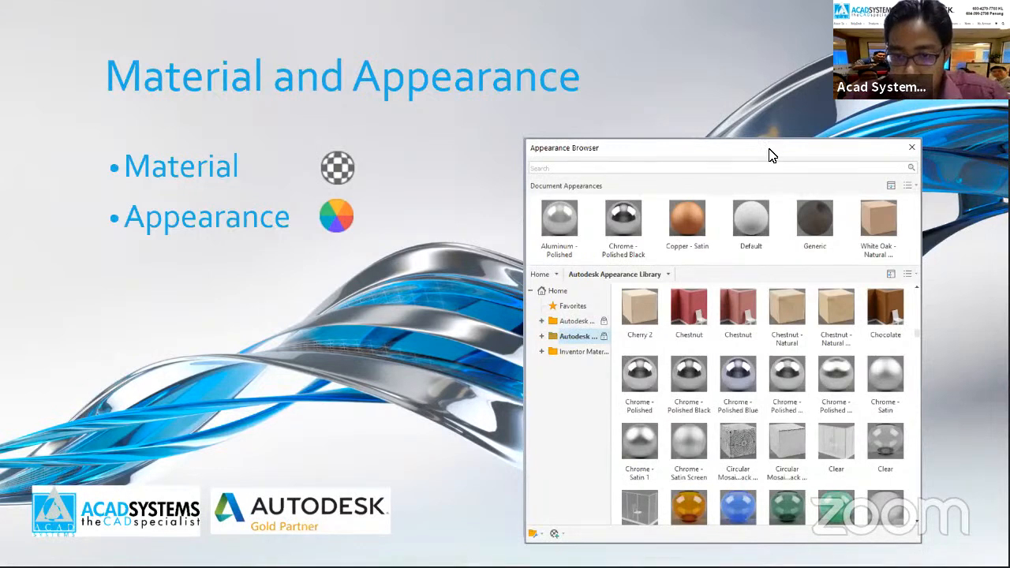
Switch to Inventor with the Lavarock part and examine the materials and appearances offered for it.
key(alt+Tab)
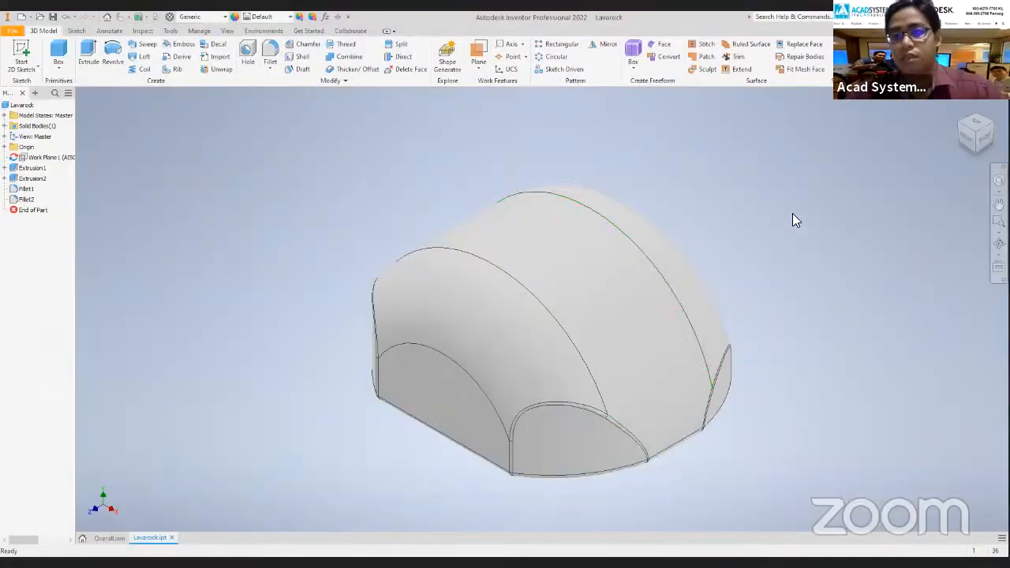
middle_drag(769, 183, 743, 168)
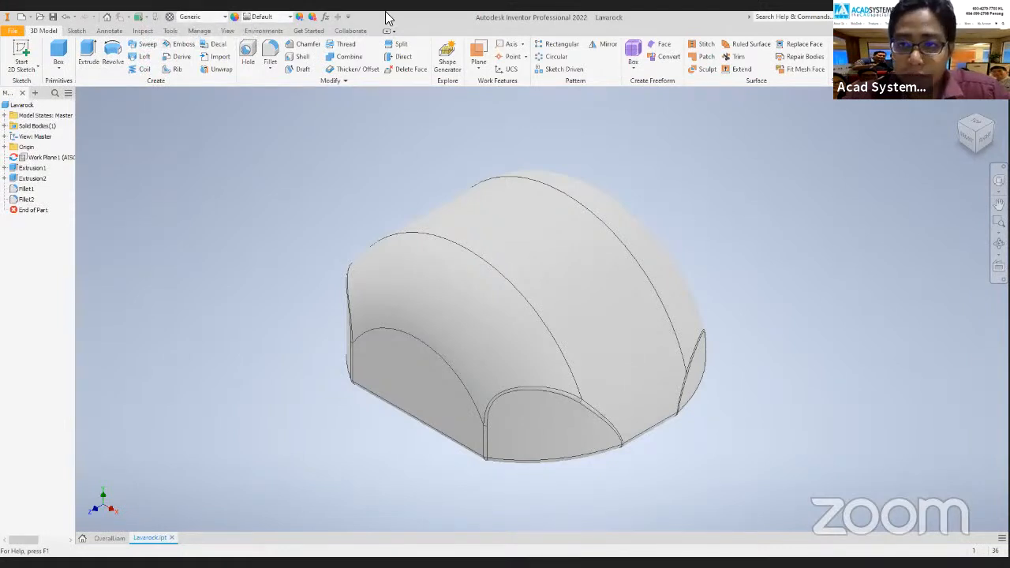
click(171, 32)
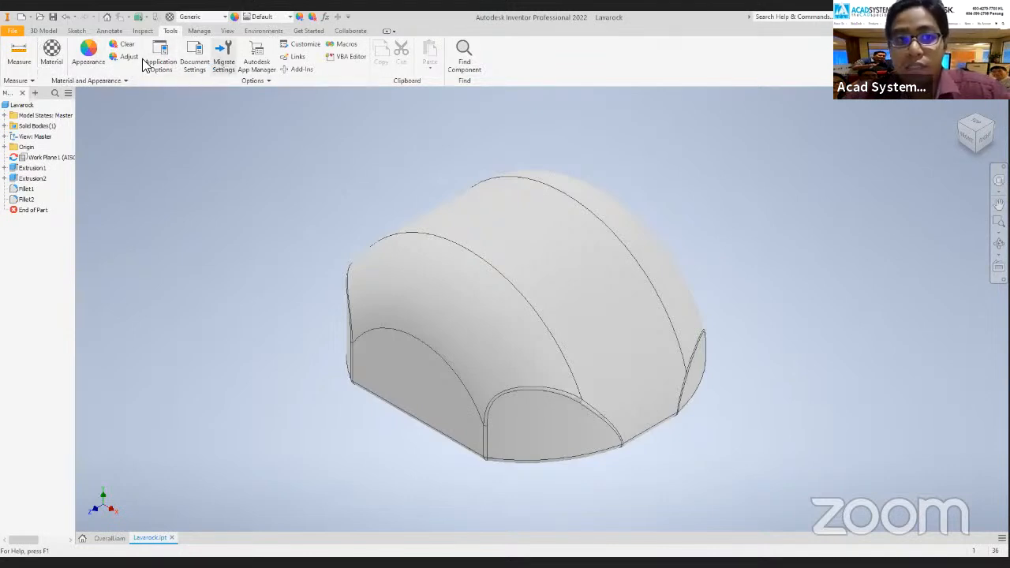
click(213, 17)
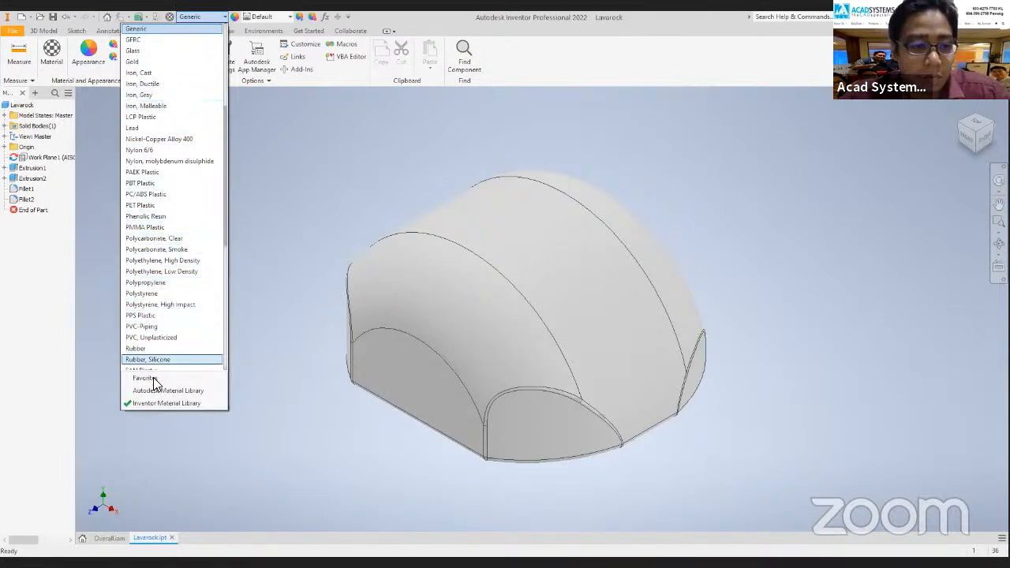
scroll(136, 367, down, 1)
scroll(162, 355, down, 2)
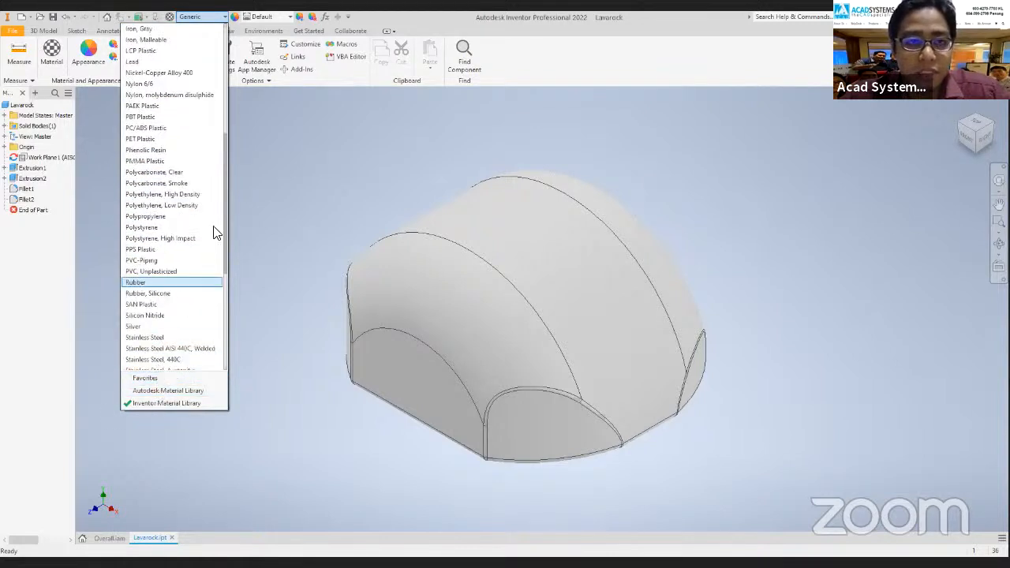
click(278, 19)
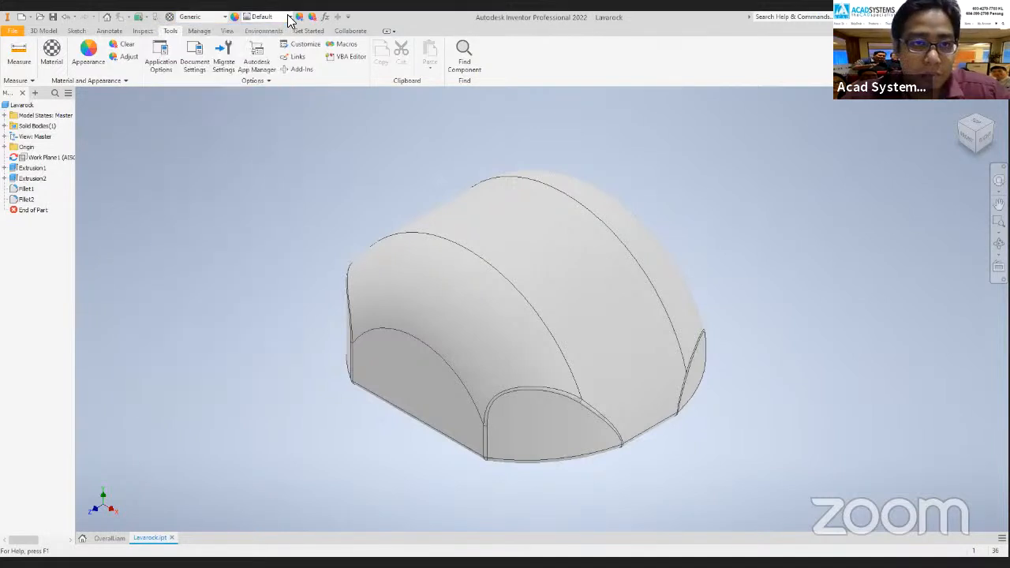
click(290, 16)
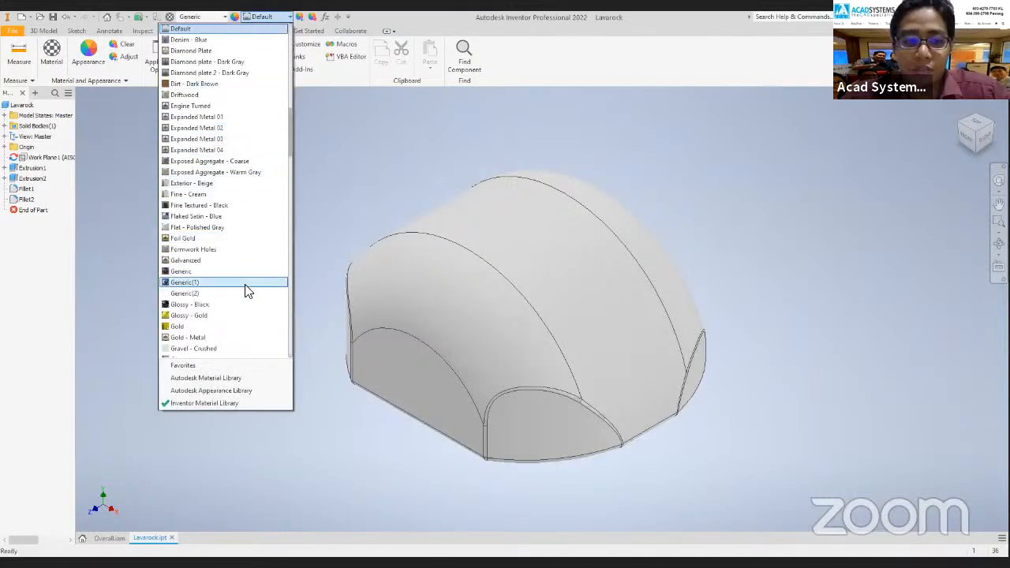
click(330, 152)
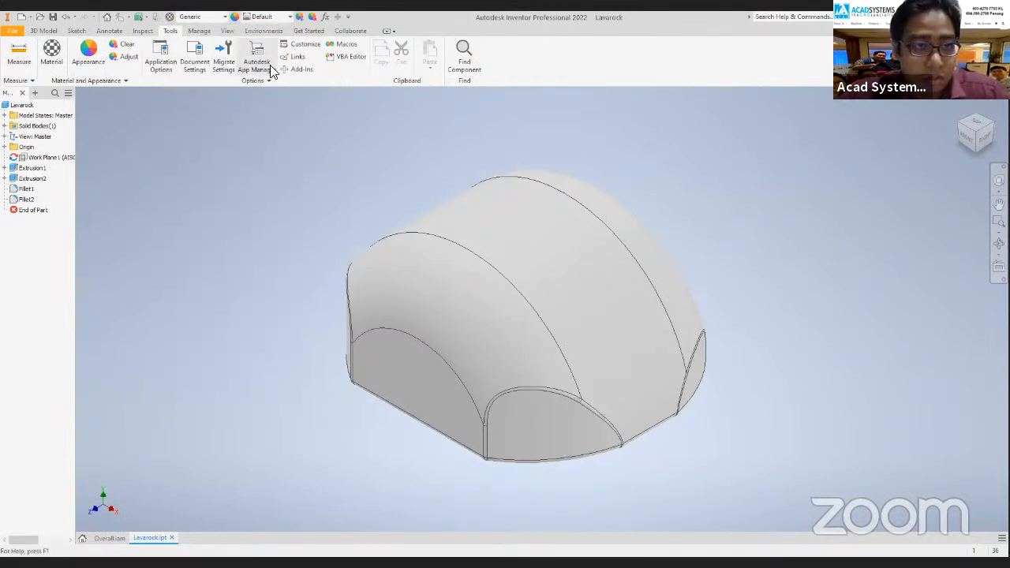
click(216, 17)
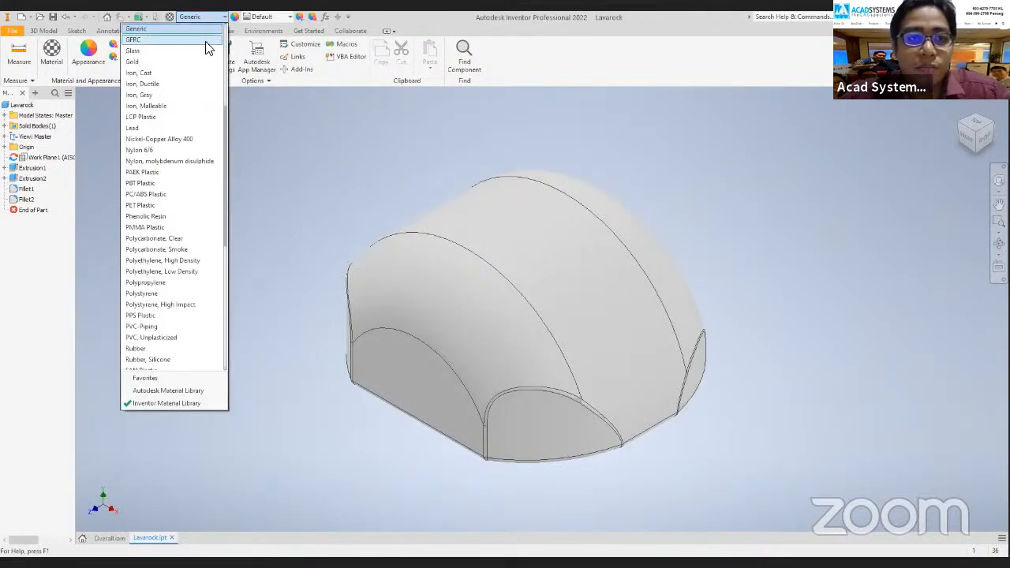
click(242, 133)
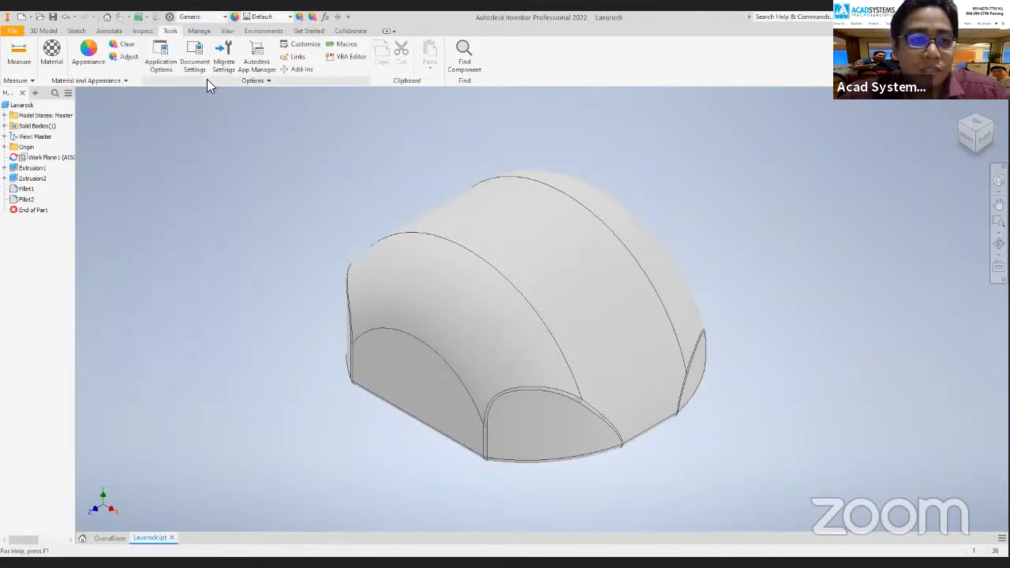
Assign the Stainless Steel material from the Inventor Material Library to the Lavarock part.
click(109, 82)
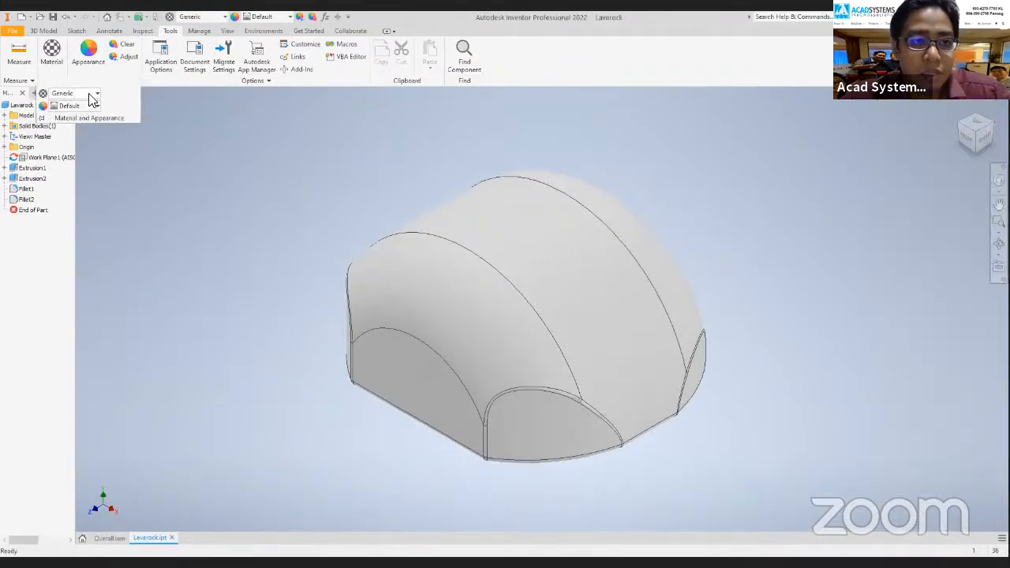
click(95, 93)
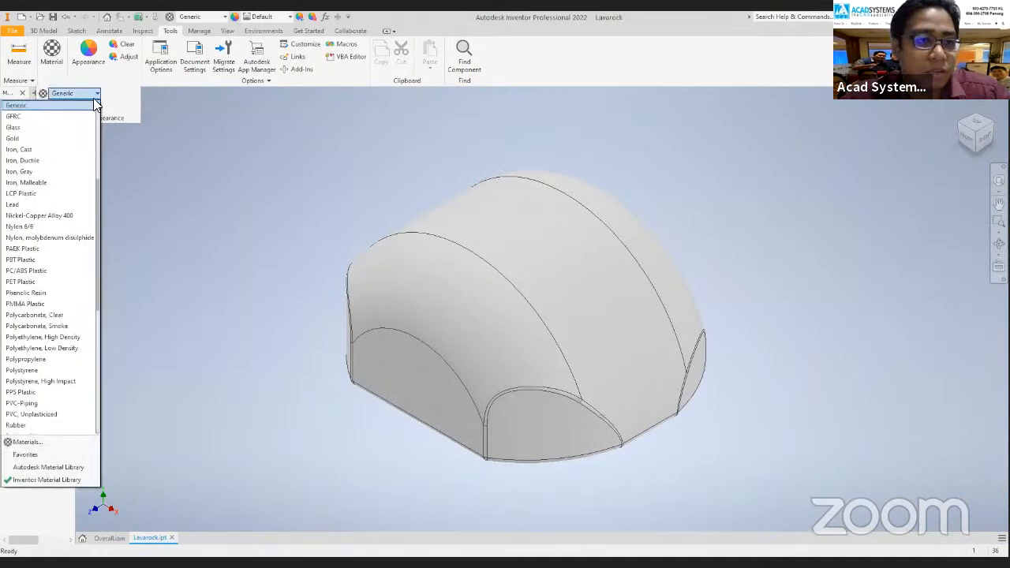
scroll(47, 253, down, 3)
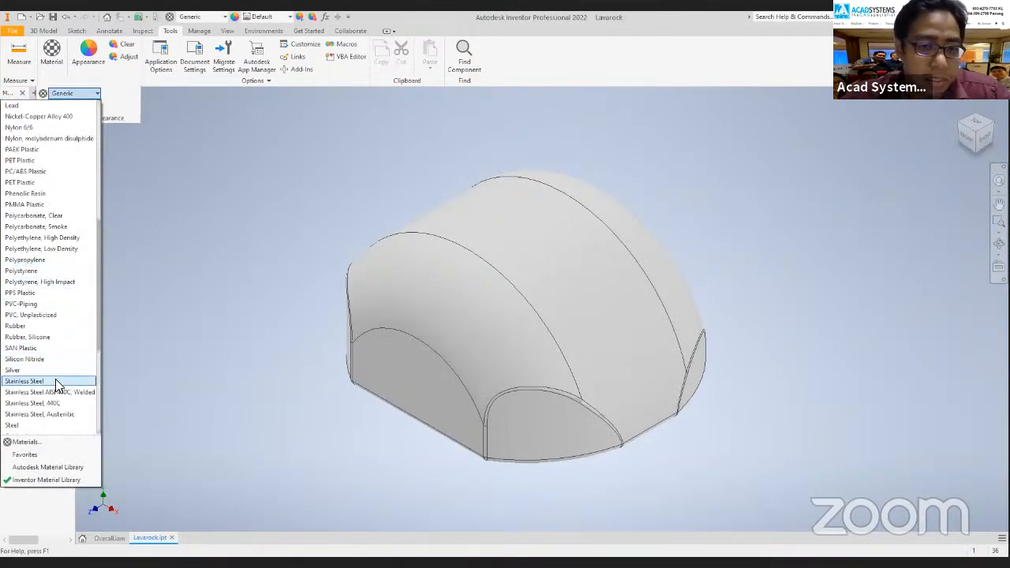
click(55, 382)
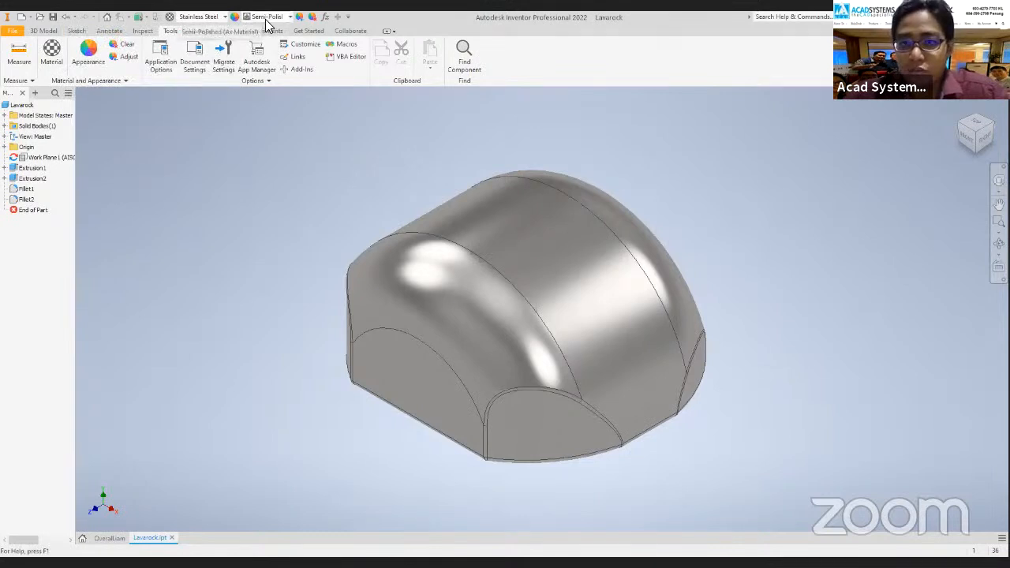
click(167, 22)
click(465, 99)
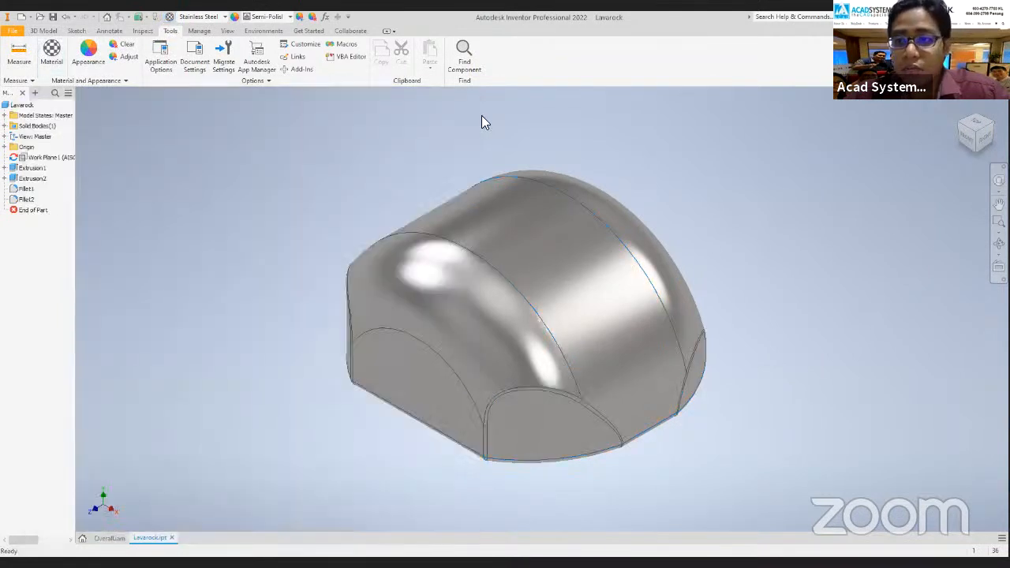
Update the physical properties in the part's iProperties and examine its mass, area and volume with the stainless steel material.
middle_drag(346, 126, 321, 112)
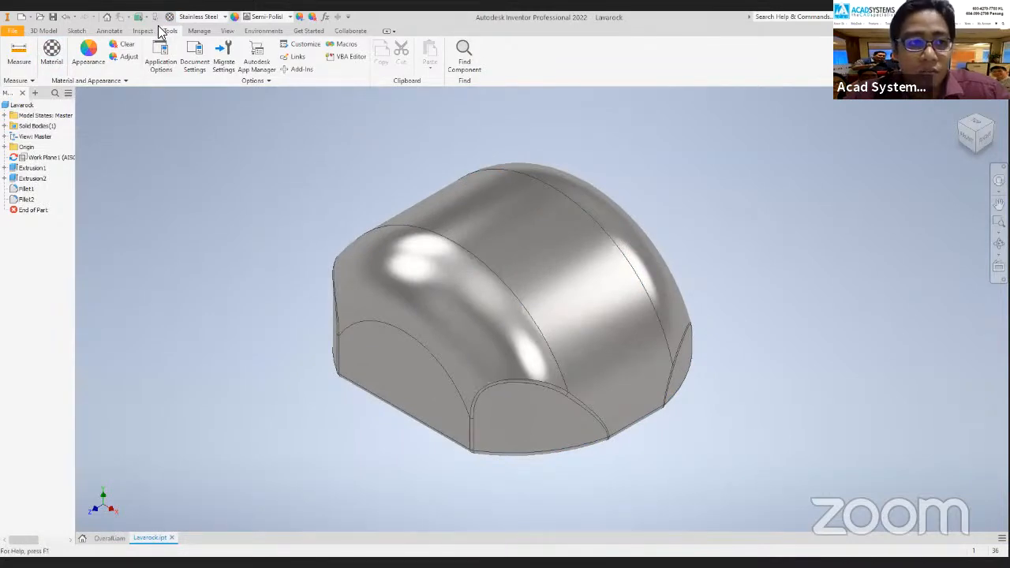
click(14, 33)
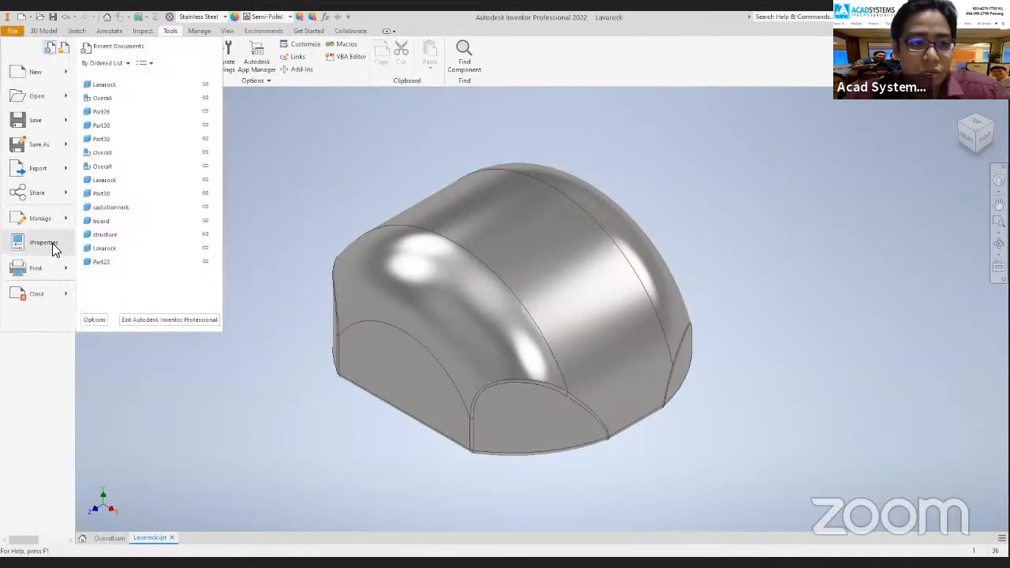
click(47, 242)
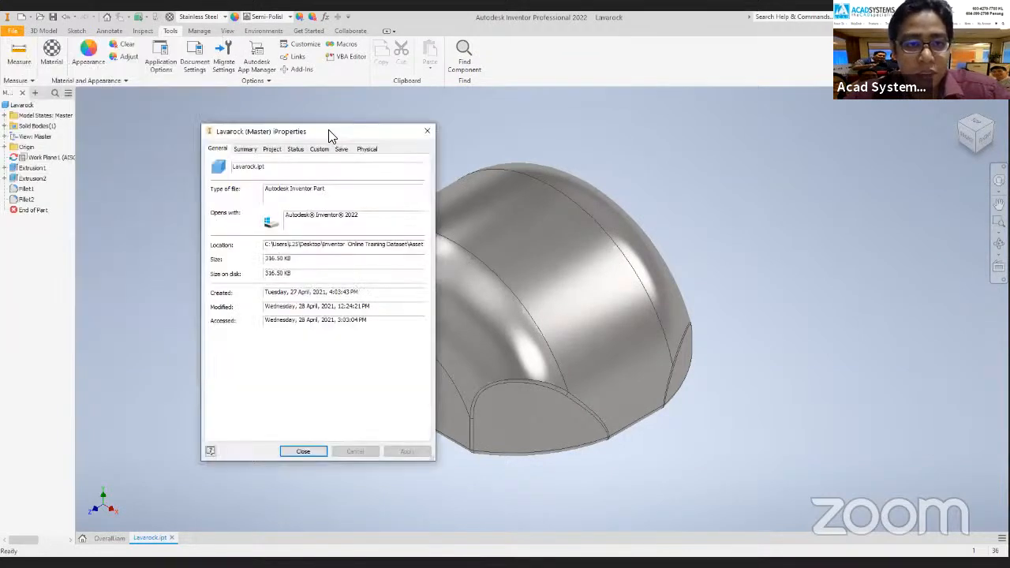
drag(362, 131, 247, 103)
click(249, 123)
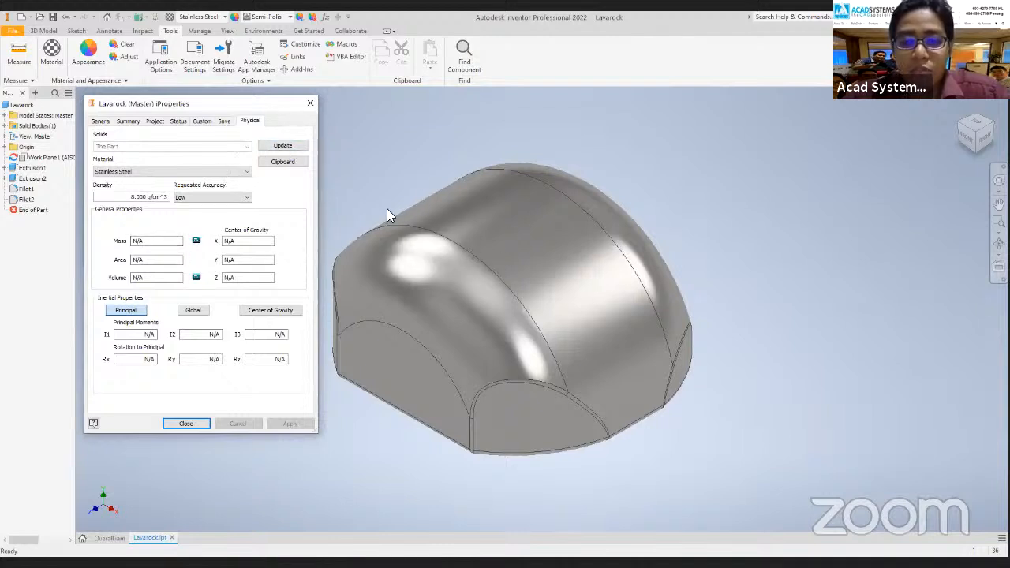
click(282, 146)
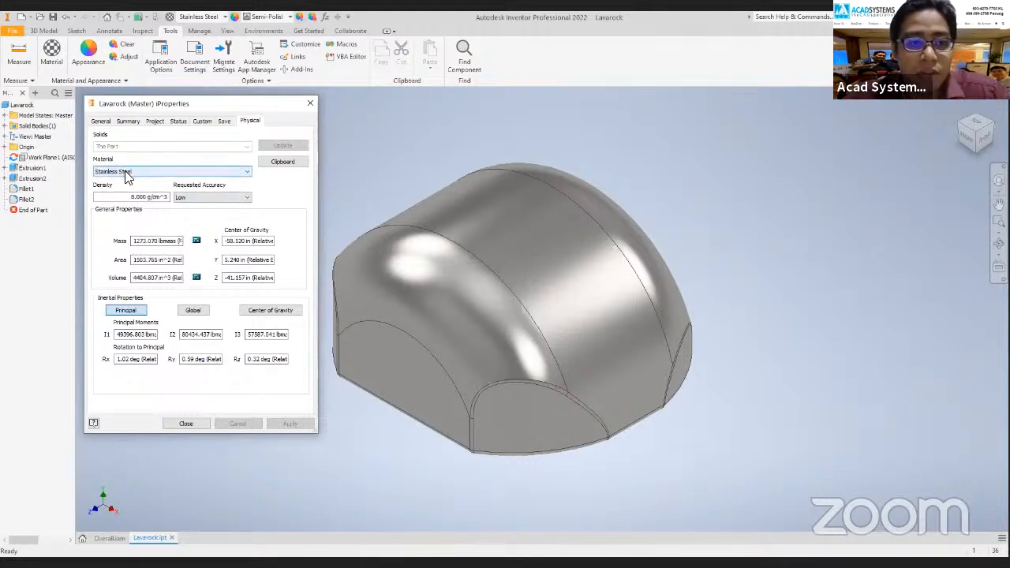
click(312, 104)
Change the part's material to Titanium and check its density and mass in the physical iProperties.
click(204, 17)
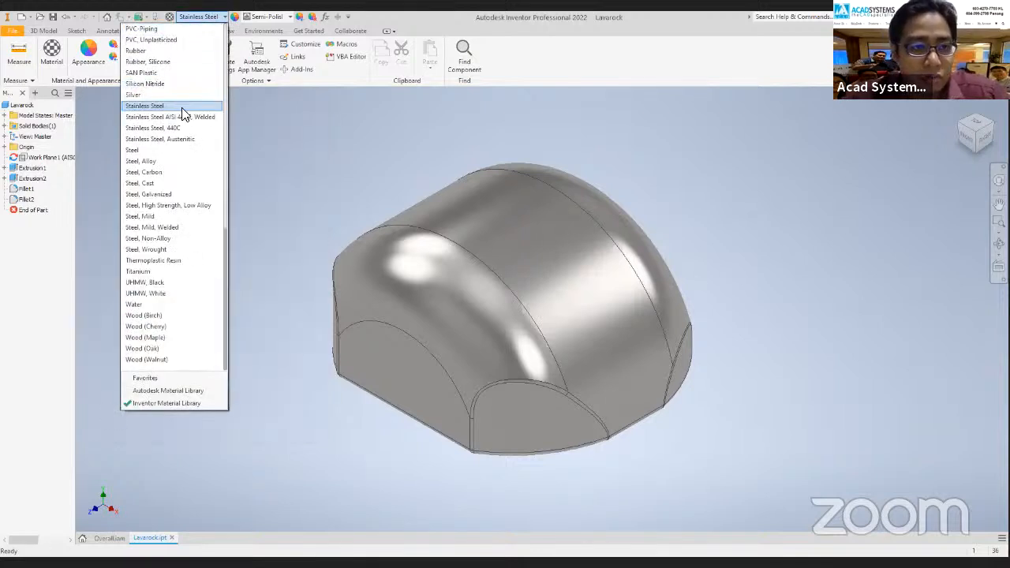
click(142, 272)
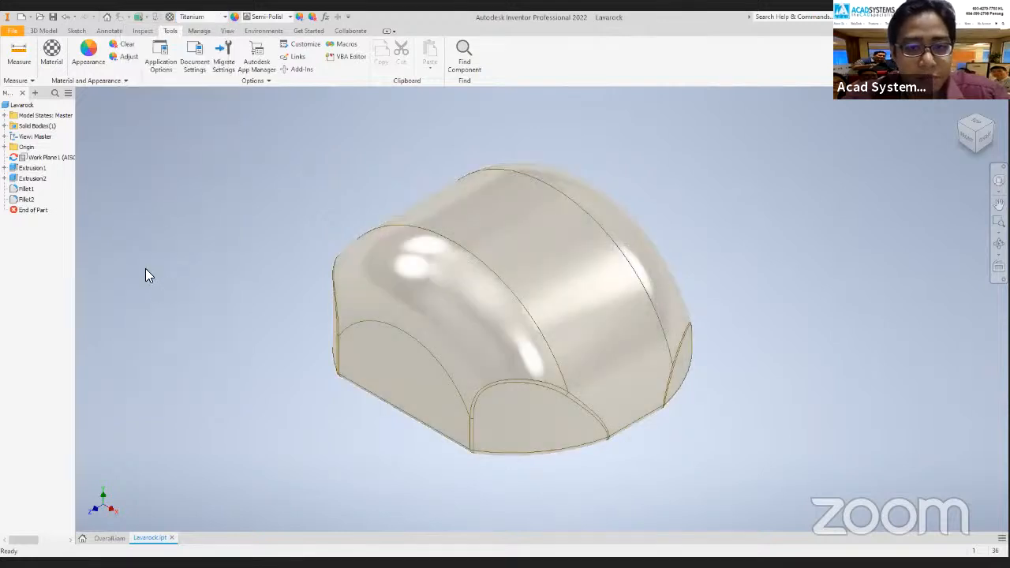
click(12, 30)
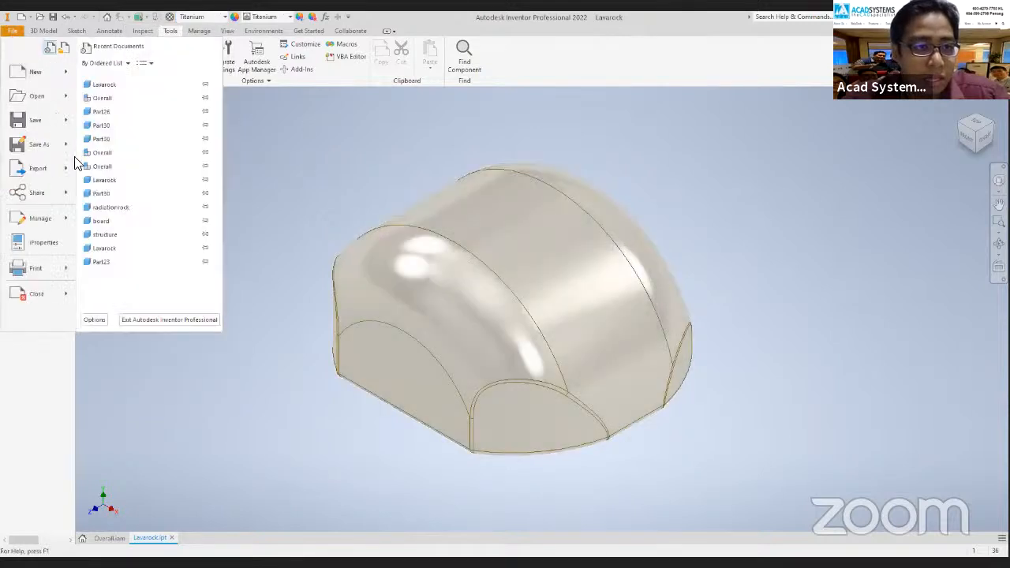
click(47, 242)
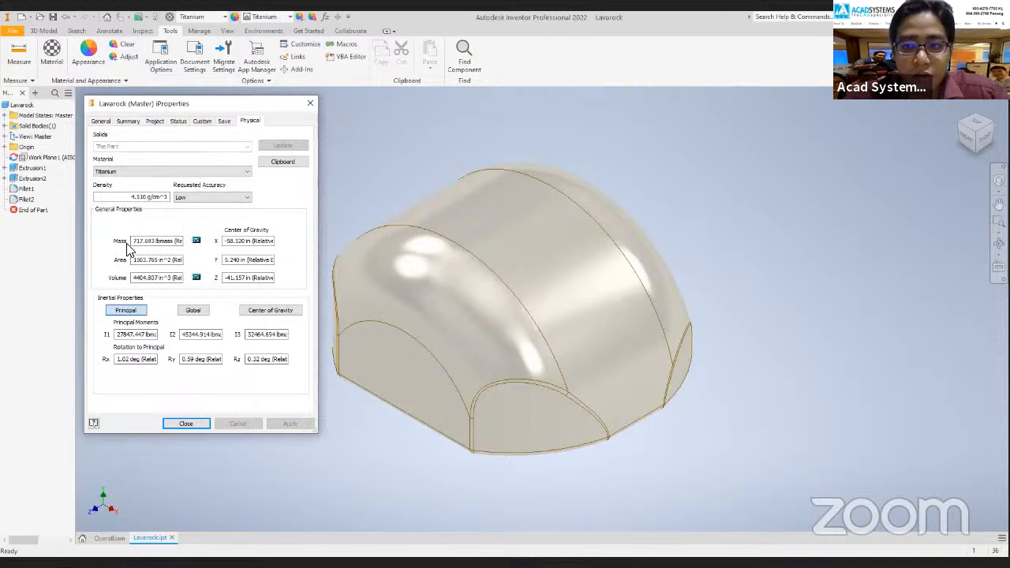
click(309, 103)
click(214, 17)
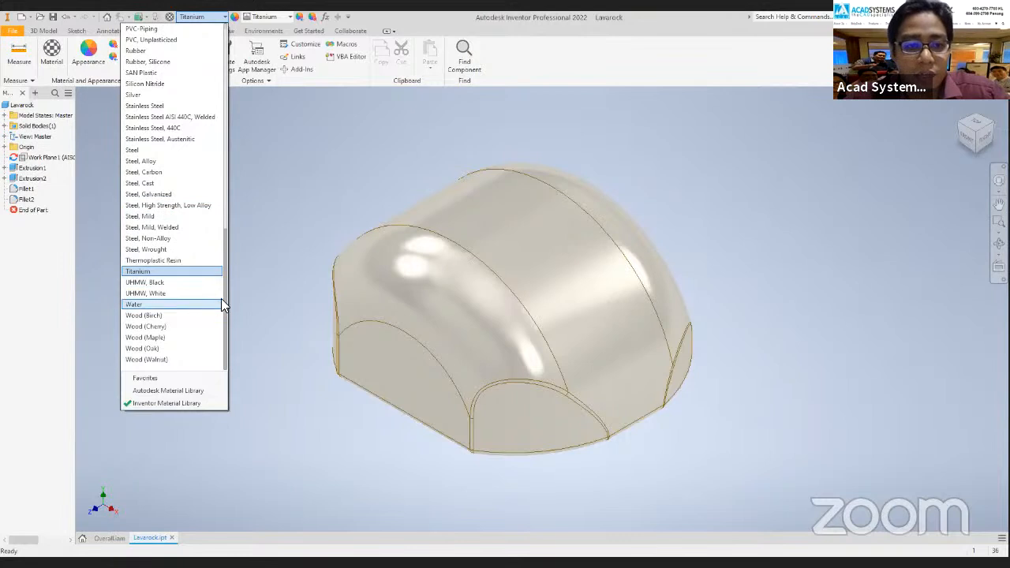
click(374, 228)
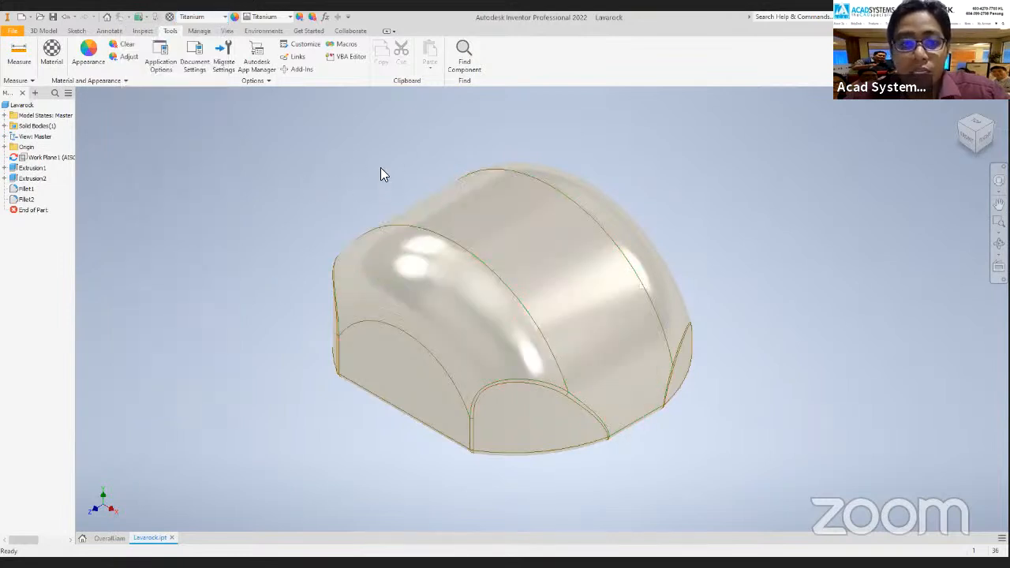
click(263, 17)
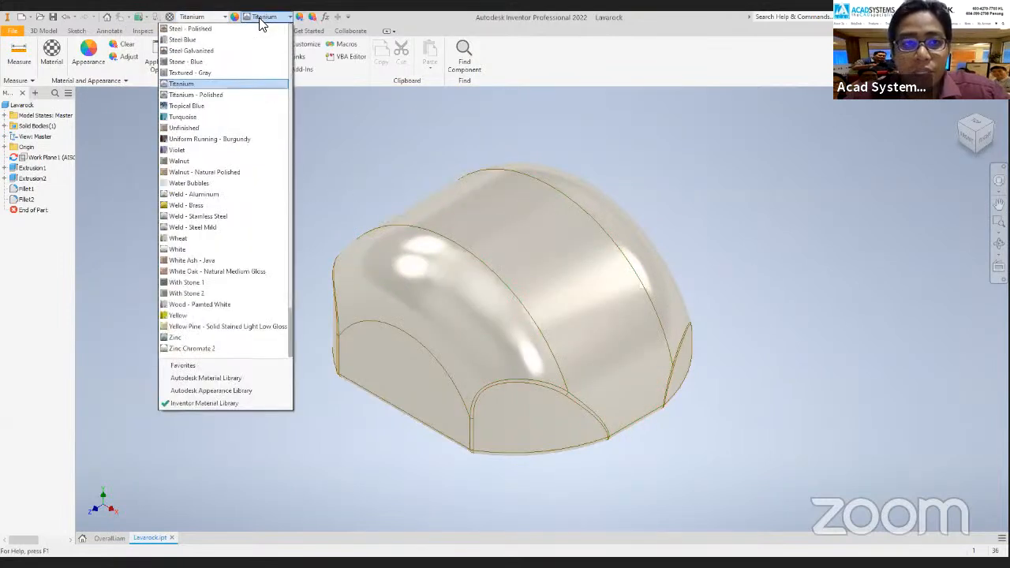
Apply the Violet appearance to only the large curved front face of the part.
click(406, 121)
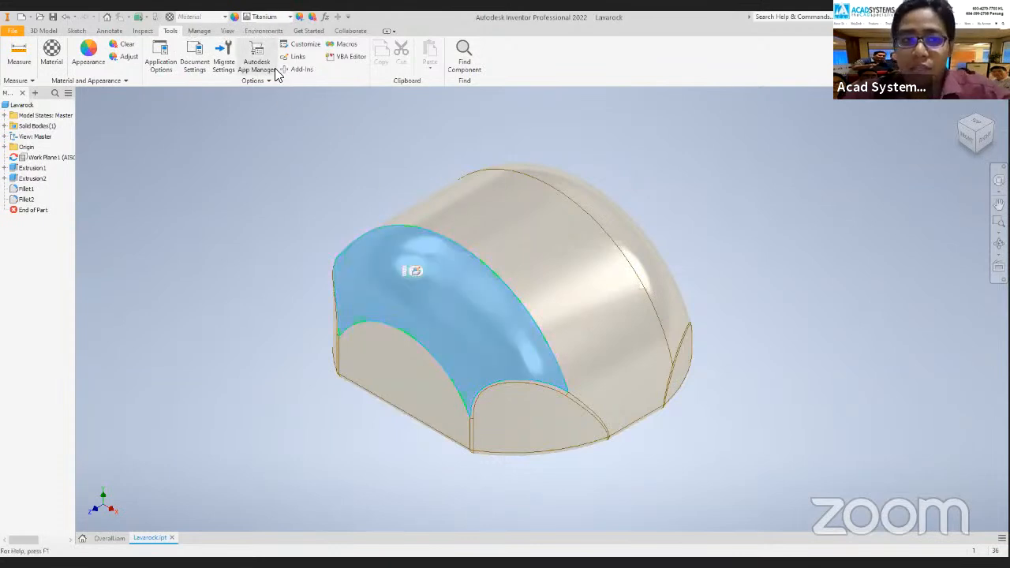
click(272, 18)
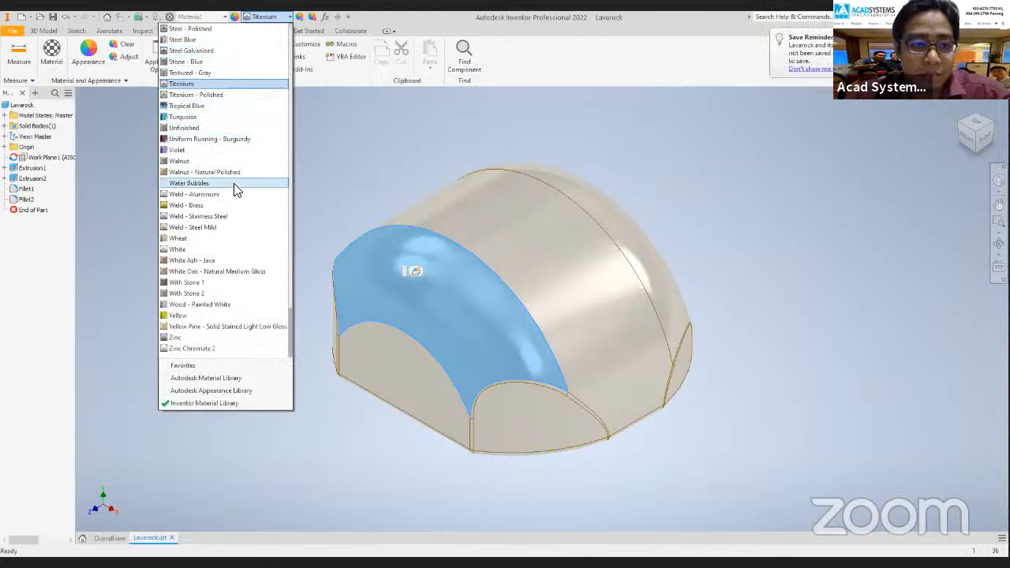
click(206, 150)
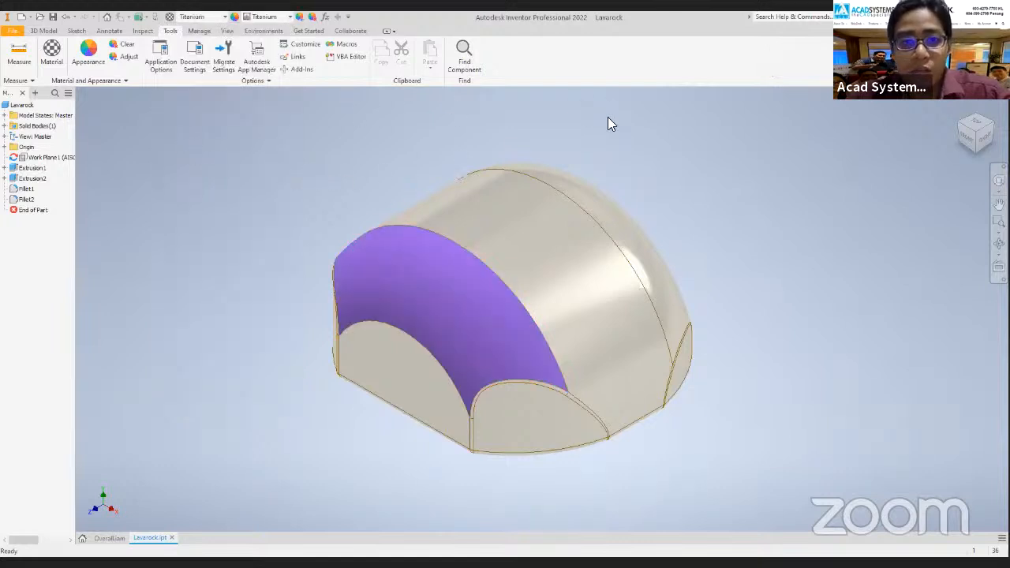
Check which material options are available for the rear rounded face on its own, leaving it deselected.
click(603, 204)
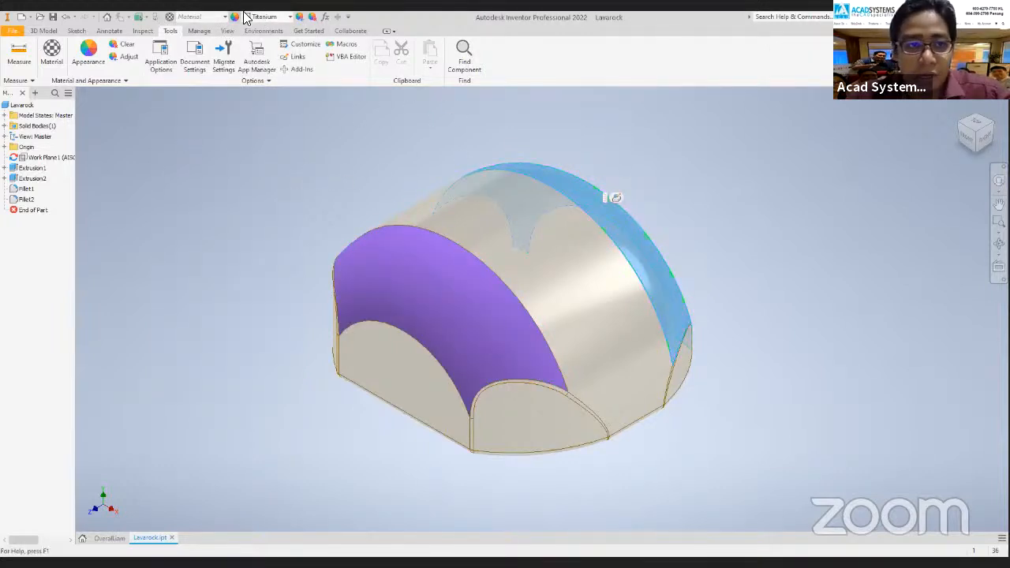
click(220, 17)
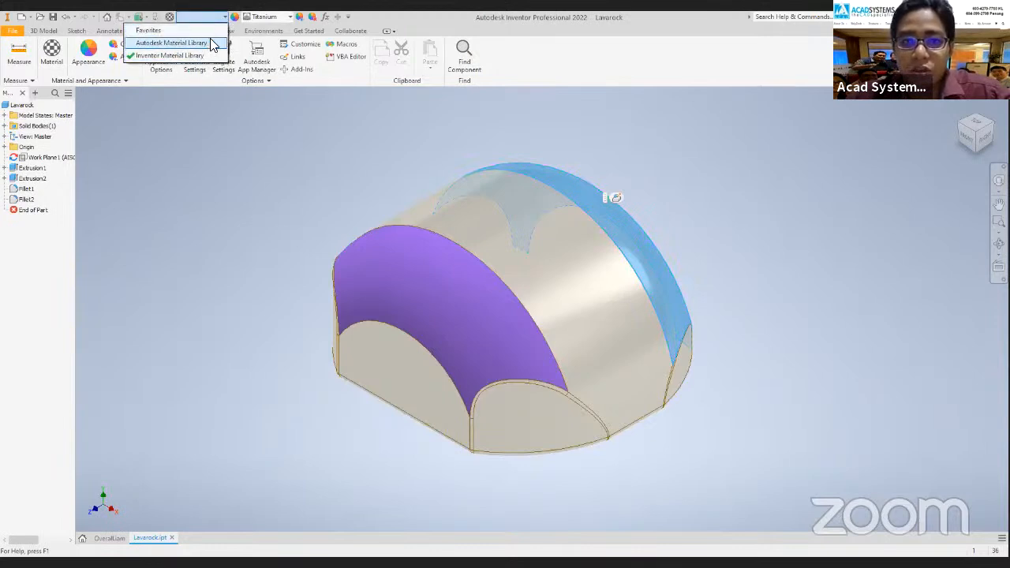
click(400, 166)
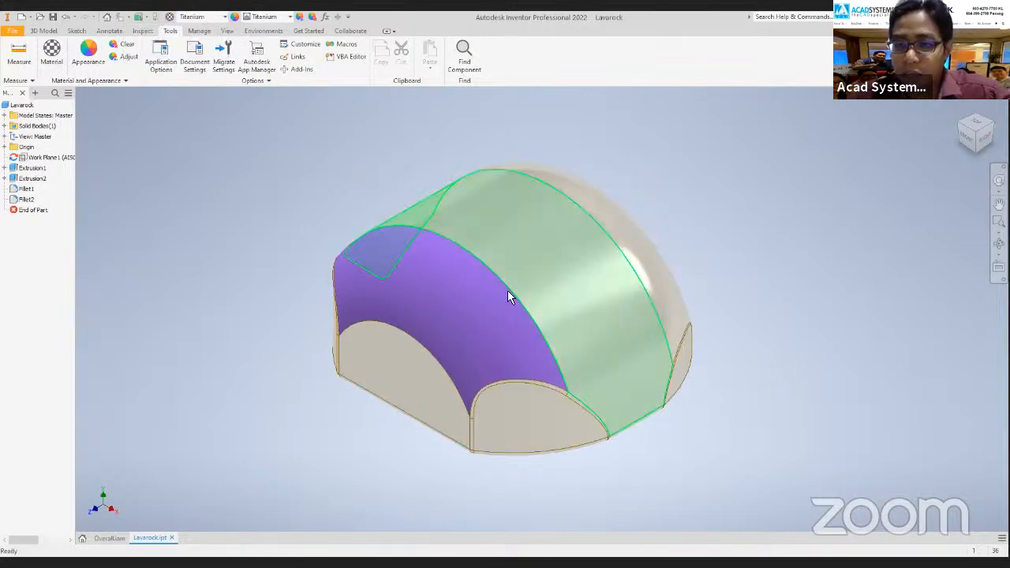
Apply an orange appearance to only the rear rounded face of the part.
middle_drag(477, 175, 403, 171)
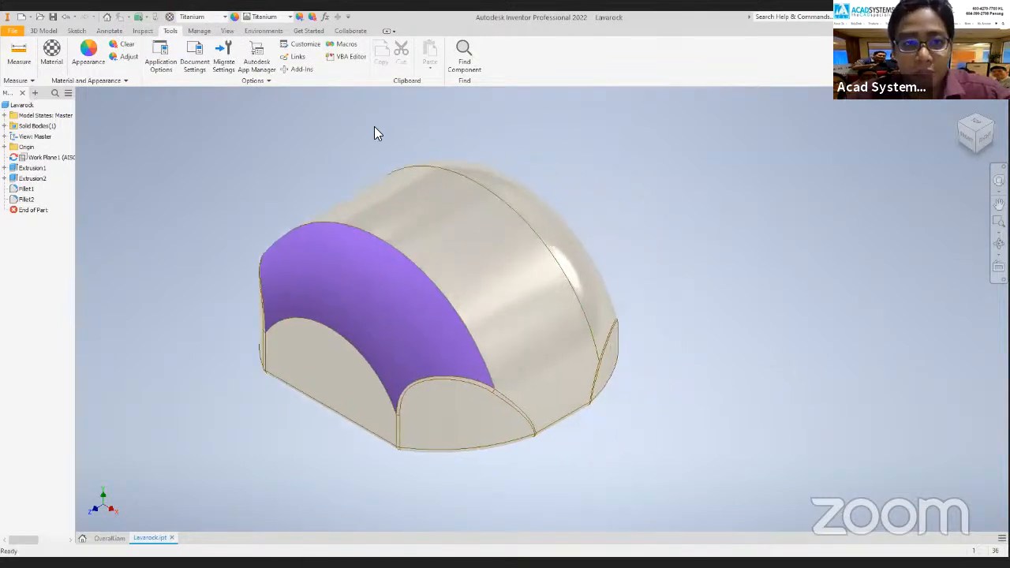
click(552, 218)
click(265, 16)
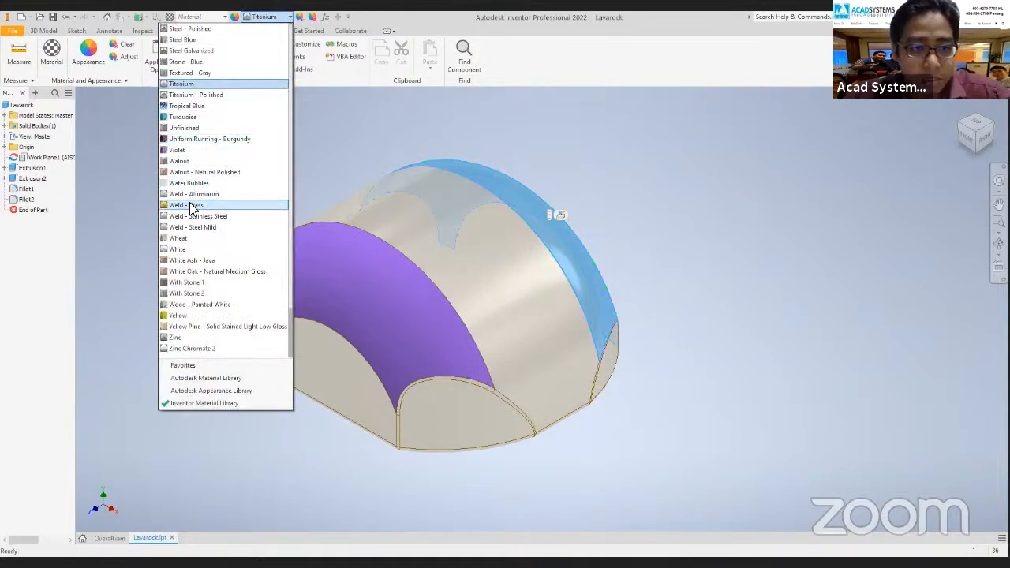
click(195, 206)
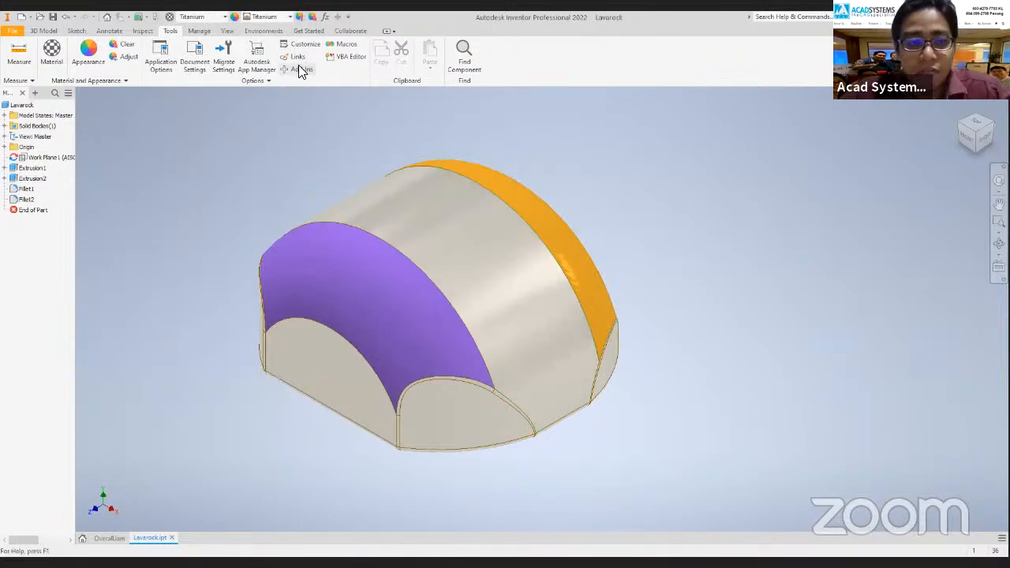
Select all faces of the part together and override their appearance with a light blue colour.
scroll(255, 154, down, 3)
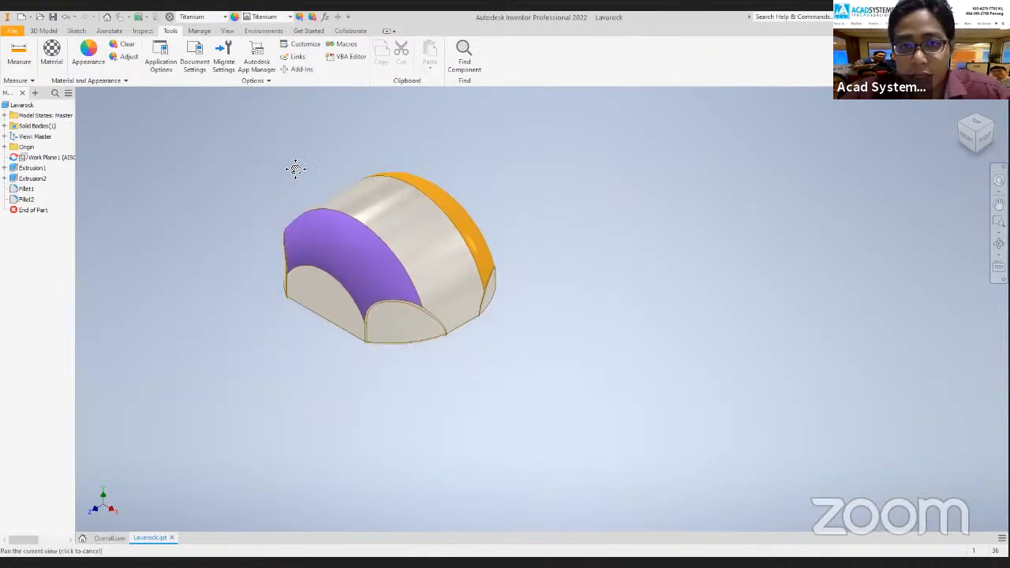
drag(221, 131, 543, 414)
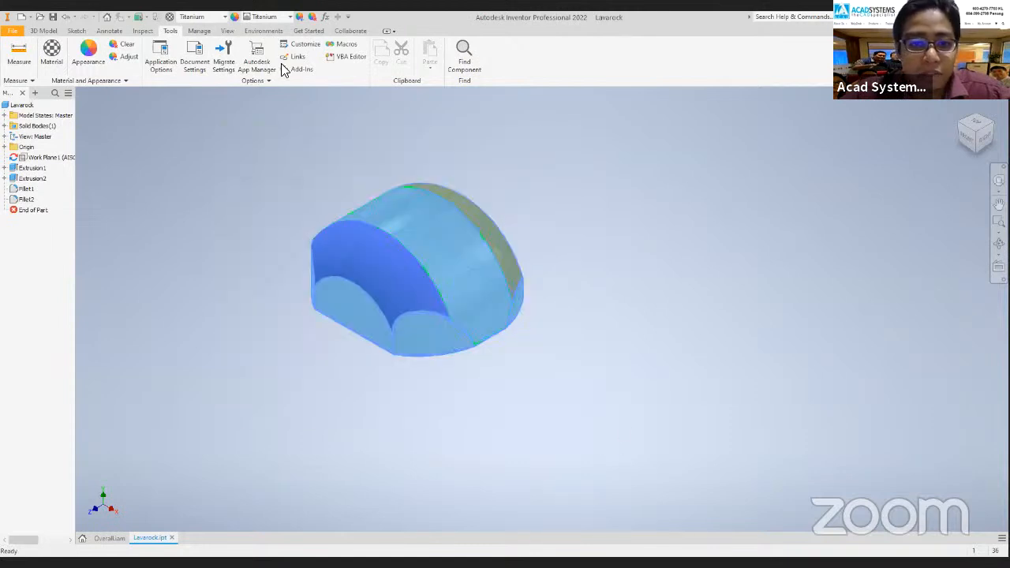
click(266, 17)
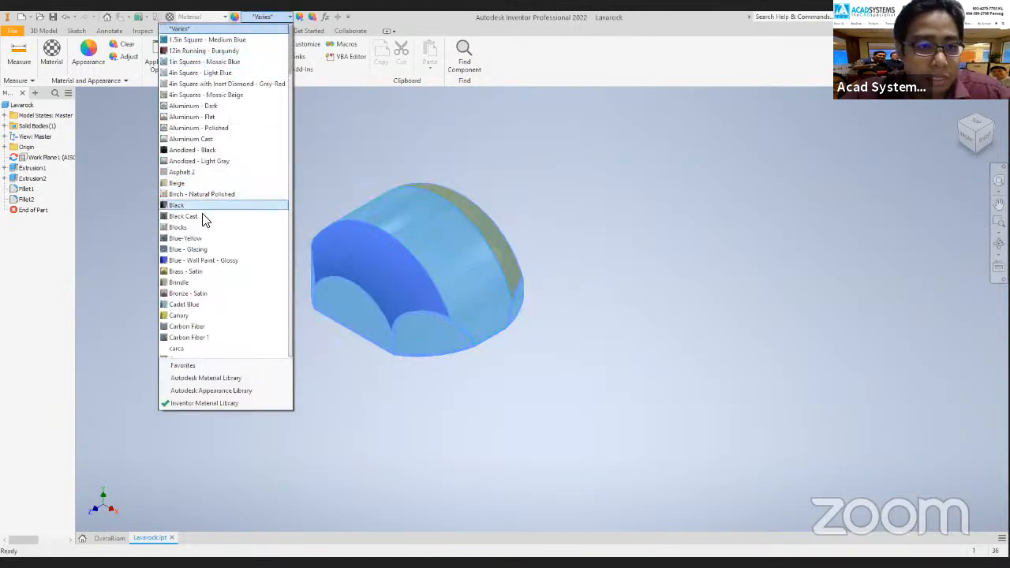
click(205, 304)
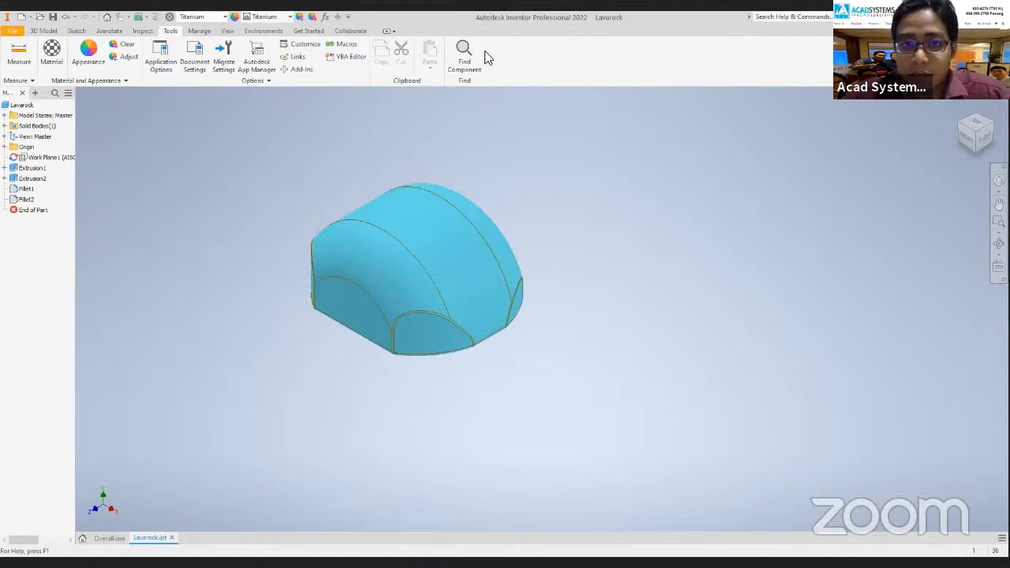
Change the part's material to Gold from the Inventor Material Library.
click(213, 18)
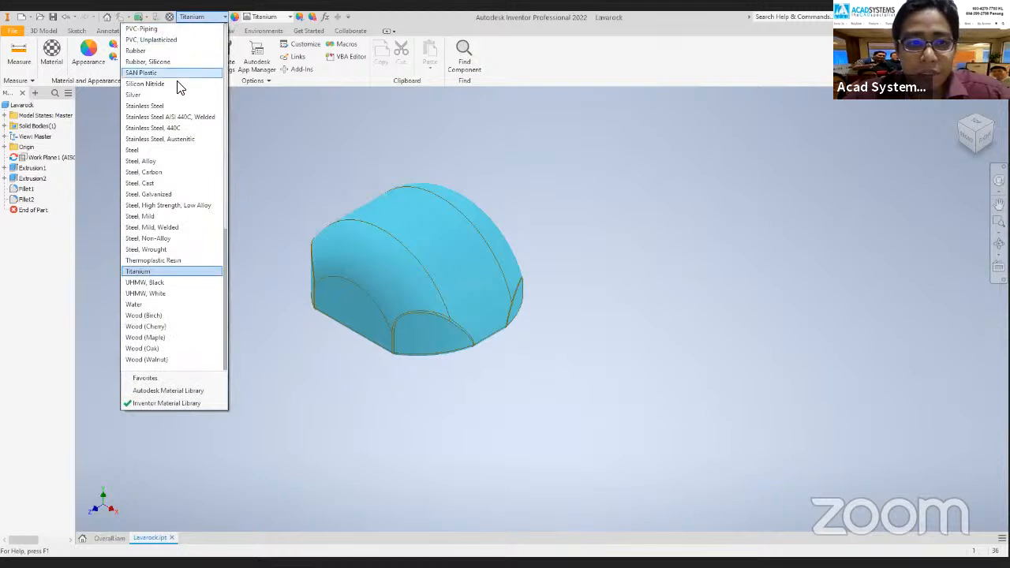
scroll(175, 200, up, 15)
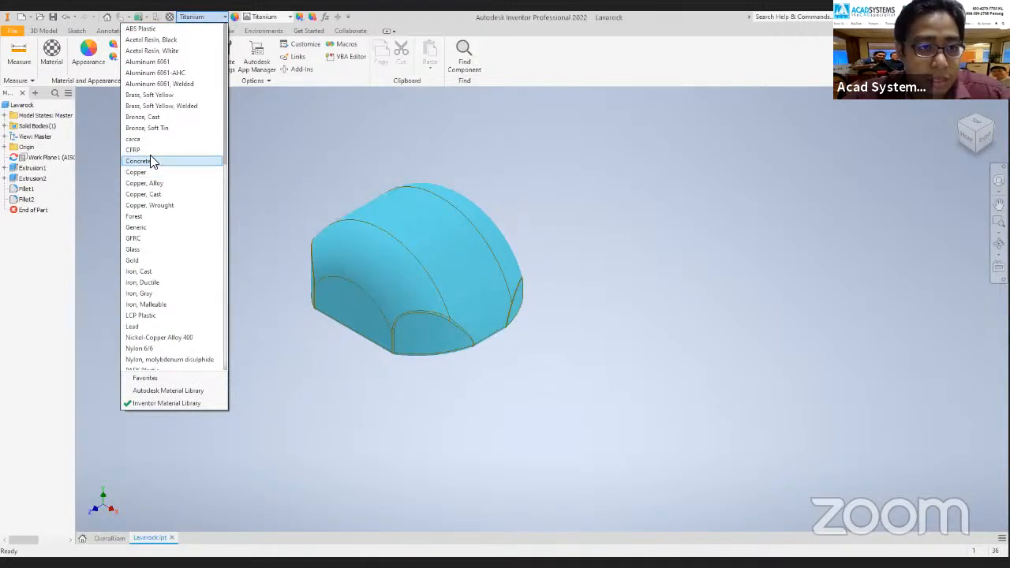
click(166, 260)
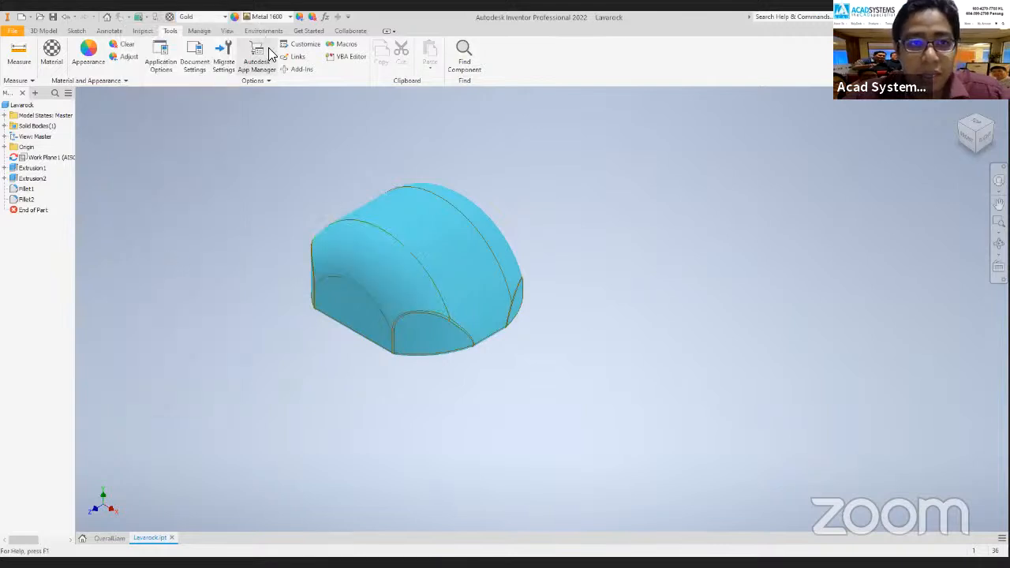
Clear the appearance overrides from all faces of the part so it takes on the material's own appearance.
scroll(359, 217, up, 3)
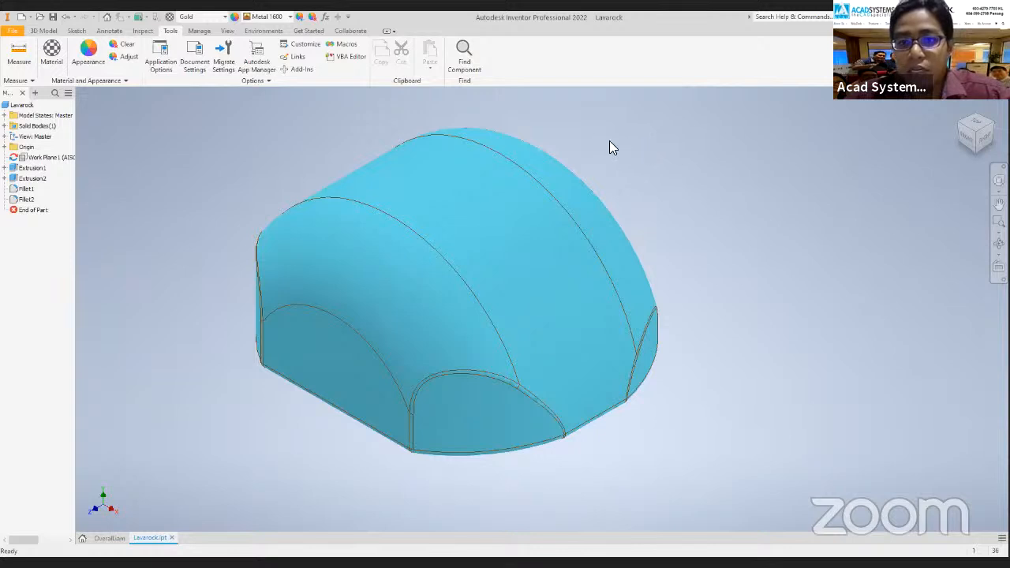
scroll(519, 162, down, 2)
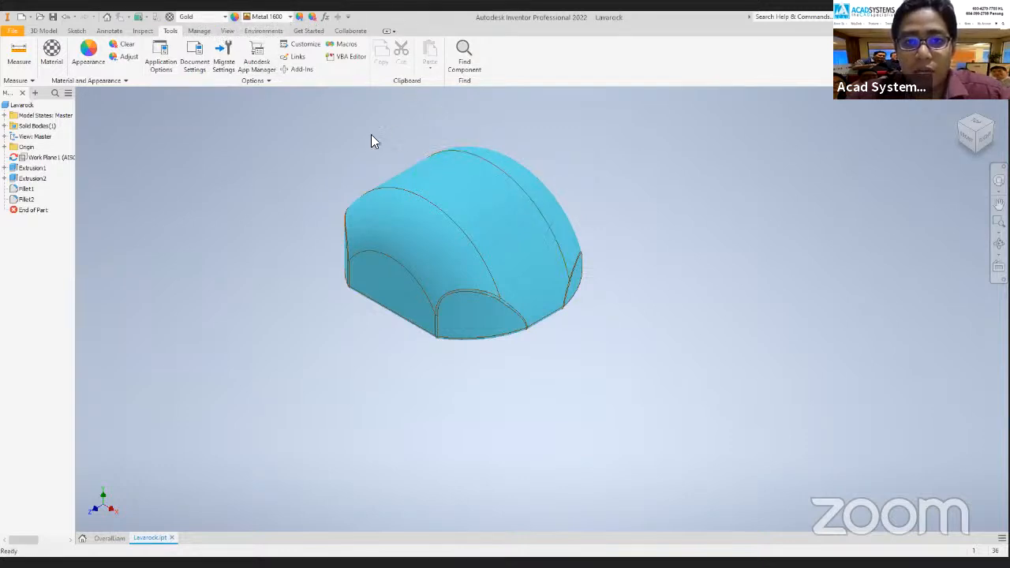
middle_drag(354, 139, 340, 162)
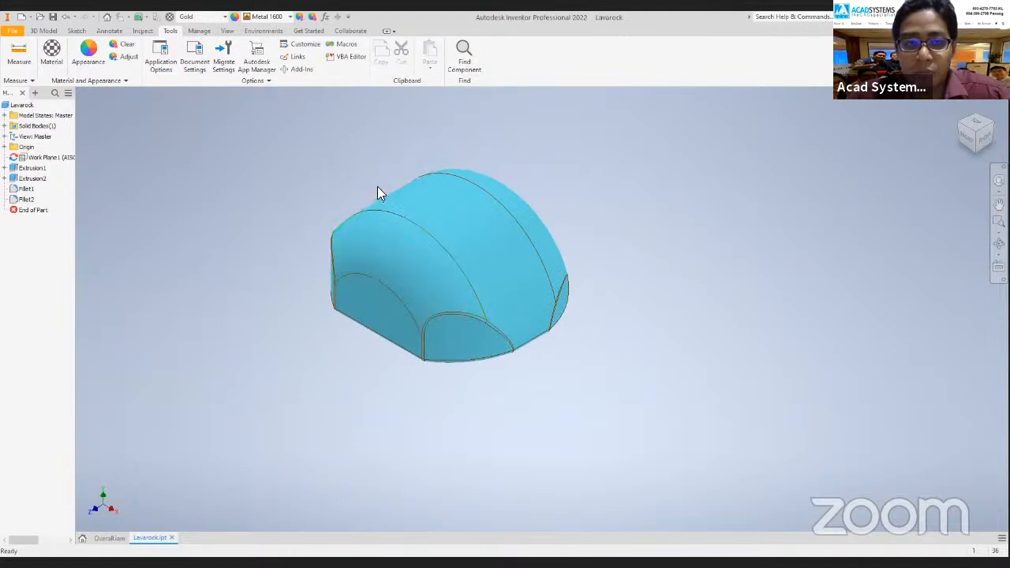
click(266, 18)
click(355, 119)
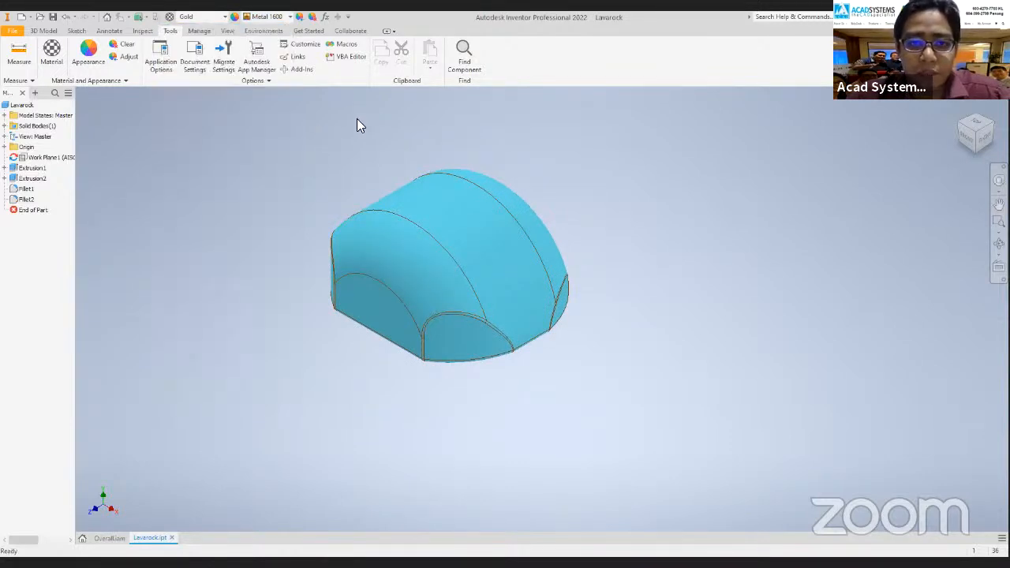
click(315, 21)
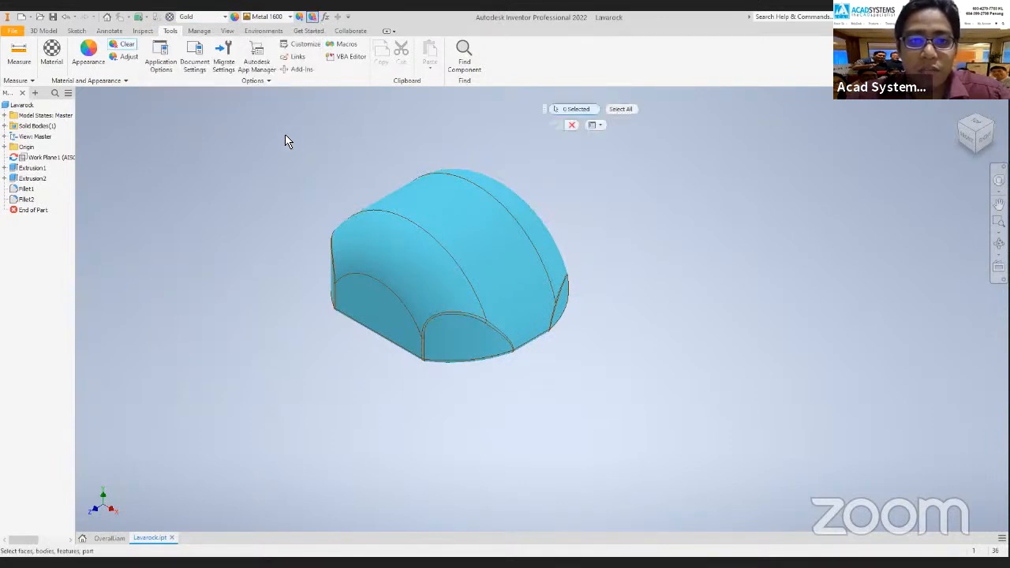
click(620, 109)
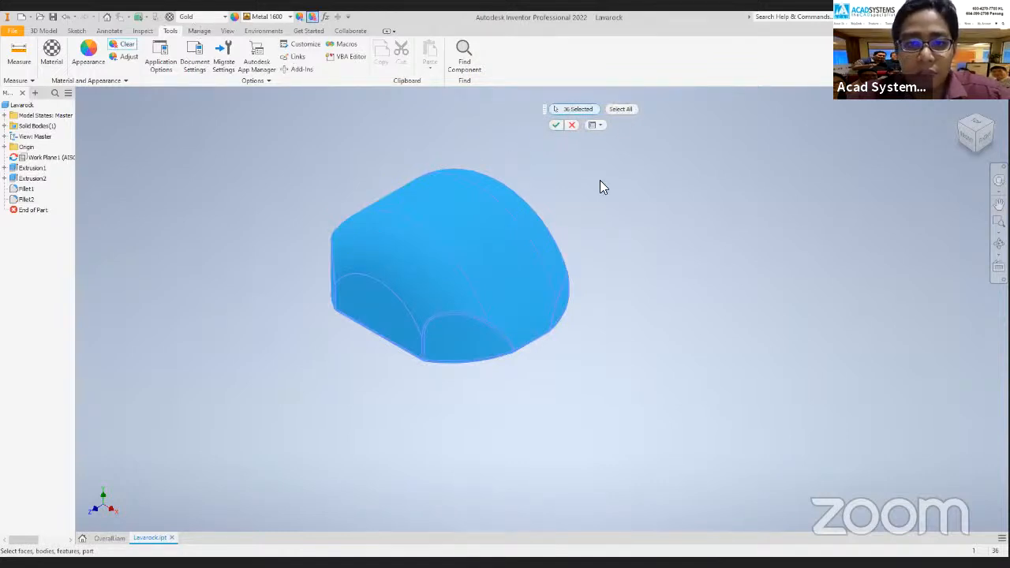
key(Return)
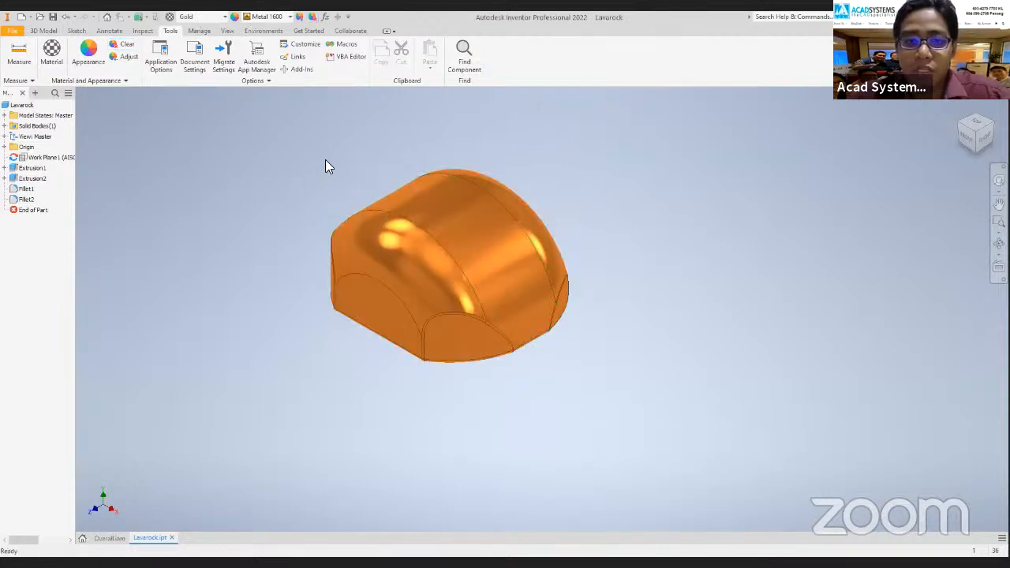
Apply the Pink appearance to the flat half-round front face of the part.
click(354, 297)
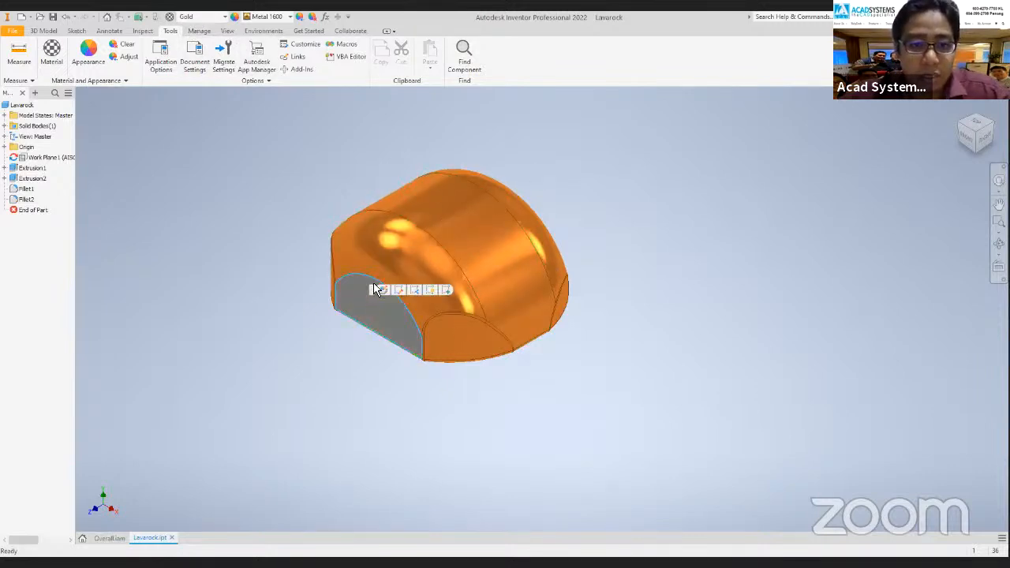
click(276, 18)
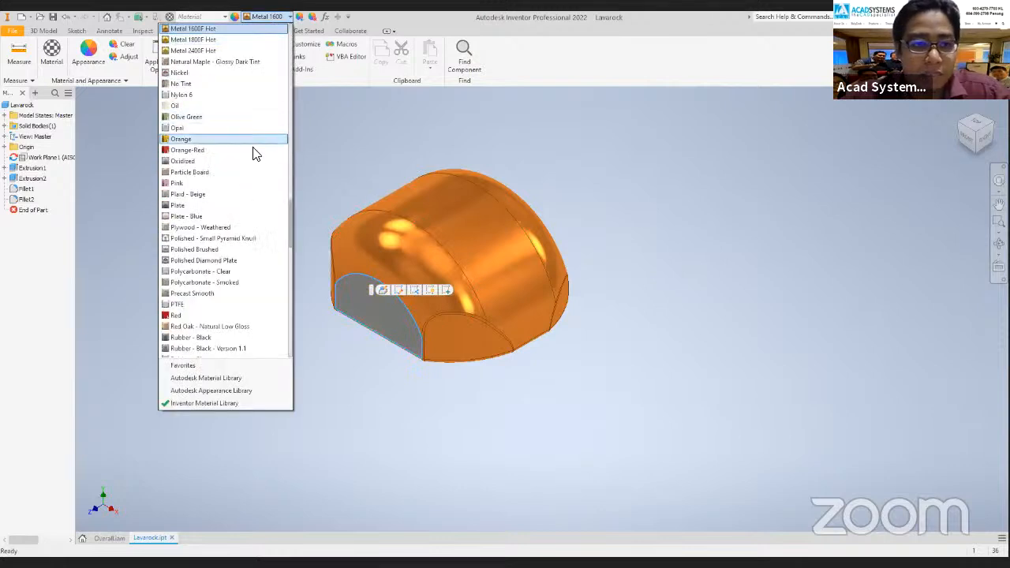
click(234, 186)
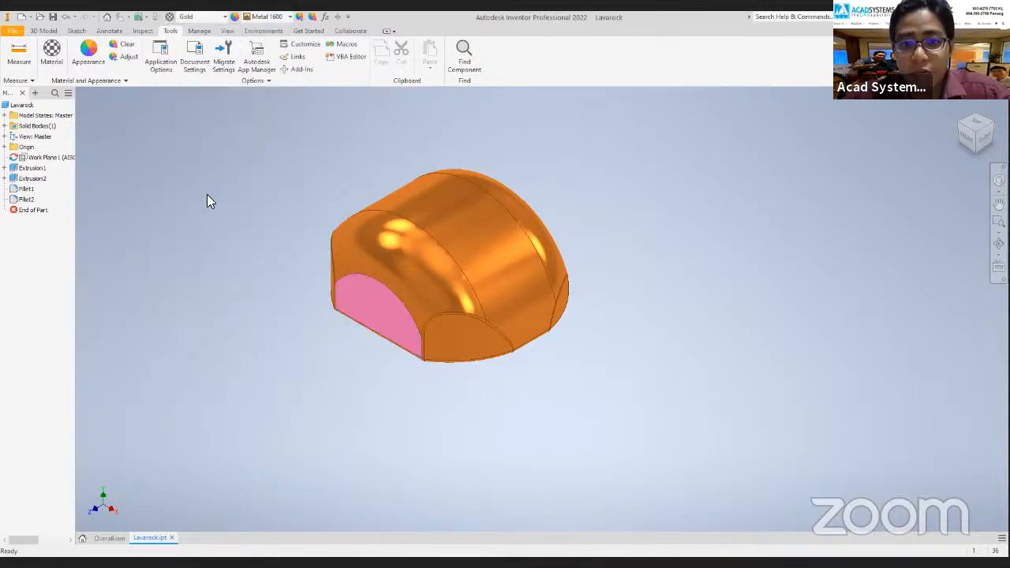
click(277, 19)
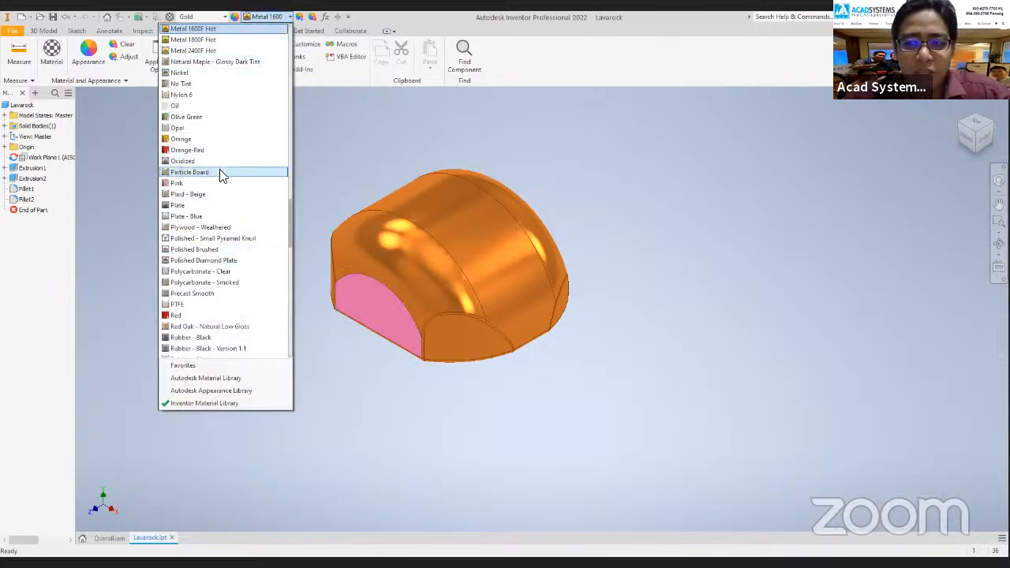
scroll(225, 204, up, 15)
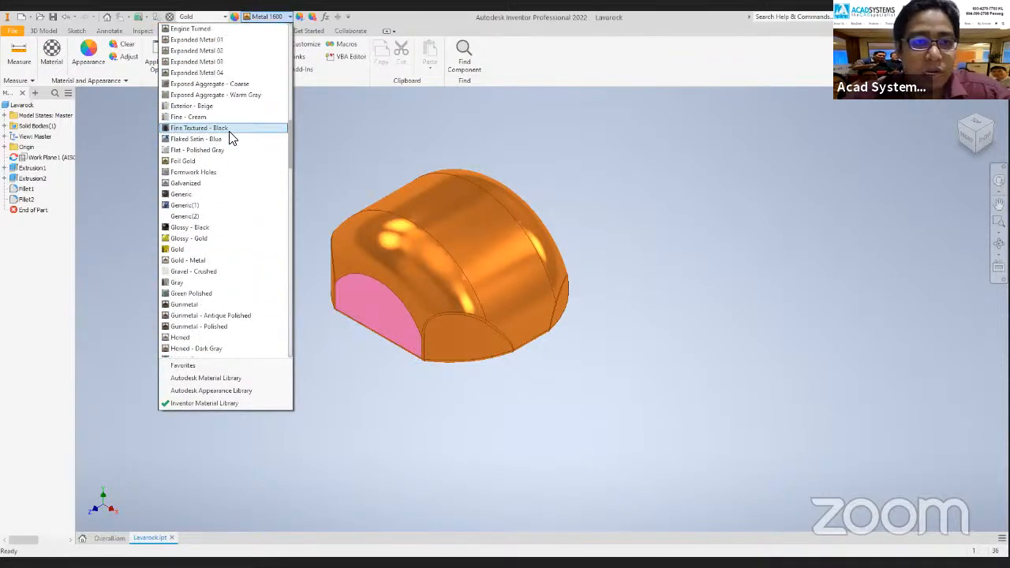
click(504, 164)
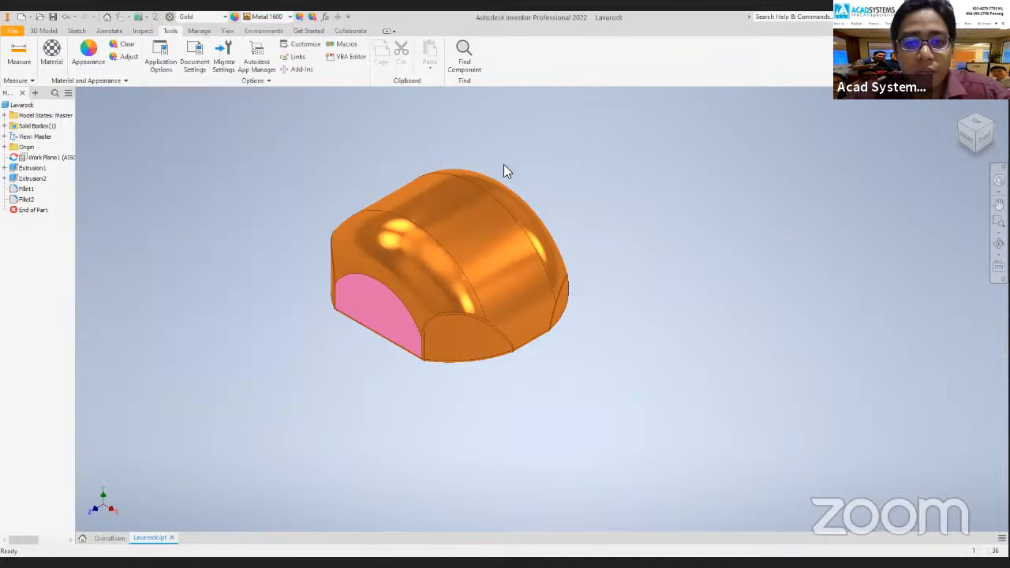
Adjust the appearance colour of the flat rounded corner face next to the pink face to green and apply it.
click(465, 336)
scroll(484, 338, down, 5)
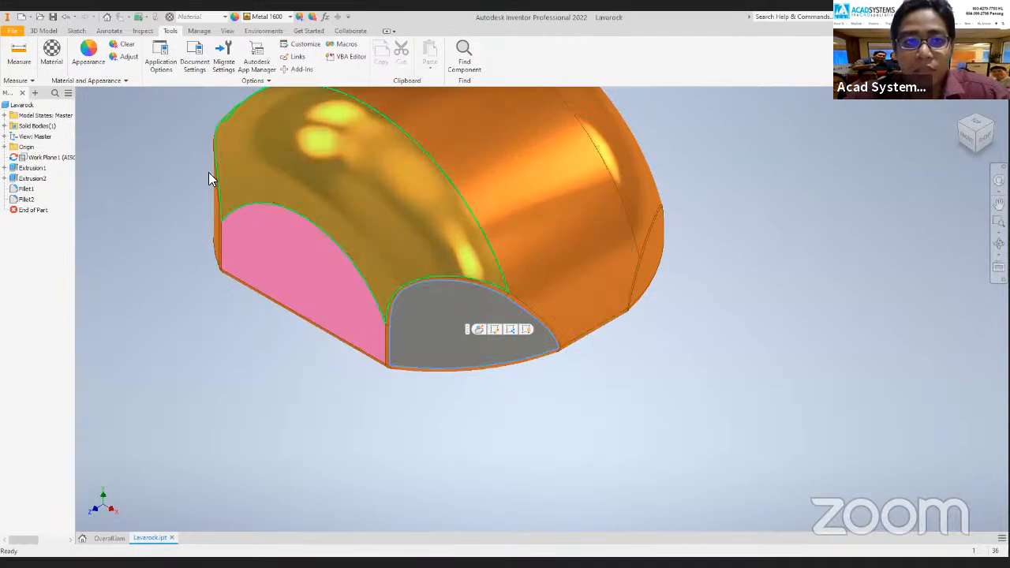
click(269, 16)
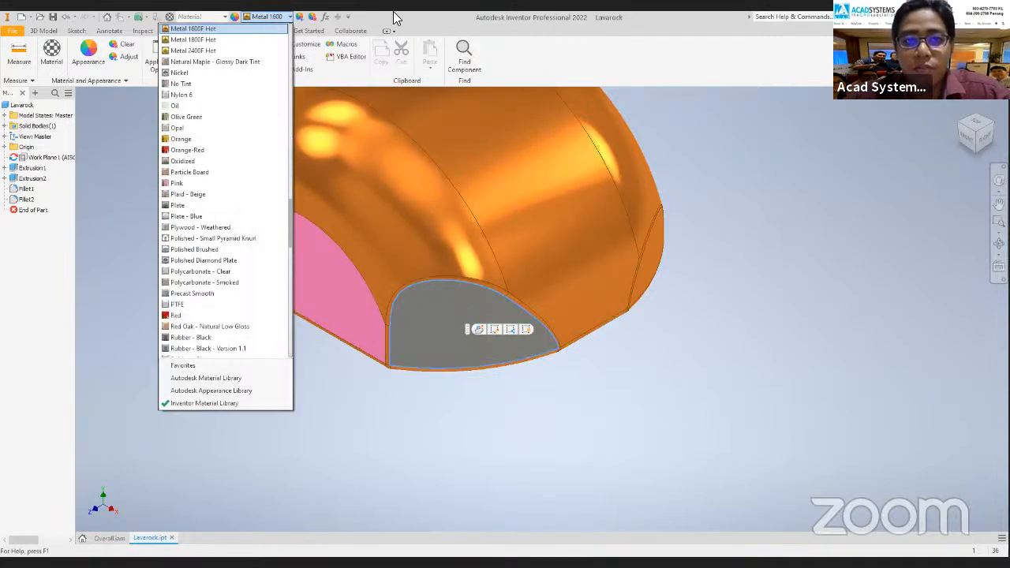
click(299, 17)
drag(543, 113, 599, 372)
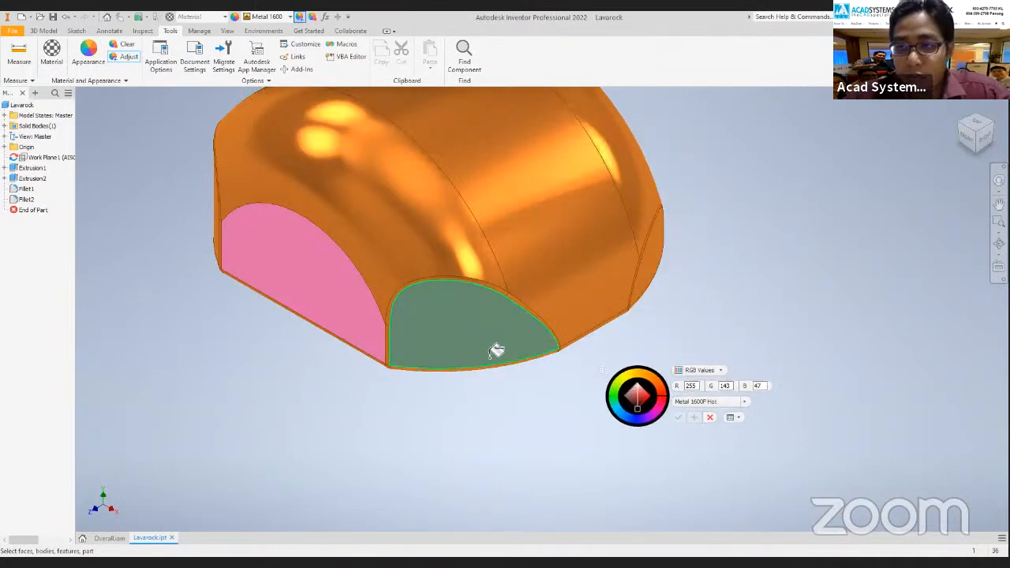
drag(641, 412, 640, 392)
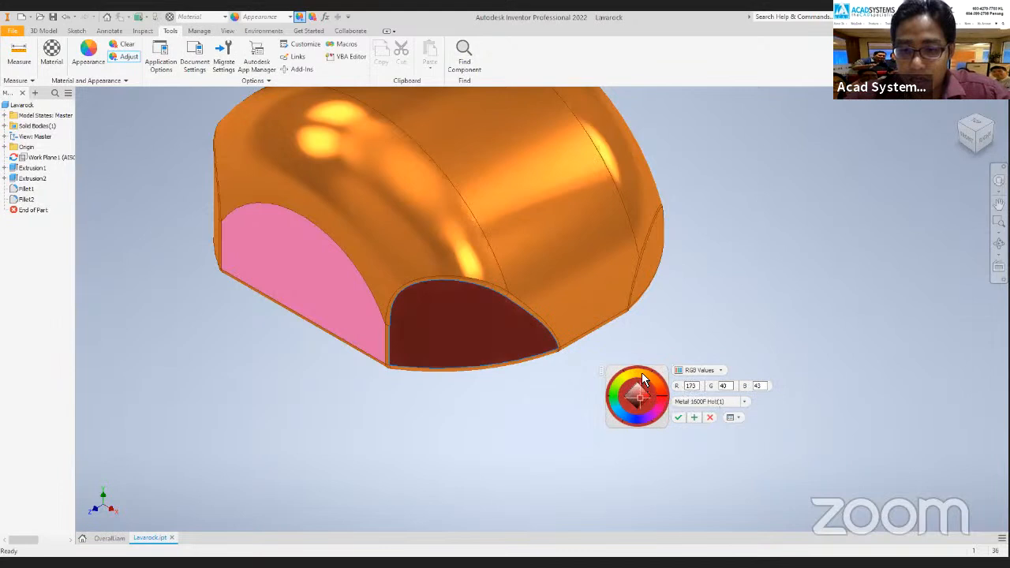
click(637, 371)
drag(636, 370, 616, 397)
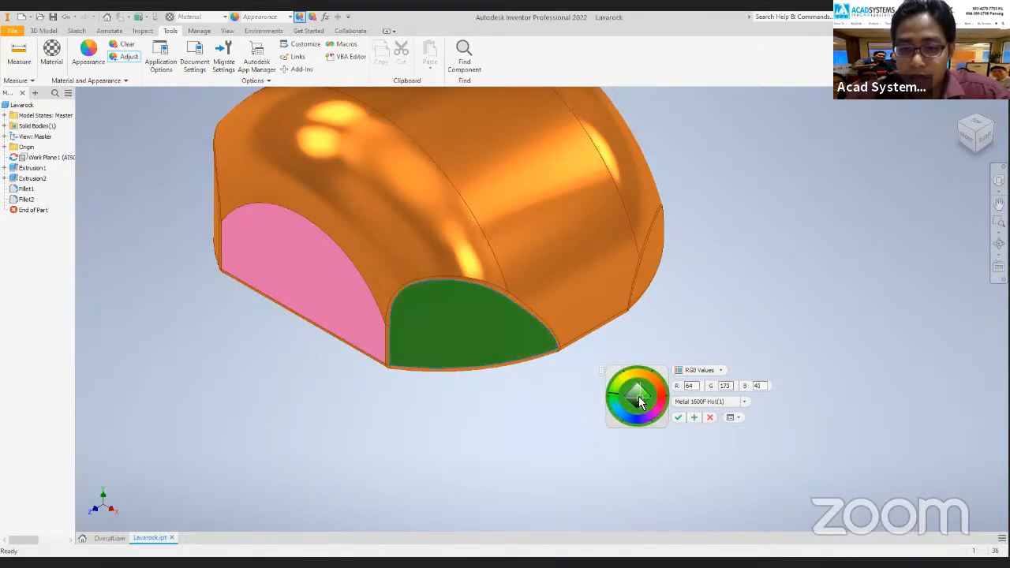
click(677, 418)
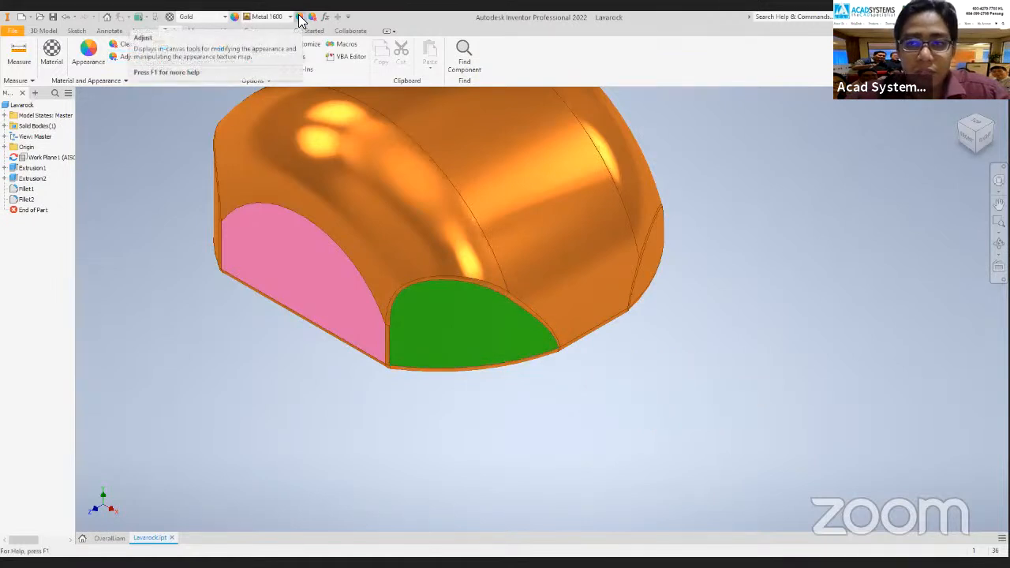
Select the whole part and clear the pink and green appearance overrides from its faces.
scroll(759, 264, down, 3)
middle_drag(698, 277, 654, 318)
drag(310, 141, 694, 447)
click(326, 17)
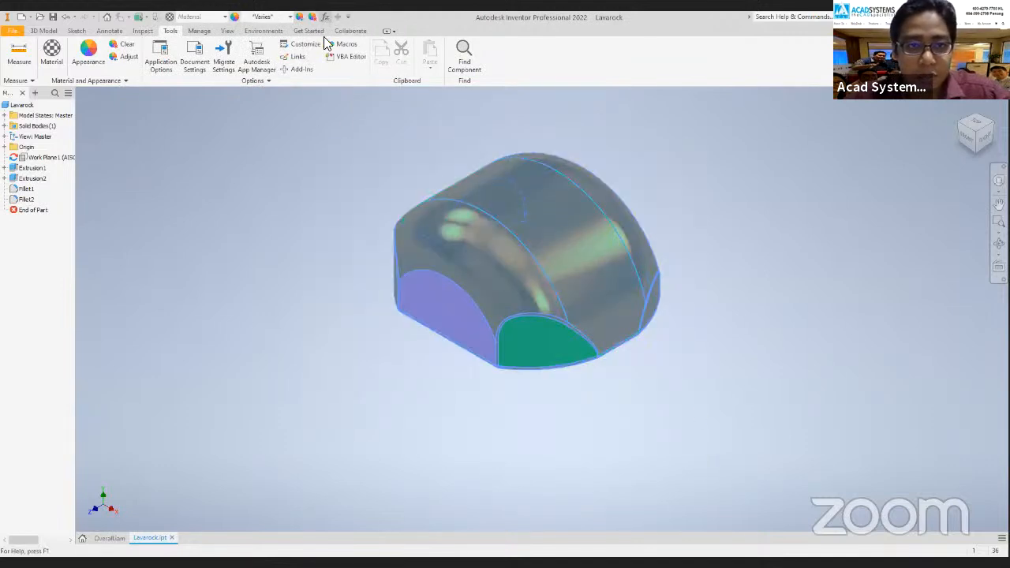
click(510, 92)
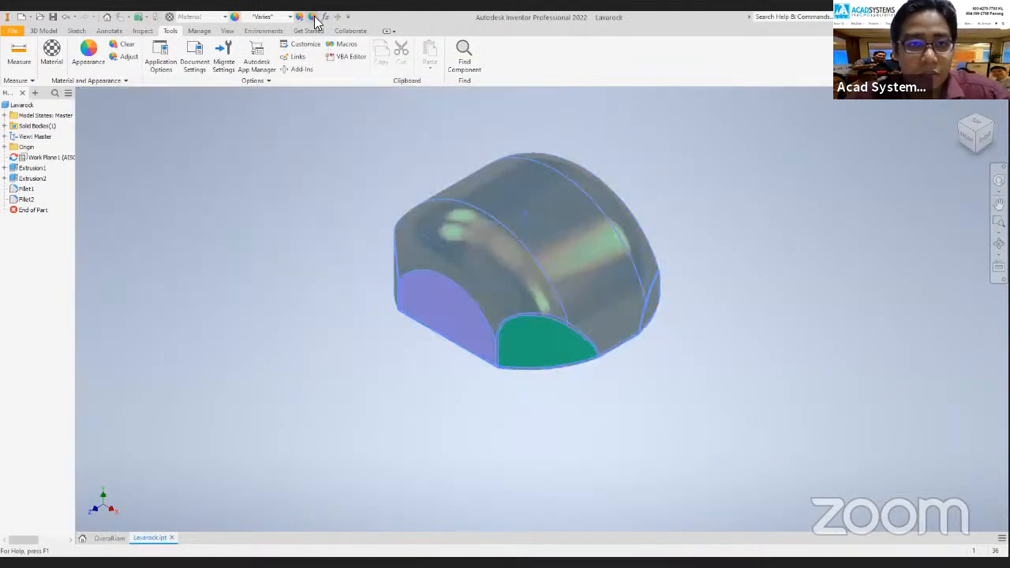
click(315, 164)
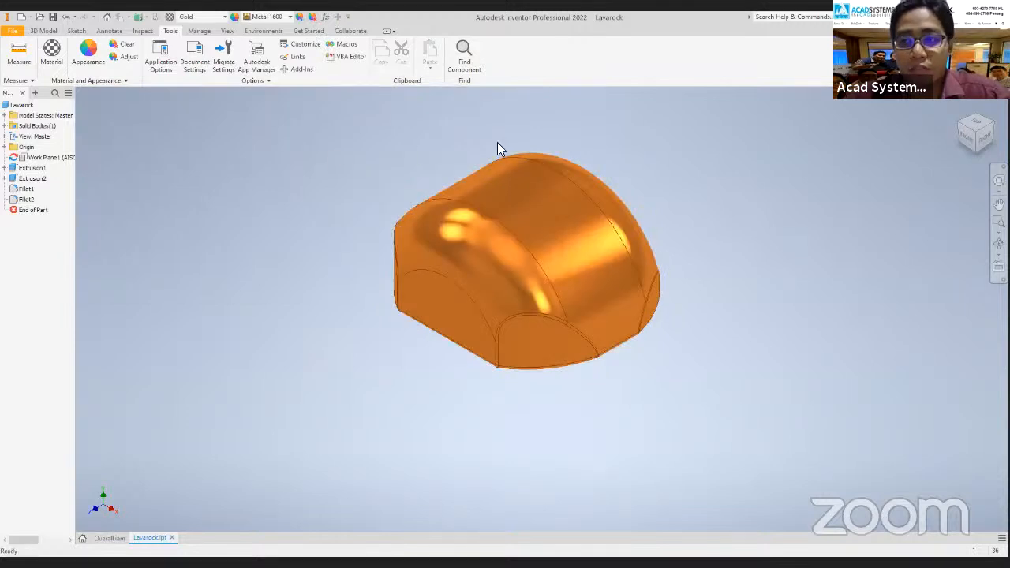
Open the Material Browser and enlarge its document materials list to view every material in the part.
click(213, 17)
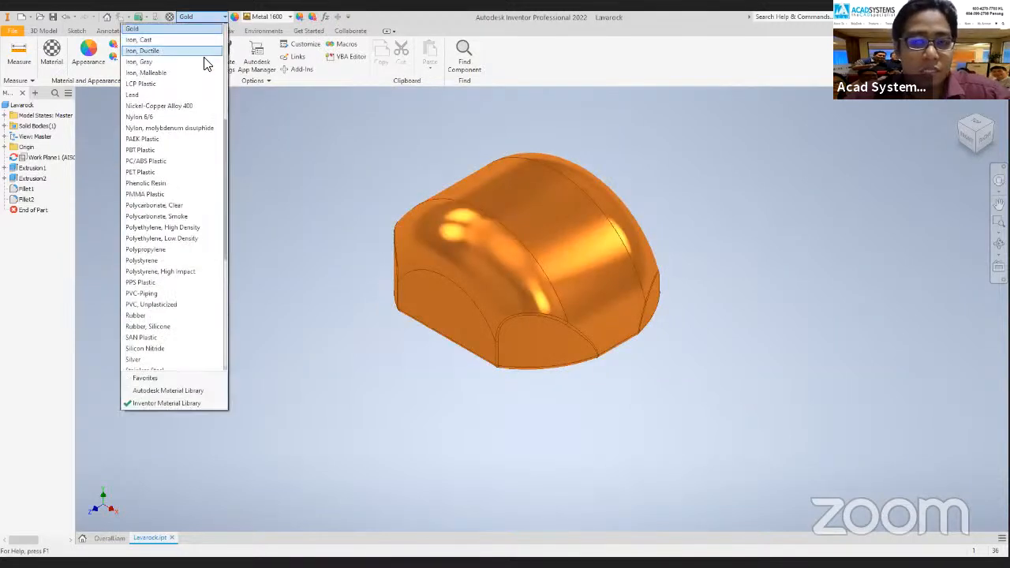
click(385, 156)
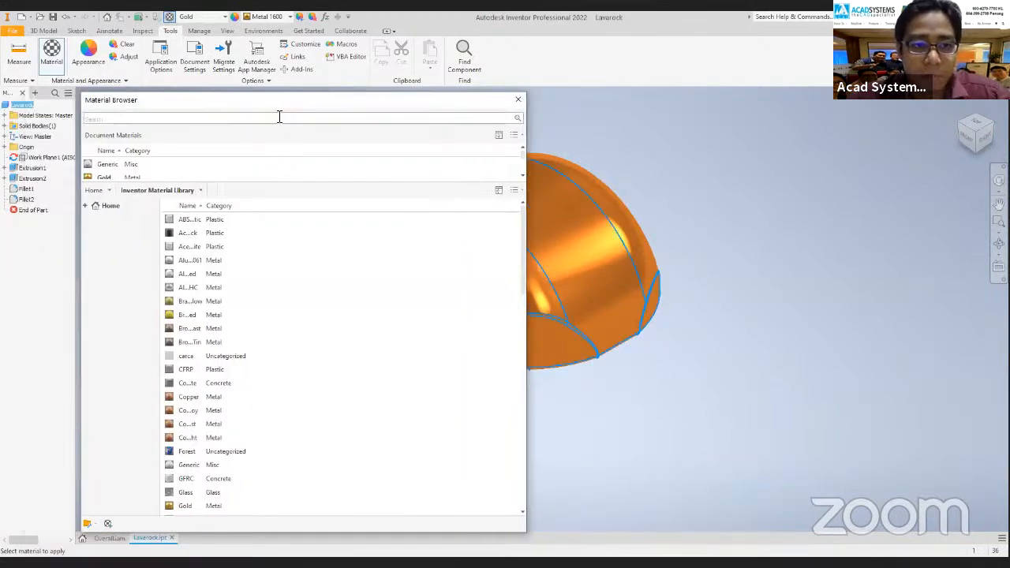
scroll(264, 174, down, 1)
drag(264, 182, 253, 279)
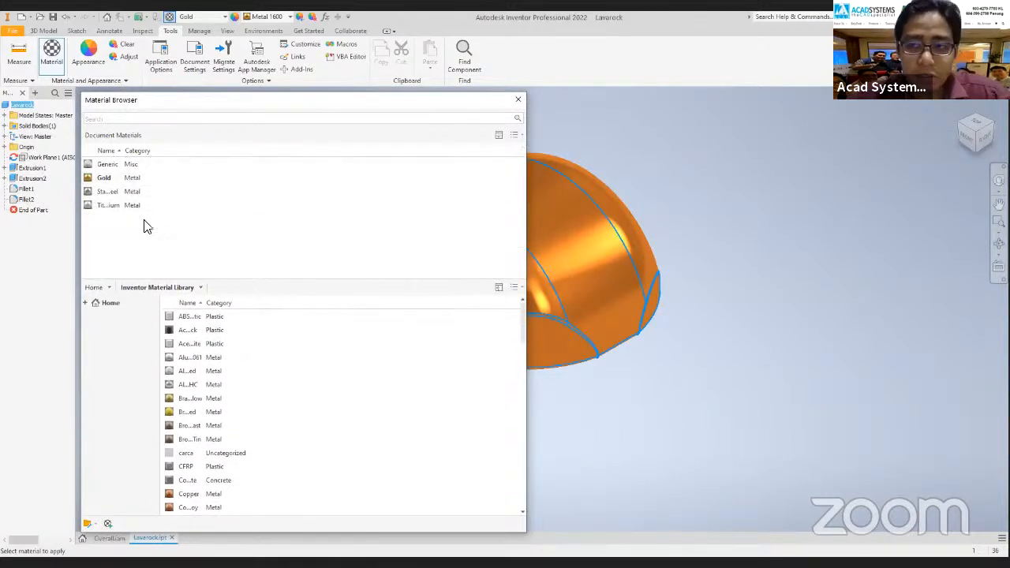
Widen the Name column of the document materials, switch them to Thumbnail View and shrink their section to fit one row.
drag(123, 150, 171, 152)
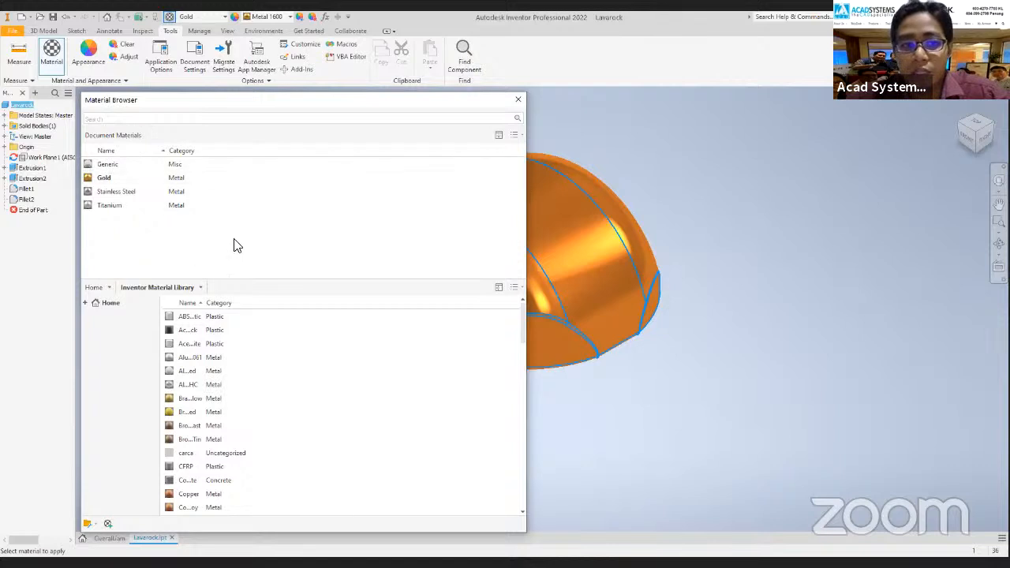
drag(253, 279, 252, 248)
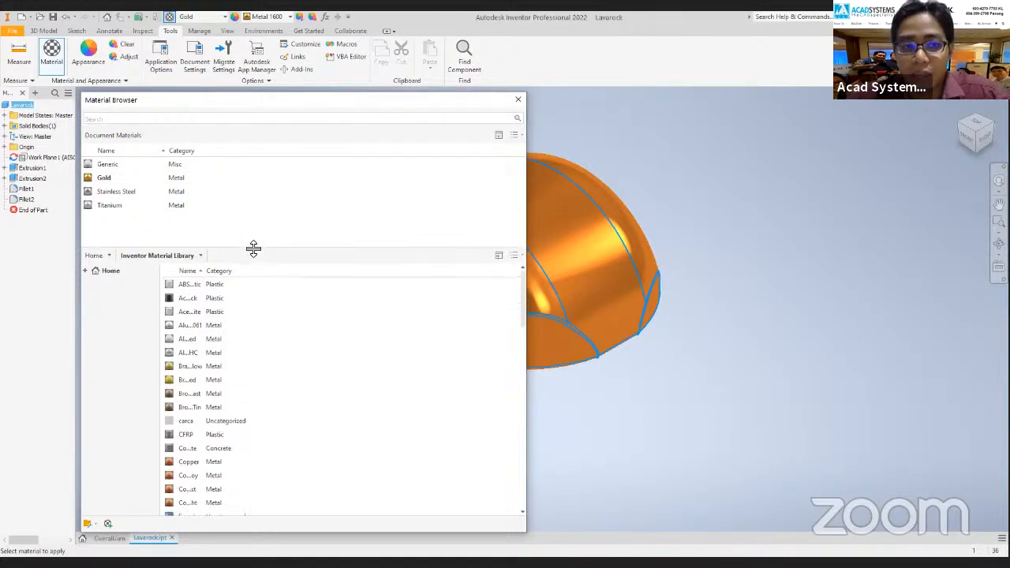
click(100, 176)
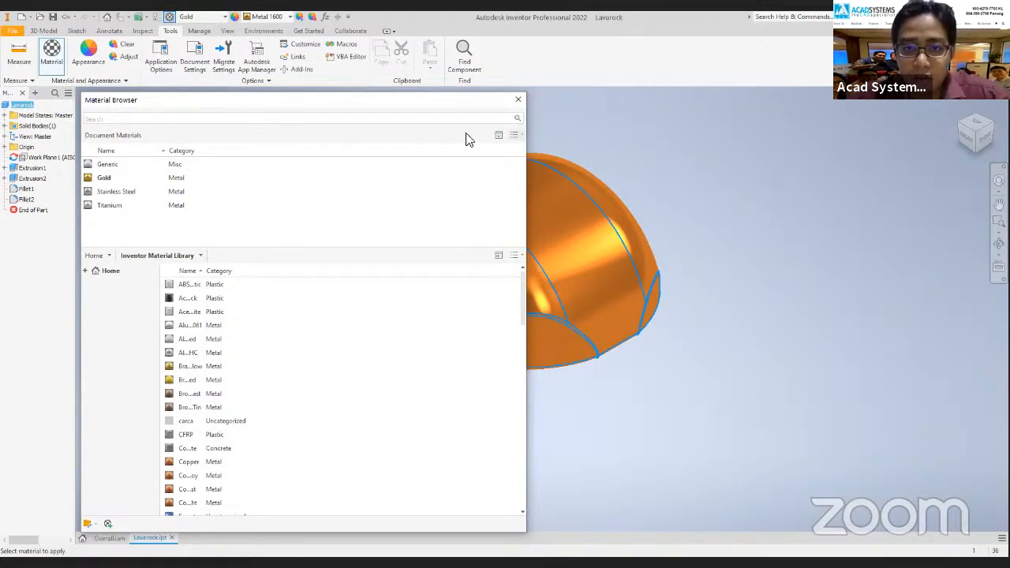
click(517, 138)
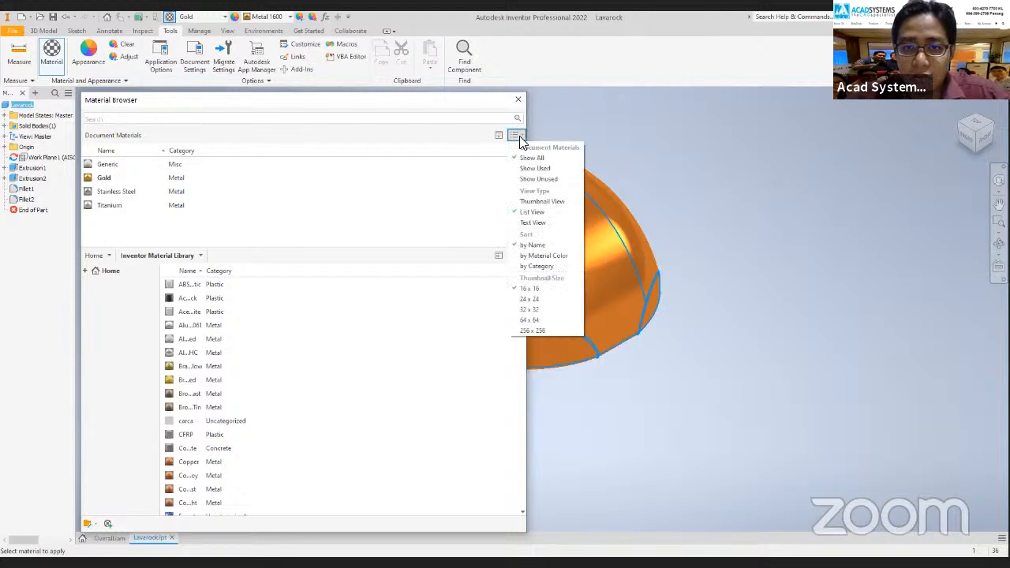
click(540, 202)
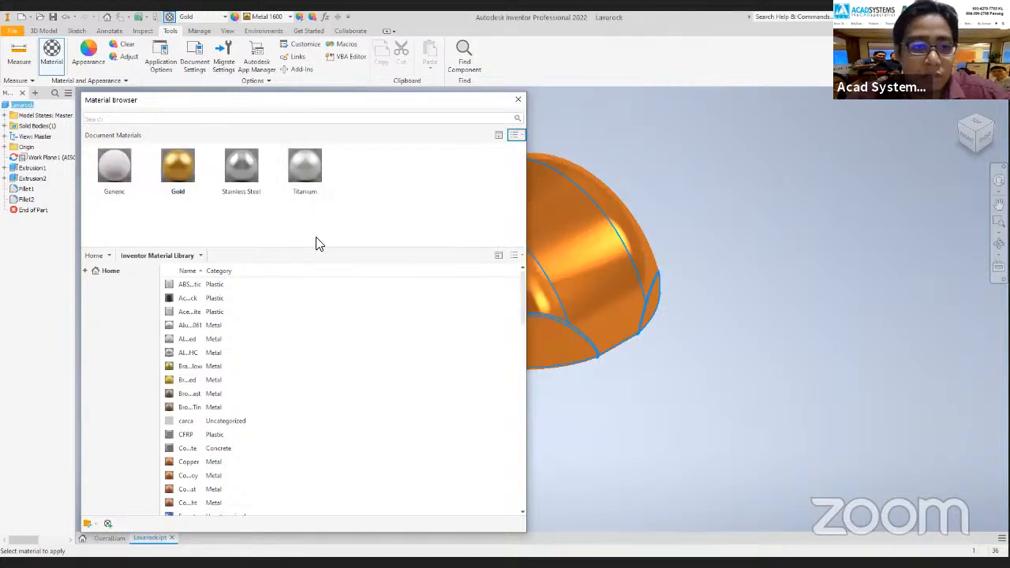
drag(316, 244, 316, 210)
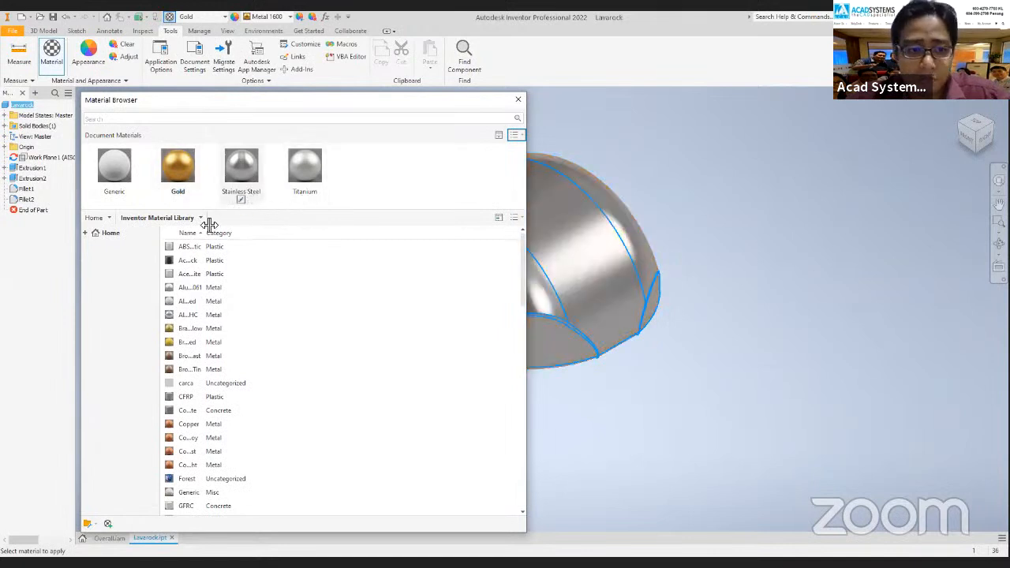
Widen the Name column of the Inventor Material Library list to fit the full material names.
click(515, 217)
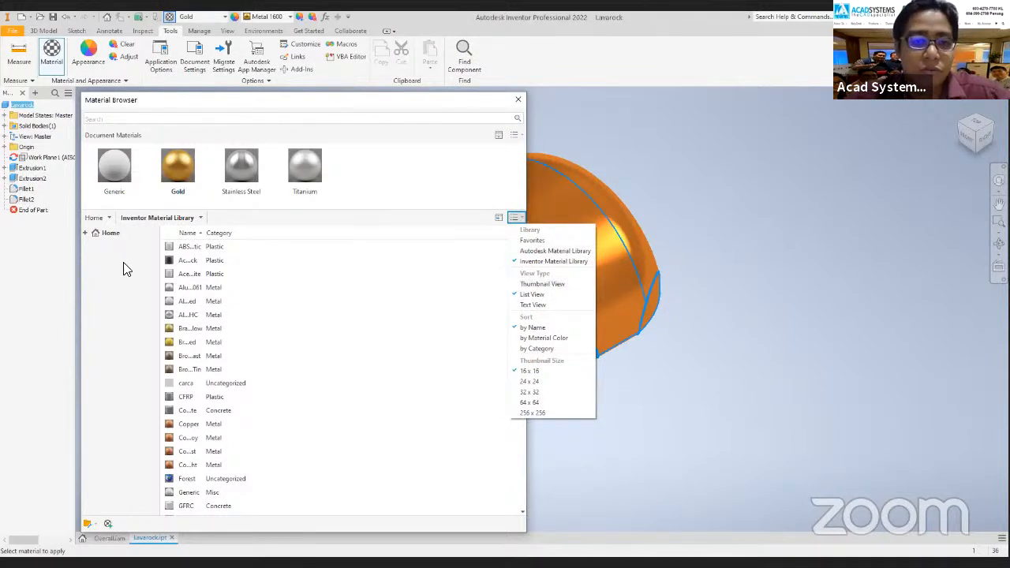
click(211, 224)
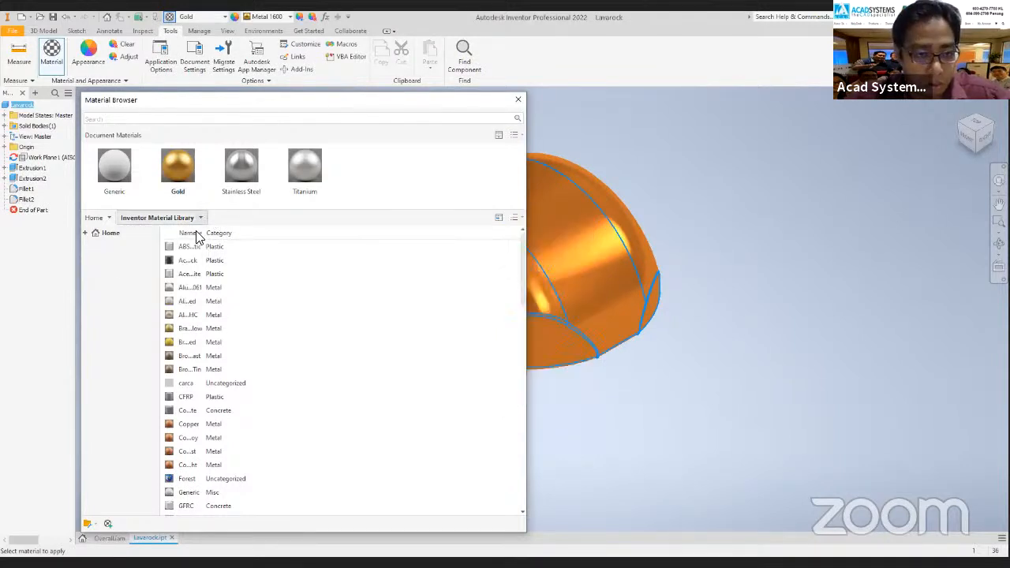
double_click(204, 232)
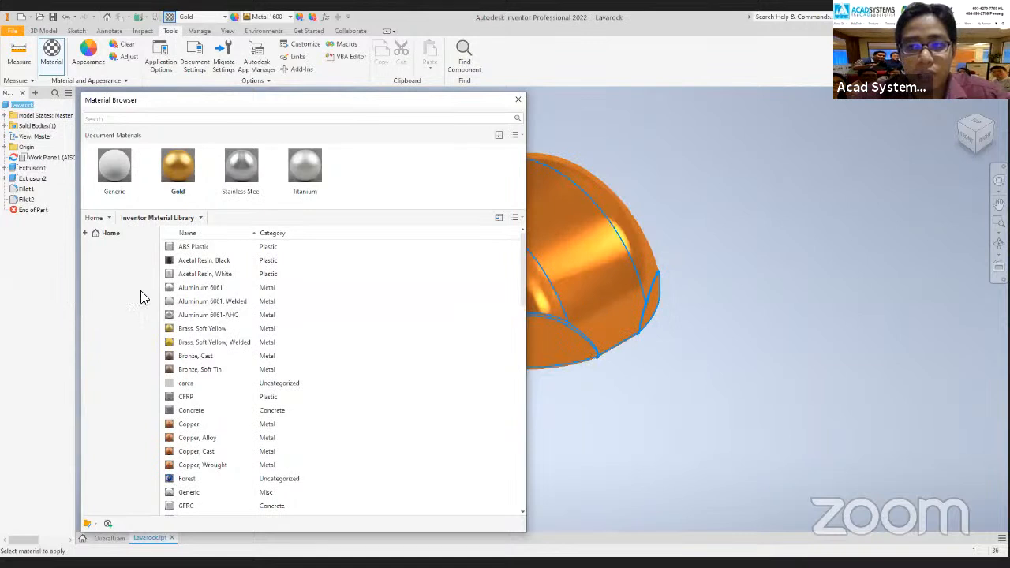
Expand and widen the library tree, and compare the contents of the Autodesk Material Library and the Inventor Material Library.
click(86, 234)
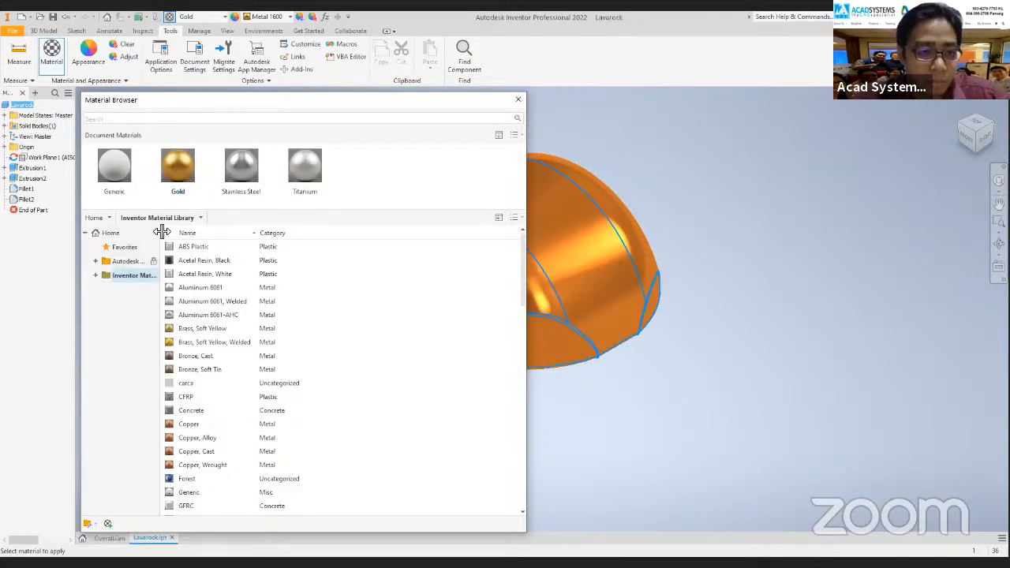
drag(161, 235, 215, 235)
click(150, 261)
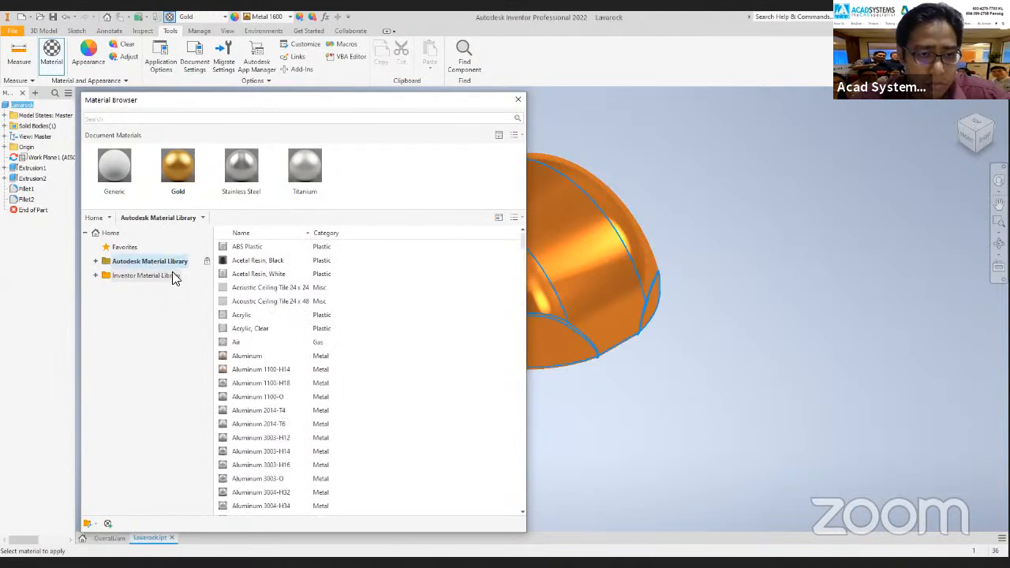
click(130, 277)
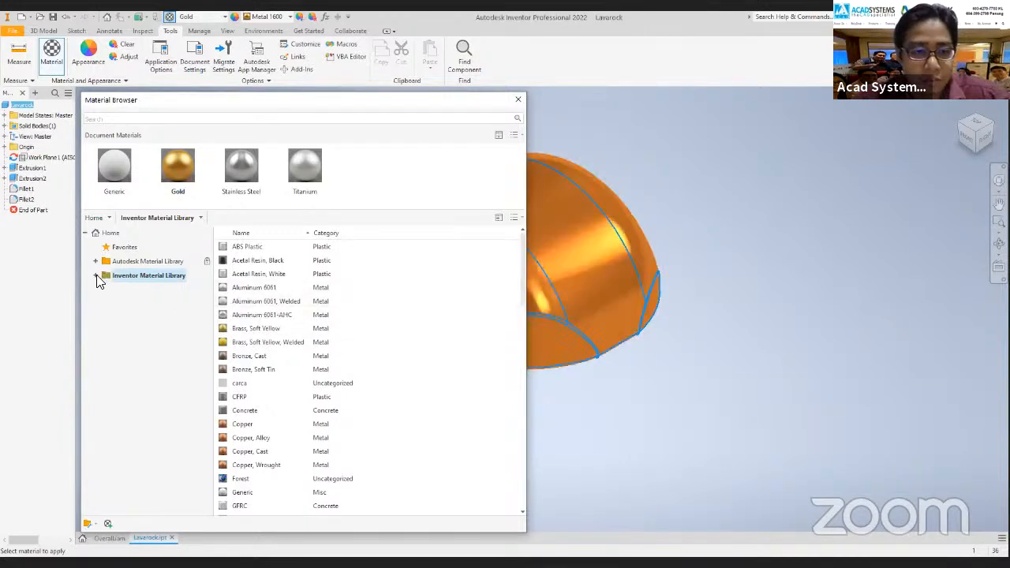
click(93, 526)
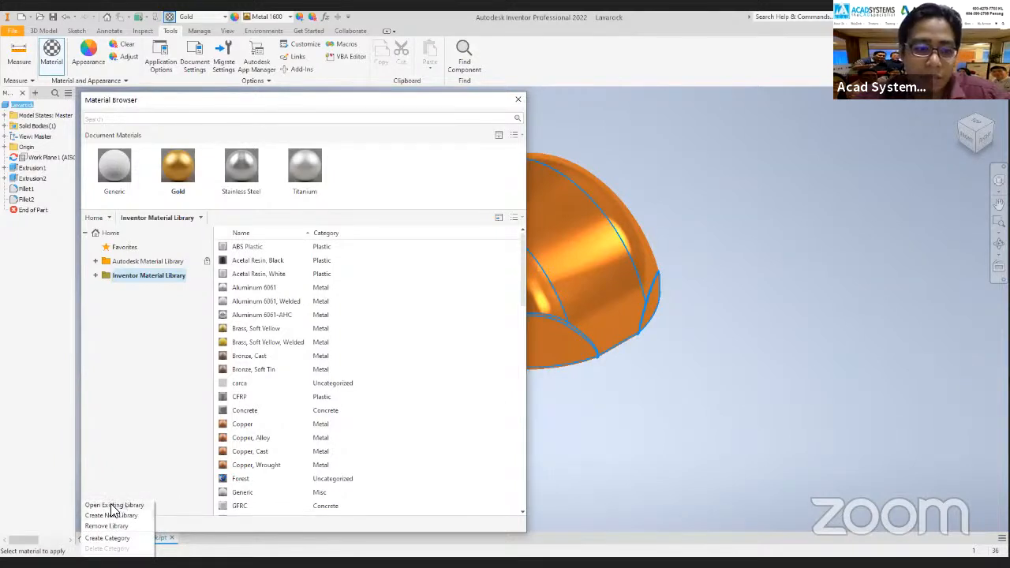
click(112, 505)
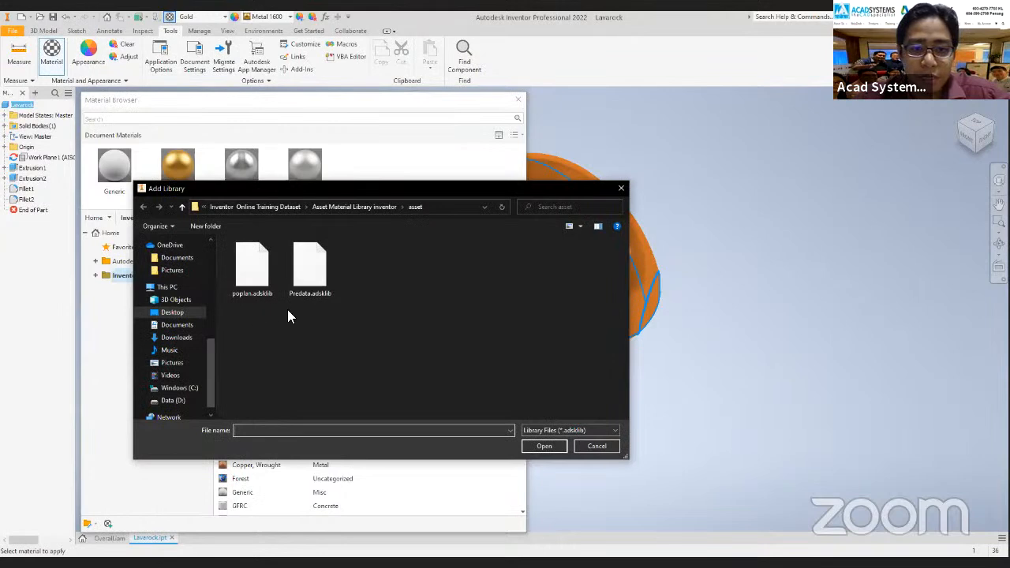
click(620, 190)
Create a new material library named Materialacad in the asset folder.
click(93, 527)
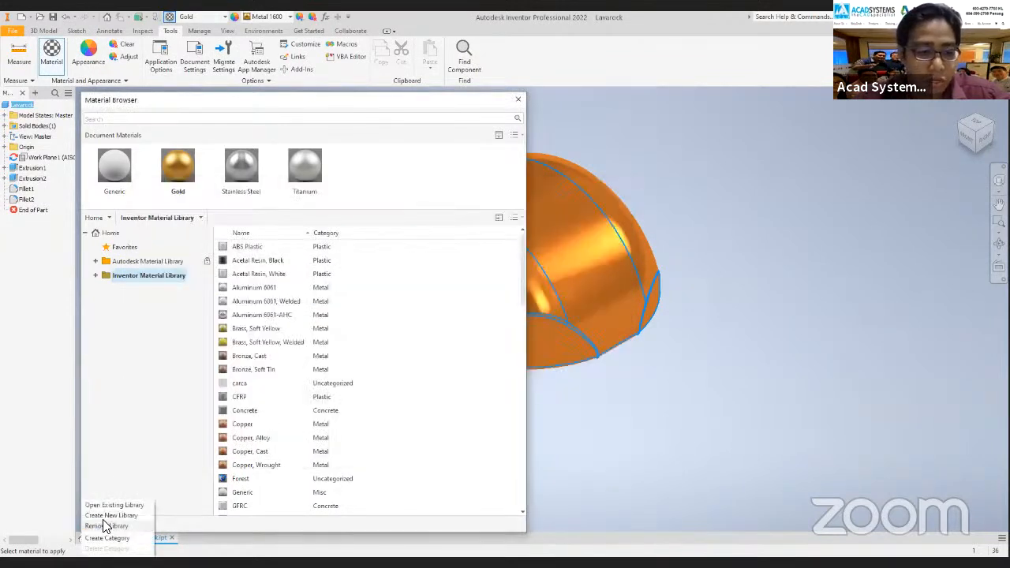
click(107, 524)
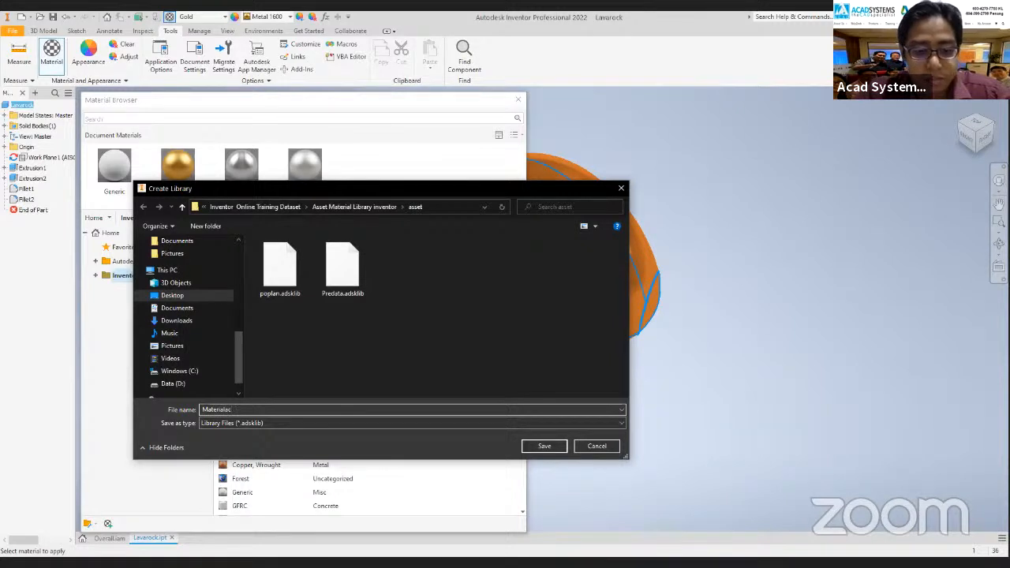
click(545, 446)
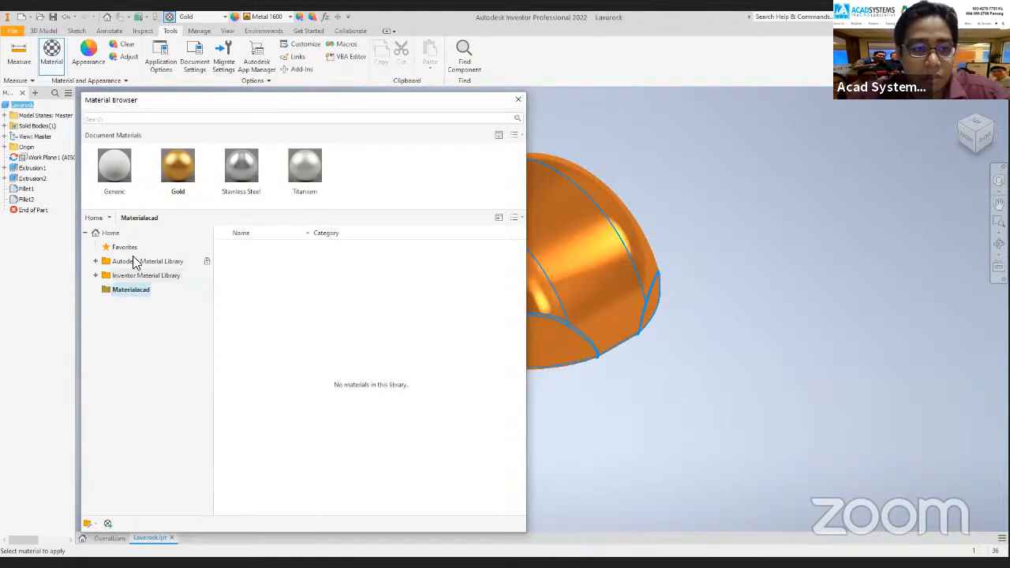
Examine how the Inventor Material Library is organised into categories such as Ceramic, Concrete, Glass, Liquid and Metal, compared with the Materialacad library.
click(134, 263)
click(118, 274)
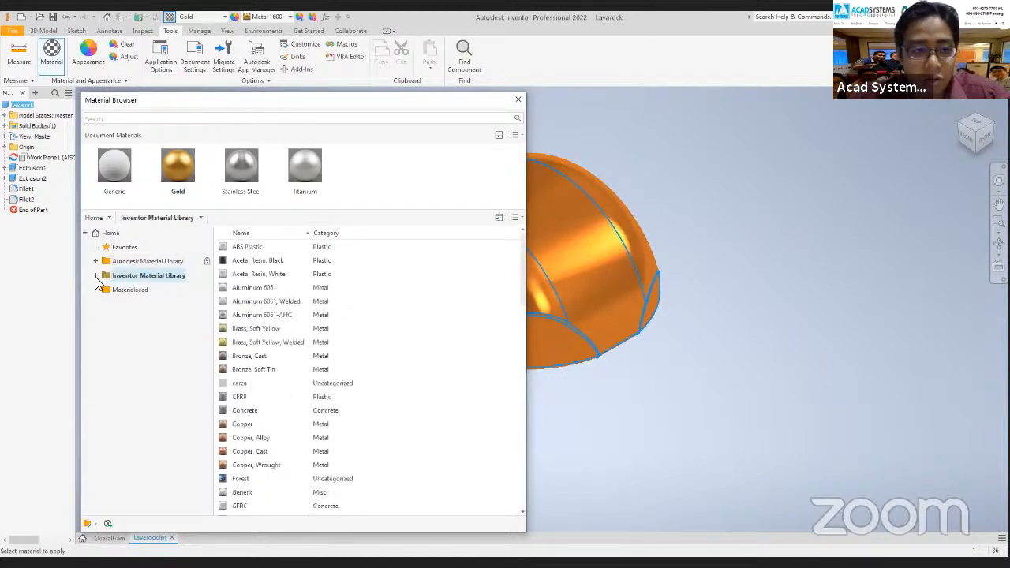
click(95, 276)
click(133, 290)
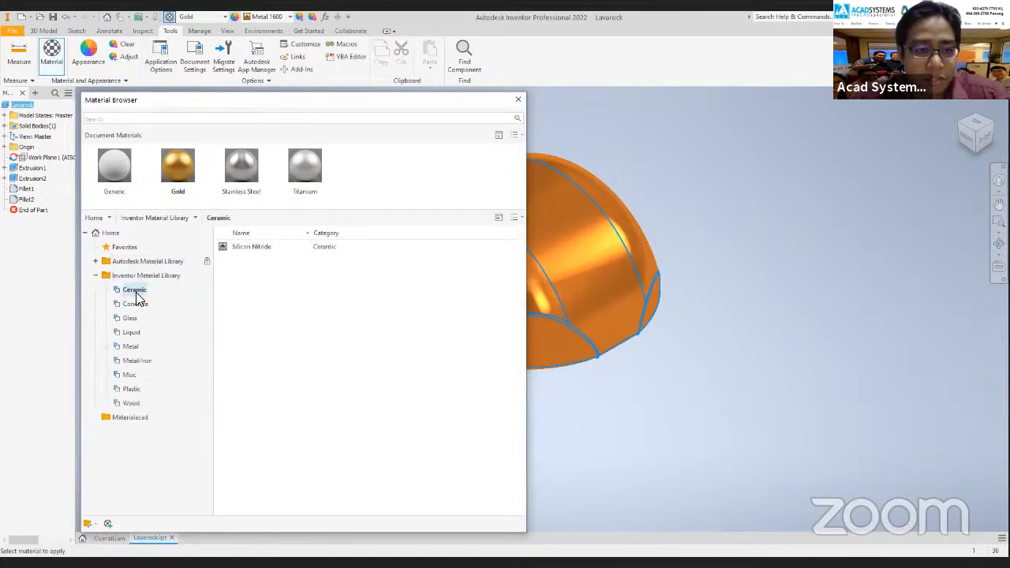
click(137, 306)
click(134, 319)
click(136, 333)
click(131, 348)
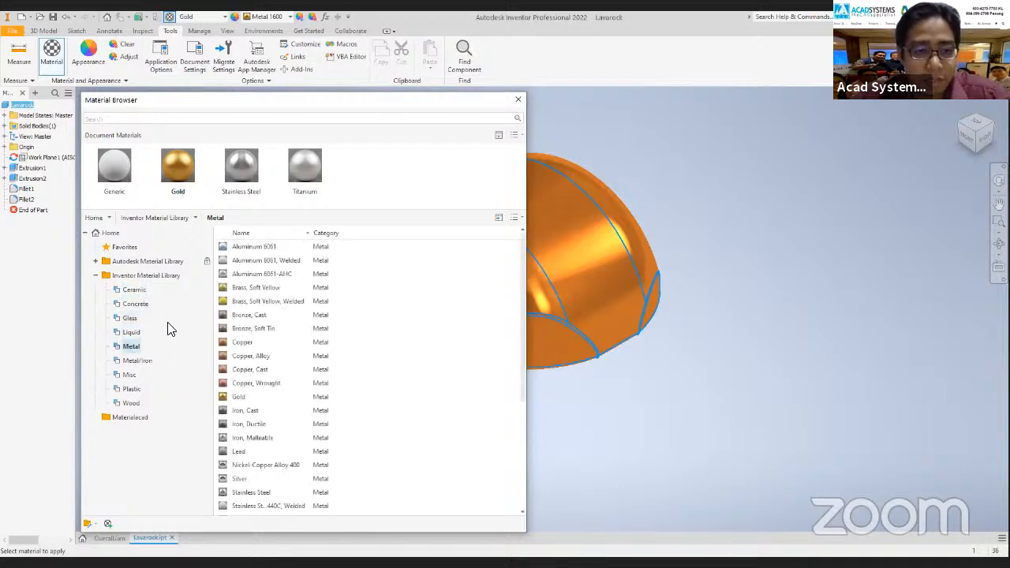
click(142, 278)
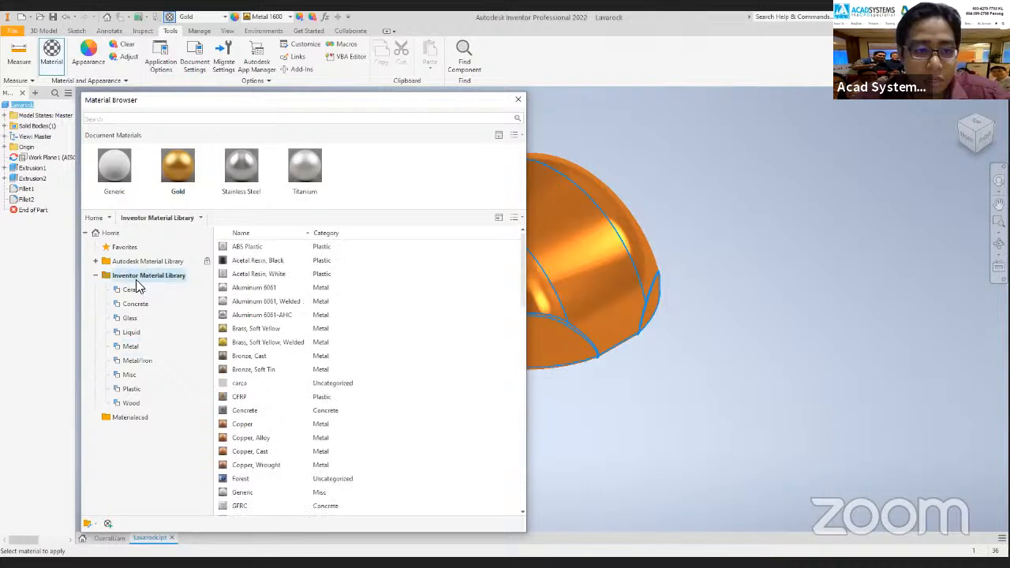
click(124, 418)
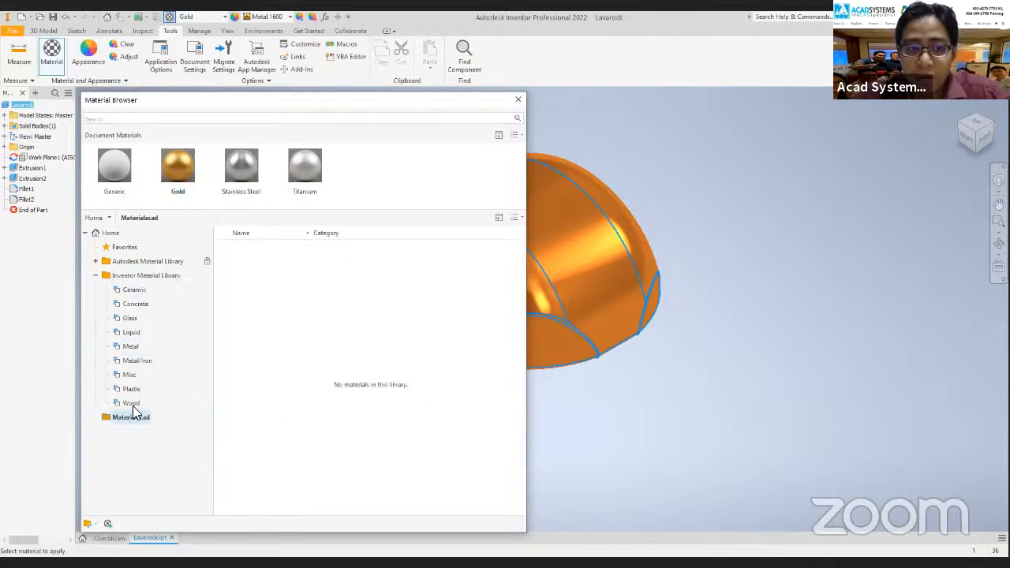
click(96, 275)
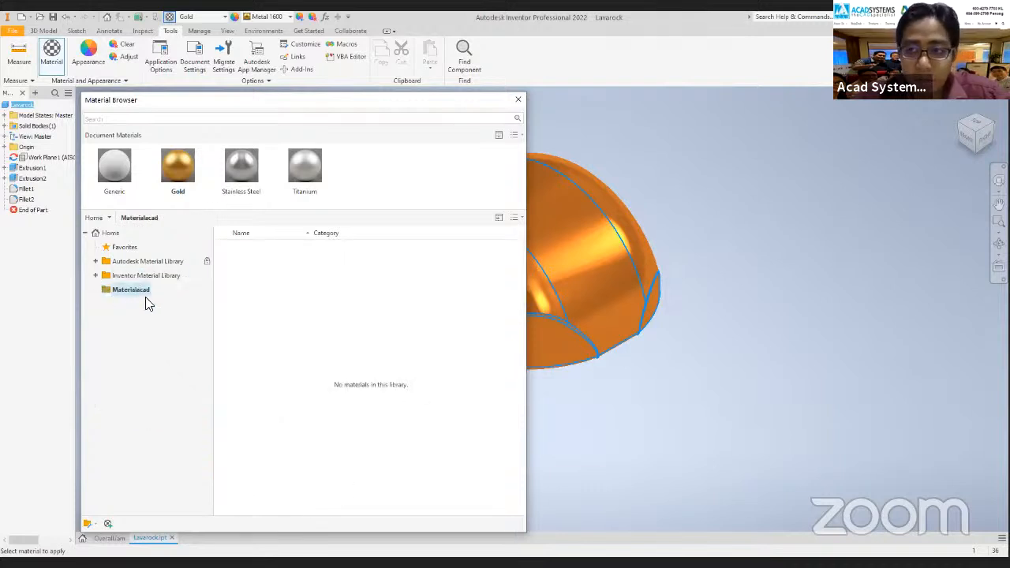
click(125, 275)
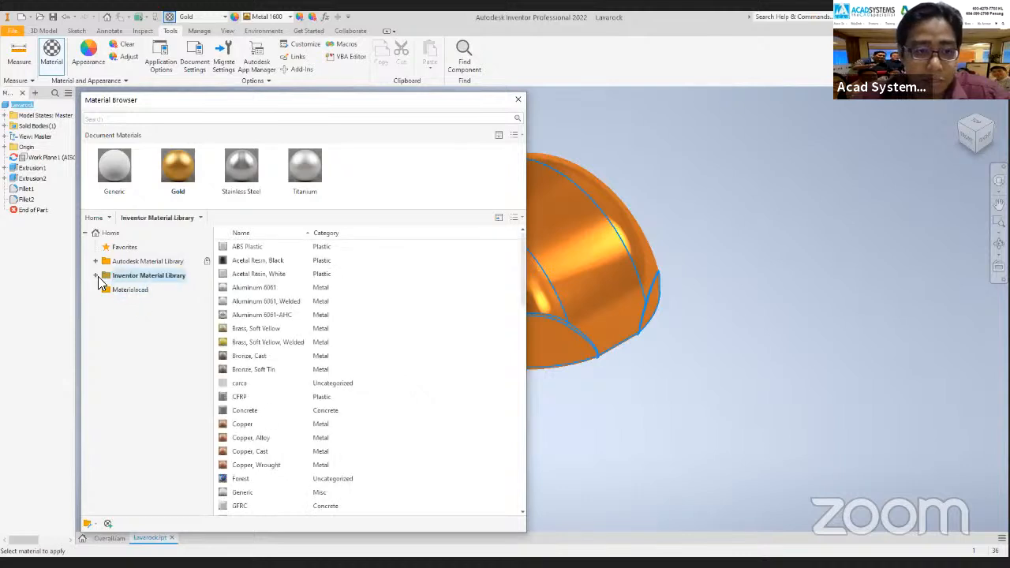
Create a category named Metal in the Materialacad library.
click(133, 290)
right_click(132, 293)
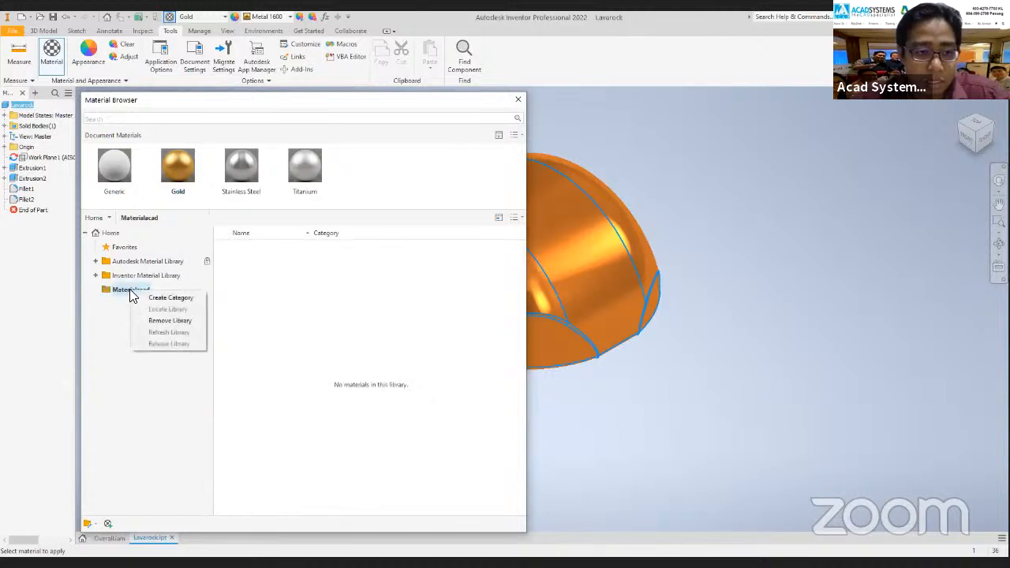
click(138, 298)
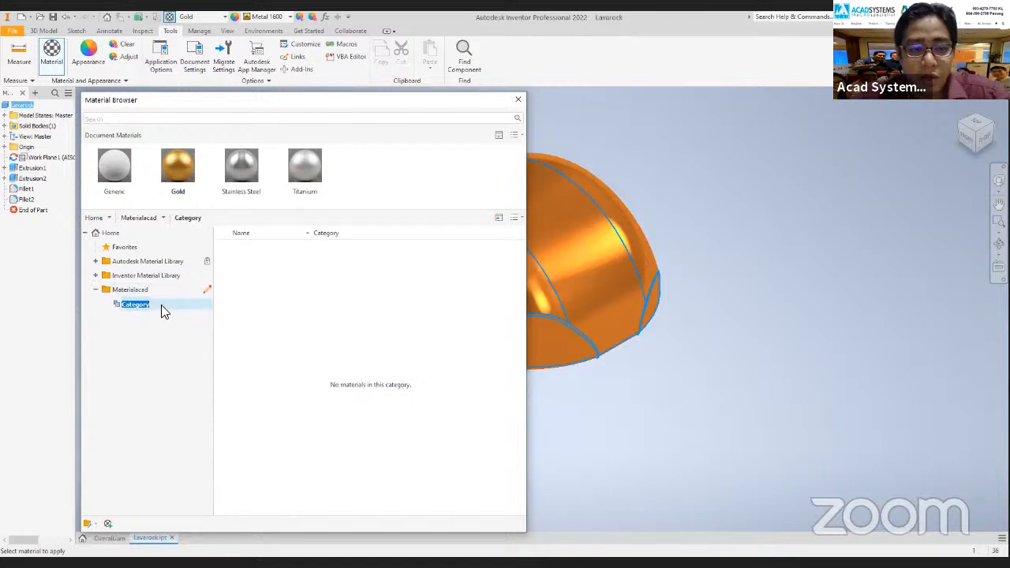
text(Metal)
key(Return)
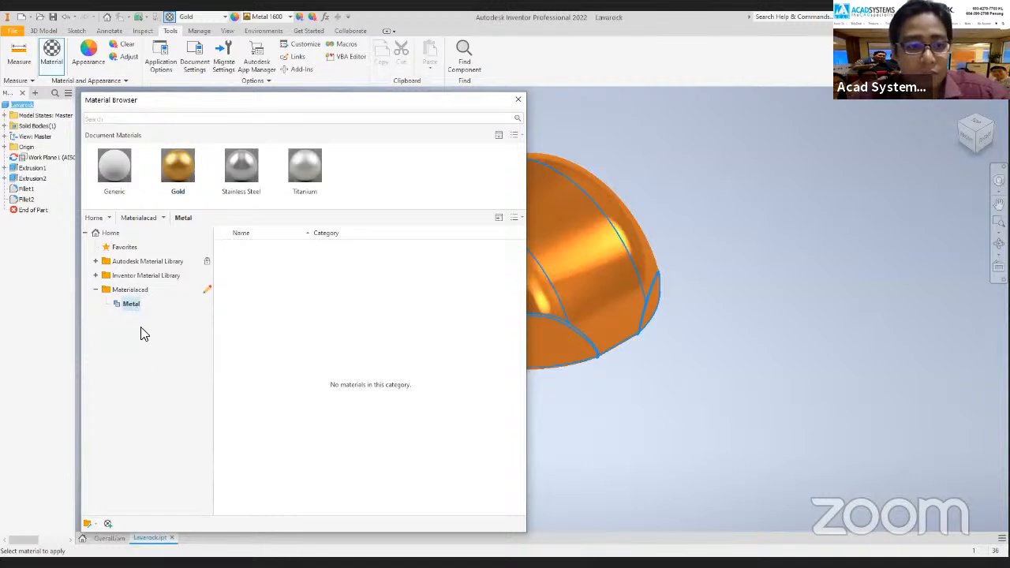
Add Copper from the Inventor Material Library to the part and open it in the Material Editor.
click(146, 276)
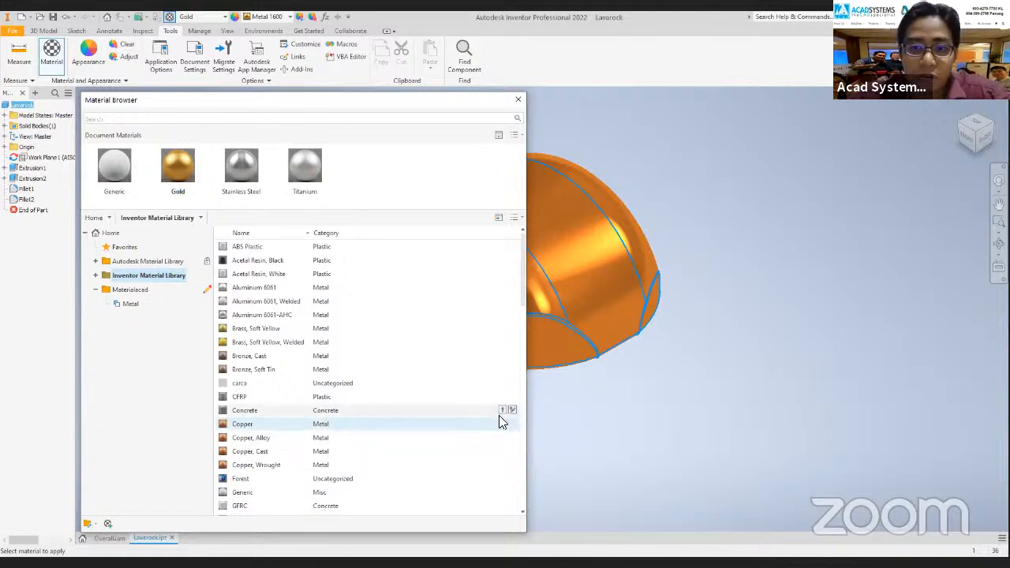
click(501, 411)
click(510, 424)
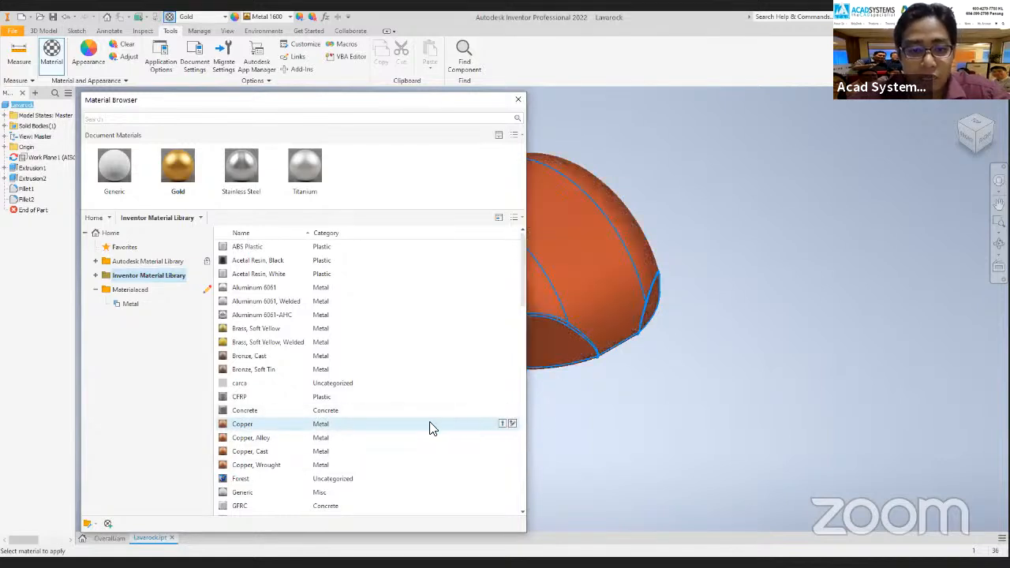
click(512, 424)
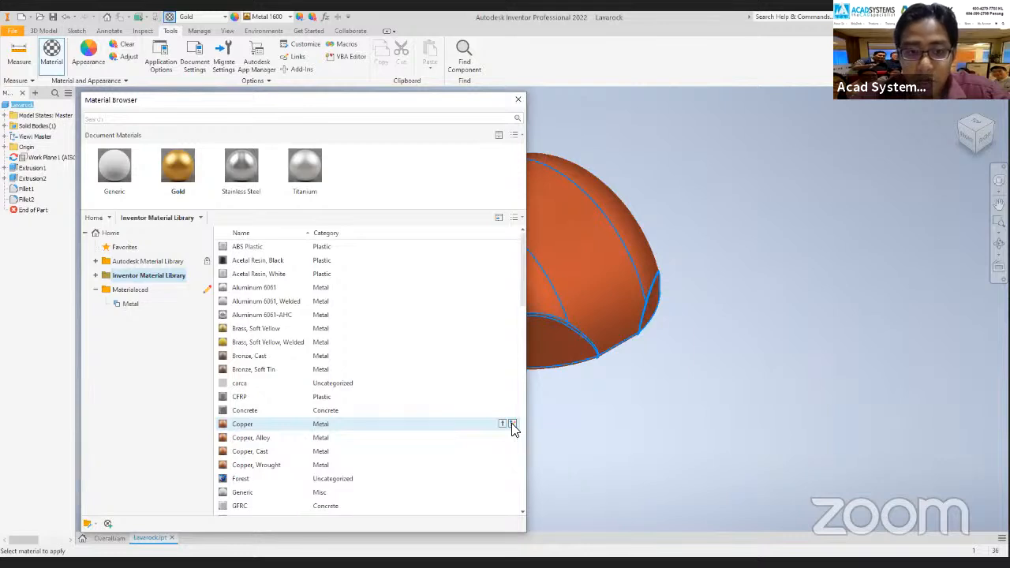
click(512, 424)
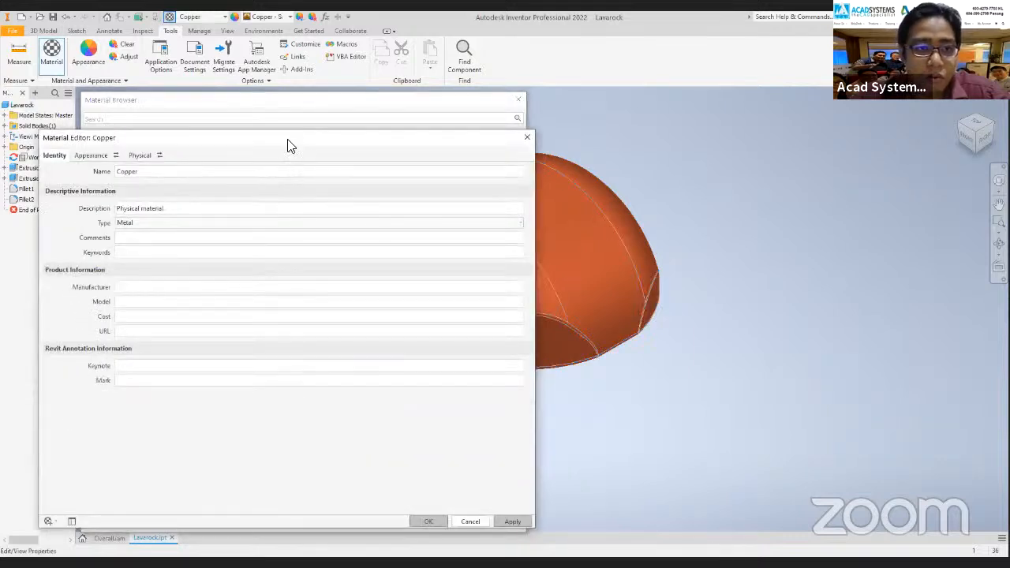
Review the Identity, Appearance and Physical properties of the Copper material with the editor moved clear of the model tree.
drag(288, 144, 321, 108)
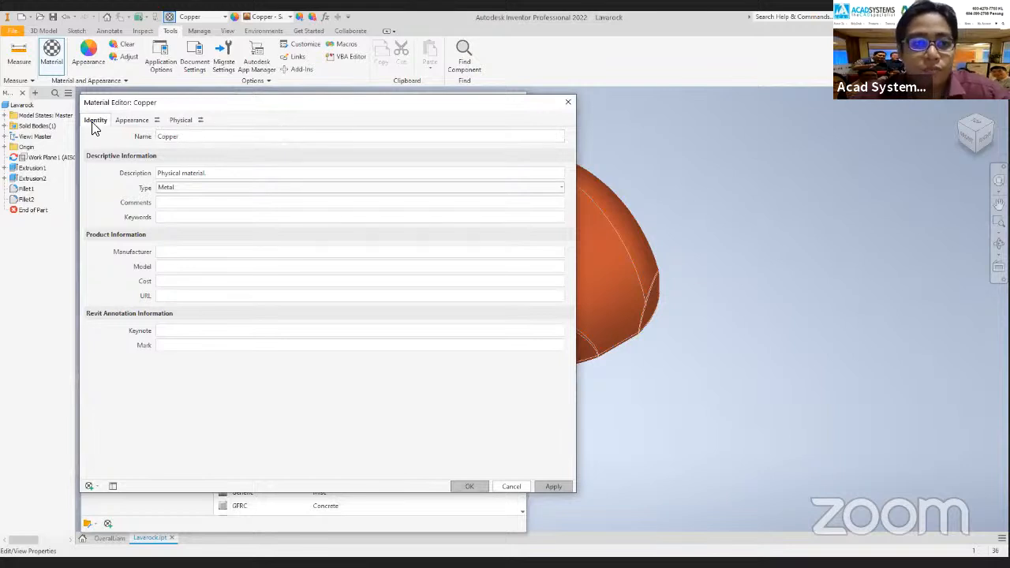
click(192, 139)
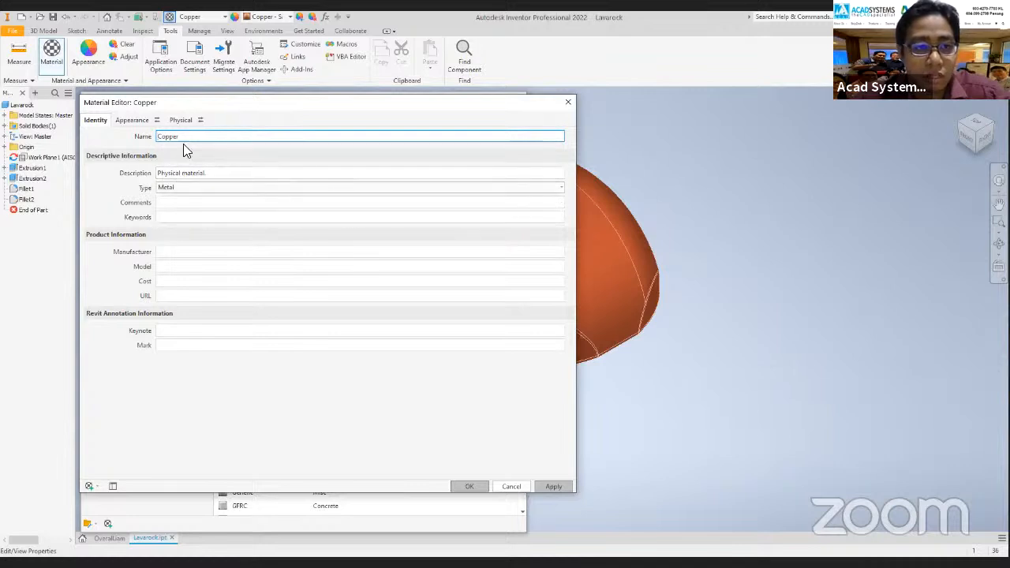
click(131, 123)
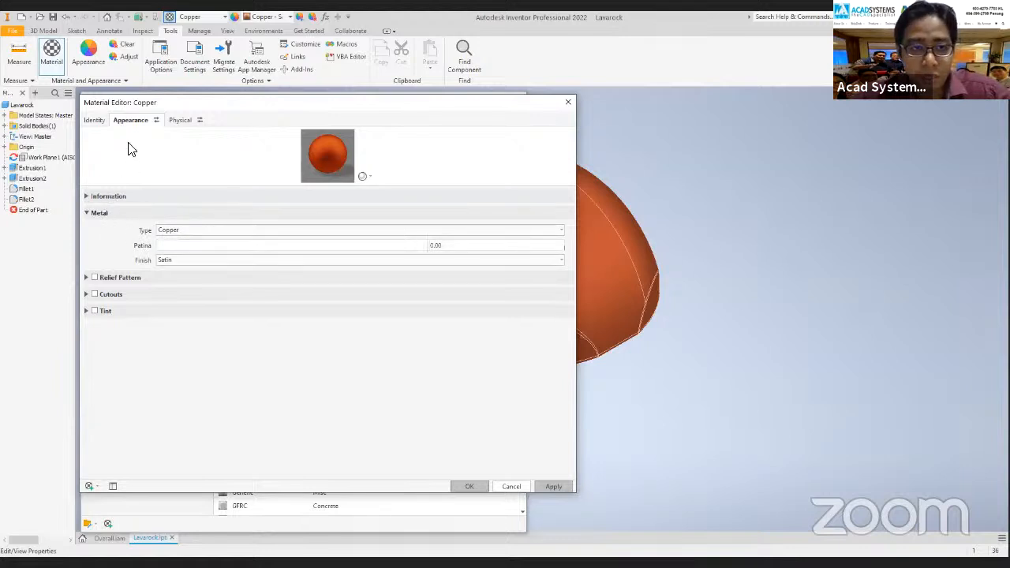
click(179, 122)
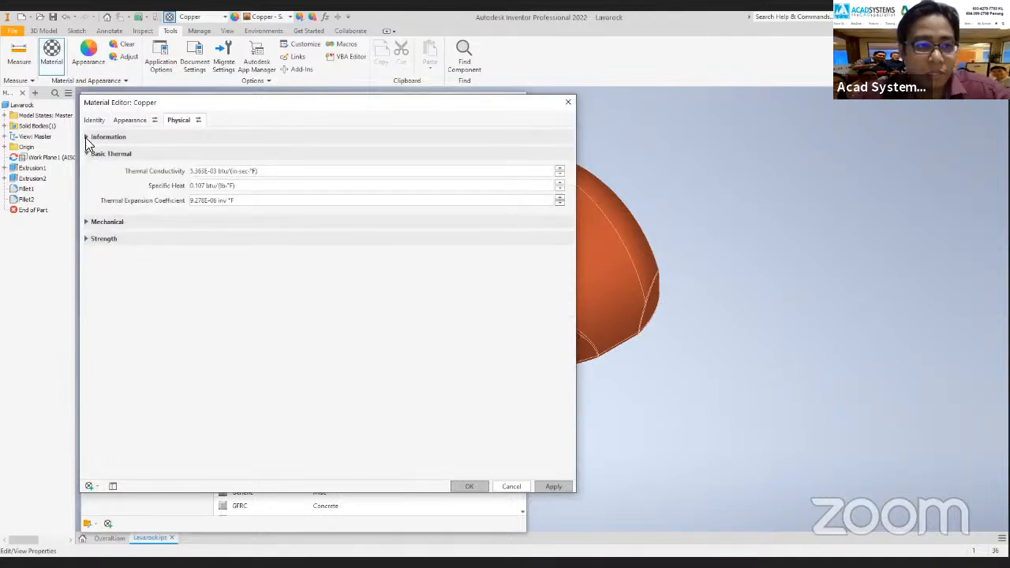
Expand the Information, Mechanical and Strength groups of Copper's physical properties and revisit its appearance and identity settings.
click(86, 137)
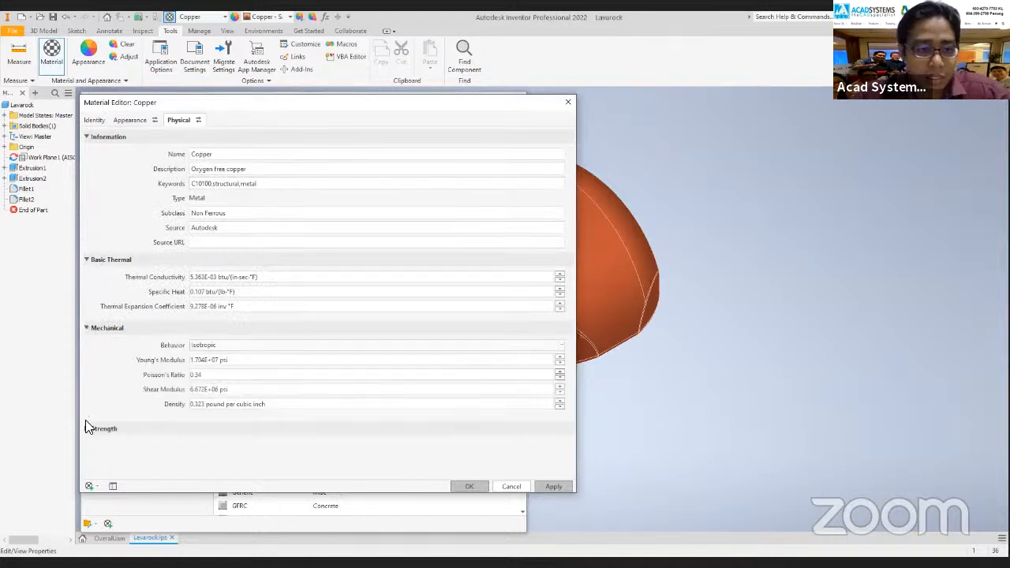
click(88, 427)
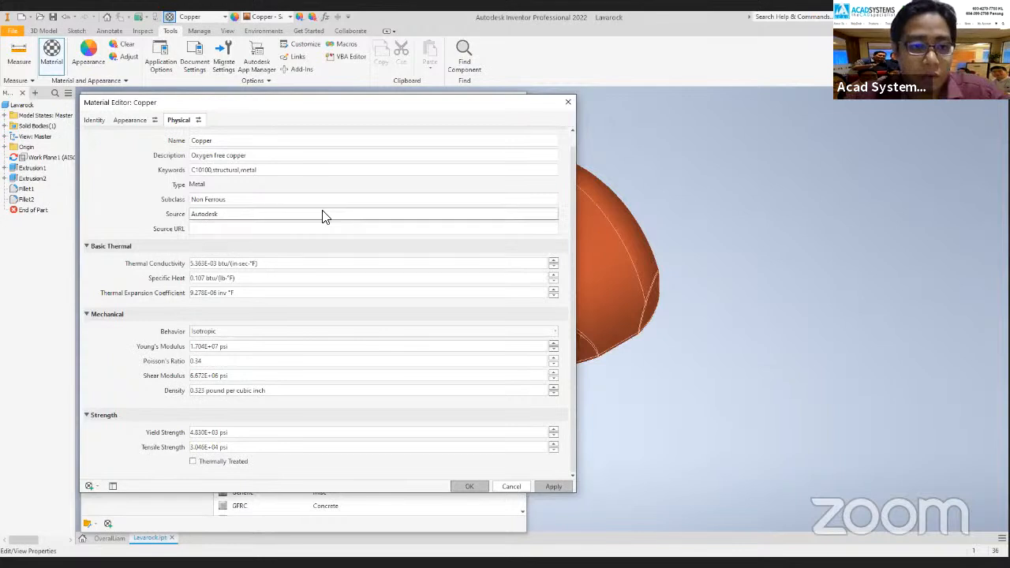
click(119, 122)
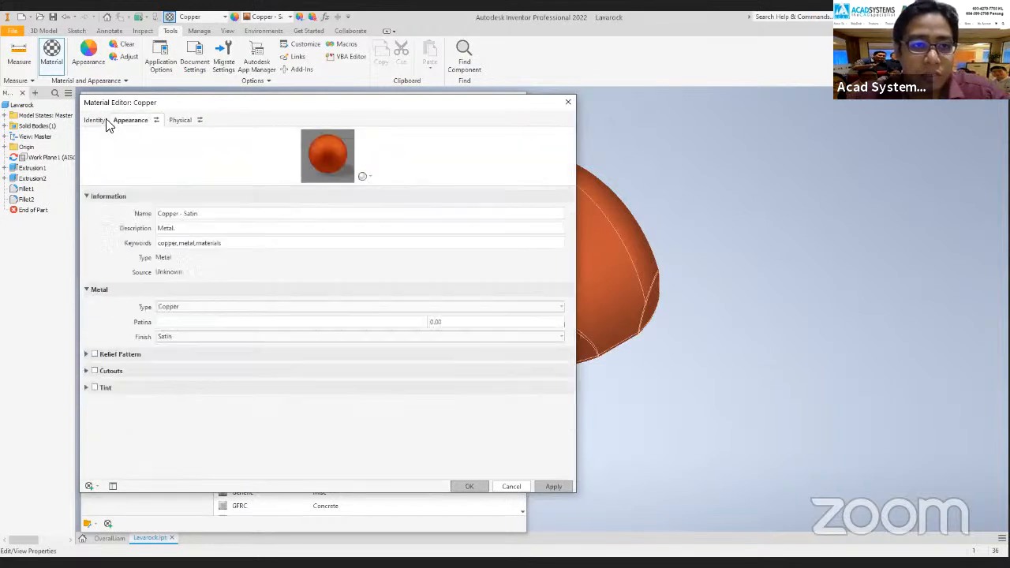
click(101, 123)
click(178, 120)
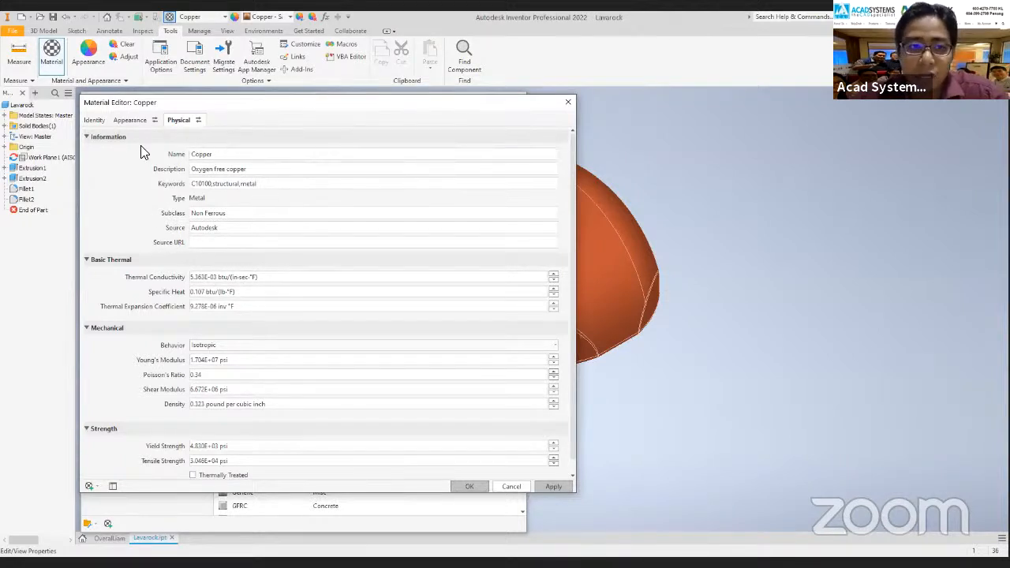
Move the Material Editor clear of the Material Browser's library list and compare Copper's identity, appearance and physical properties.
drag(193, 102, 308, 107)
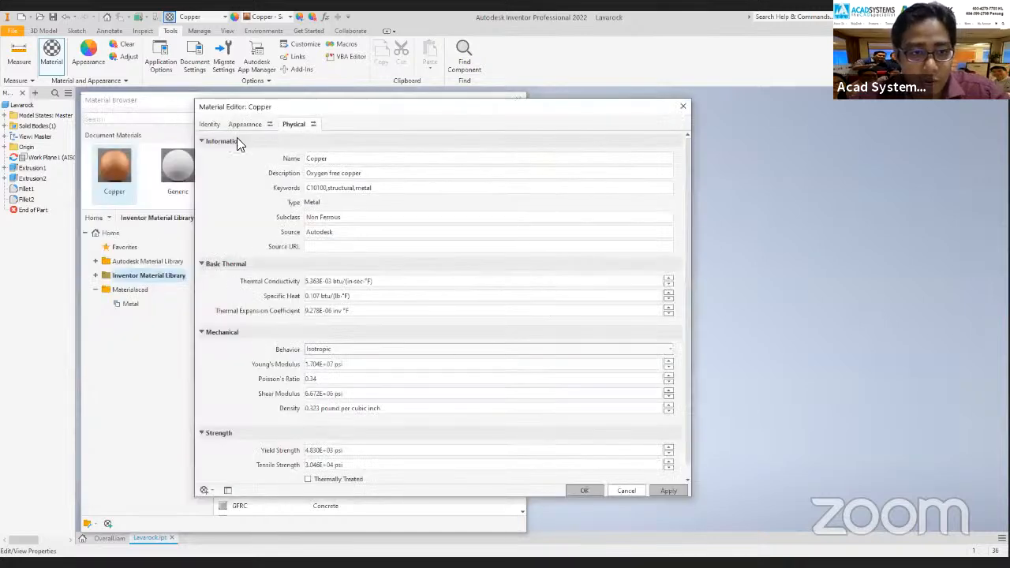
click(210, 124)
click(246, 124)
click(295, 124)
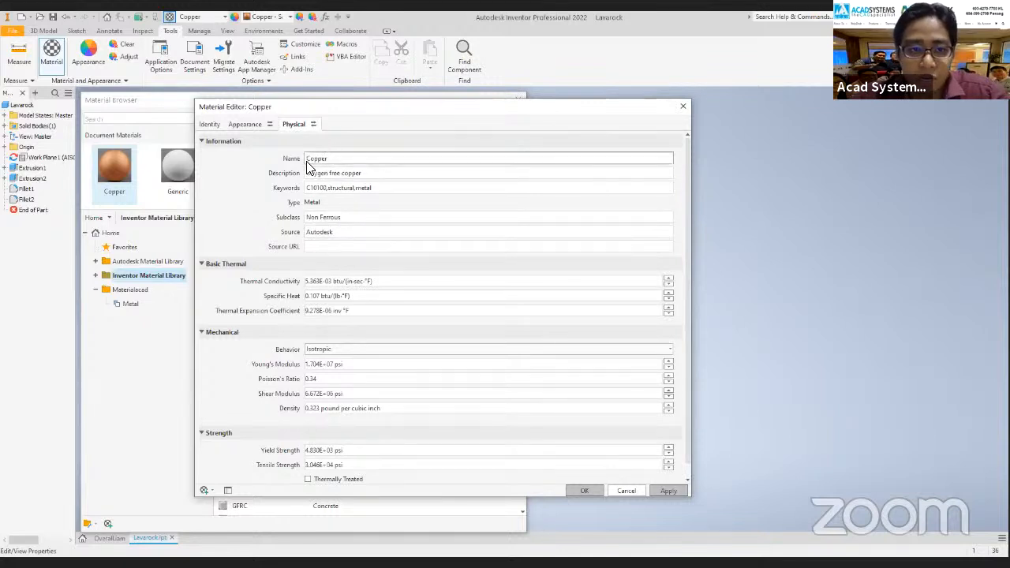
drag(360, 113, 520, 132)
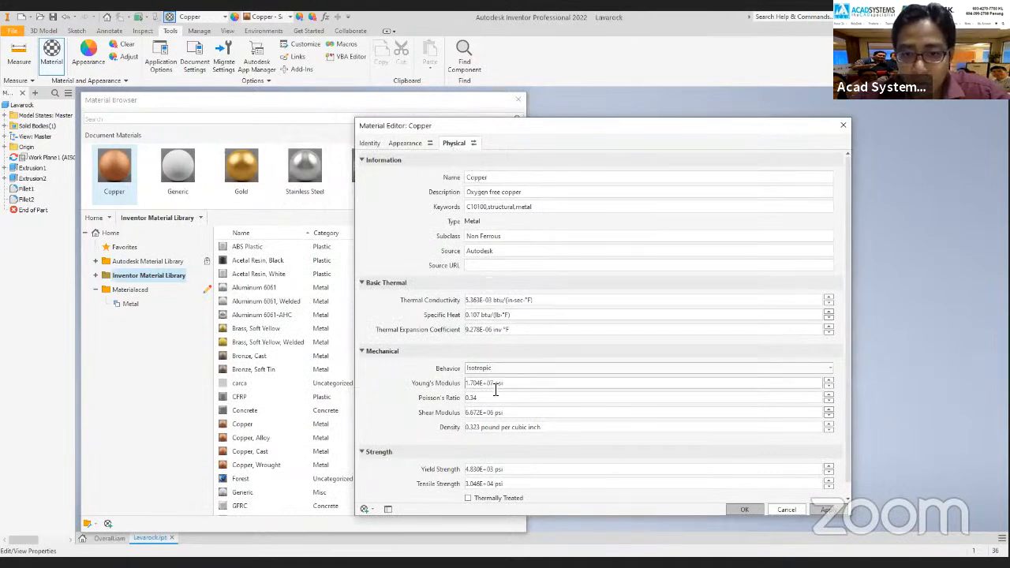
drag(508, 132, 459, 110)
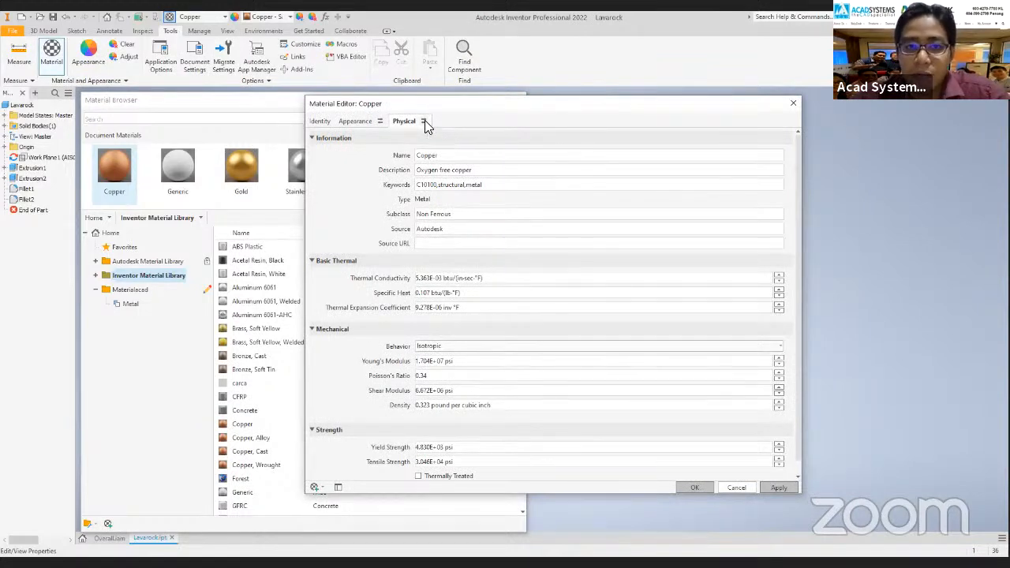
Replace Copper's physical asset with Stainless Steel - Austenitic from the Metal/Steel category of the Inventor Material Library.
click(424, 122)
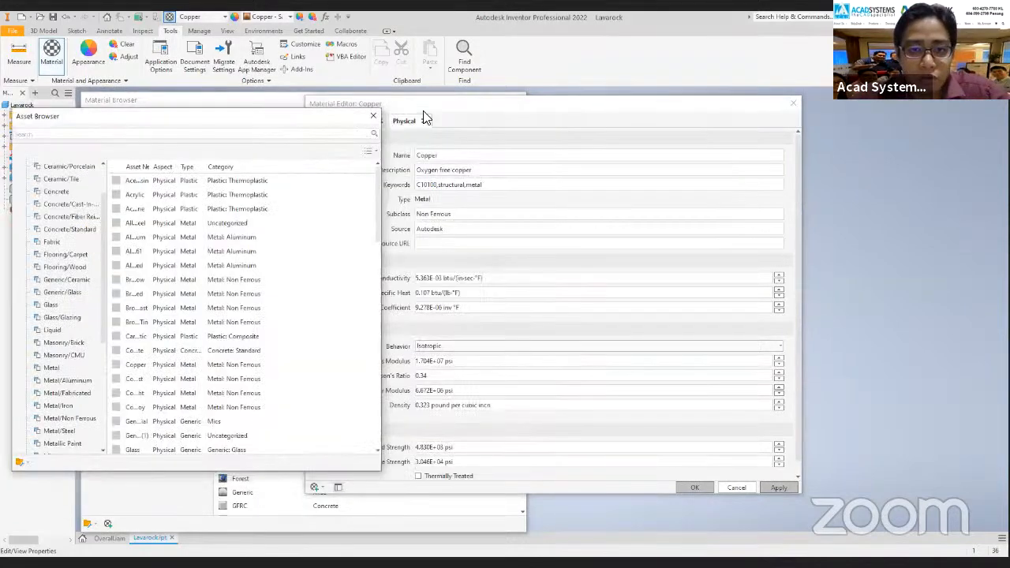
drag(420, 107, 498, 107)
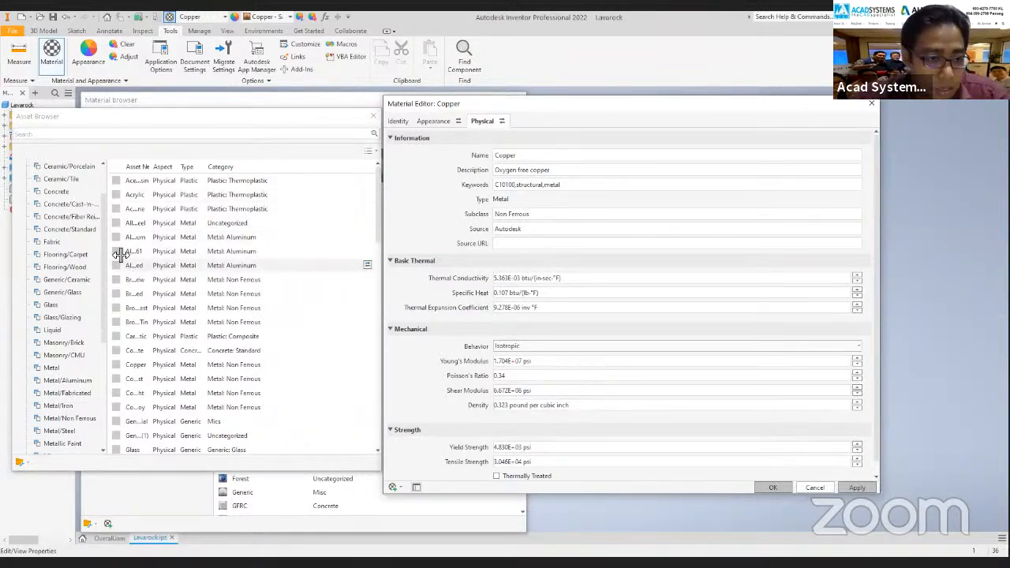
scroll(64, 280, up, 1)
scroll(64, 280, down, 3)
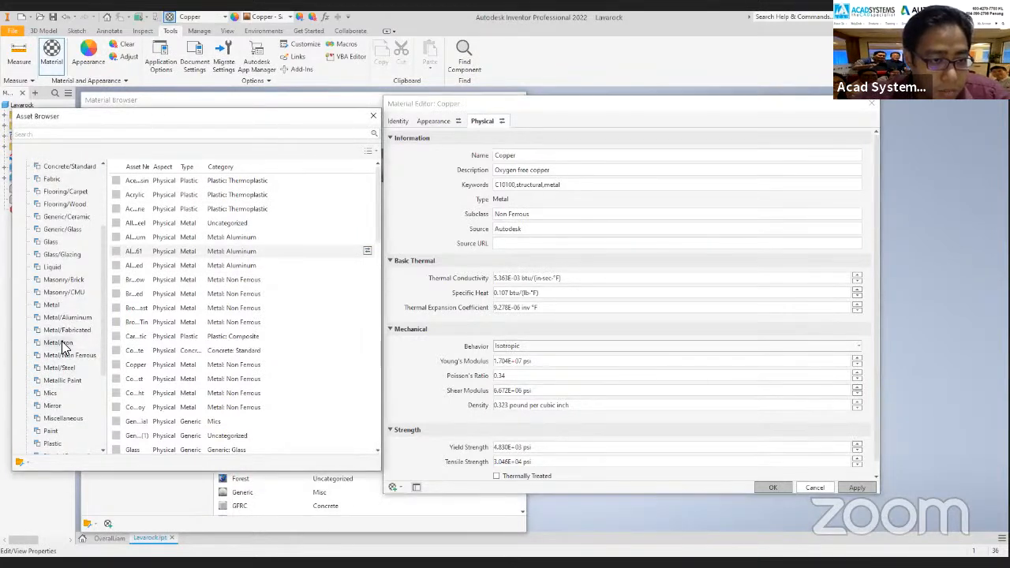
click(60, 342)
click(63, 367)
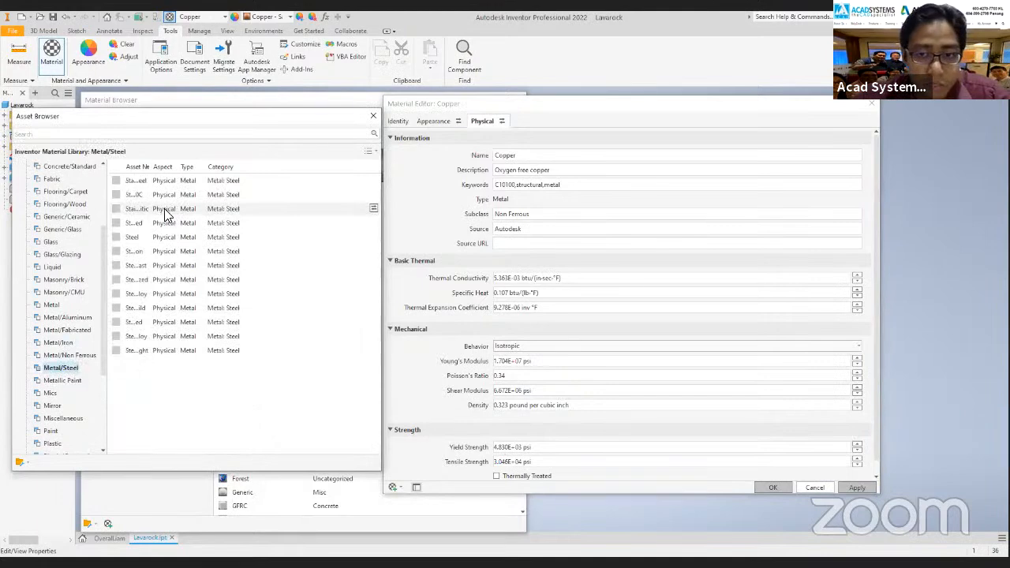
click(374, 211)
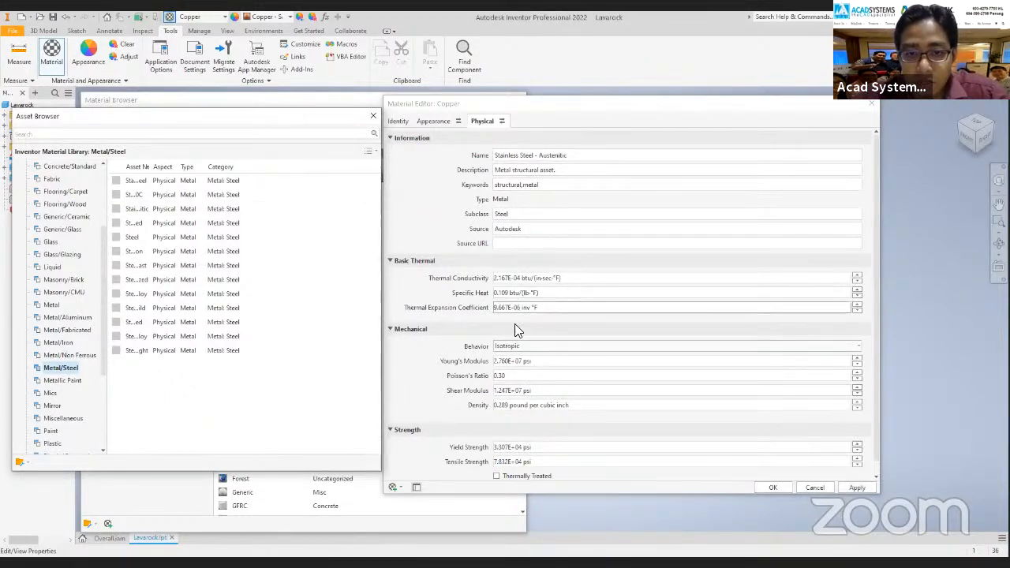
click(373, 115)
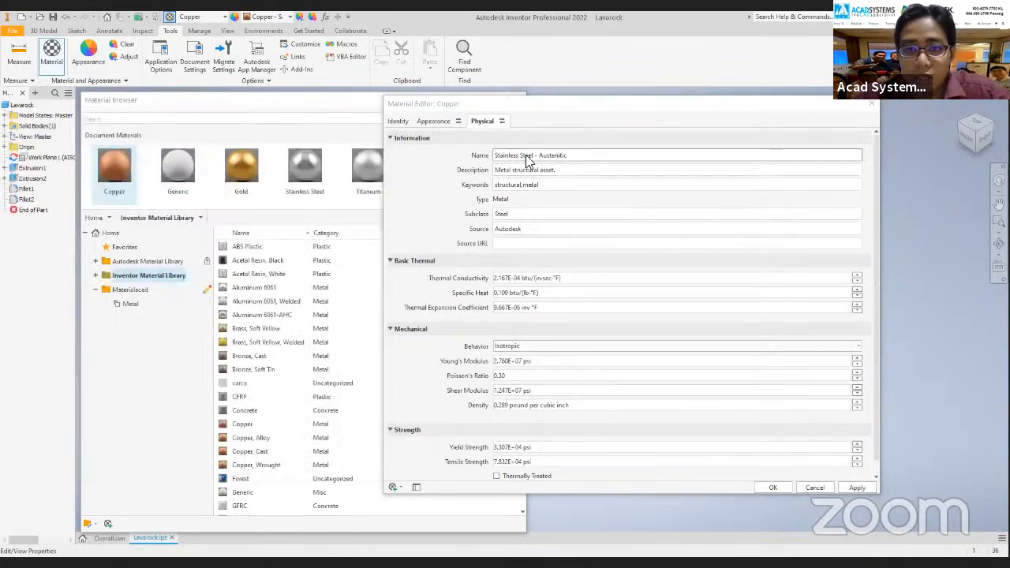
click(498, 361)
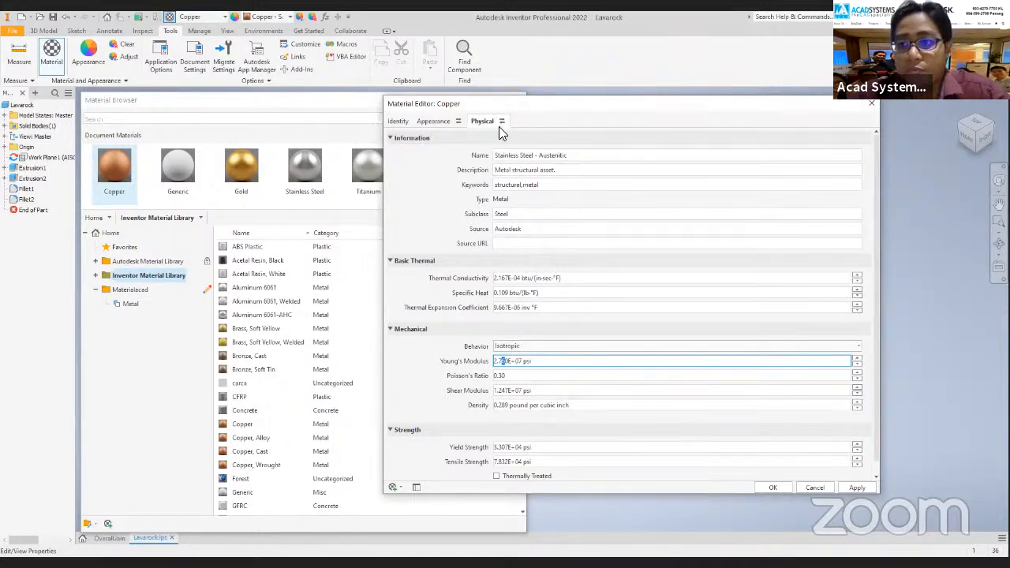
click(704, 65)
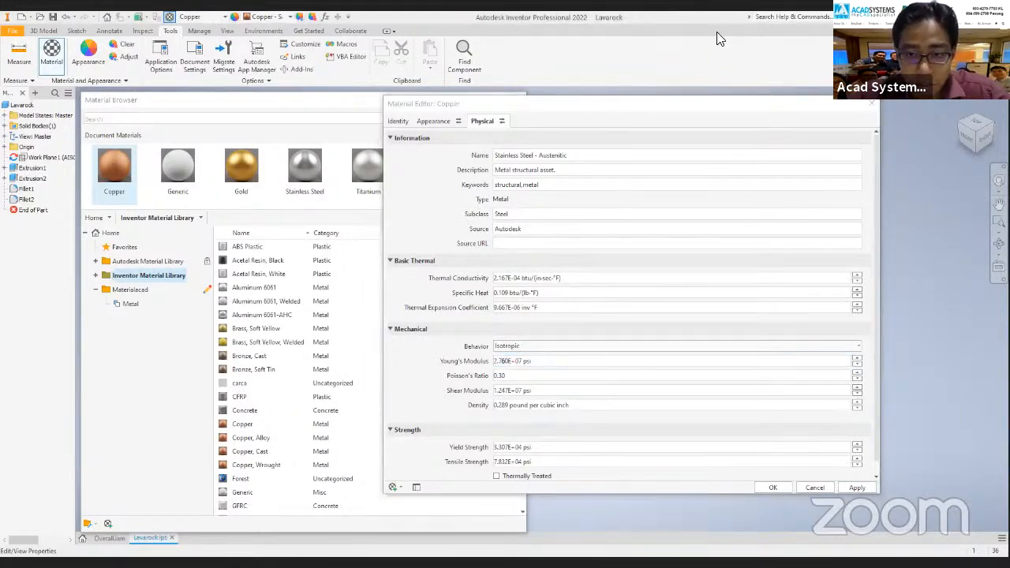
Switch to the web browser and find the MatWeb material property website from a new tab by searching for matweb.
key(alt+Tab)
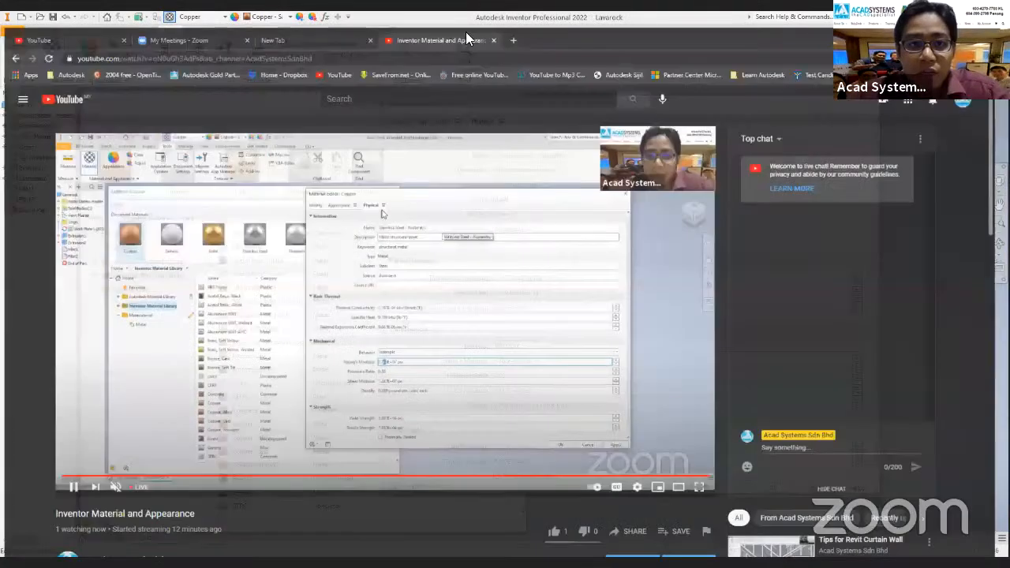
key(ctrl+t)
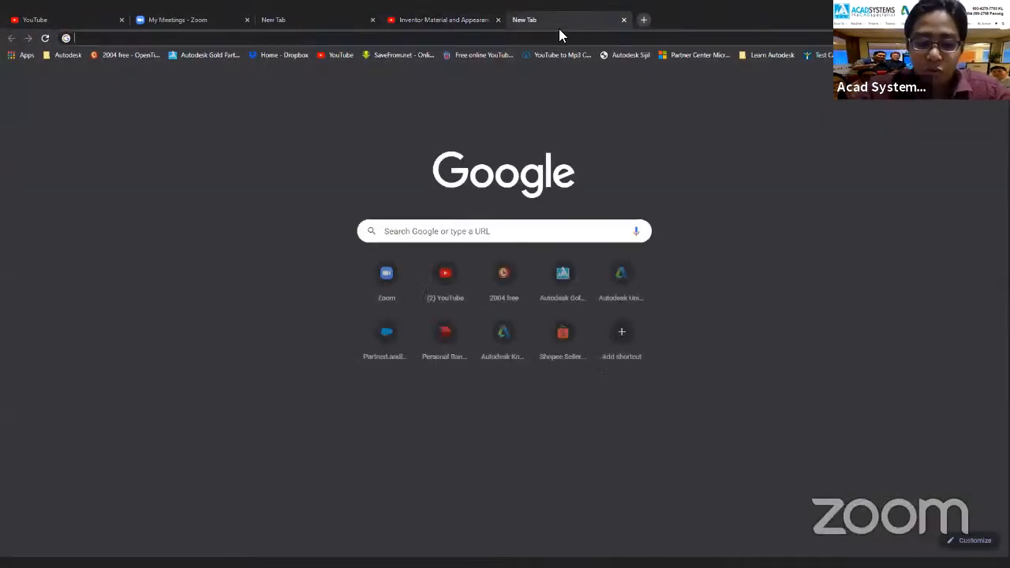
text(we)
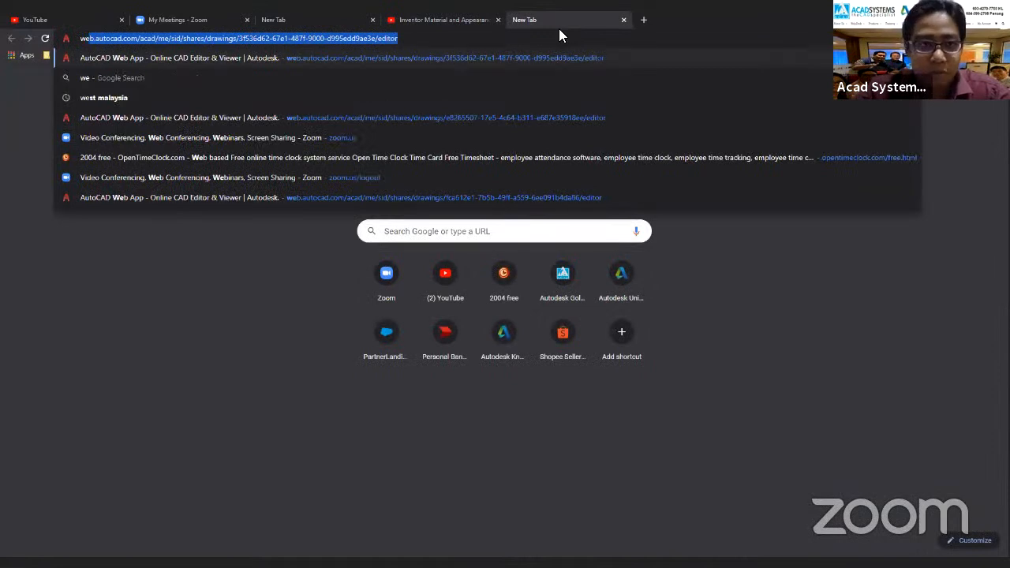
key(BackSpace)
key(BackSpace)
key(BackSpace)
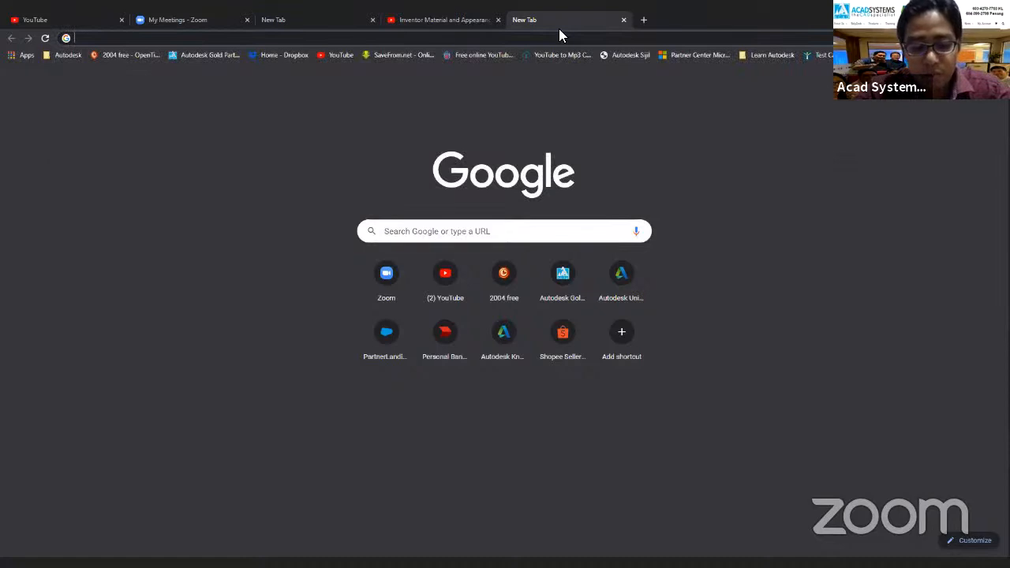
text(mat)
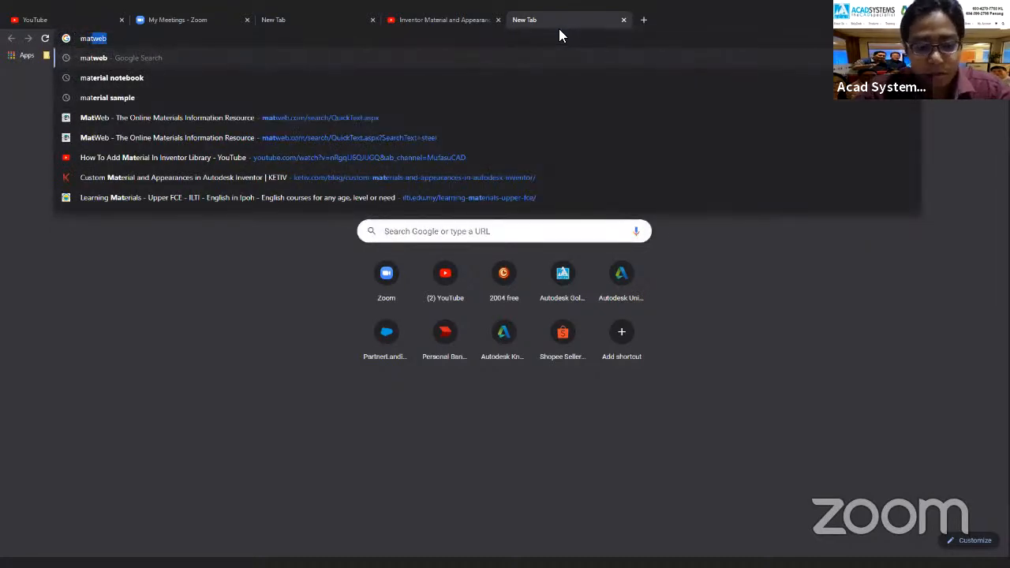
text(web)
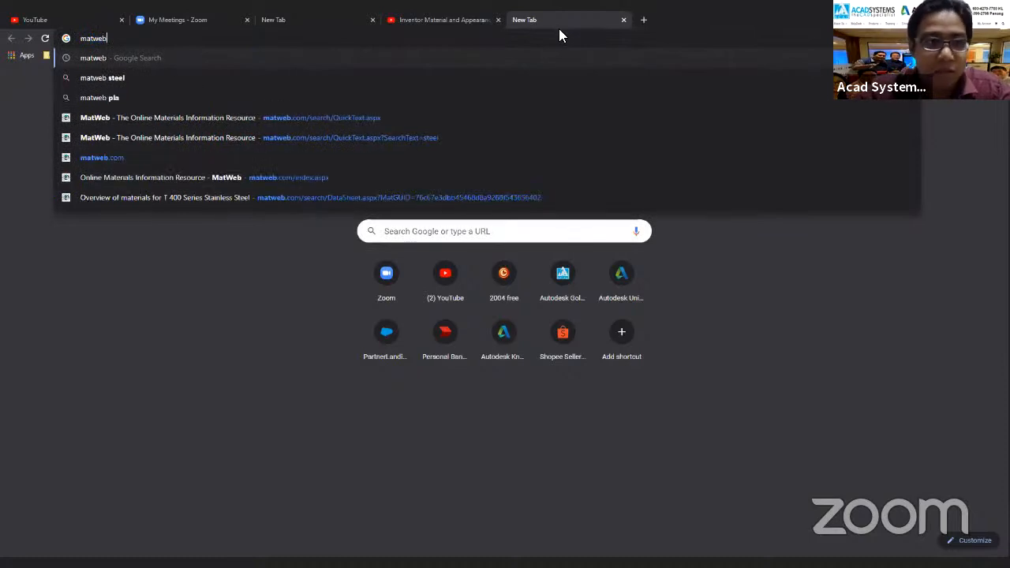
key(Return)
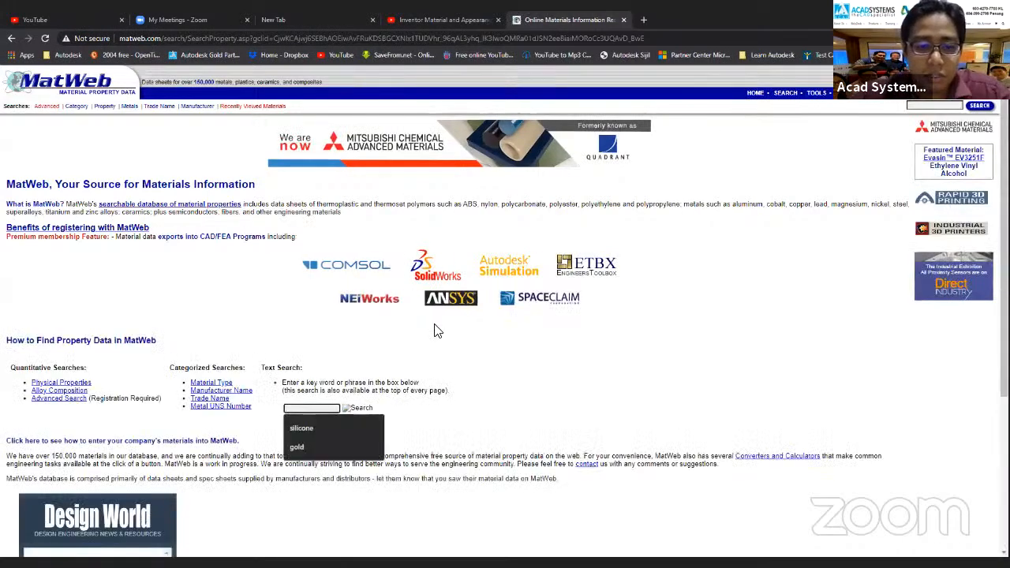
Search the MatWeb materials database for steel, returning to its home page to repeat the search if needed.
text(s)
text(i)
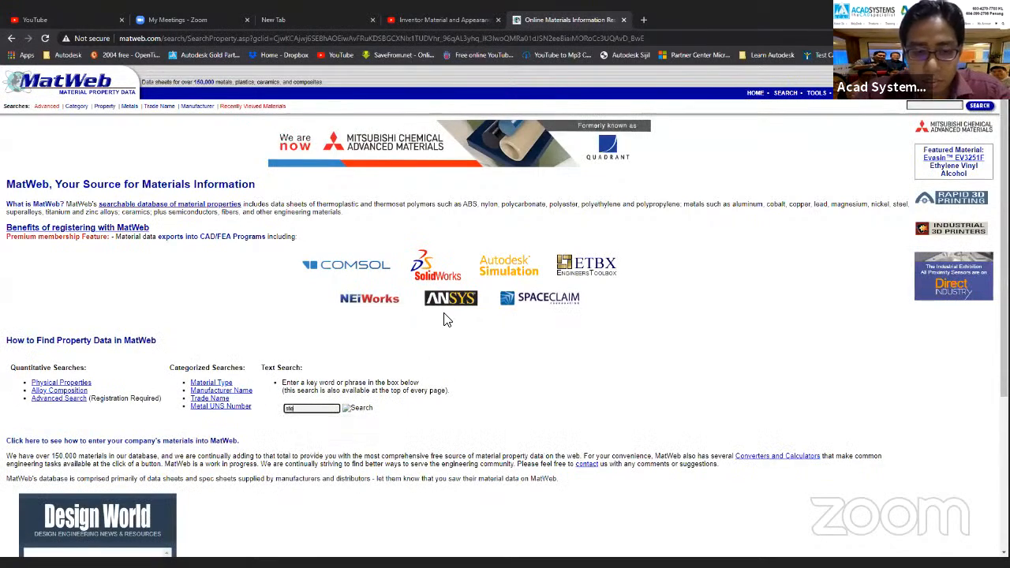
key(Return)
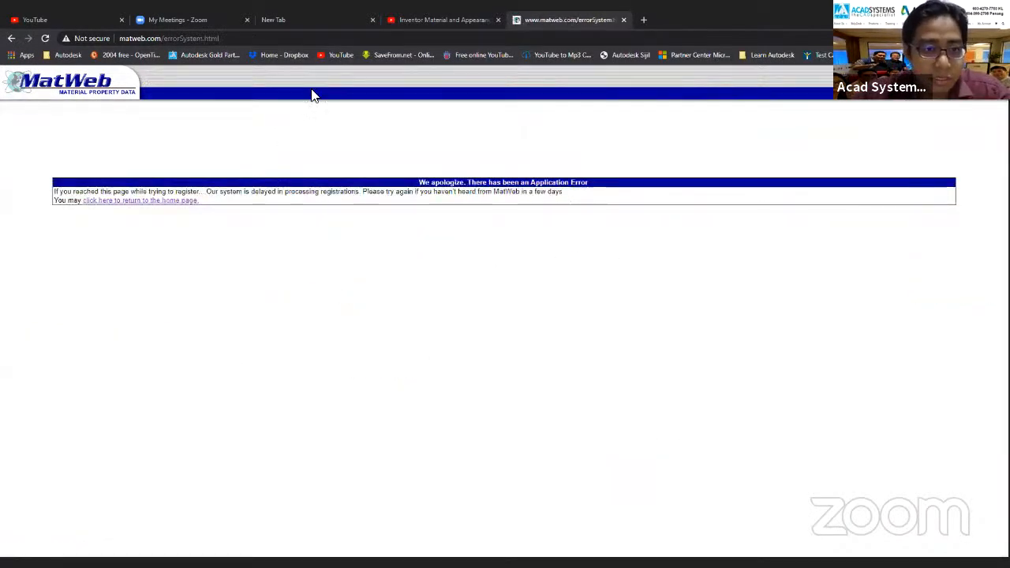
click(175, 202)
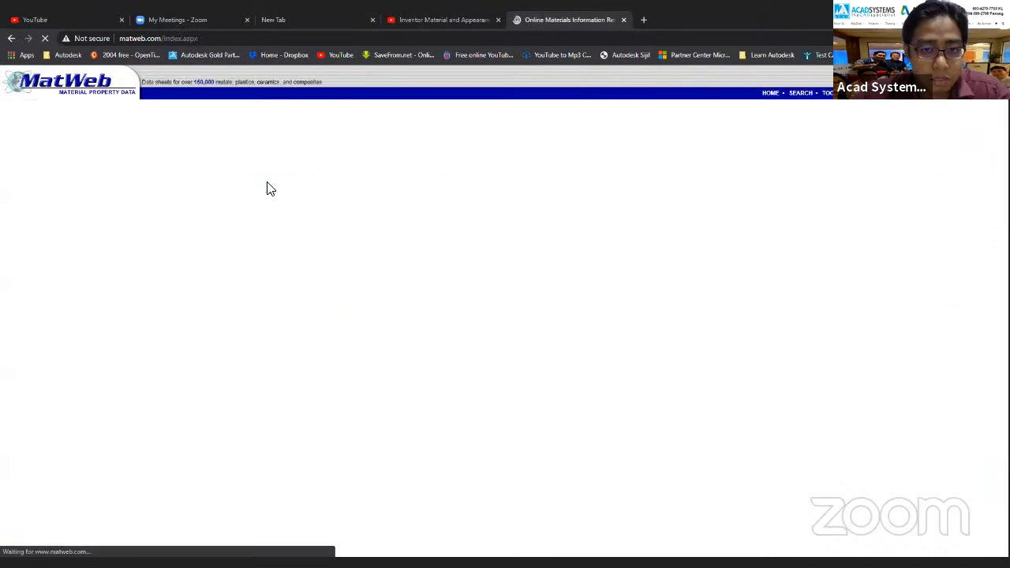
click(293, 408)
text(steel)
key(Return)
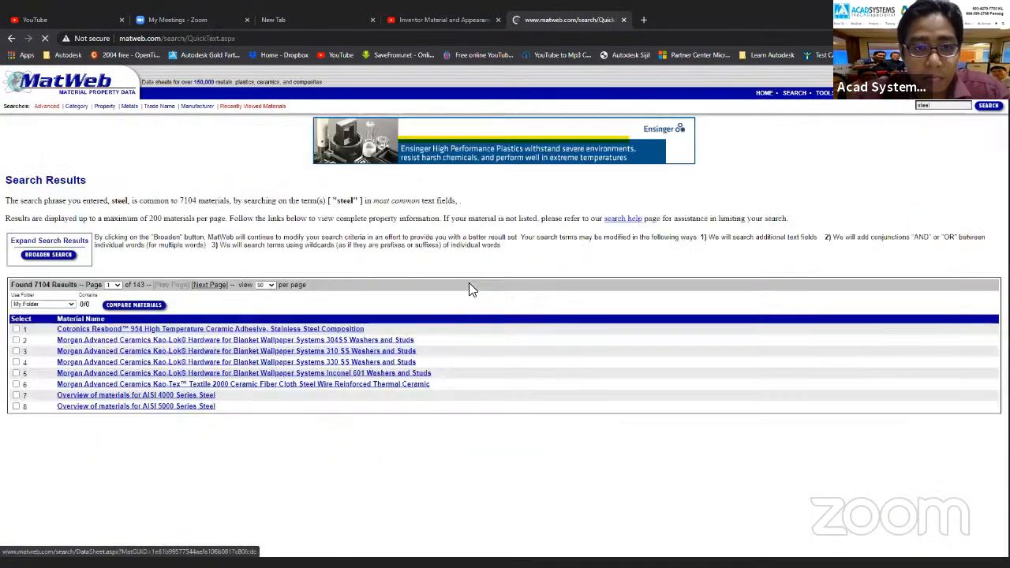
Look through the MatWeb steel results for the AISI series, alloy, carbon, stainless and tool steel entries.
scroll(197, 252, down, 3)
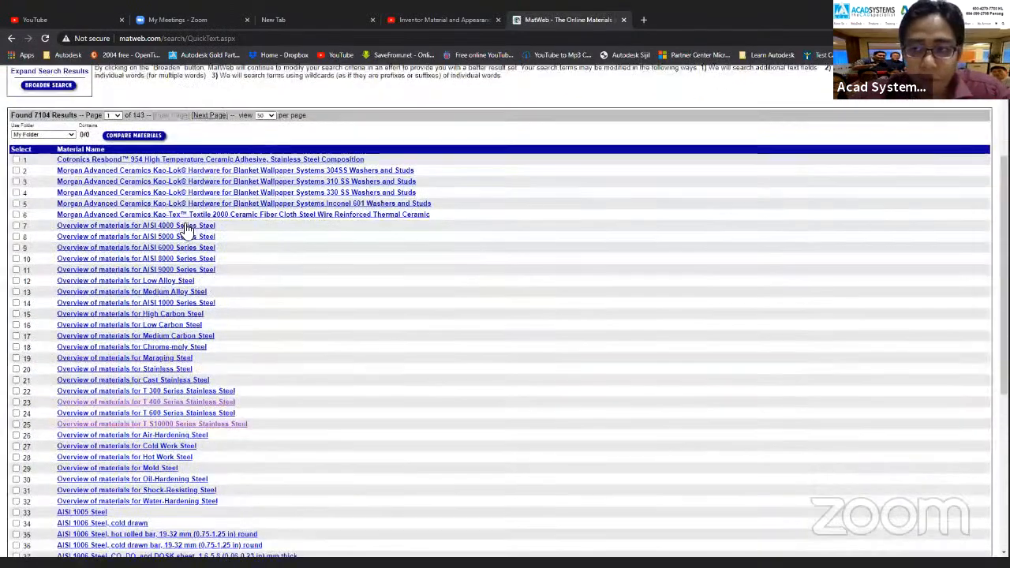
scroll(187, 229, down, 3)
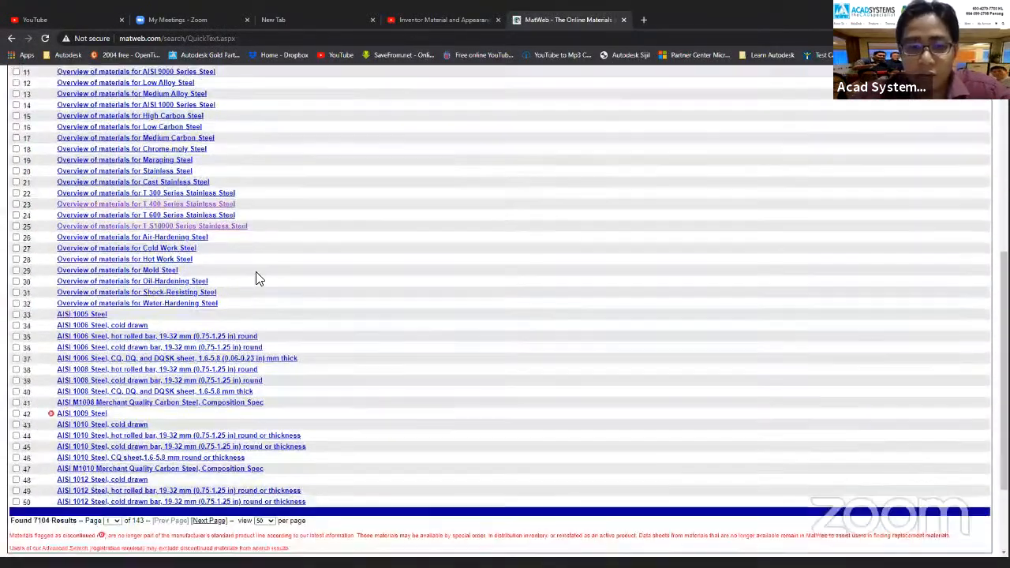
scroll(197, 260, down, 2)
scroll(56, 197, up, 5)
scroll(63, 316, up, 3)
scroll(47, 457, down, 5)
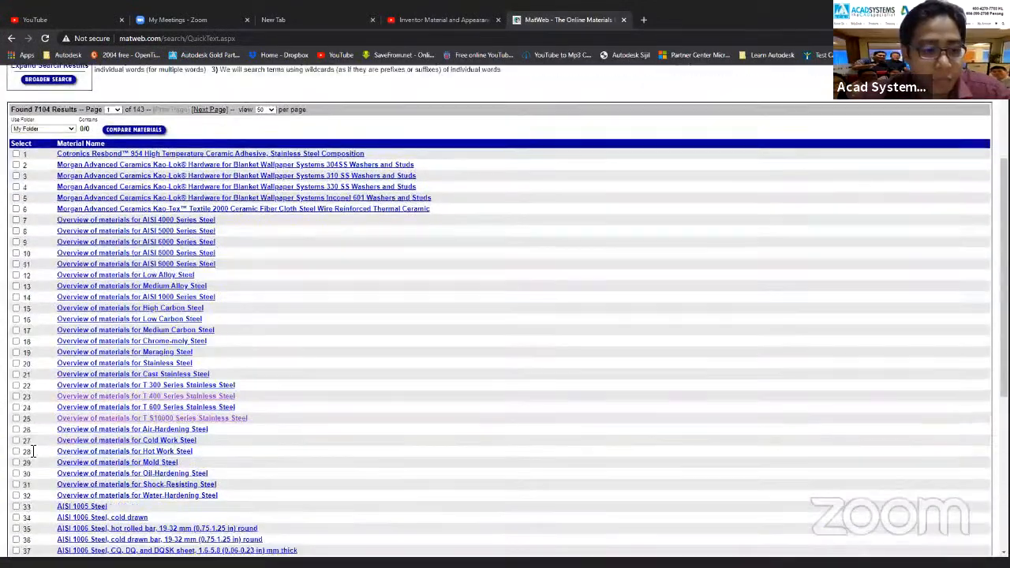
scroll(31, 454, down, 4)
scroll(139, 229, up, 2)
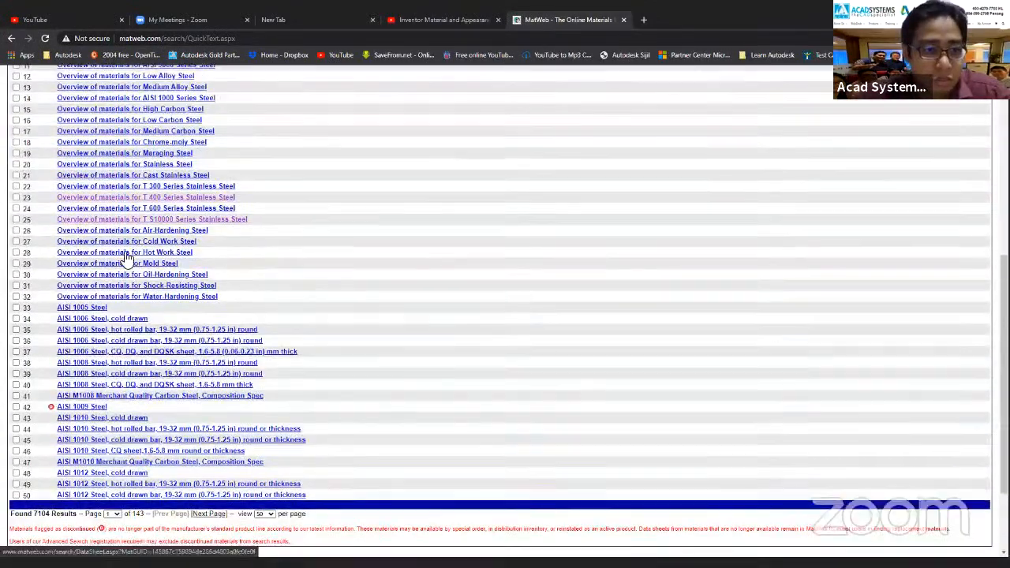
scroll(139, 230, up, 5)
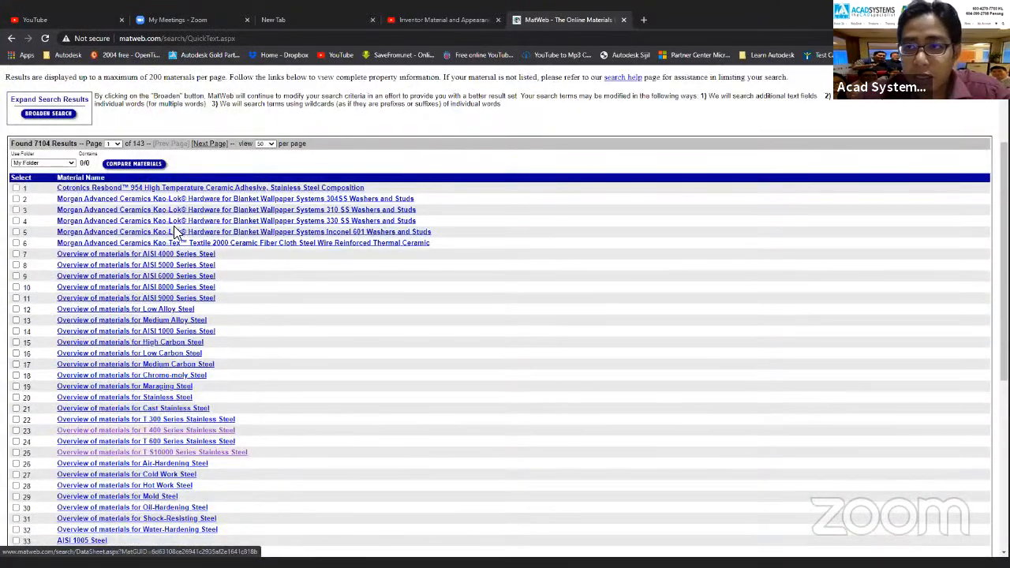
scroll(113, 250, up, 2)
Open the overview data sheet for T 400 Series Stainless Steel and examine its physical and mechanical properties.
scroll(198, 284, down, 4)
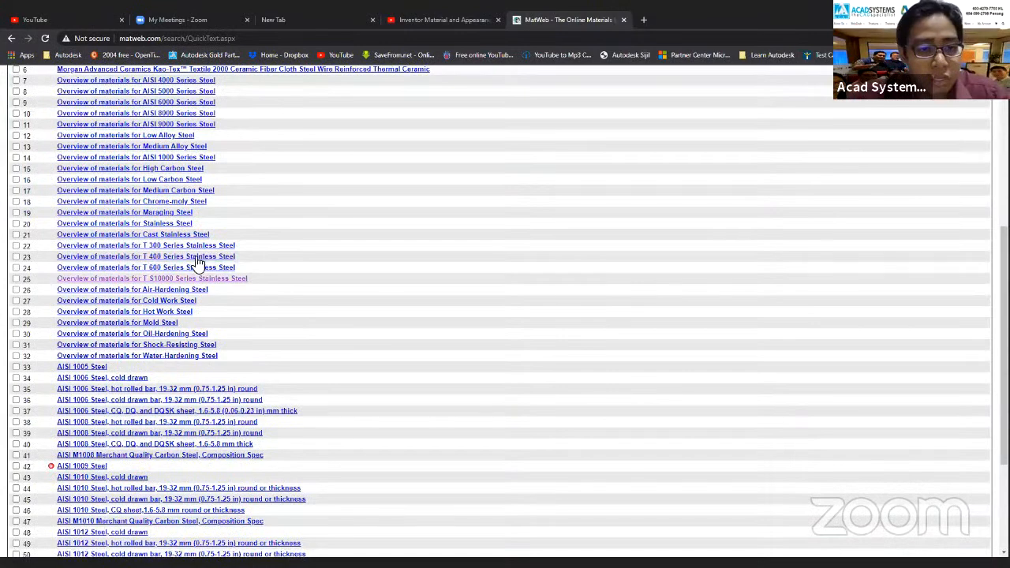
click(196, 262)
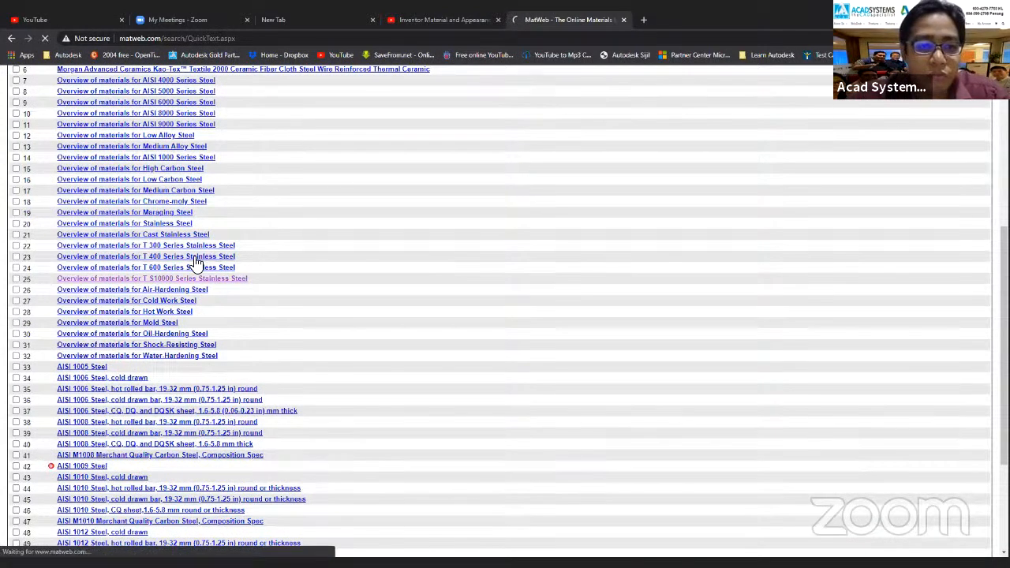
scroll(335, 337, down, 3)
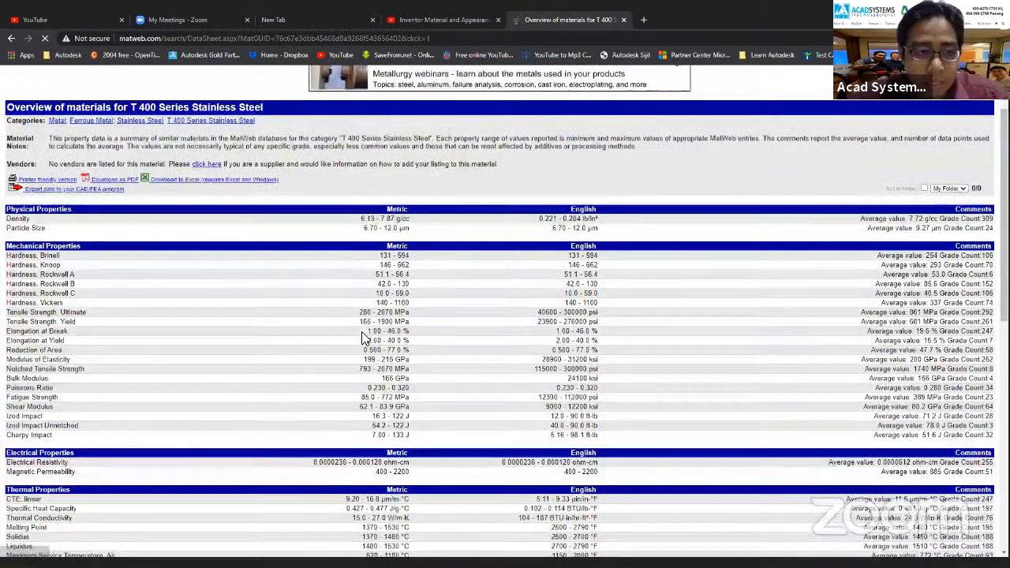
Read further down the T 400 Series Stainless Steel data sheet through its electrical, thermal, processing and component element properties.
scroll(280, 215, down, 1)
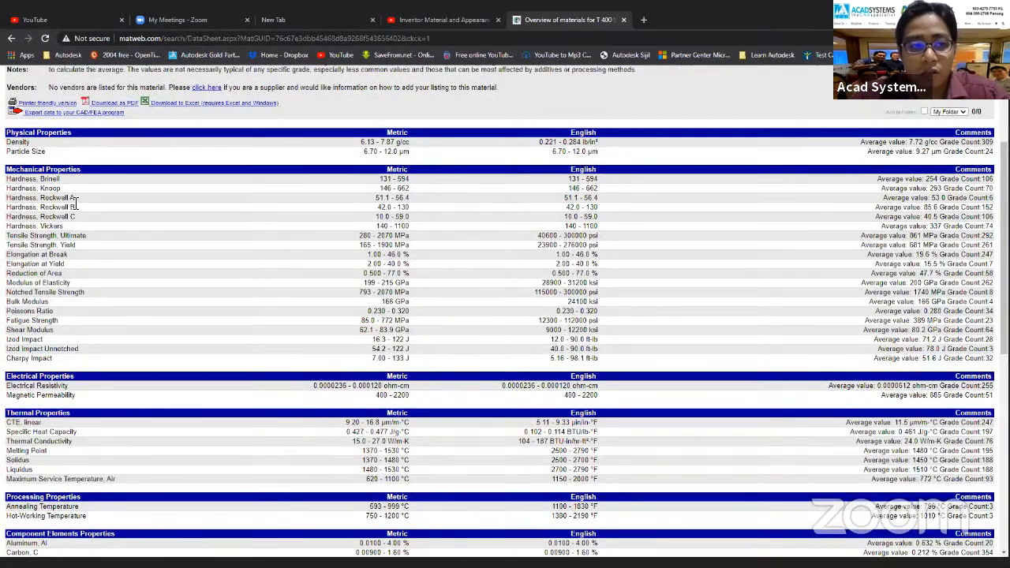
scroll(29, 303, down, 1)
scroll(50, 260, down, 2)
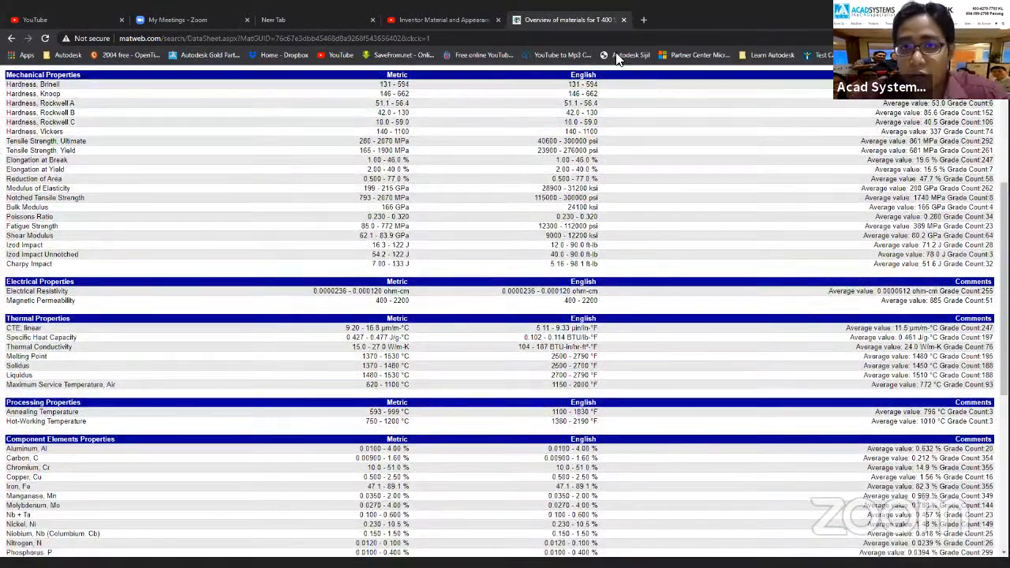
scroll(616, 53, down, 1)
scroll(616, 54, down, 1)
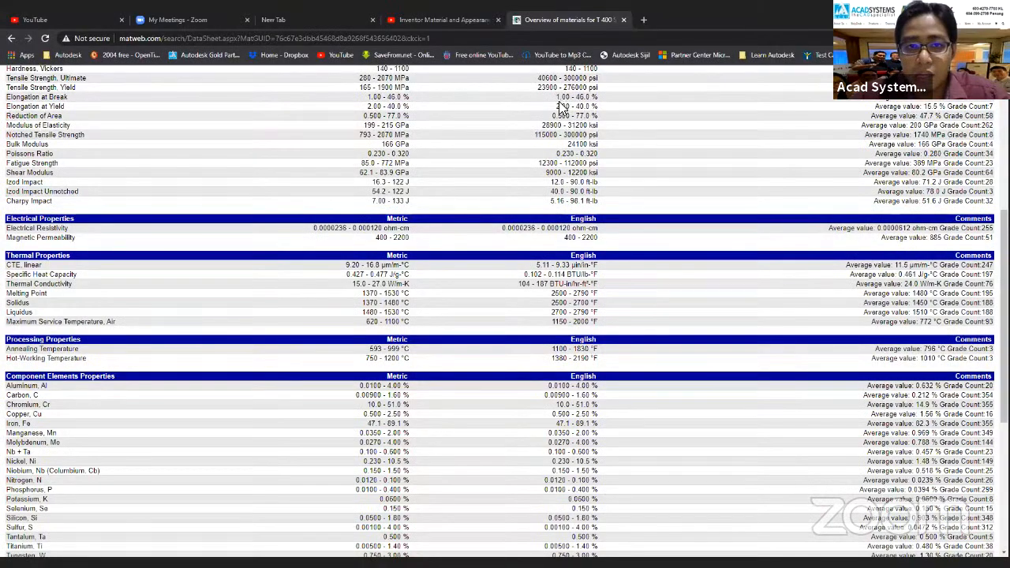
Switch back to Inventor and review the Copper material's appearance and identity information in the Material Editor.
key(alt+Tab)
drag(552, 106, 527, 109)
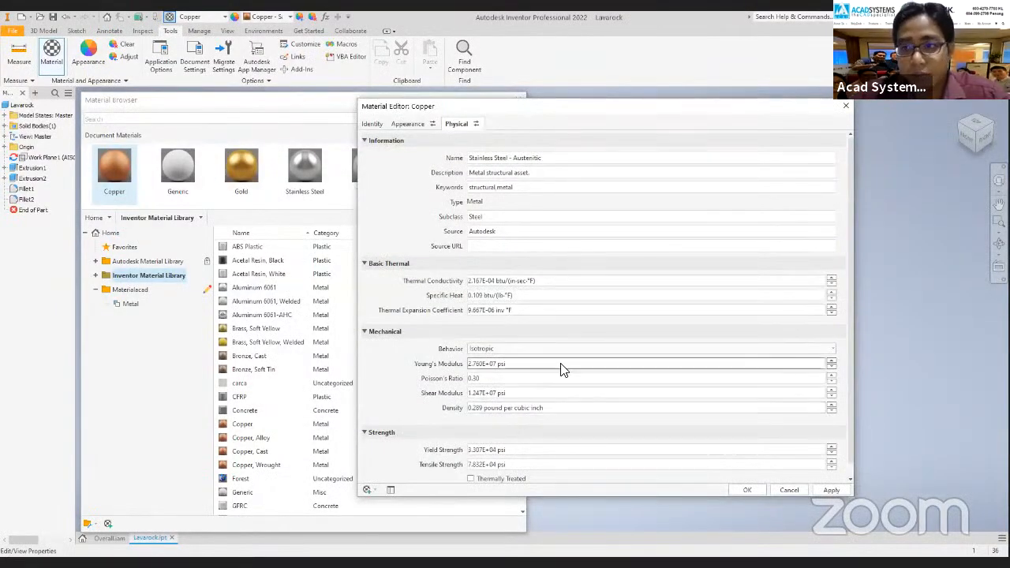
click(403, 125)
click(372, 123)
click(407, 125)
click(372, 124)
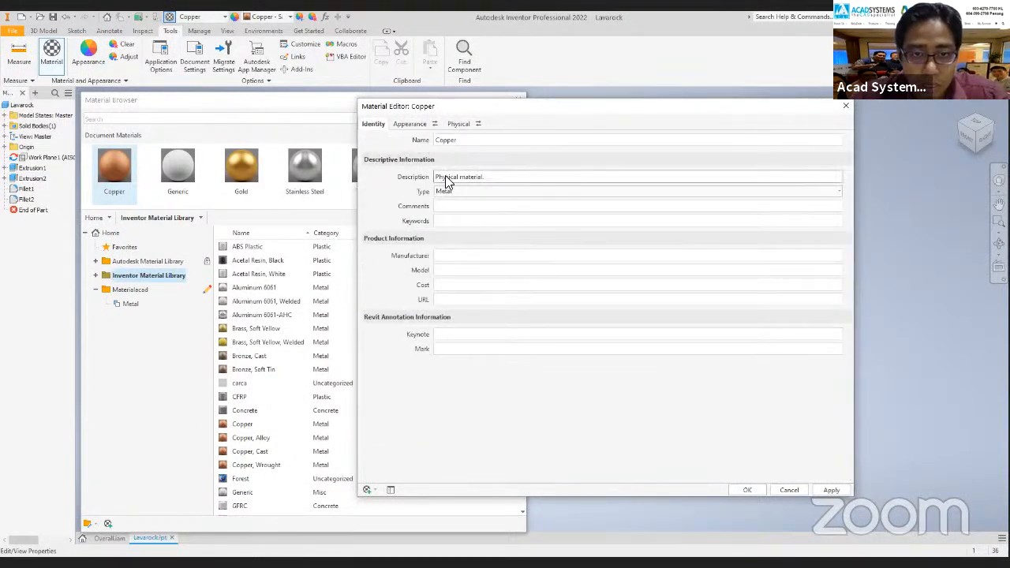
Rename the Copper document material to cadcopper, check its physical properties and description, and accept the edit.
click(446, 142)
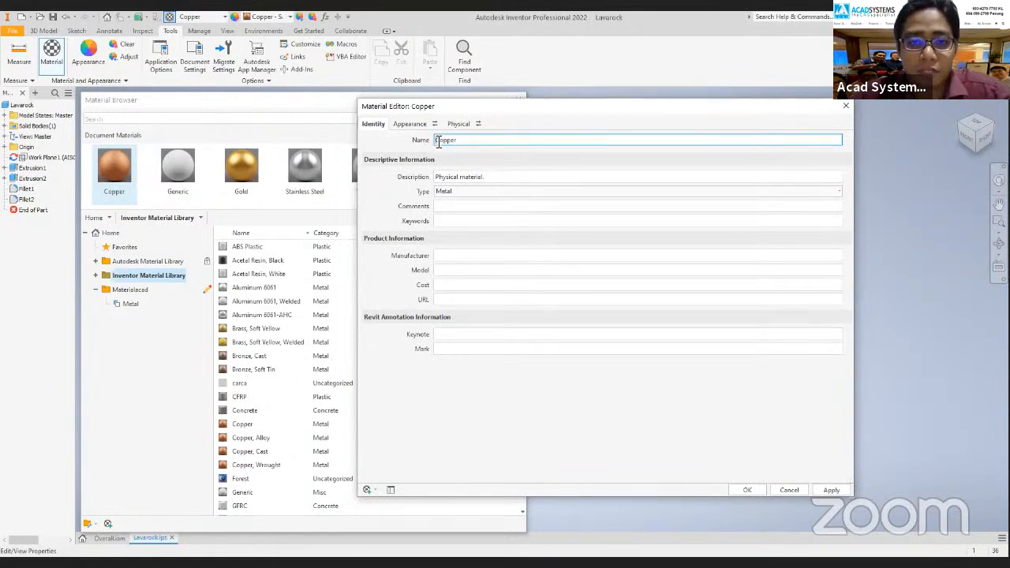
text(cadc)
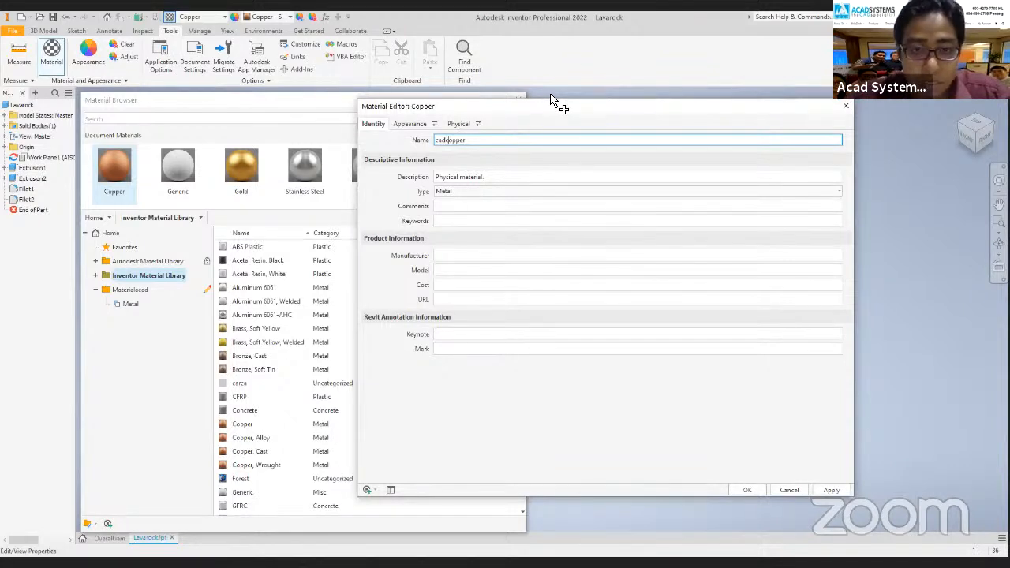
click(458, 124)
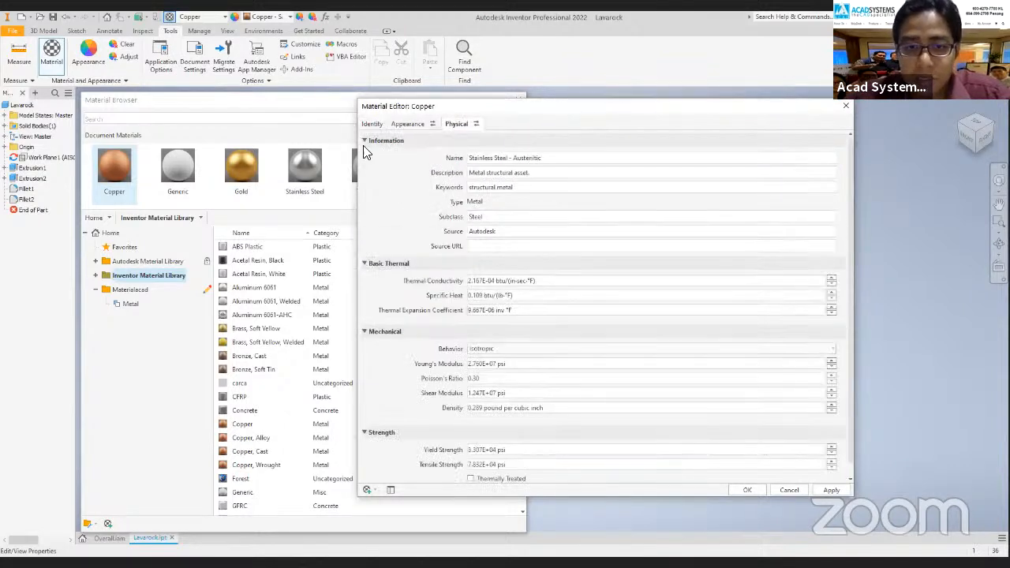
click(373, 124)
click(464, 178)
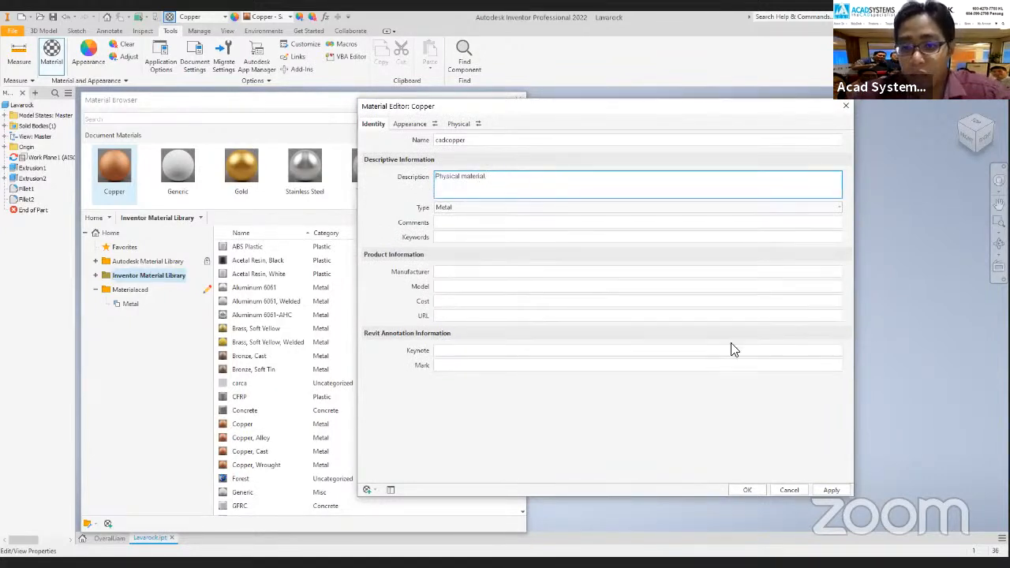
click(643, 418)
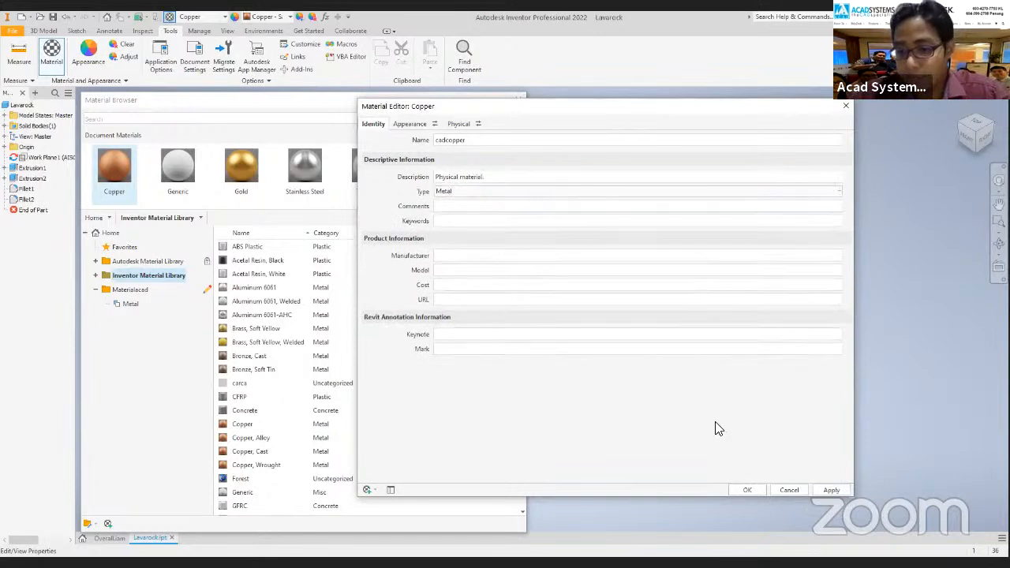
click(748, 491)
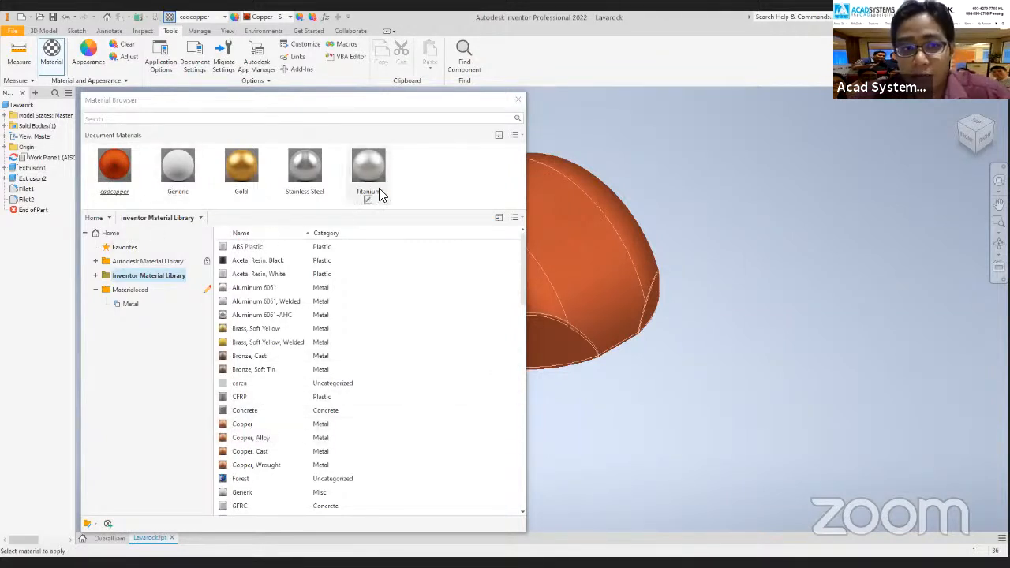
Undo the last material change on the part and reopen the Material Browser to edit the cadcopper material.
key(ctrl+z)
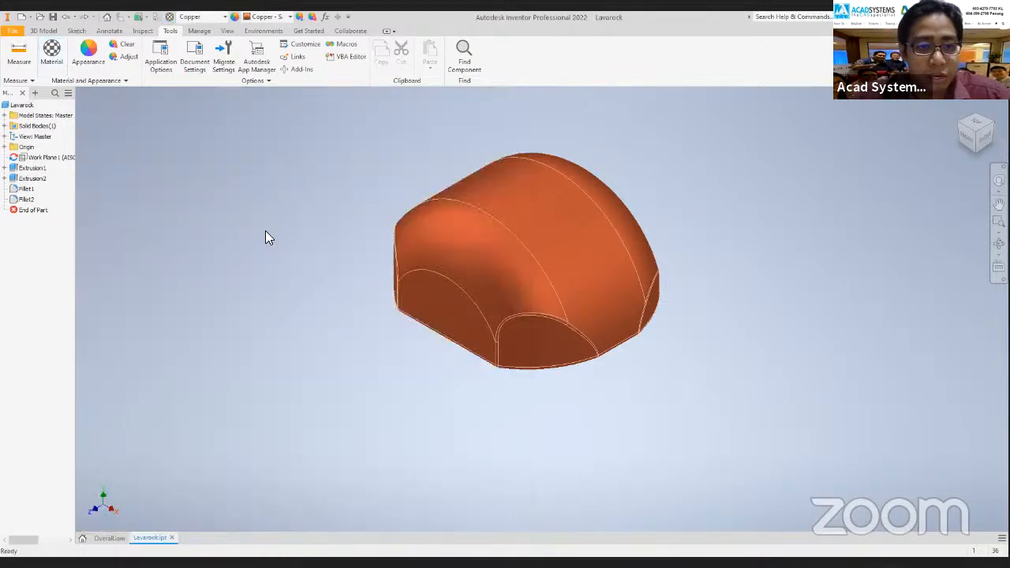
click(169, 16)
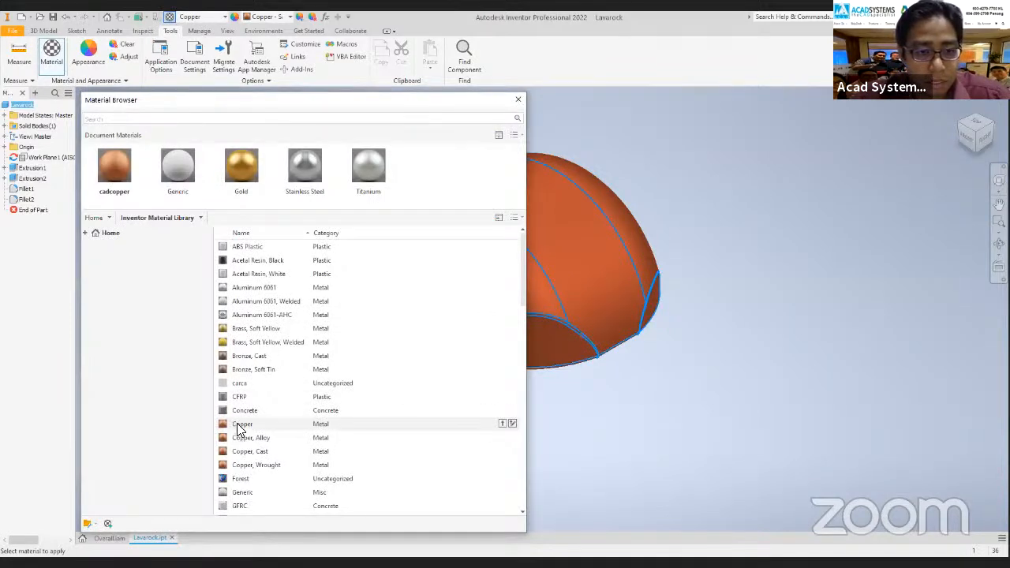
click(512, 423)
click(477, 304)
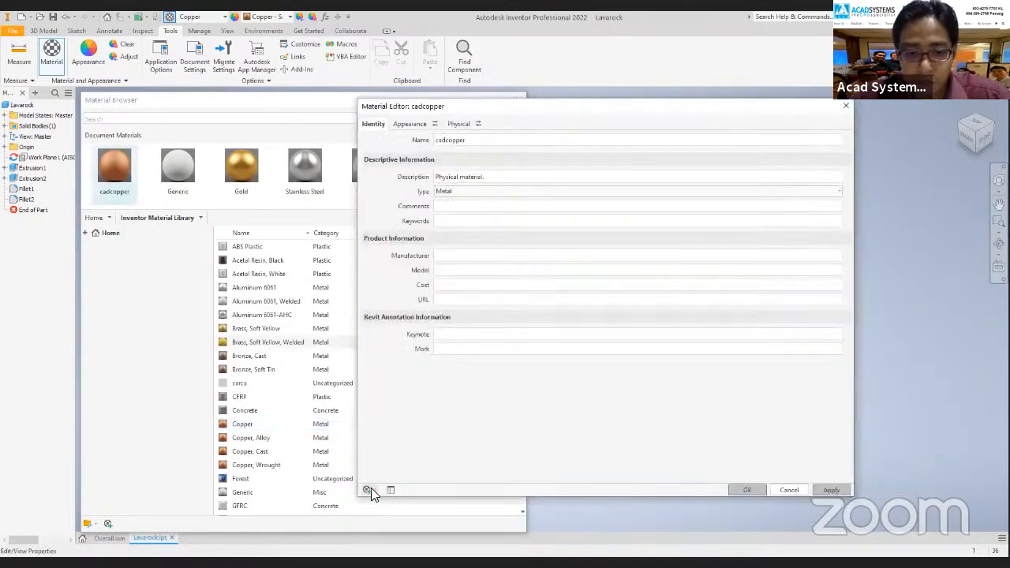
Create a new blank material and look over its default physical and identity properties.
click(369, 489)
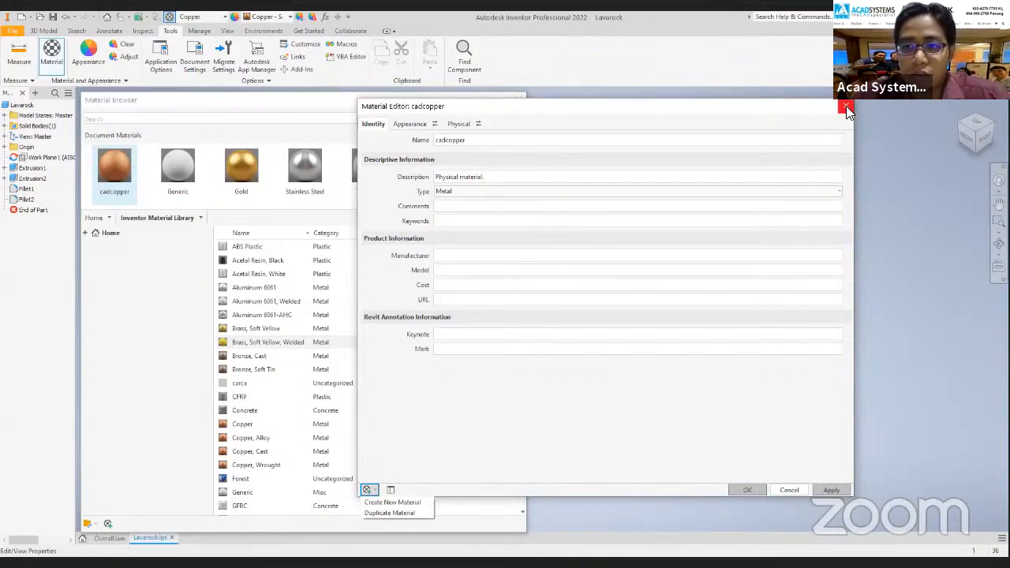
click(383, 503)
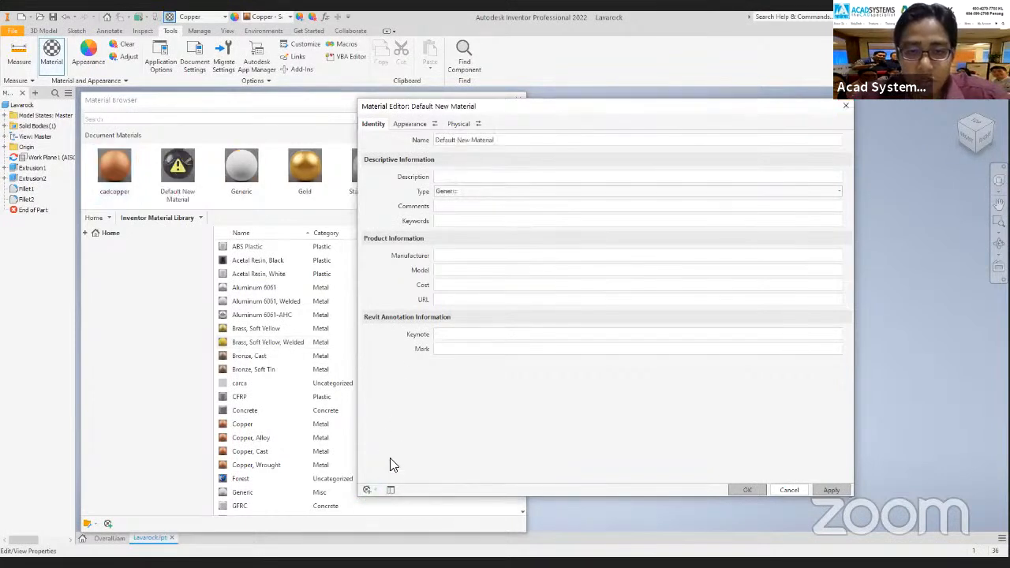
click(456, 123)
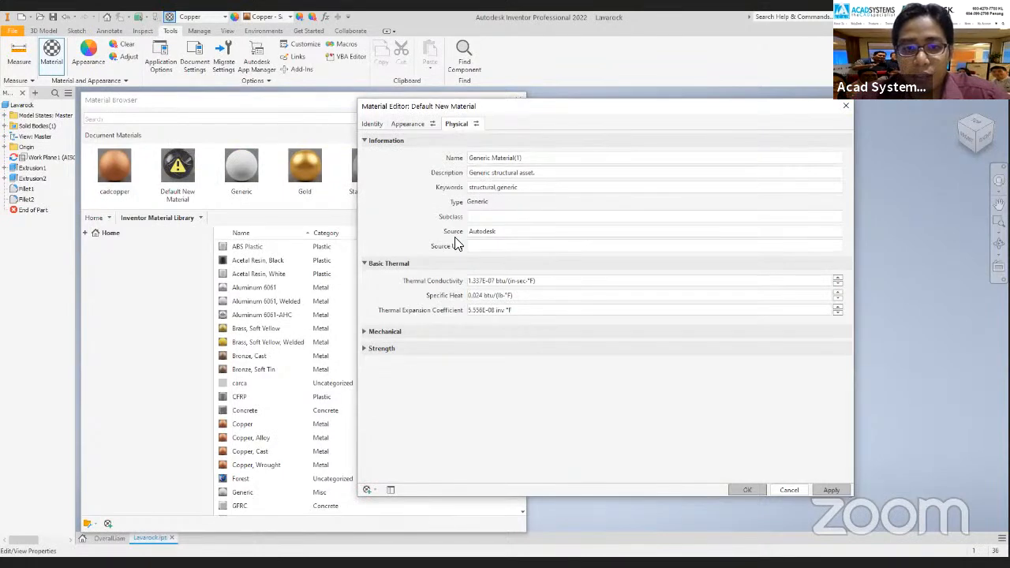
click(372, 124)
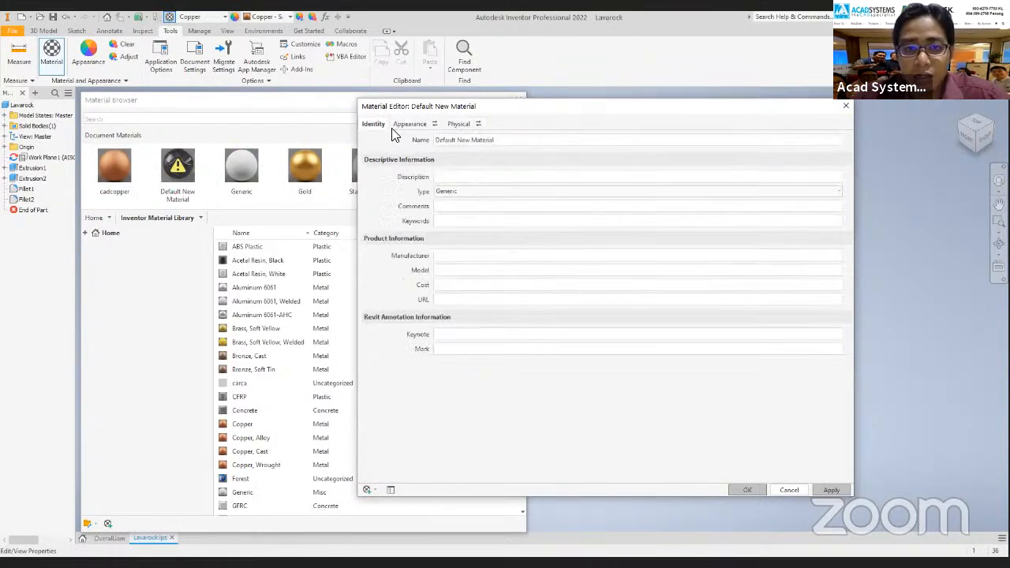
click(845, 108)
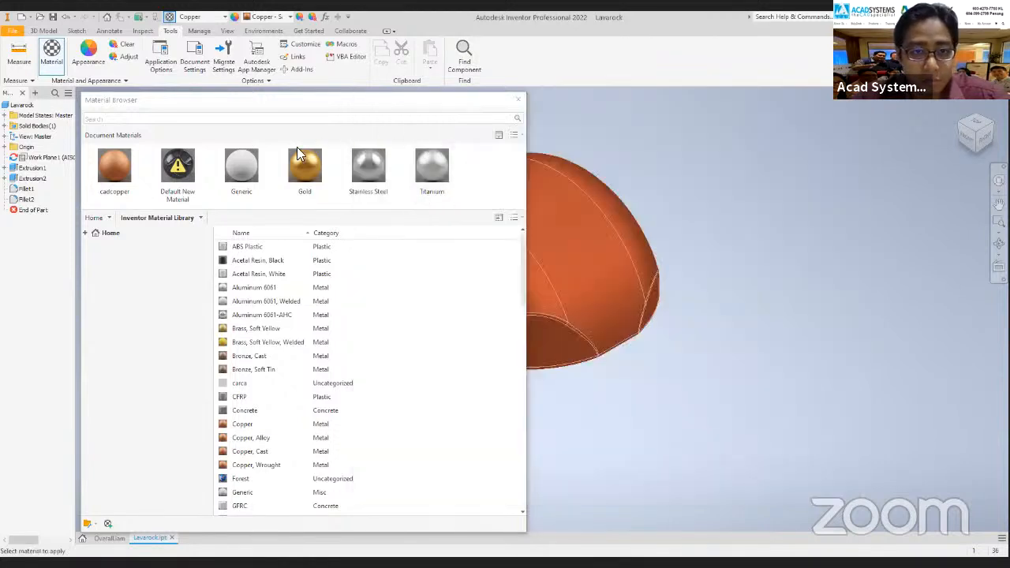
Delete Default New Material from the document materials and close the Material Browser.
right_click(178, 187)
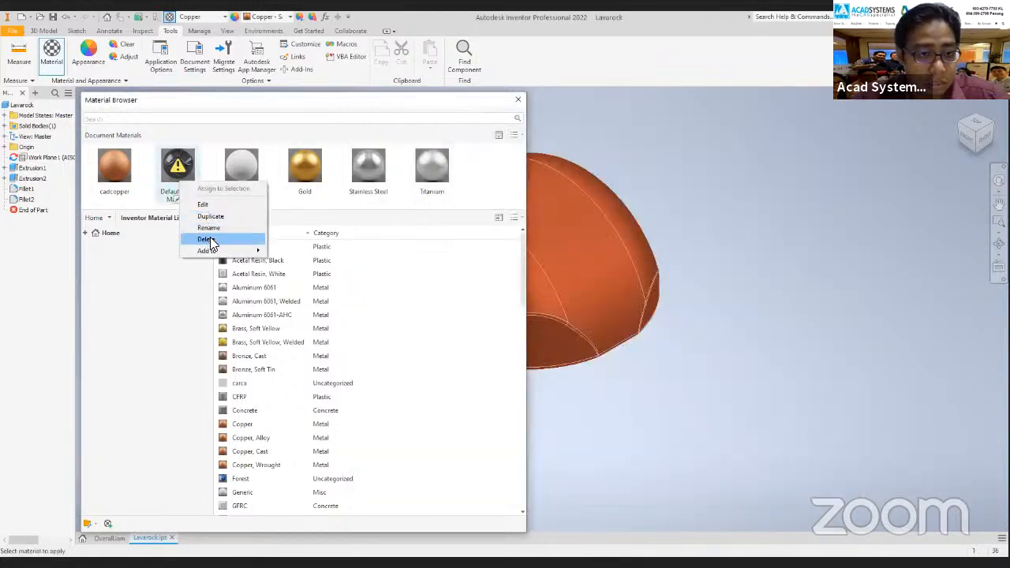
click(213, 236)
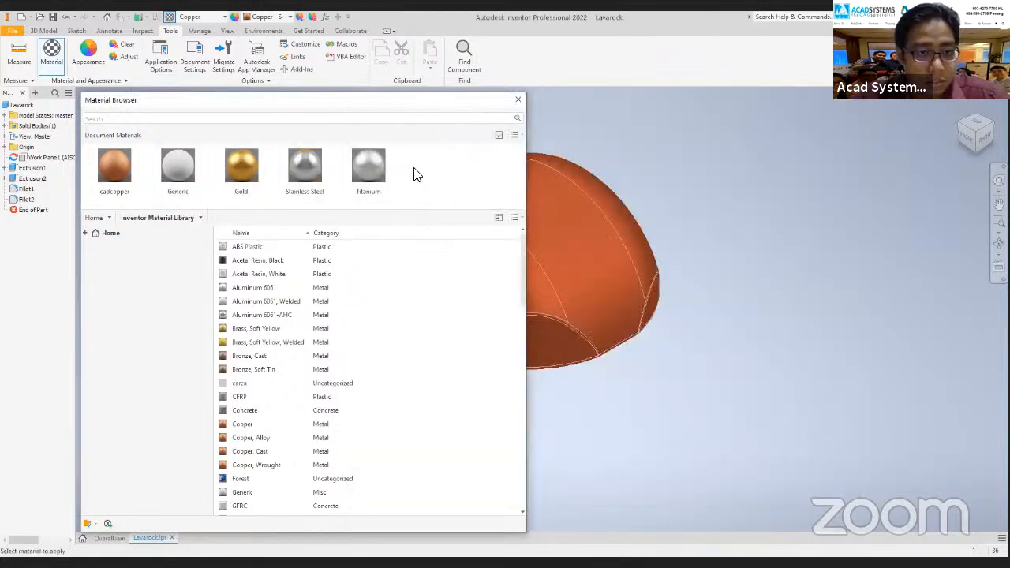
click(517, 100)
Look through the Inventor Material Library entries offered in the part's material list.
mouse_move(345, 279)
shift+middle_down()
mouse_move(281, 280)
mouse_move(376, 288)
mouse_move(316, 284)
mouse_move(351, 289)
mouse_move(326, 311)
mouse_move(316, 277)
mouse_move(361, 286)
shift+middle_up()
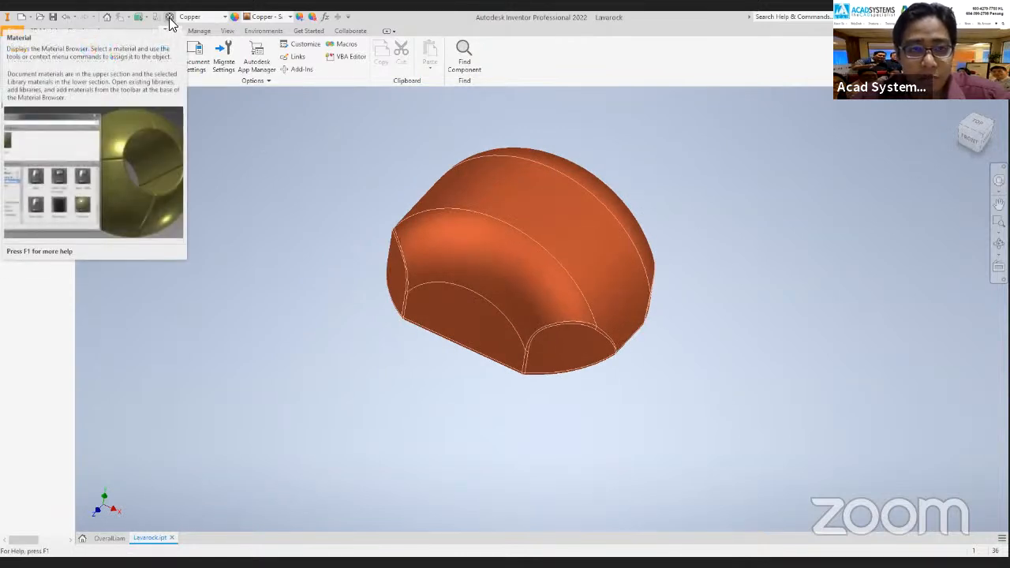
click(193, 17)
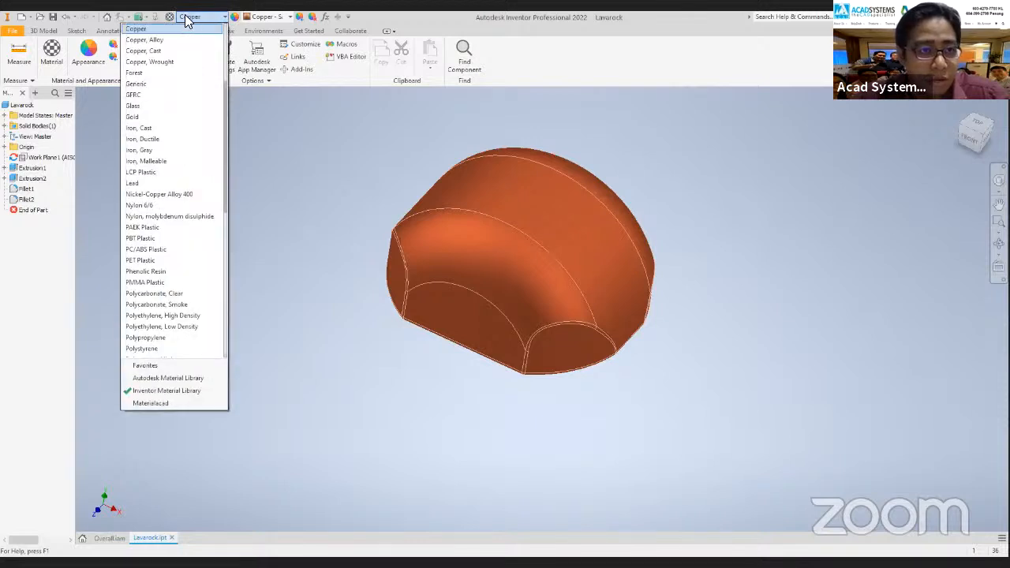
click(168, 19)
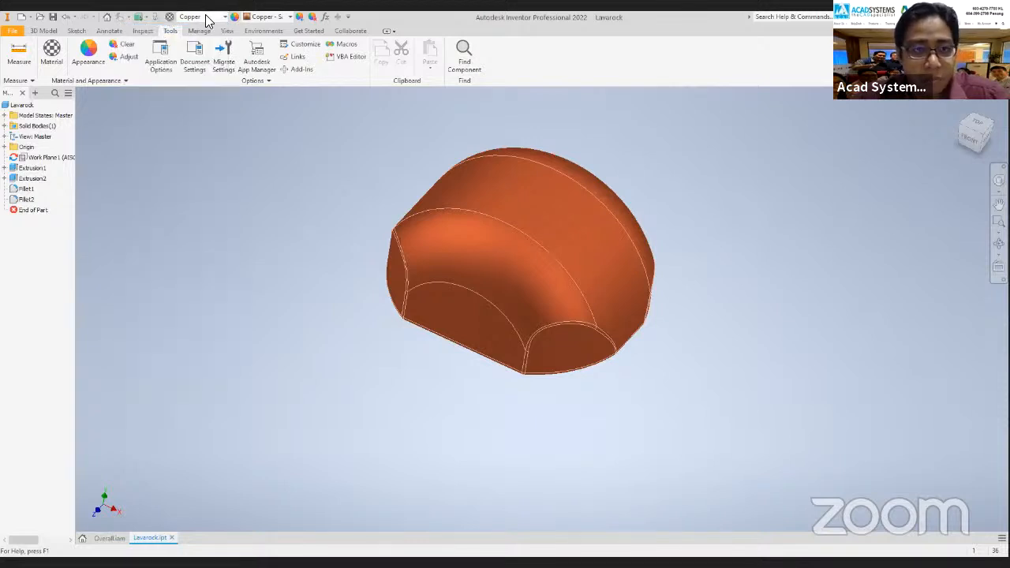
click(203, 17)
scroll(131, 192, down, 7)
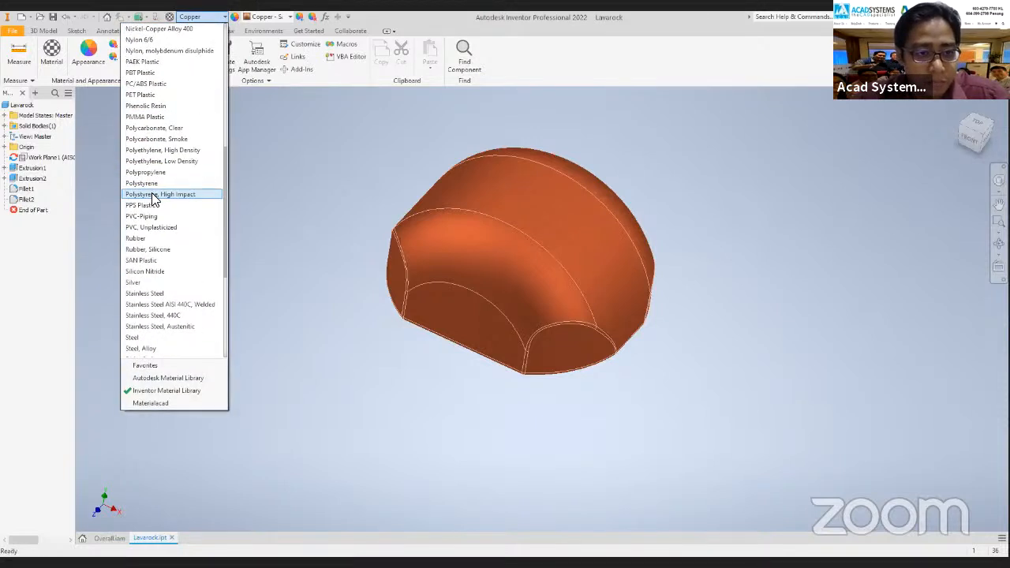
scroll(162, 79, up, 11)
scroll(158, 56, up, 1)
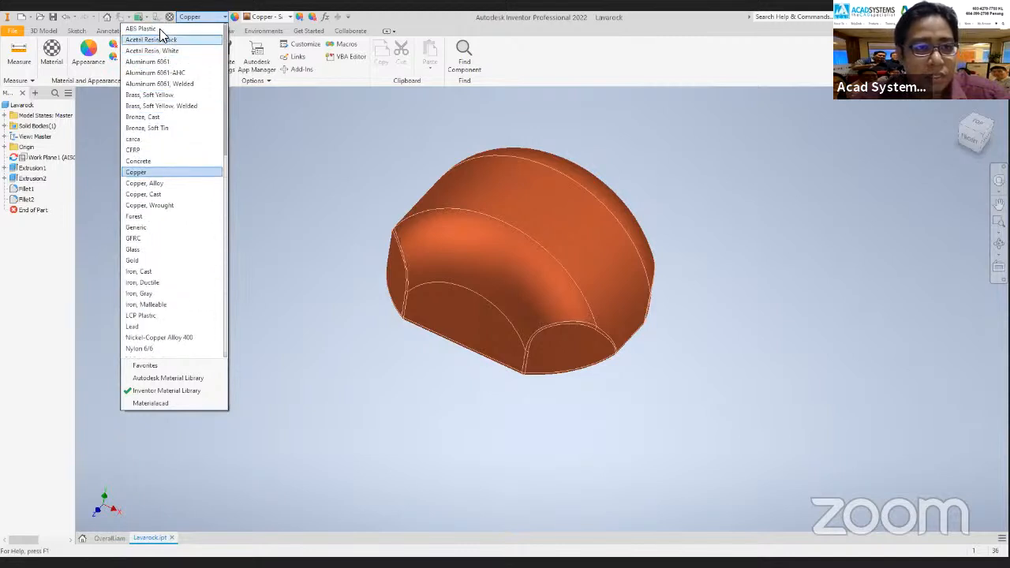
Add the cadcopper document material to the Materialacad library in the Material Browser.
click(169, 19)
click(169, 19)
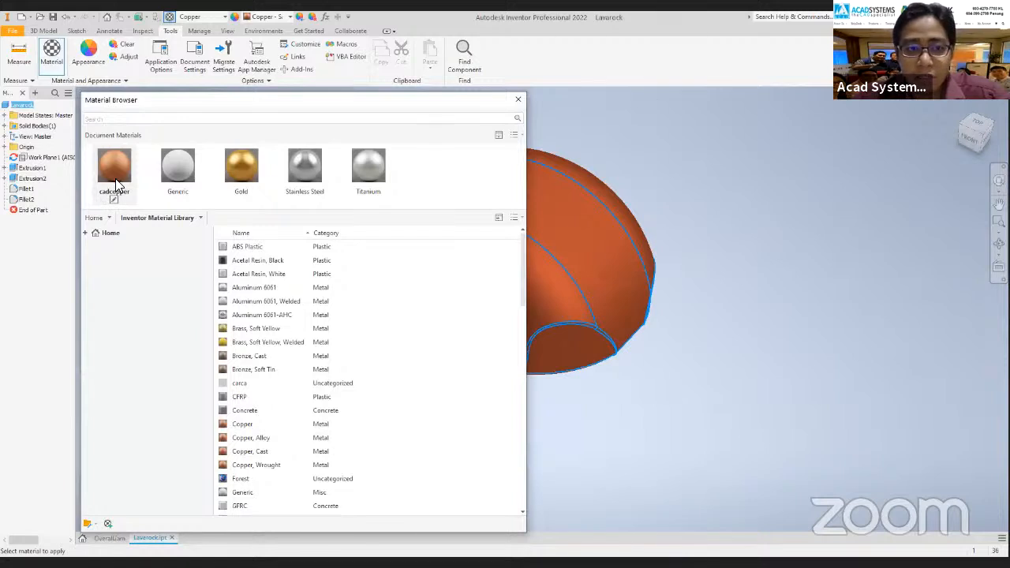
click(86, 233)
click(118, 289)
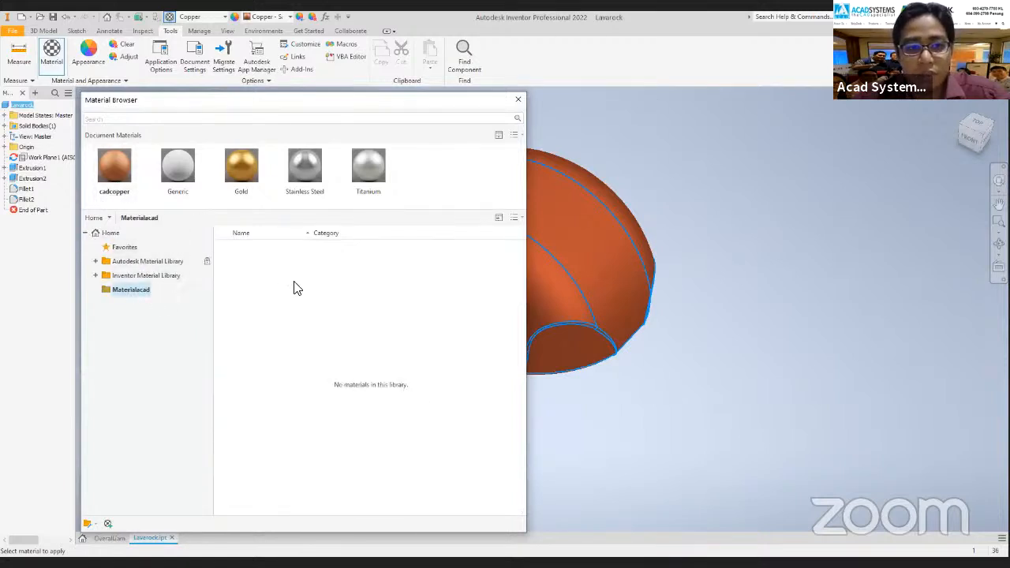
drag(115, 186, 287, 300)
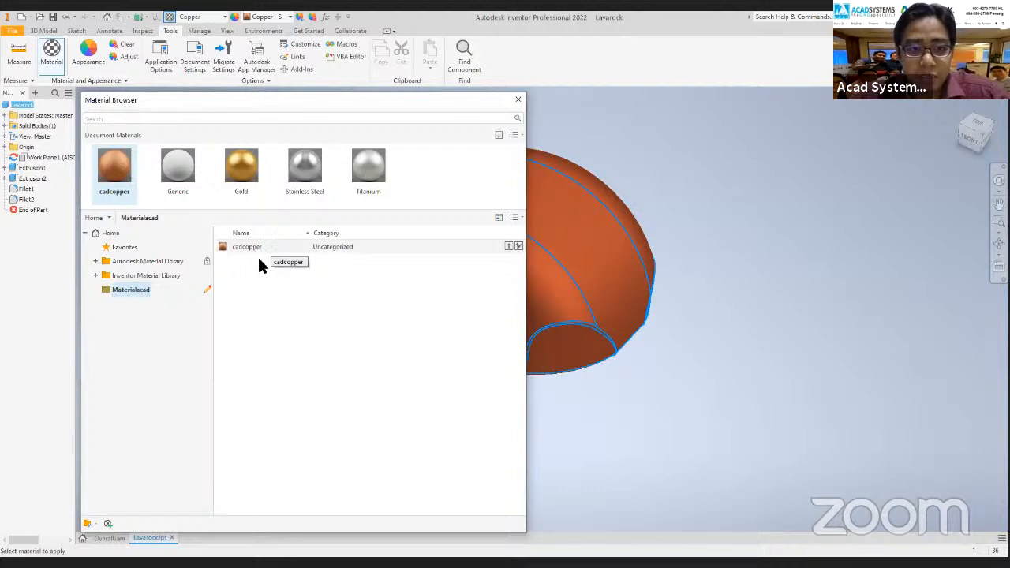
Create a category named metal in the Materialacad library and move cadcopper into it.
right_click(132, 291)
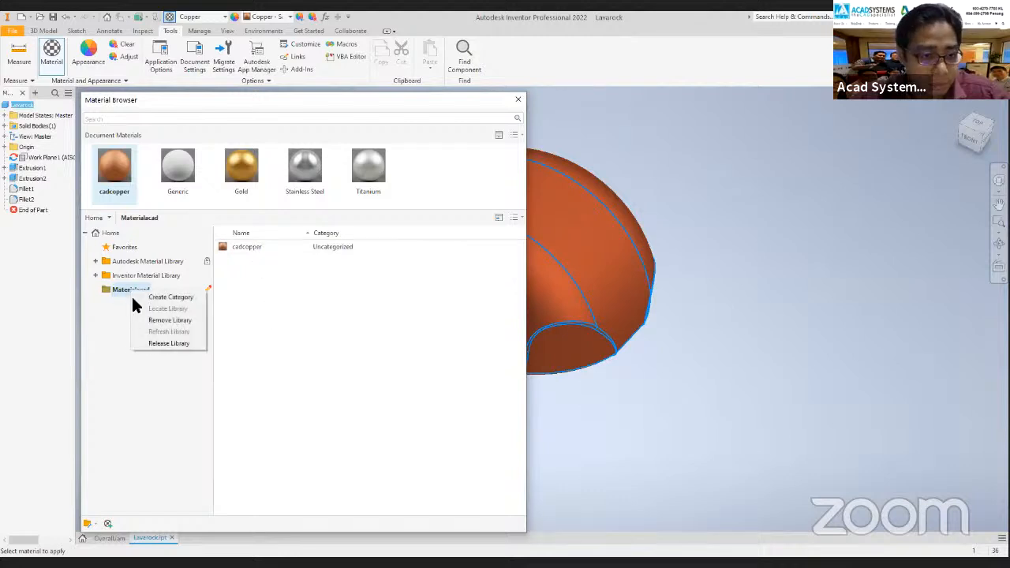
click(146, 296)
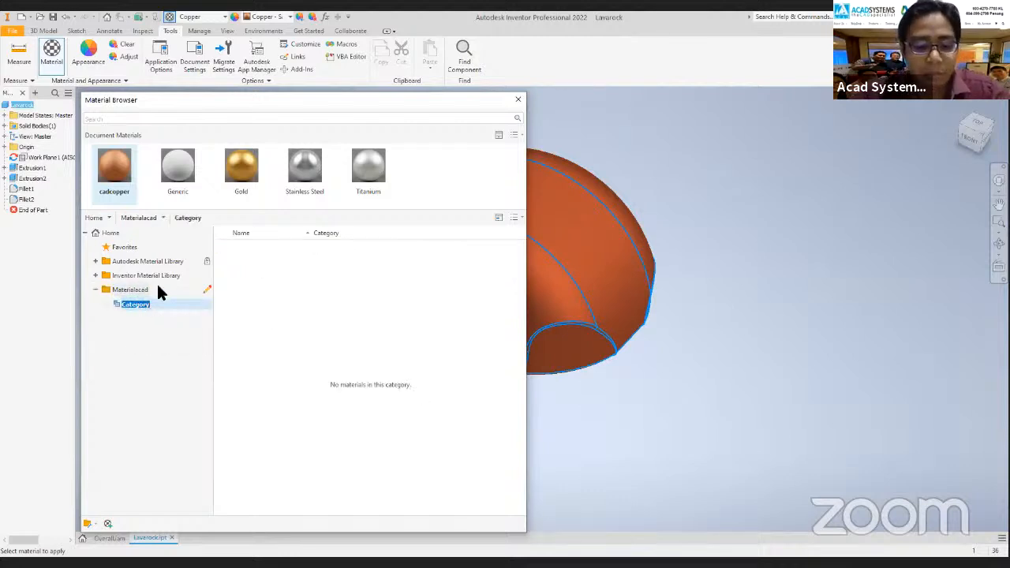
text(metal)
key(Return)
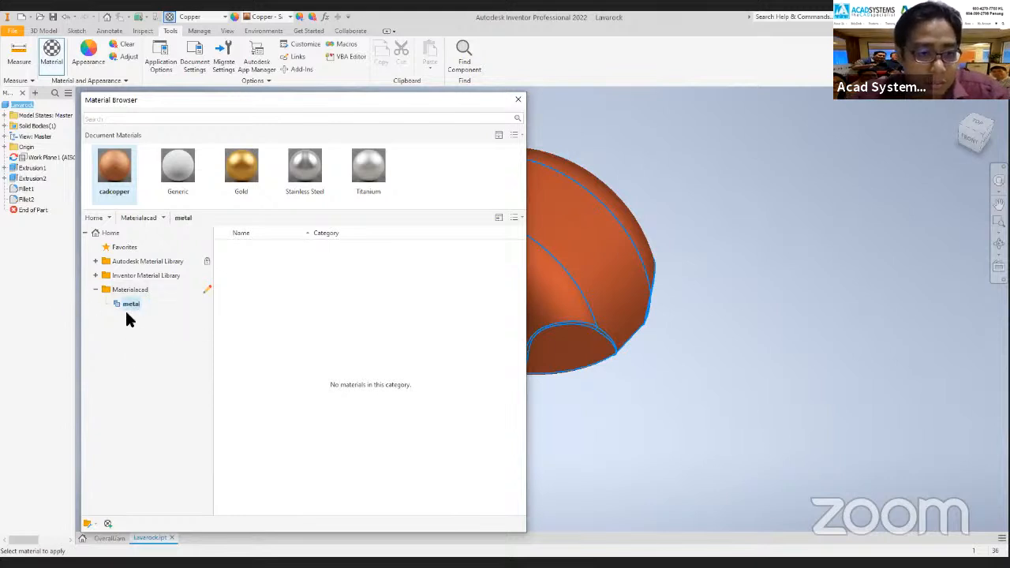
click(135, 292)
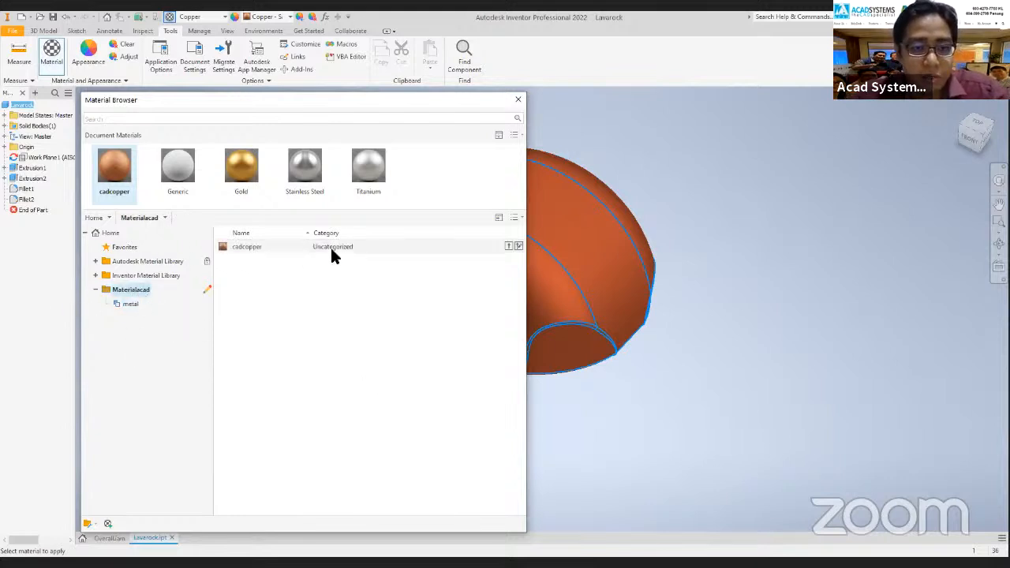
drag(341, 252, 145, 307)
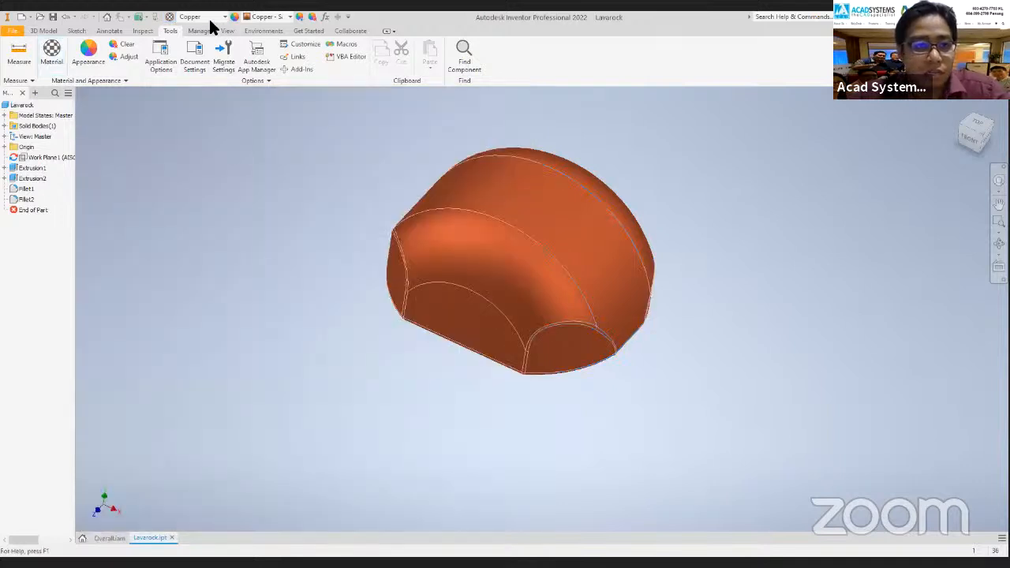
Assign the cadcopper material to the Lavarock part and close the Material Browser.
click(204, 14)
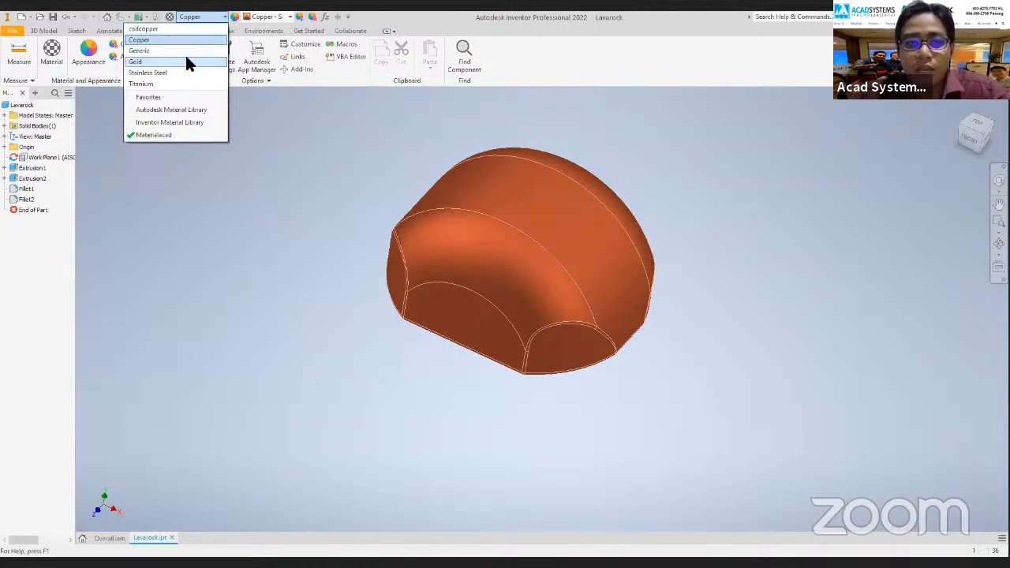
click(142, 28)
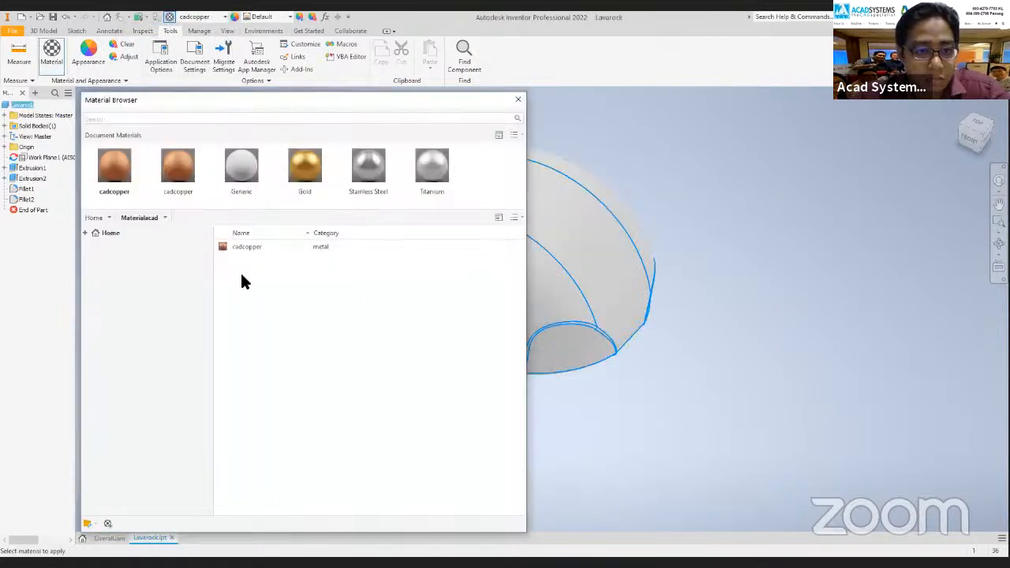
click(518, 101)
click(211, 17)
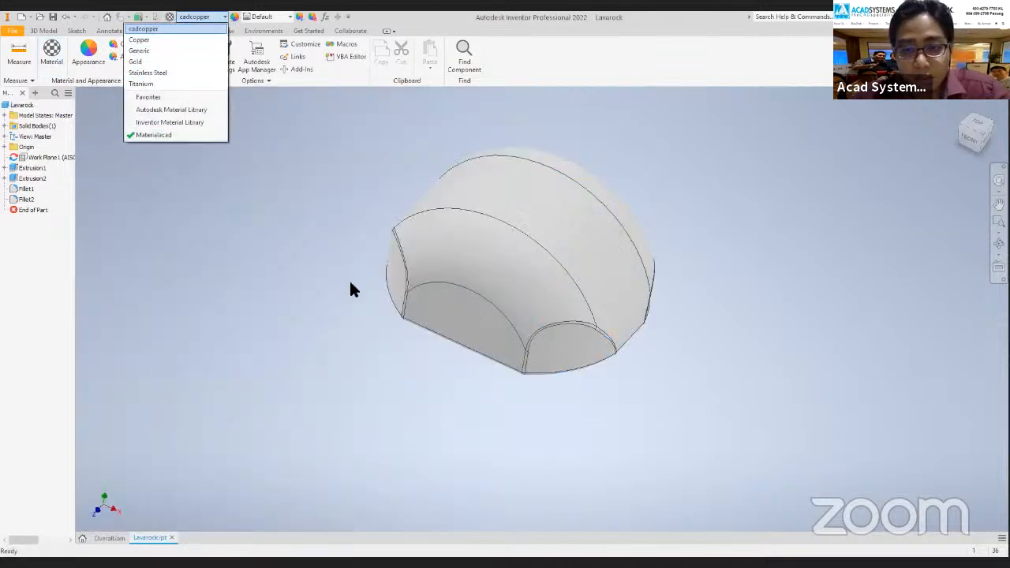
click(350, 283)
shift+middle_drag(346, 195, 291, 200)
Open the Materialacad library's cadcopper for editing using the local document copy, and close the Material Editor without changes.
click(170, 17)
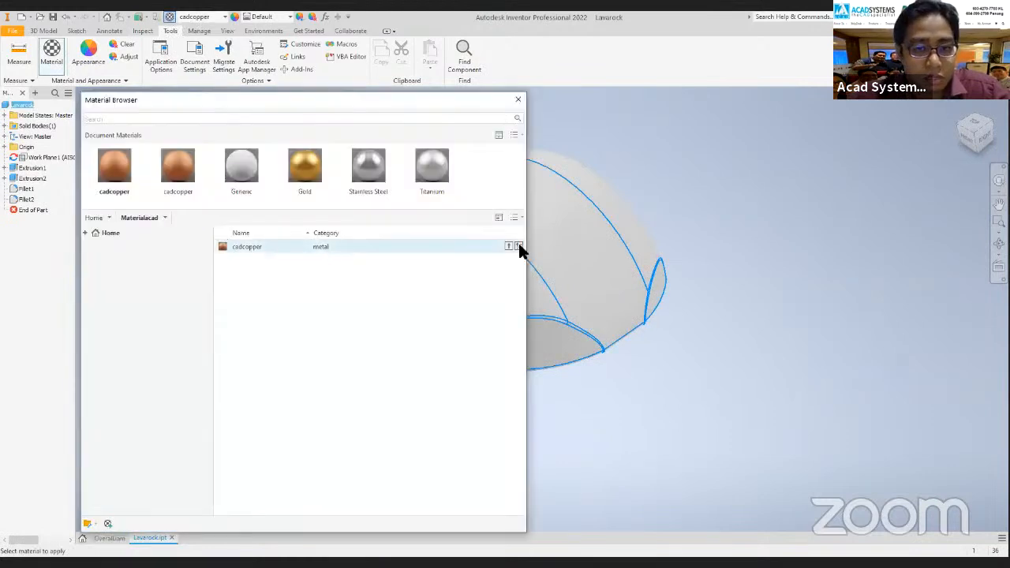
click(517, 246)
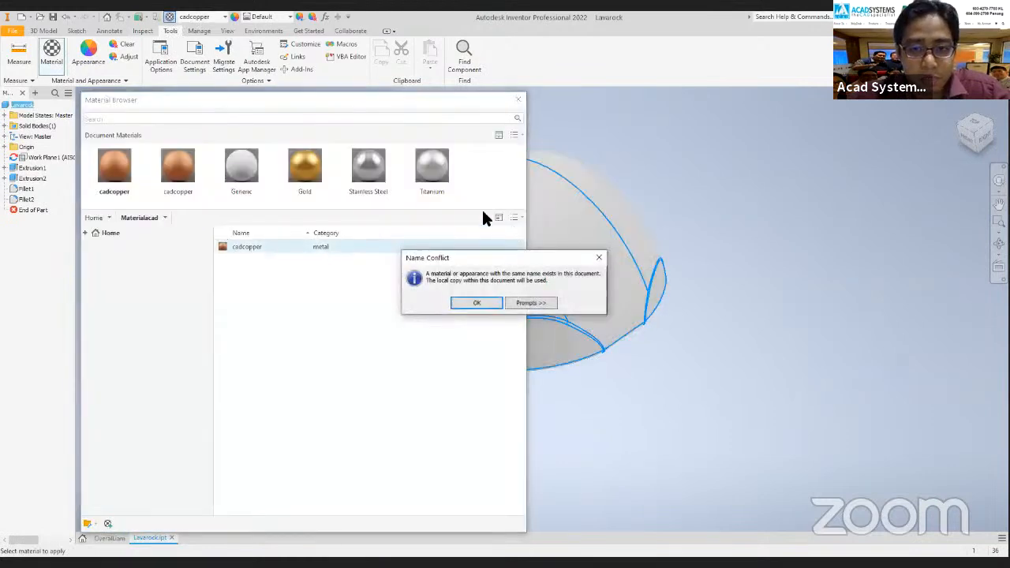
click(474, 303)
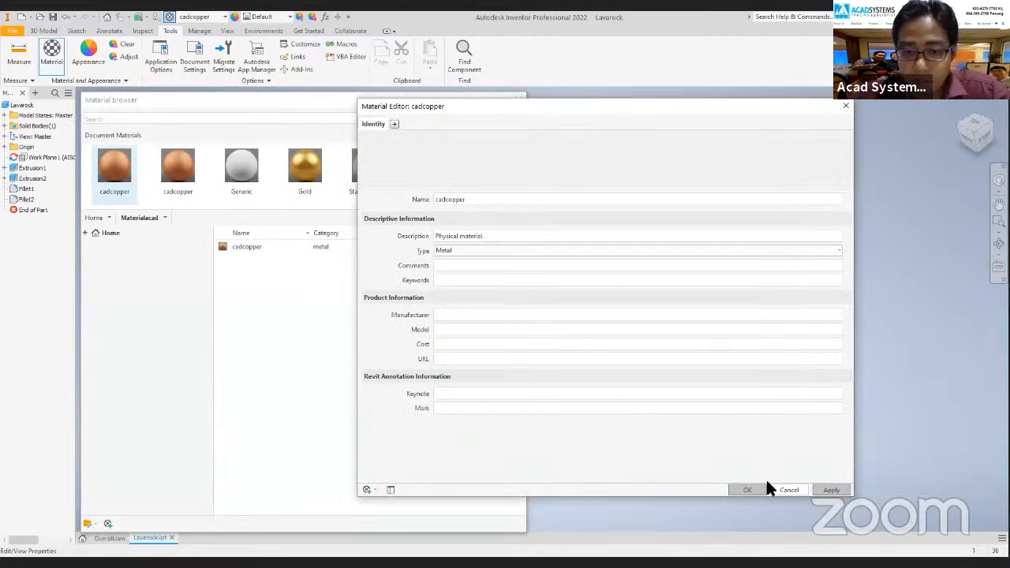
click(788, 490)
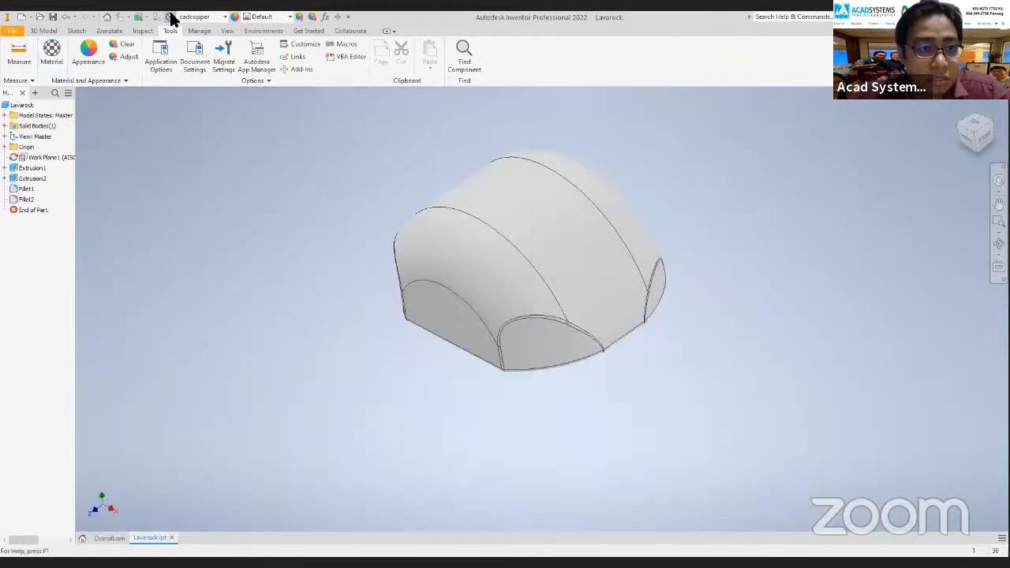
Inspect both cadcopper document materials in the Material Editor, including the second one's appearance properties.
click(169, 17)
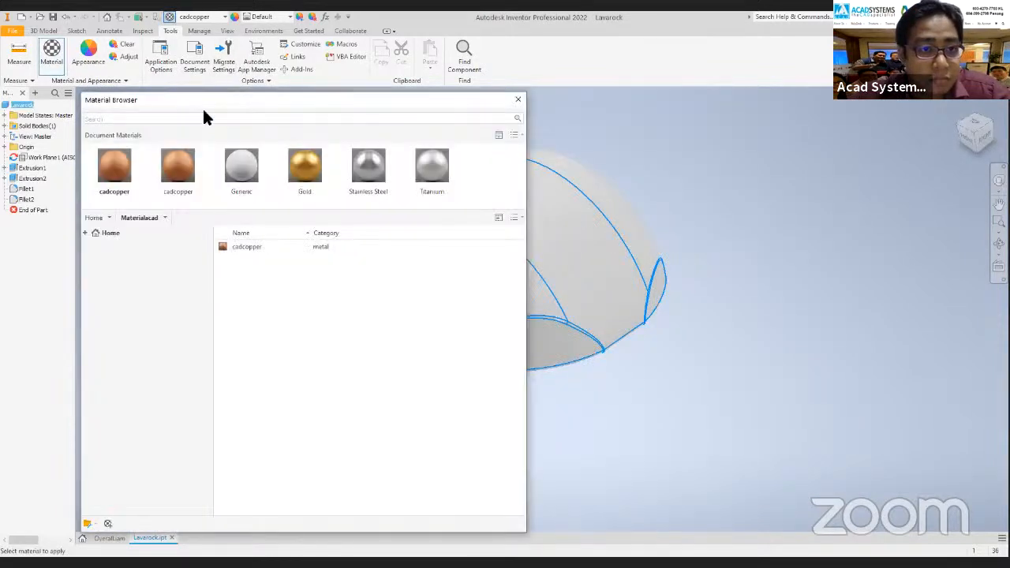
click(115, 198)
click(394, 125)
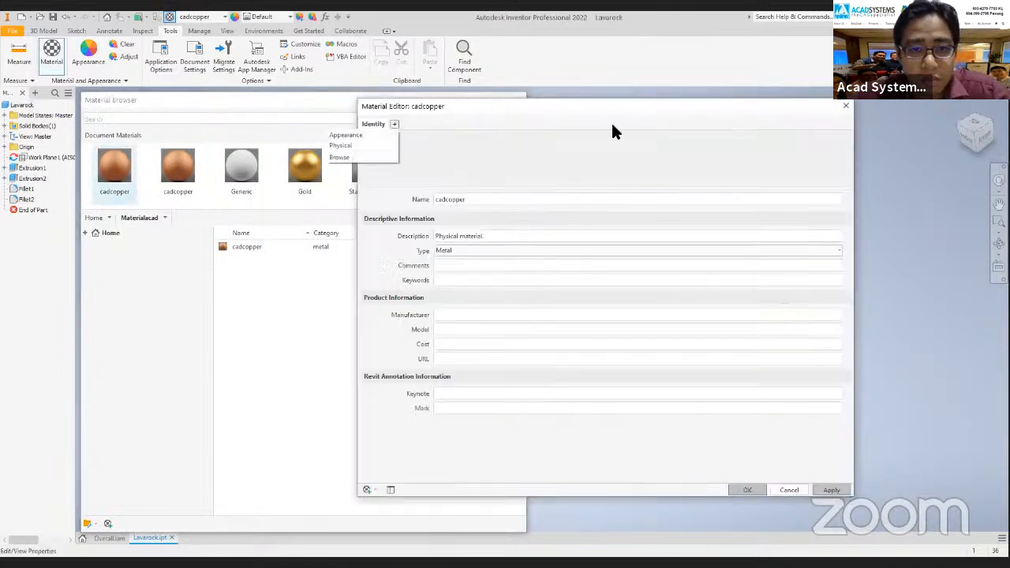
click(353, 157)
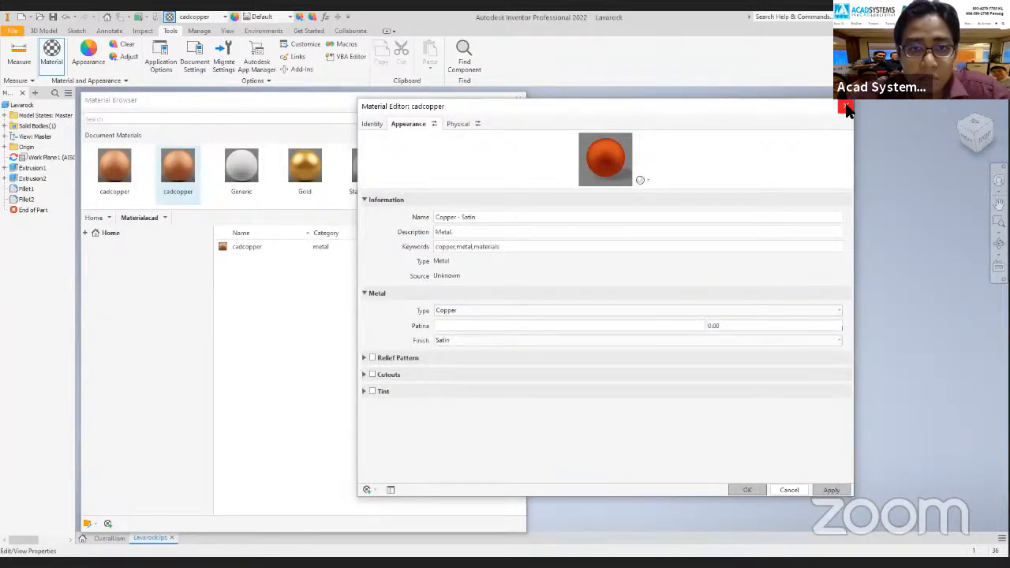
click(846, 103)
Replace the cadcopper entry in the Materialacad library with the second cadcopper document material.
click(86, 234)
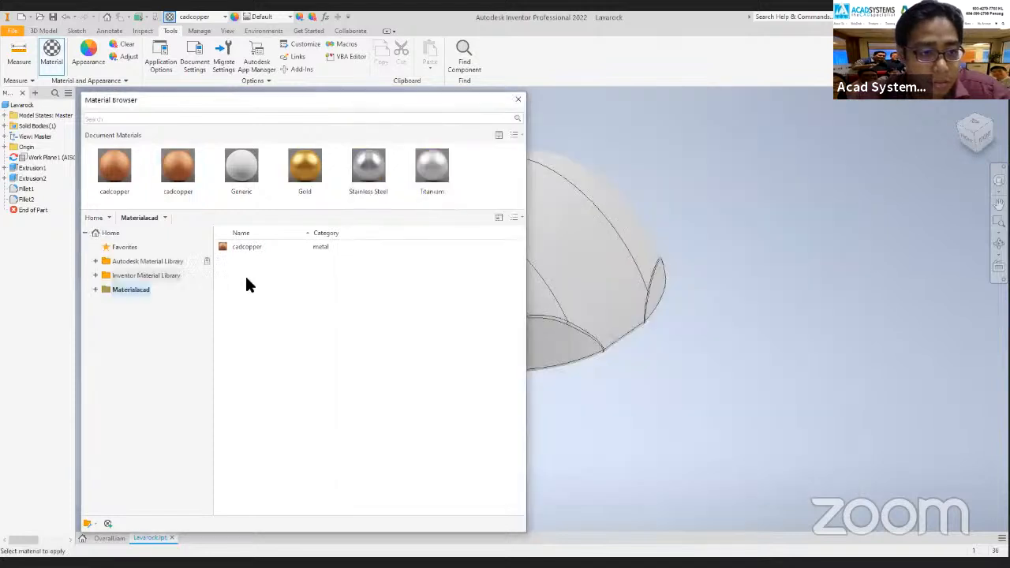
right_click(247, 247)
click(275, 278)
drag(178, 167, 309, 290)
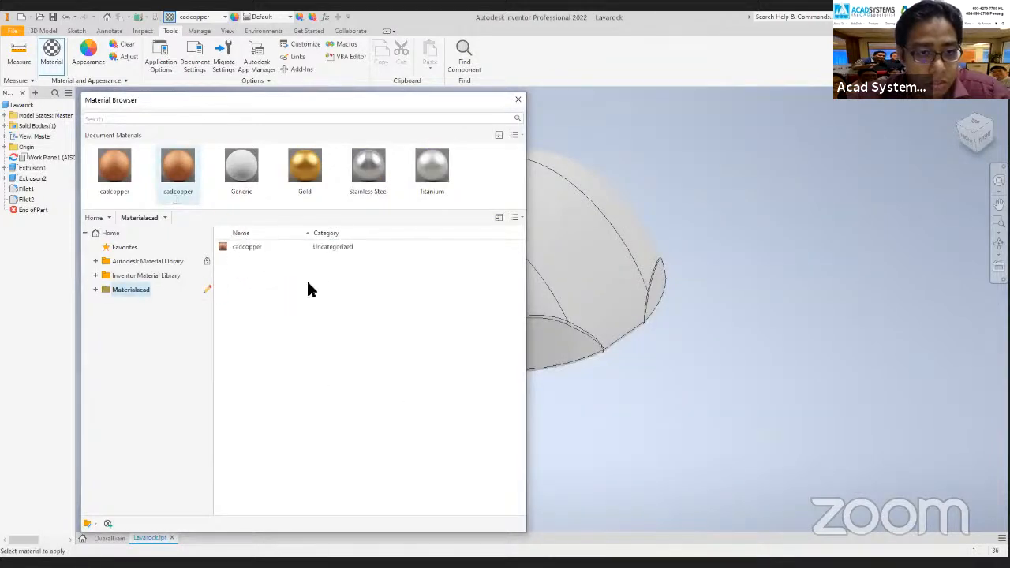
Close the Material Browser and try to switch the part's material to Copper and back to cadcopper.
click(517, 101)
click(198, 19)
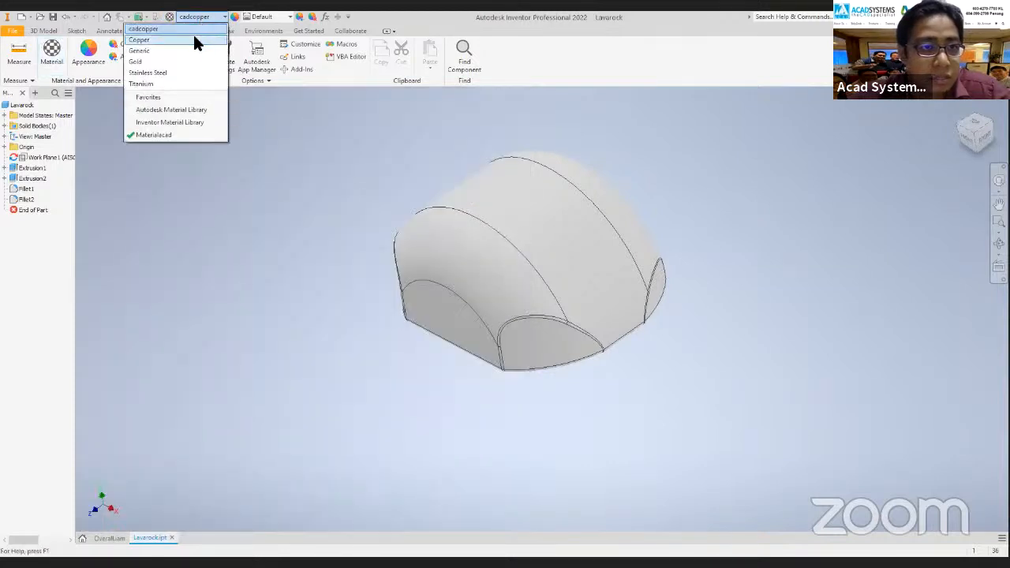
click(197, 39)
click(200, 16)
click(201, 28)
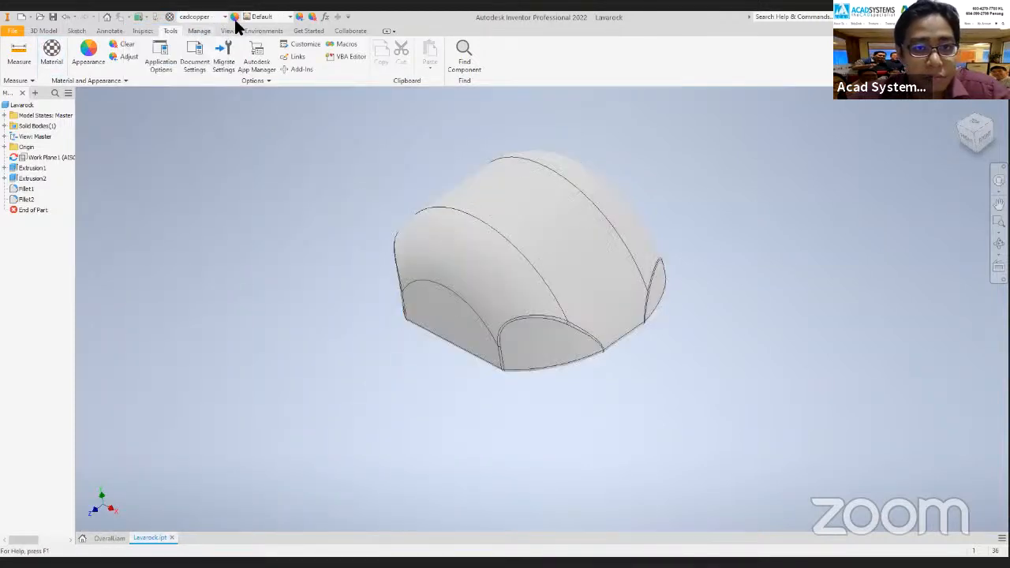
click(210, 16)
click(198, 29)
Check the identity properties of the first cadcopper document material in the Material Editor.
click(171, 17)
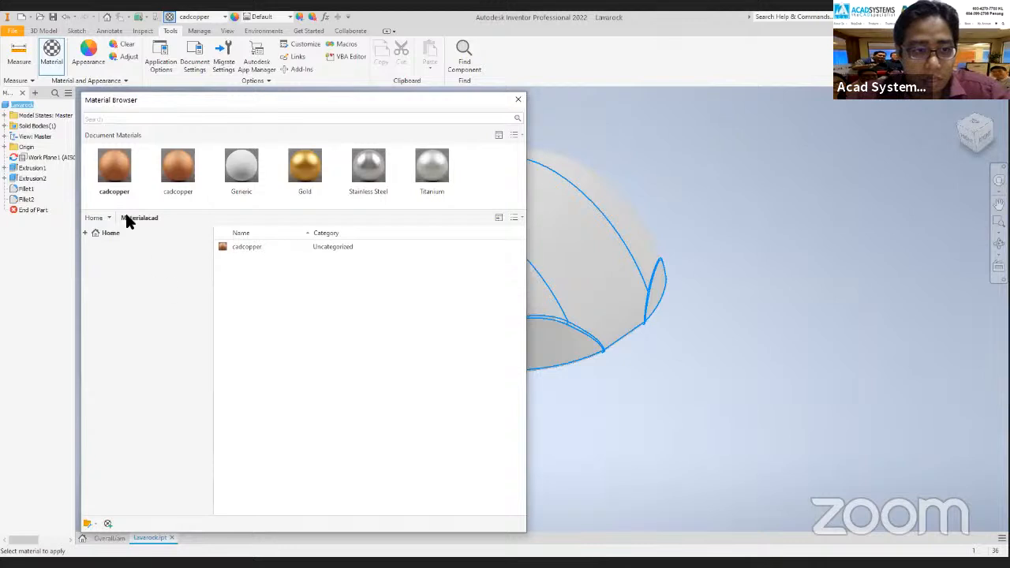
double_click(110, 197)
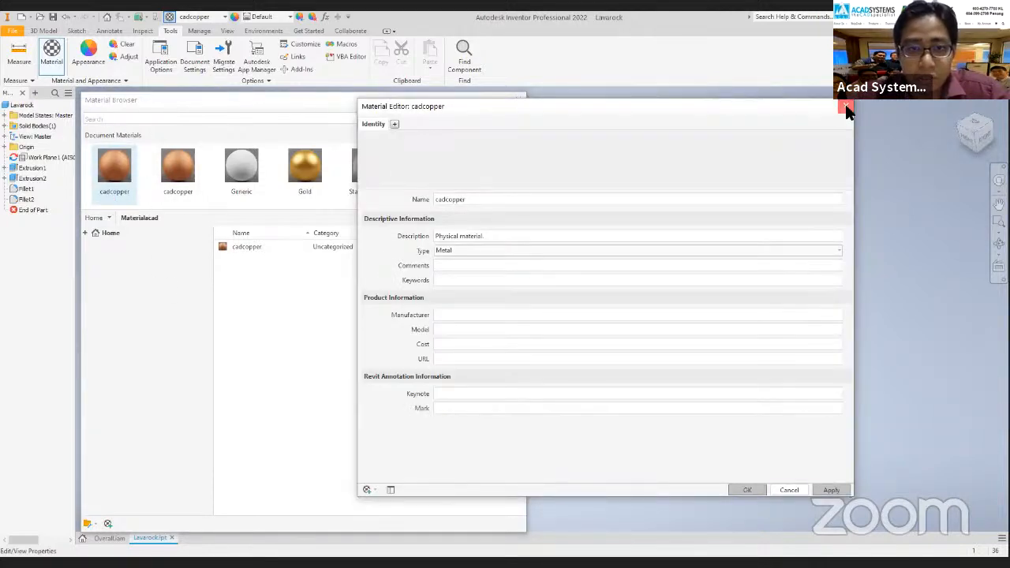
click(844, 106)
Duplicate the Gold document material and name the copy cadGold(1).
double_click(304, 198)
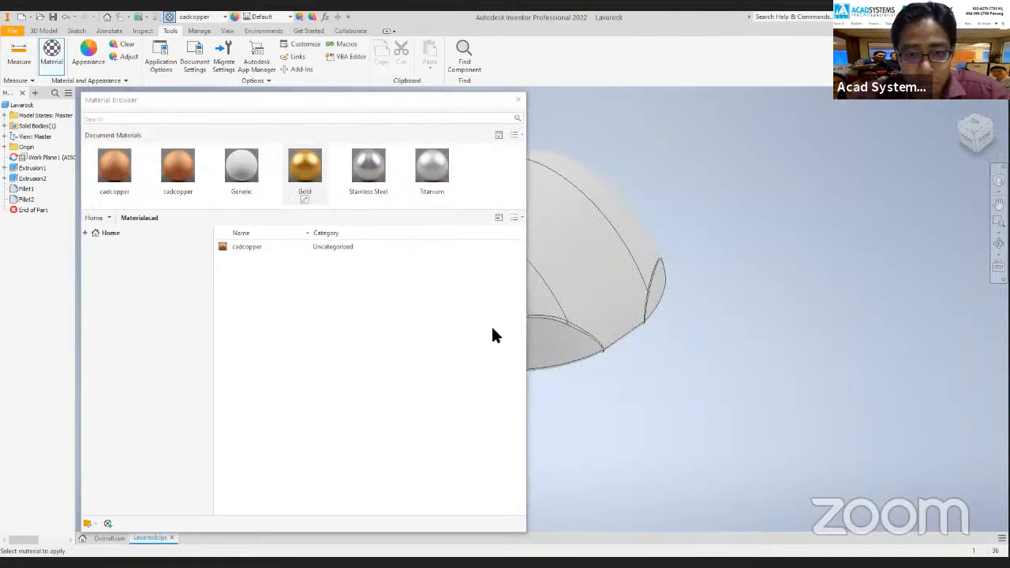
click(367, 489)
click(390, 513)
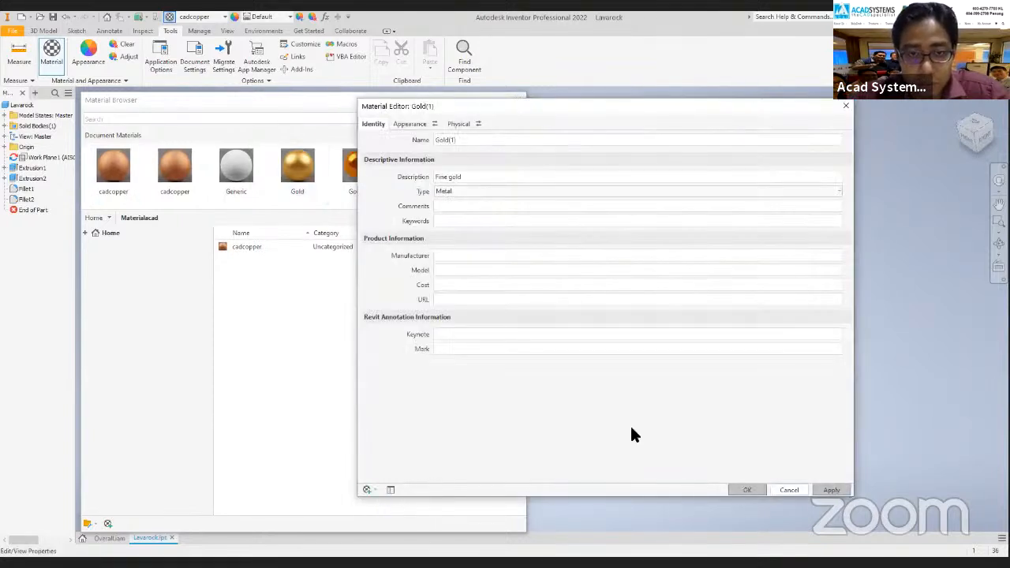
mouse_move(460, 140)
mouse_down()
mouse_move(431, 140)
mouse_move(467, 142)
mouse_up()
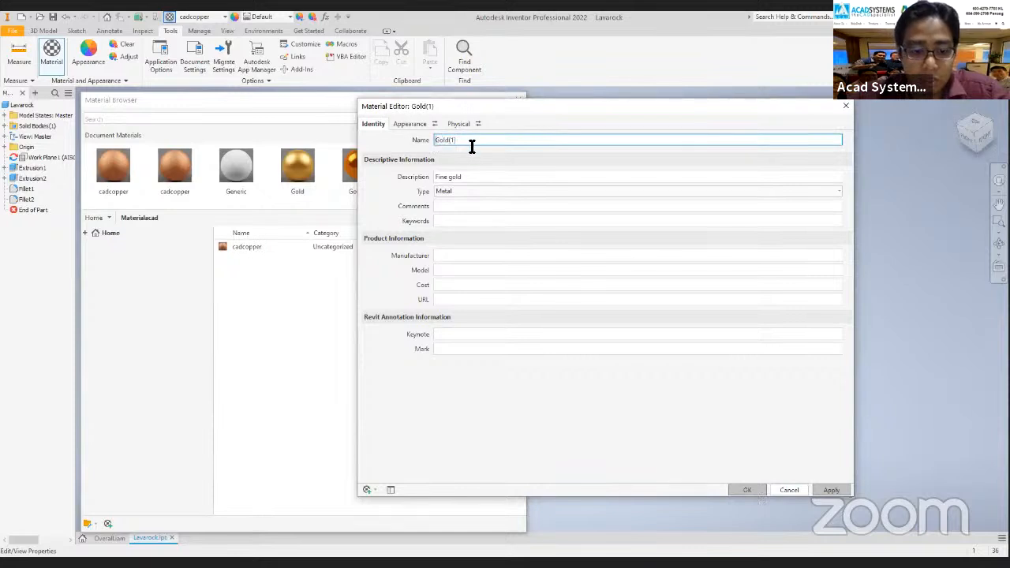
text(cad)
click(472, 175)
Rename the duplicated gold material's appearance to cadgold and apply the material changes.
click(410, 124)
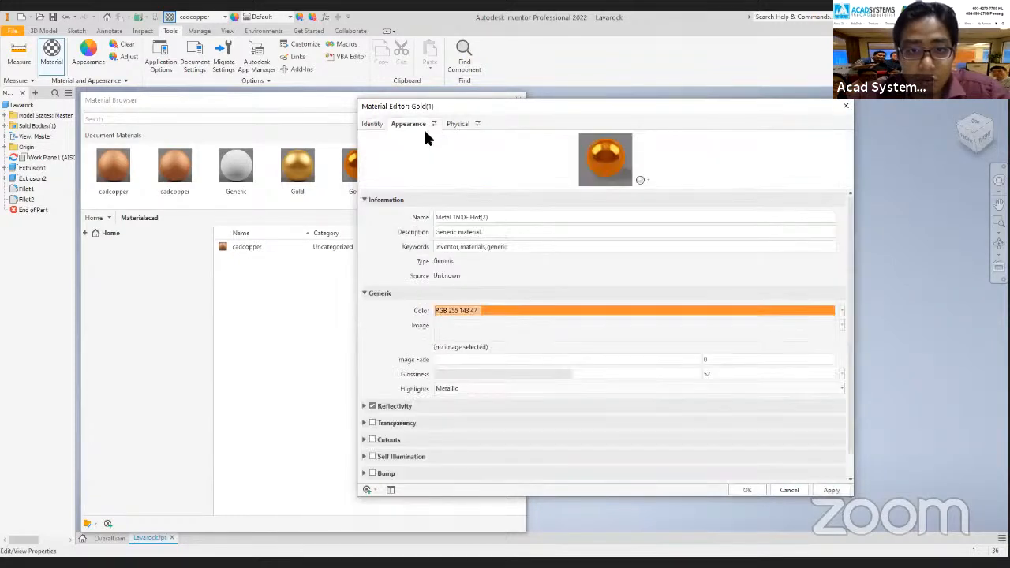
click(525, 219)
drag(525, 218, 391, 212)
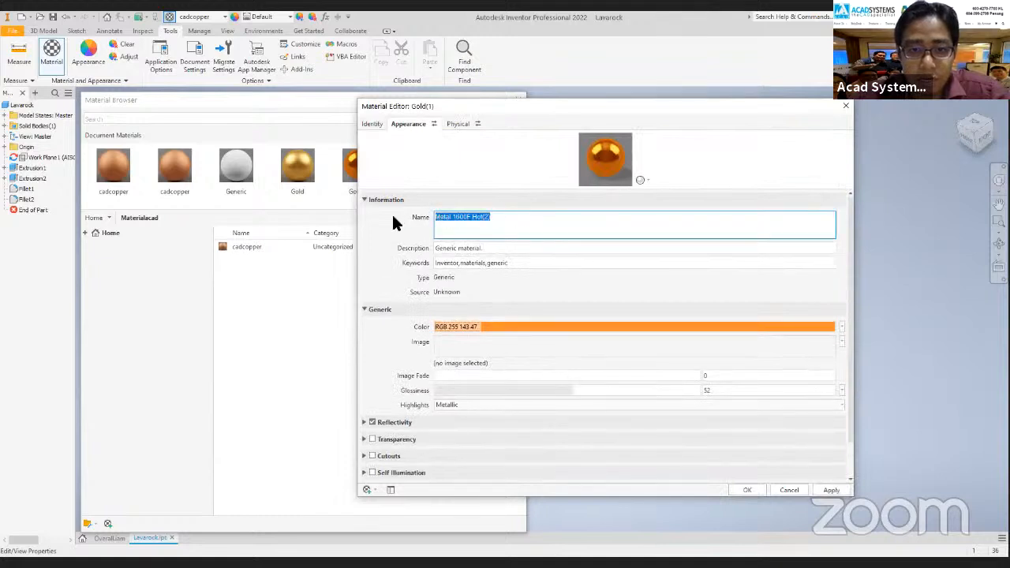
text(cad)
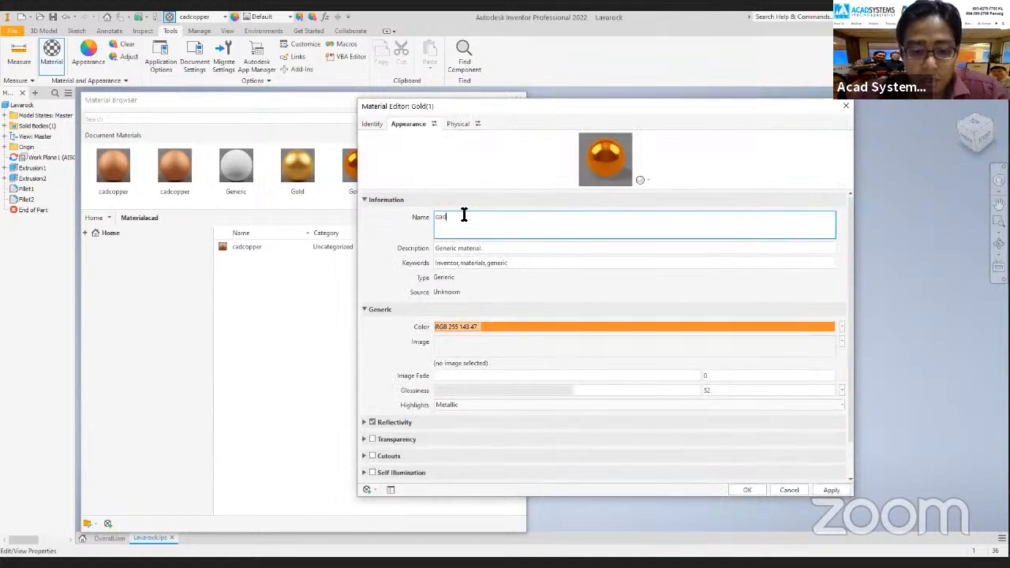
text(gold)
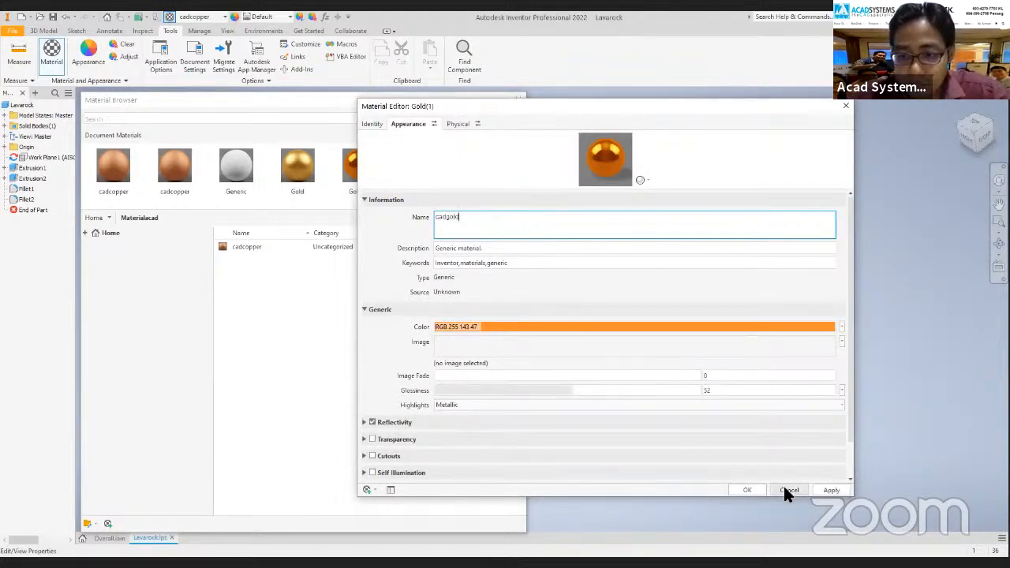
click(830, 491)
click(754, 489)
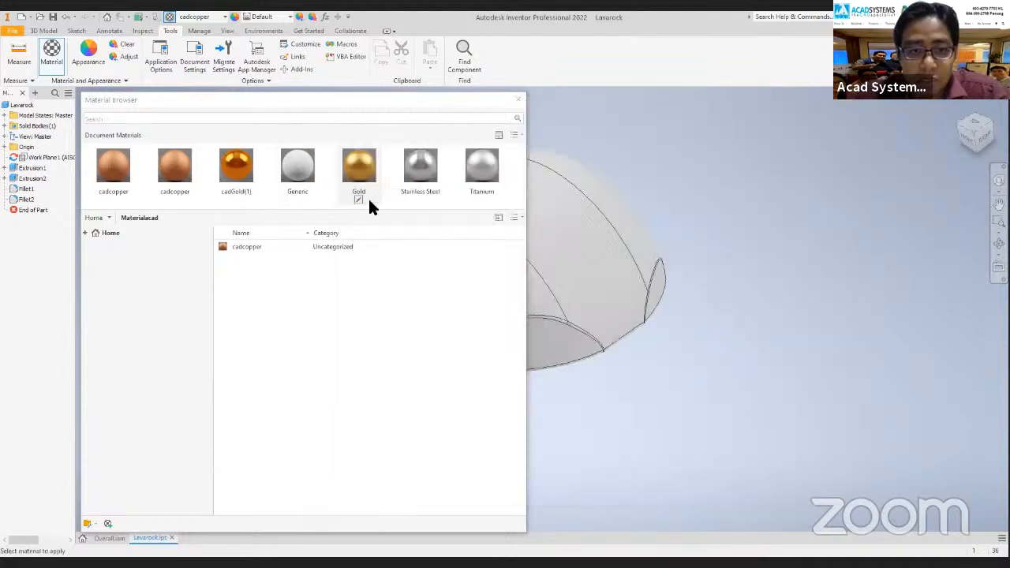
Set the original Gold material's appearance color to yellow, RGB 255 255 0, and add Gold to the Materialacad library.
double_click(356, 197)
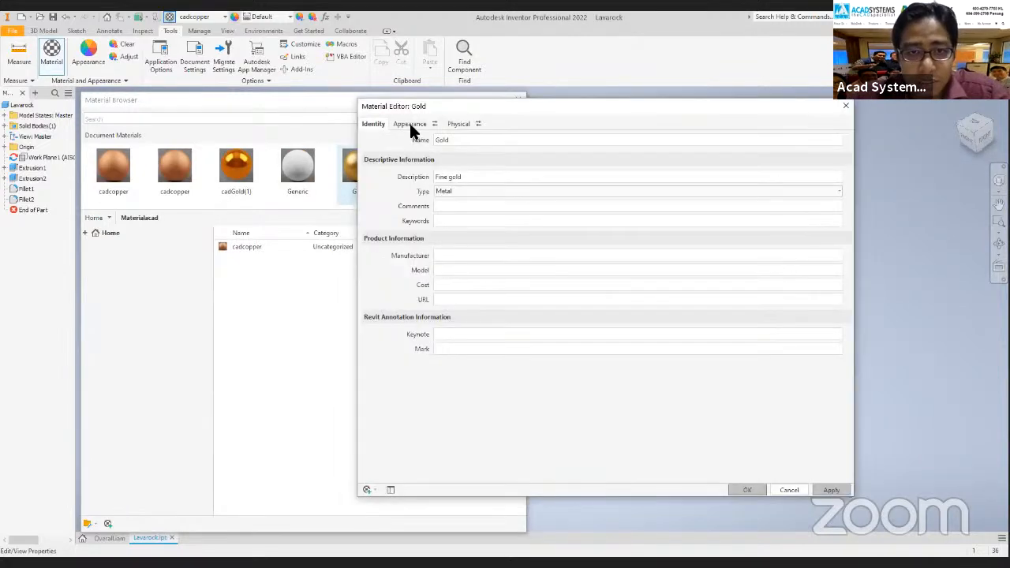
click(473, 310)
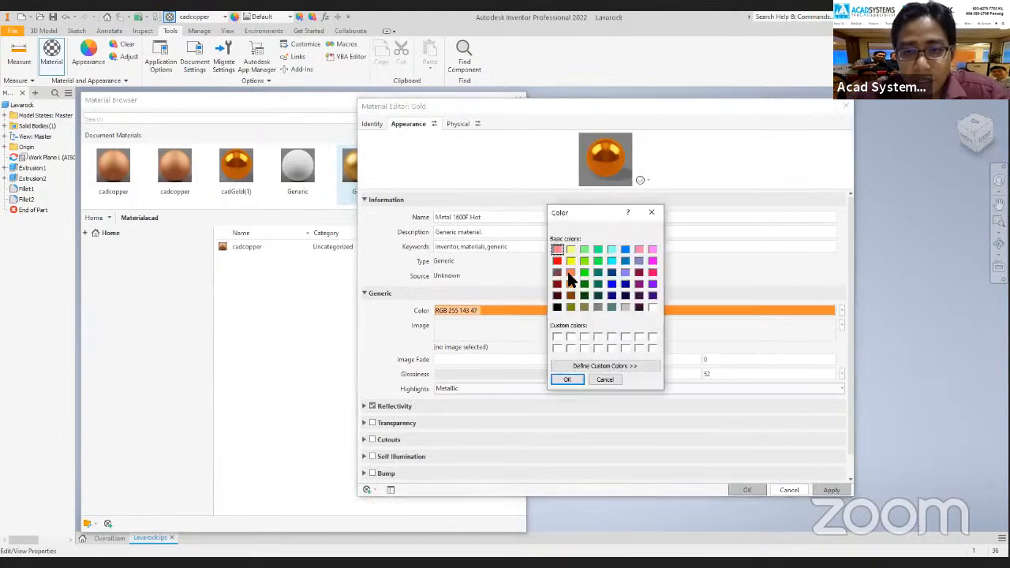
click(565, 379)
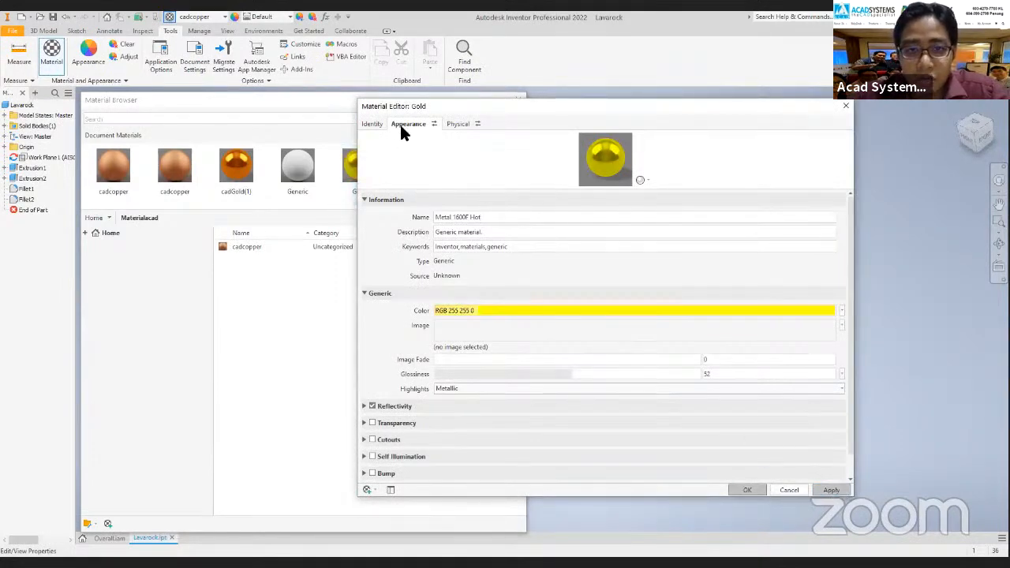
click(844, 108)
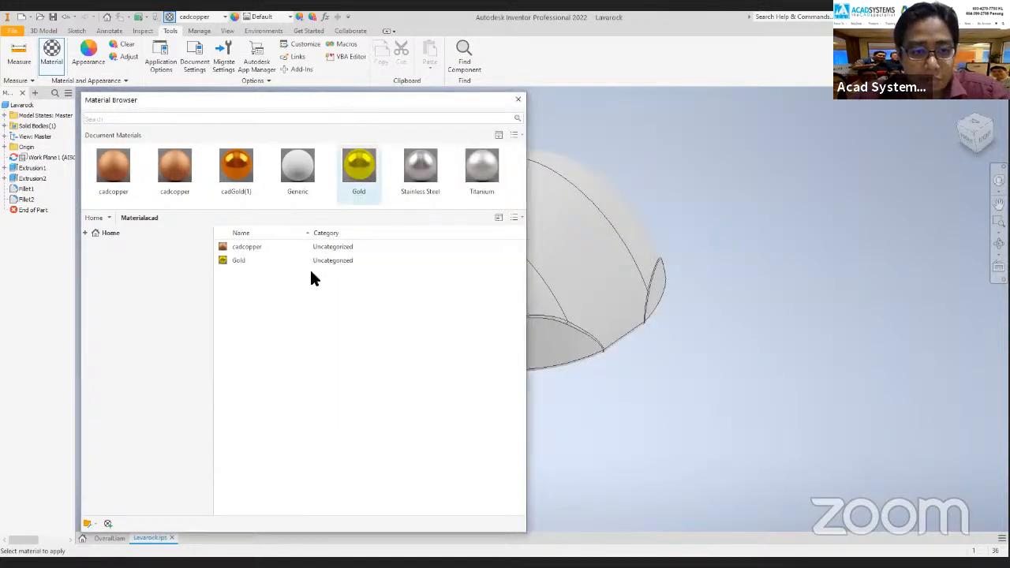
Assign the cadGold(1) material to the Lavarock part with the cadgold appearance.
click(189, 16)
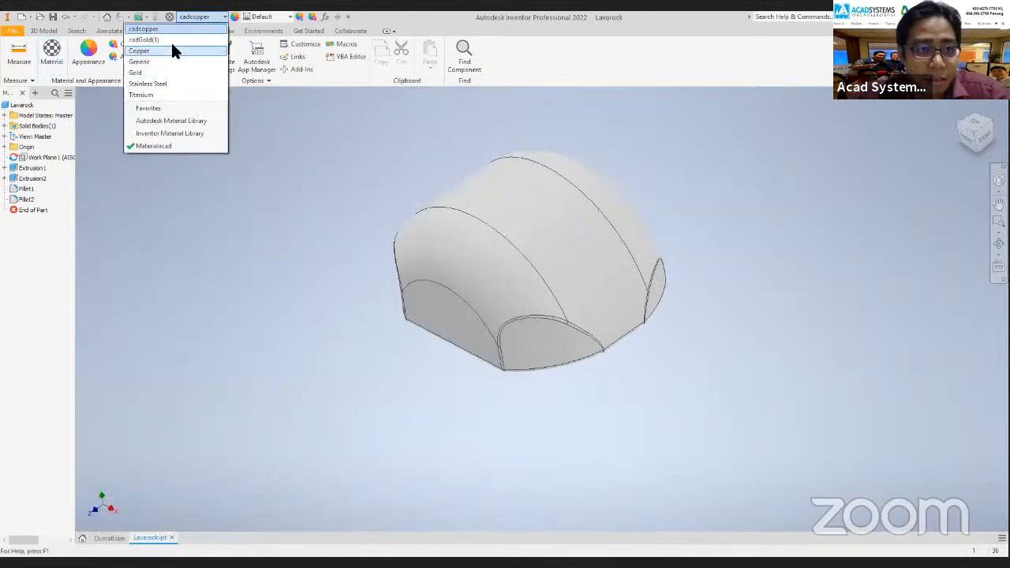
click(170, 39)
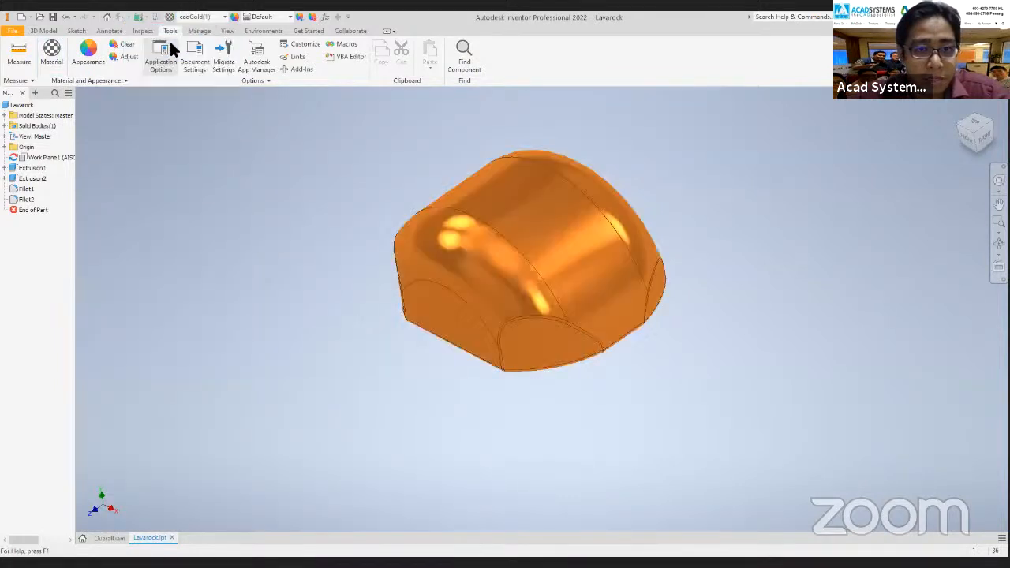
click(276, 17)
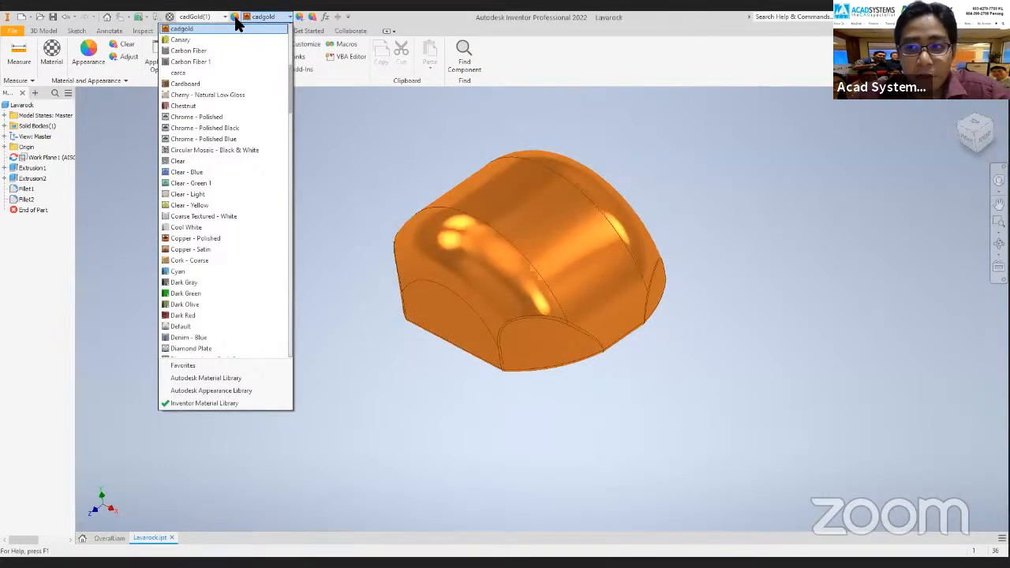
click(174, 28)
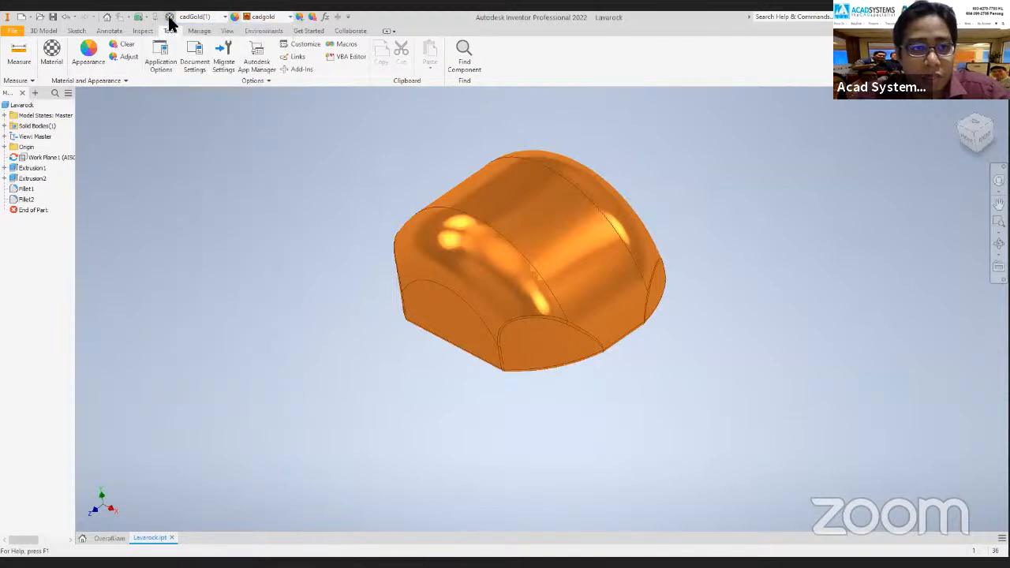
Create a new Metal-type document appearance in the Appearance Browser, keeping its default name and settings.
click(233, 19)
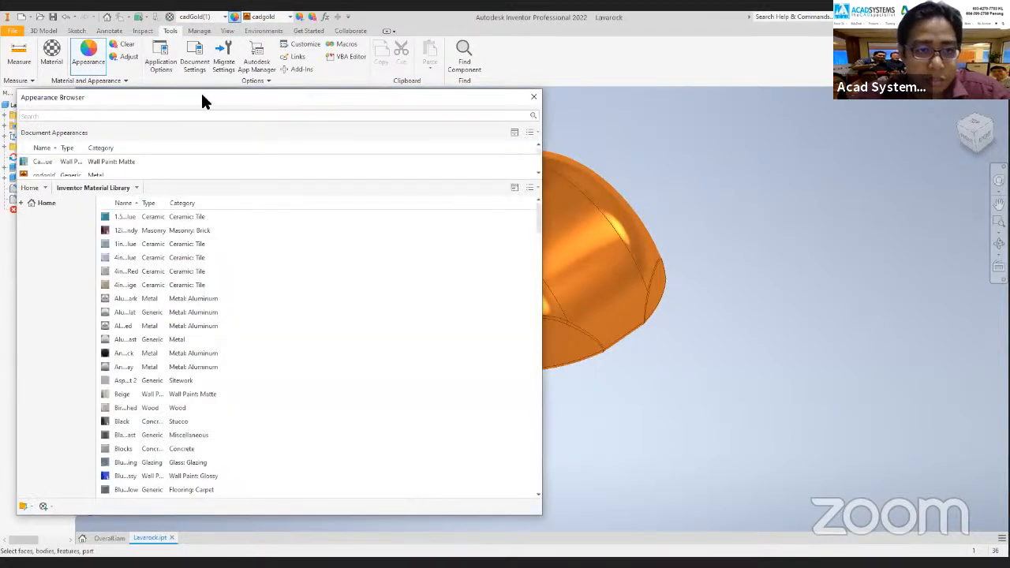
drag(203, 101, 328, 93)
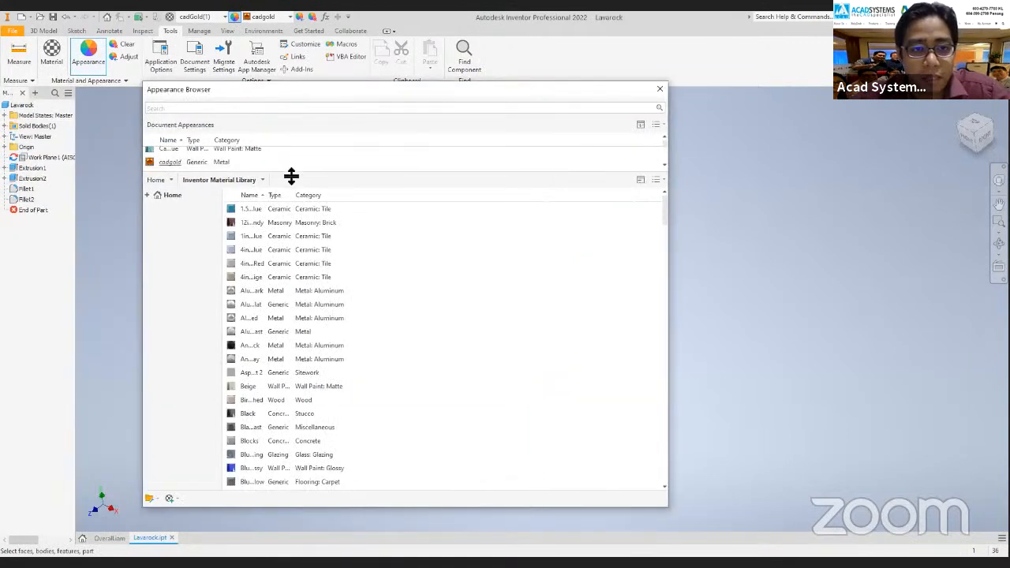
drag(293, 172, 292, 227)
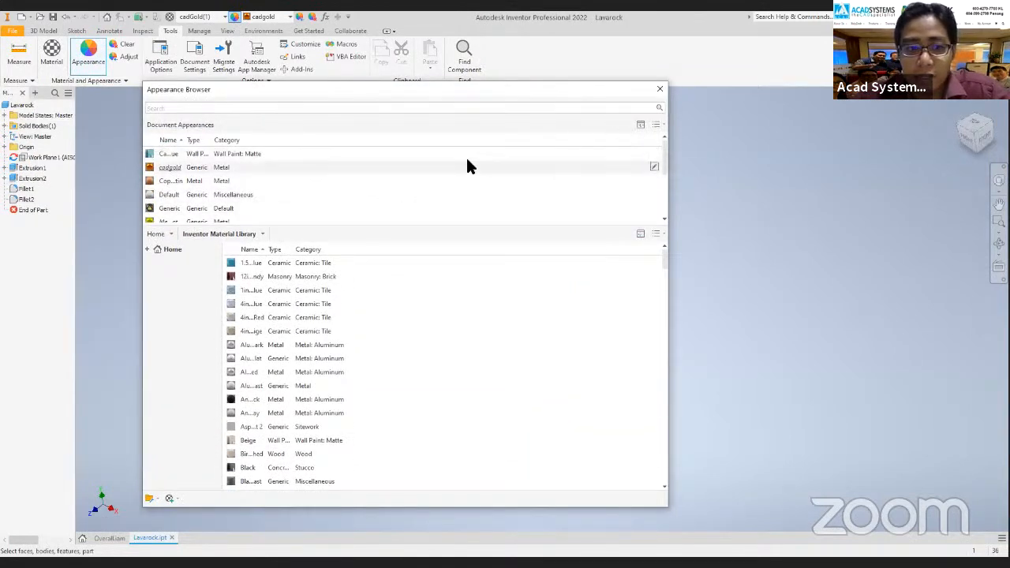
click(175, 499)
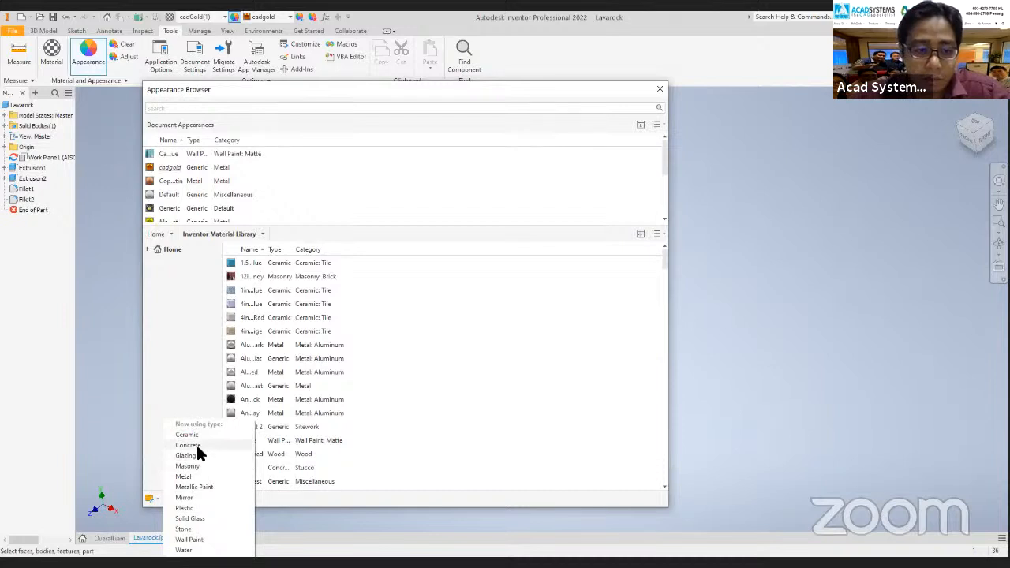
click(194, 476)
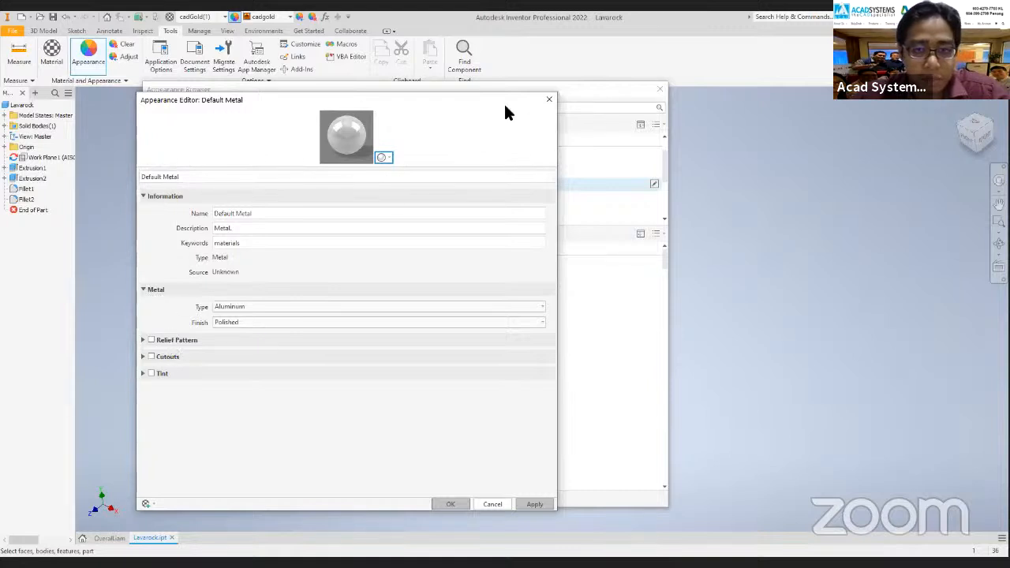
click(543, 101)
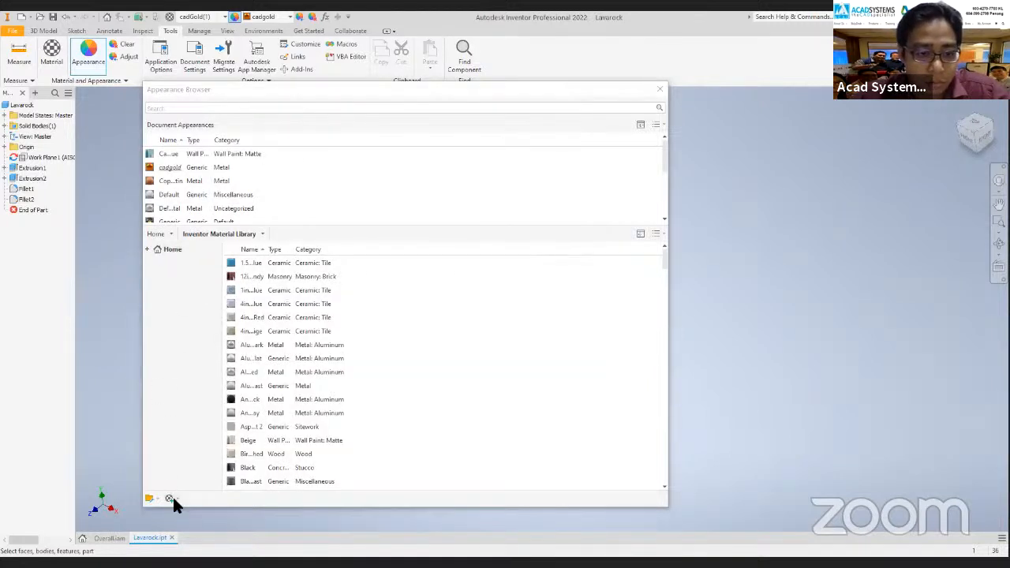
Create new Solid Glass and Mirror document appearances, each with its default name and settings.
click(172, 499)
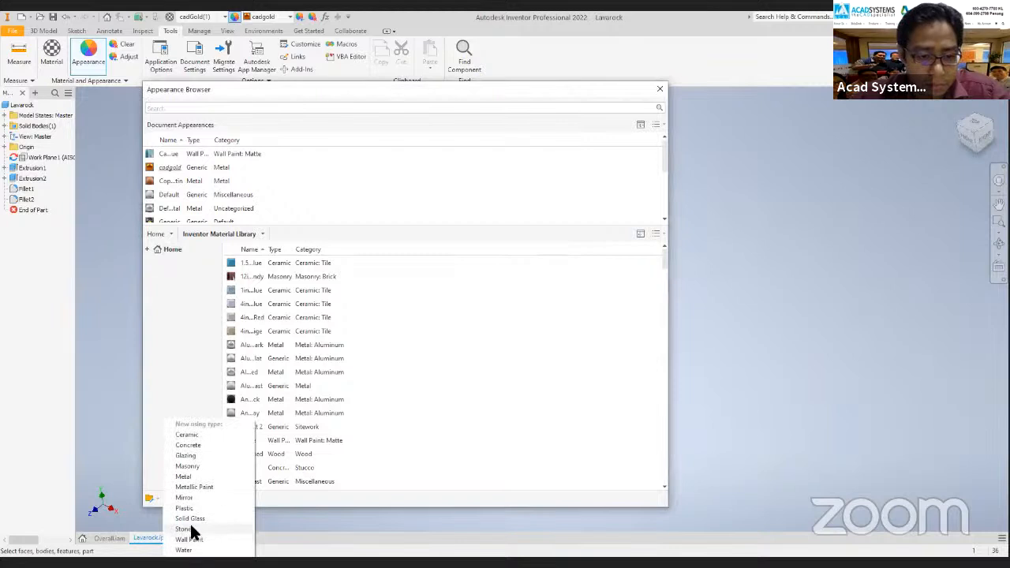
click(198, 518)
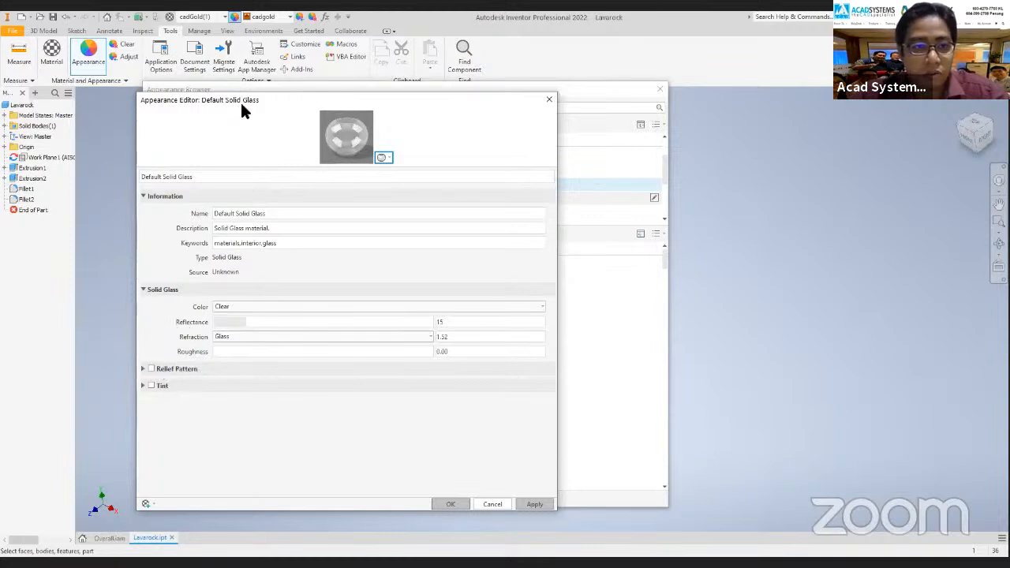
click(549, 101)
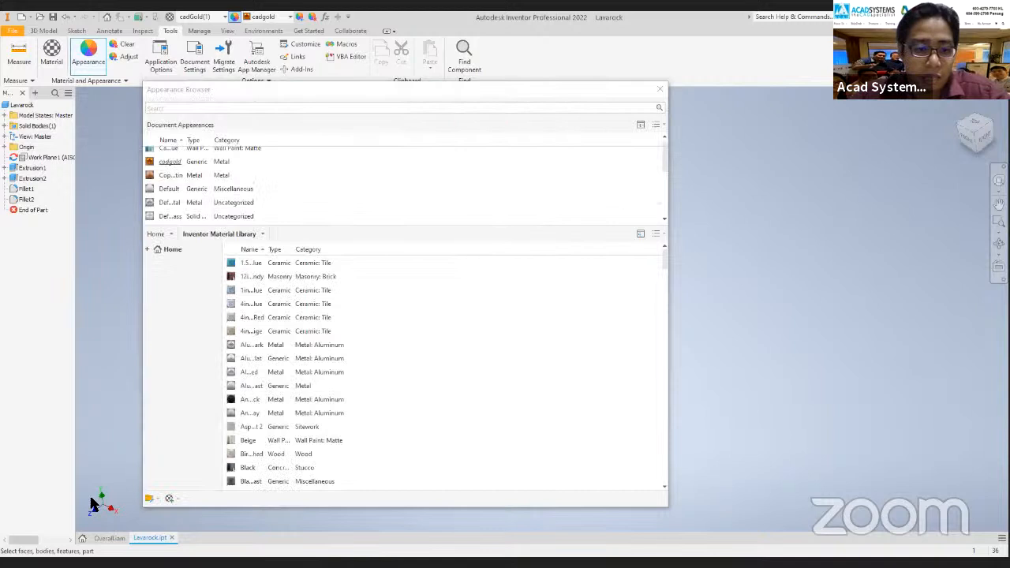
click(170, 499)
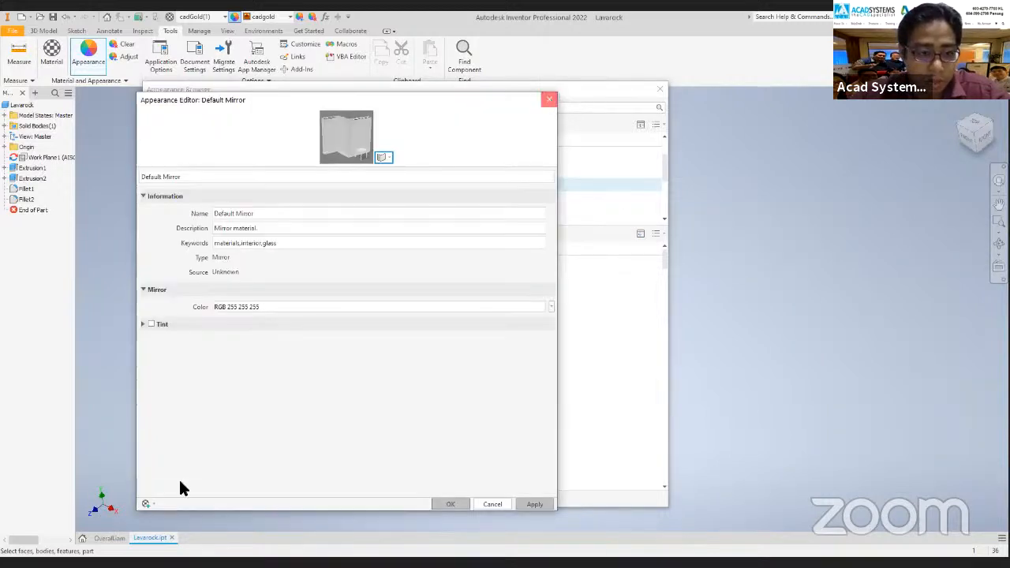
click(550, 97)
Create a new Generic document appearance with default settings and close the Appearance Browser.
click(174, 500)
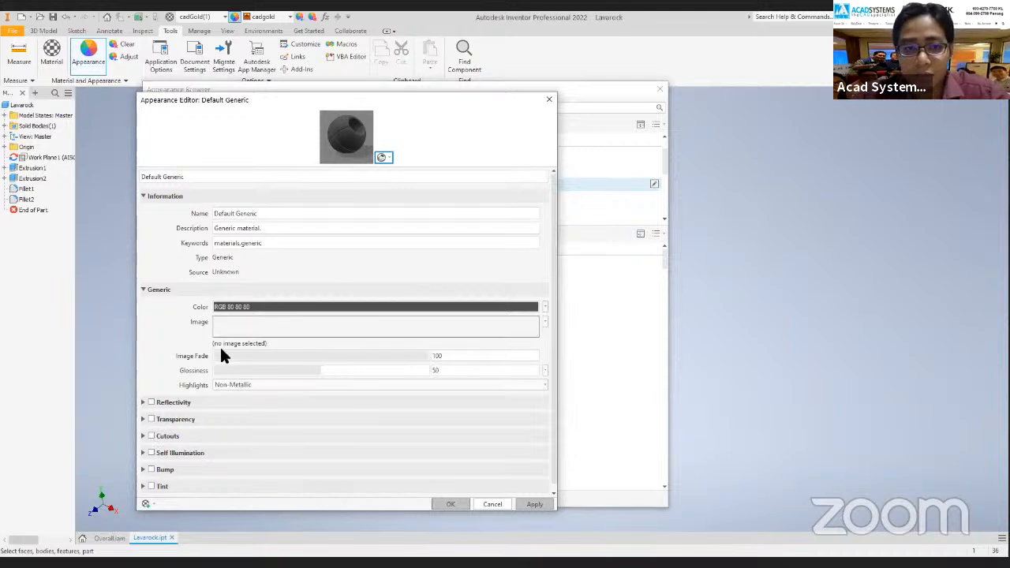
click(550, 103)
click(659, 89)
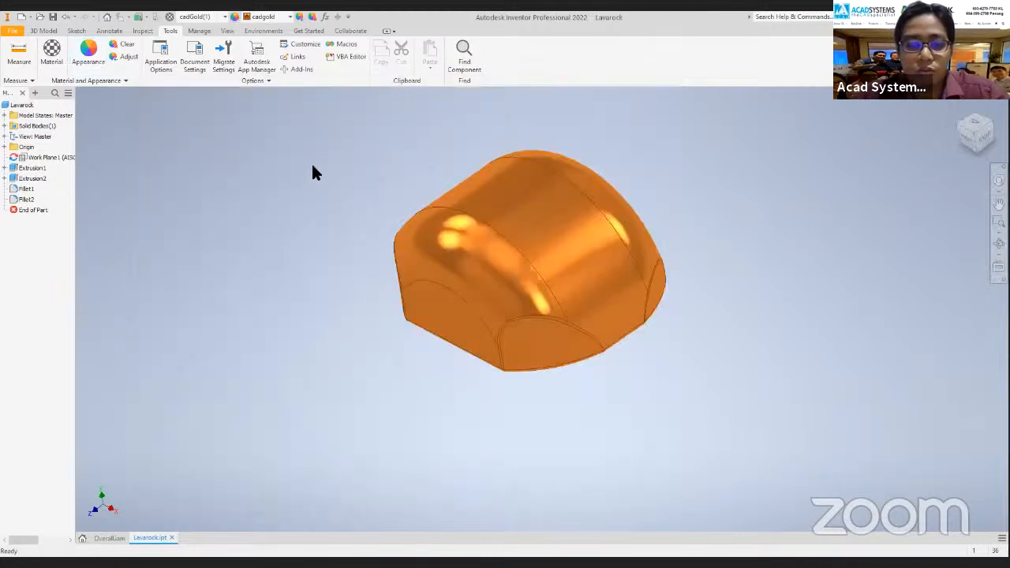
Set the cadgold appearance's color to yellow, RGB 255 255 0, and save the edits.
scroll(353, 209, up, 3)
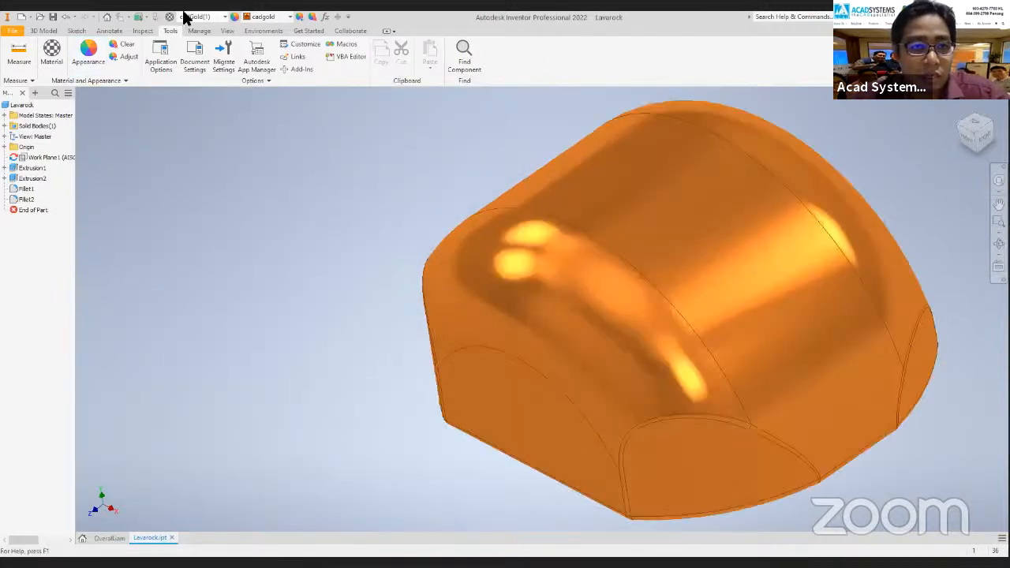
click(277, 16)
click(260, 18)
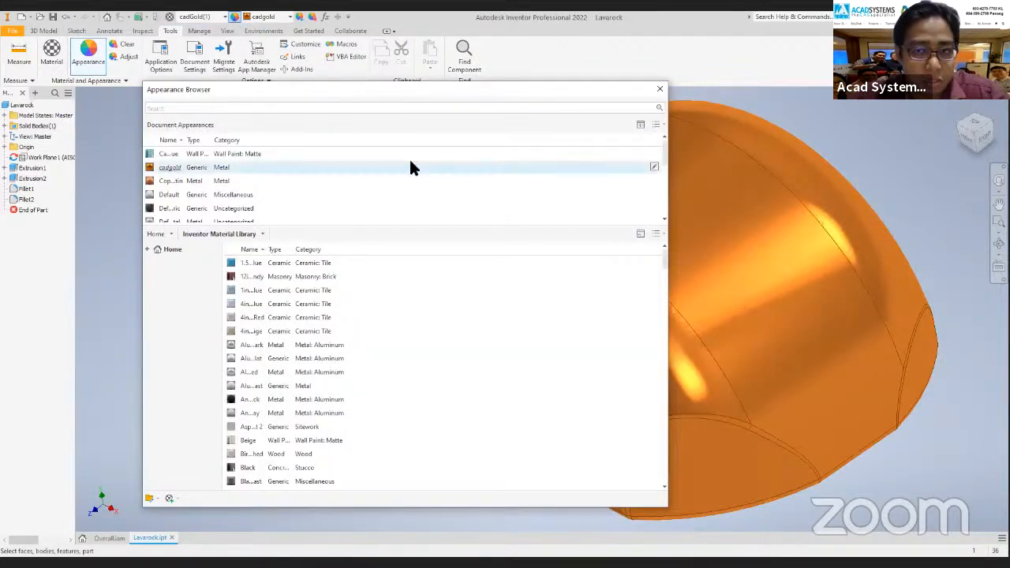
click(654, 168)
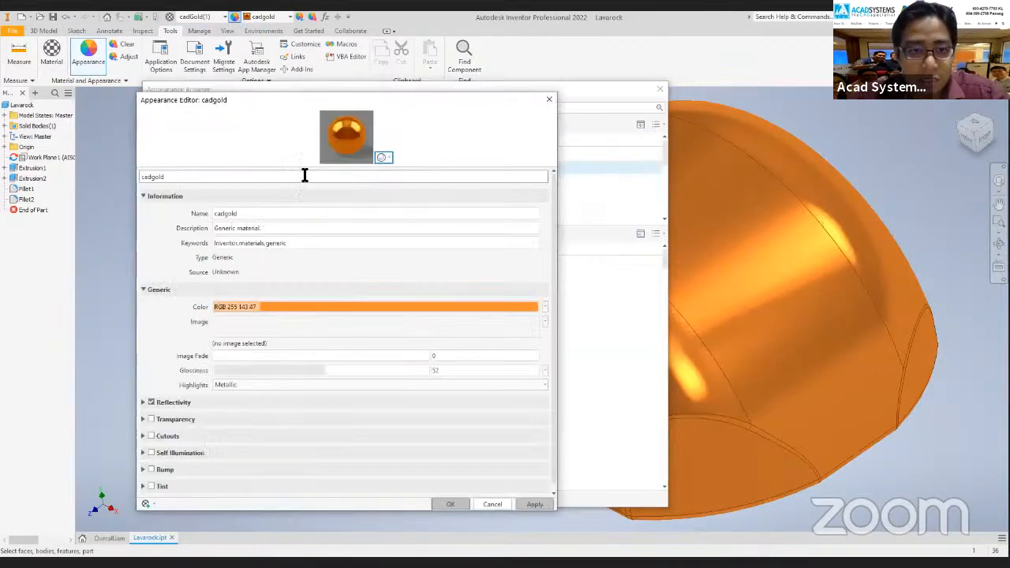
click(288, 307)
click(311, 265)
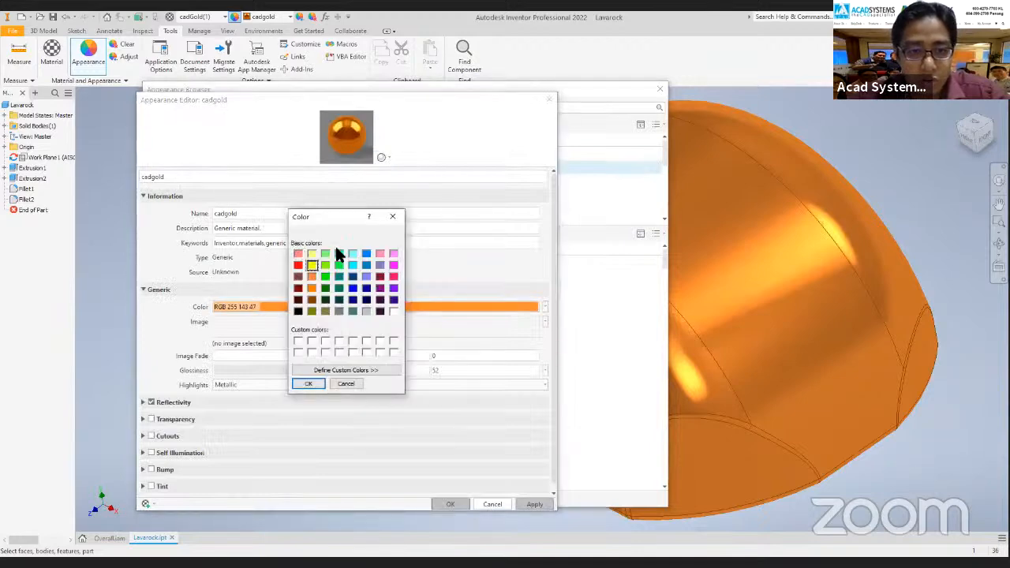
click(308, 384)
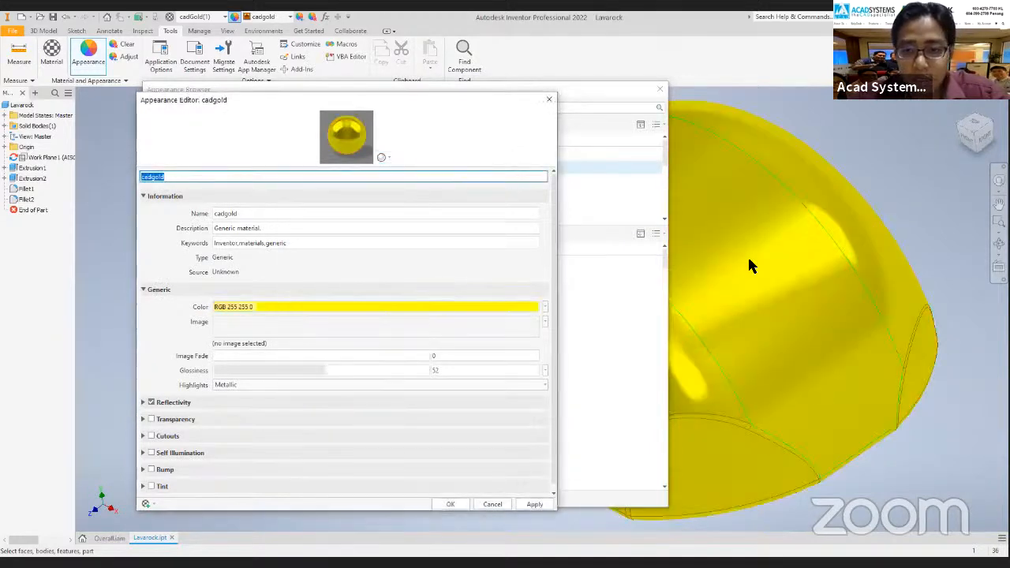
scroll(741, 255, down, 3)
click(733, 231)
scroll(749, 294, up, 3)
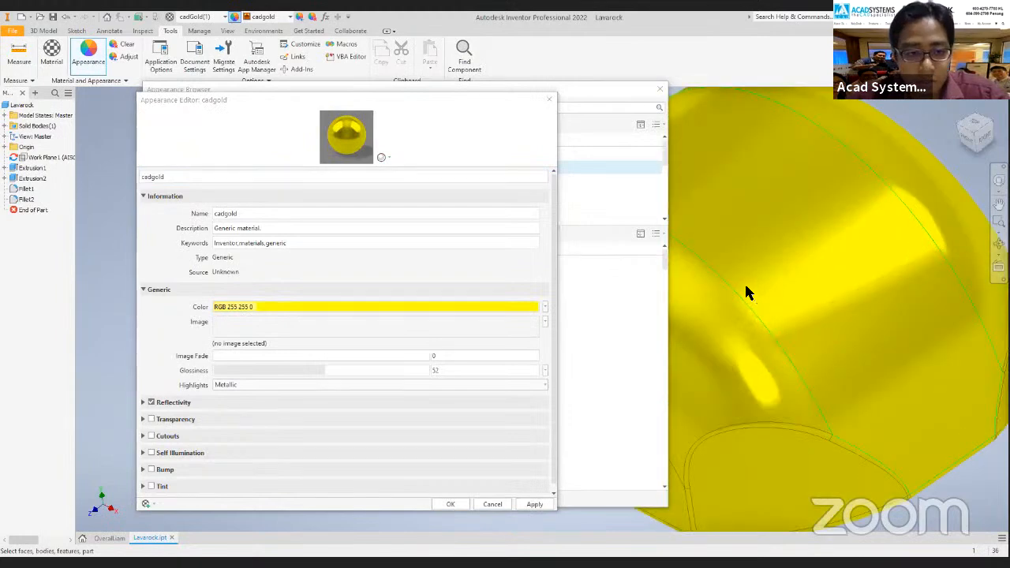
scroll(747, 292, down, 2)
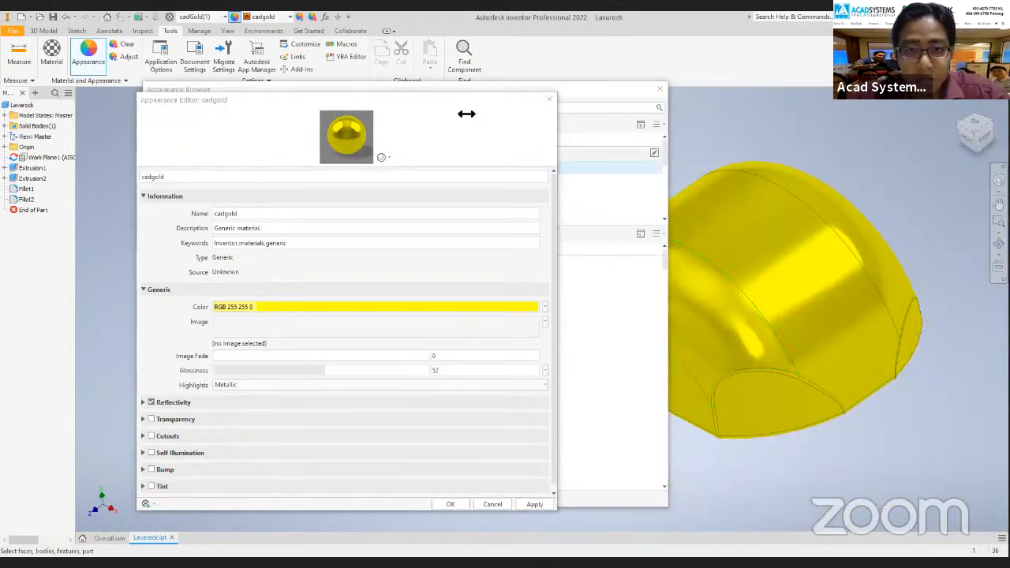
click(536, 101)
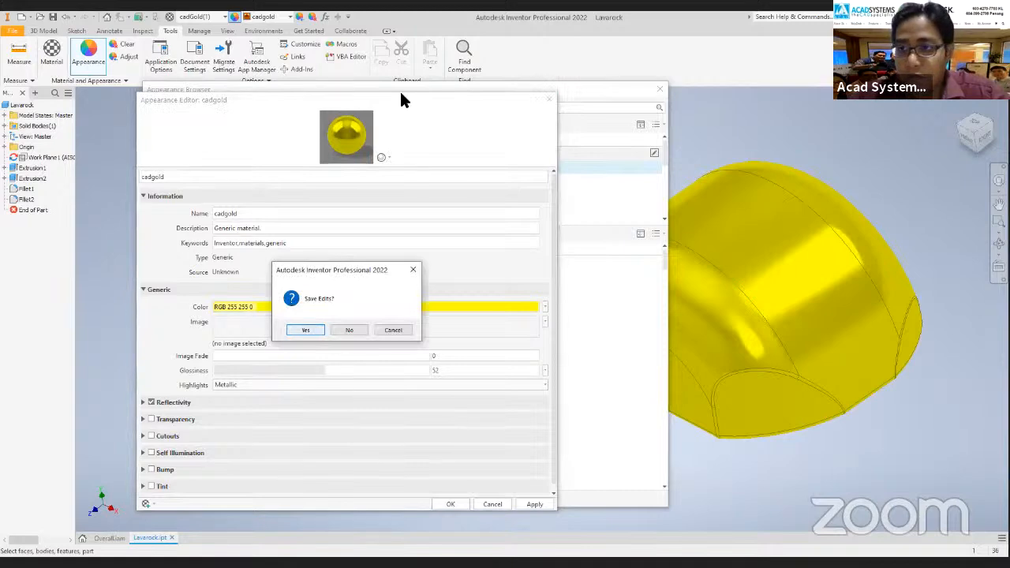
key(Return)
Try a direct reflectivity of 65 and transparency on the cadgold appearance, and discard the edits.
middle_drag(695, 223, 698, 278)
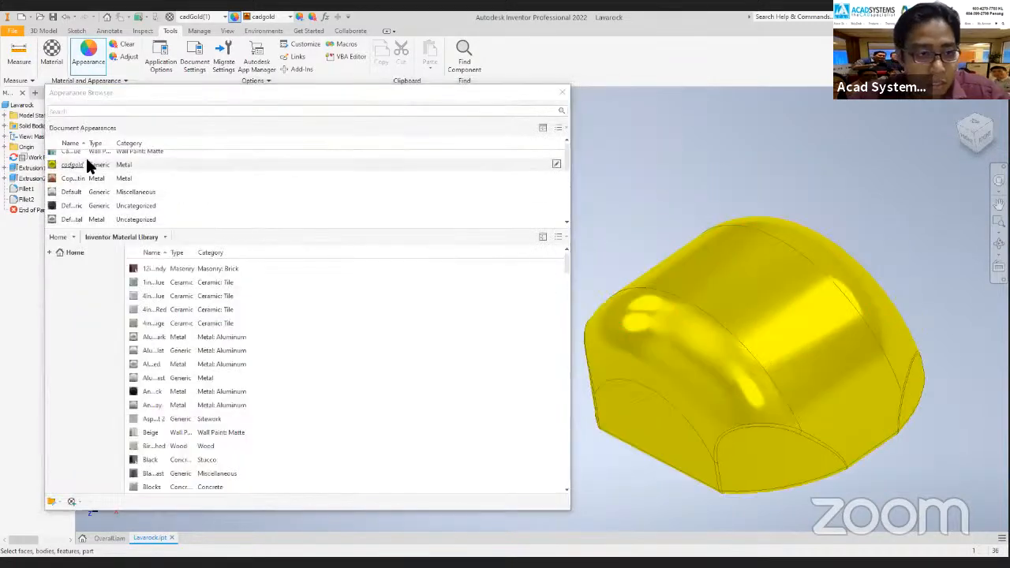
scroll(159, 327, up, 1)
scroll(73, 170, up, 1)
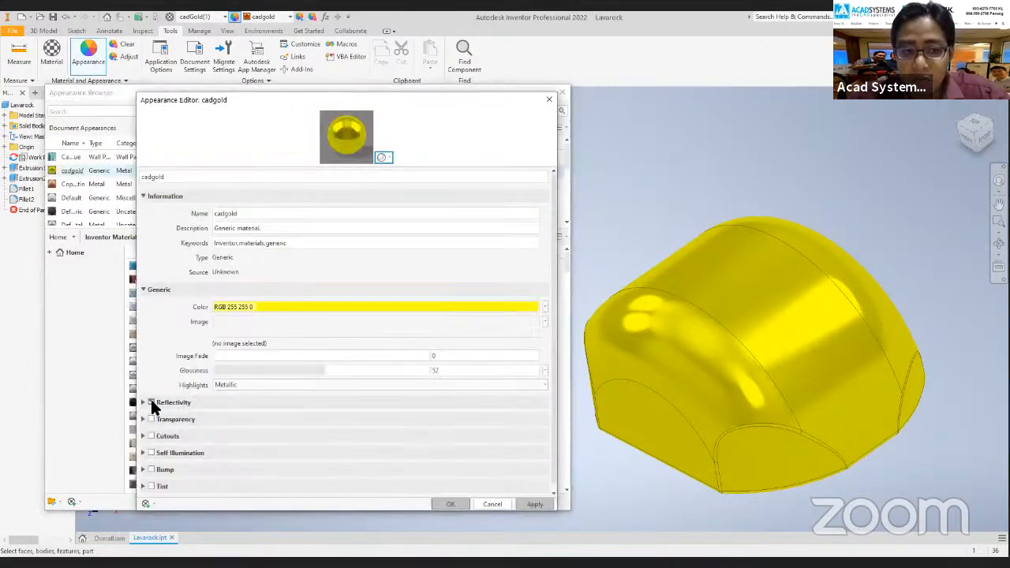
click(151, 403)
drag(300, 419, 352, 418)
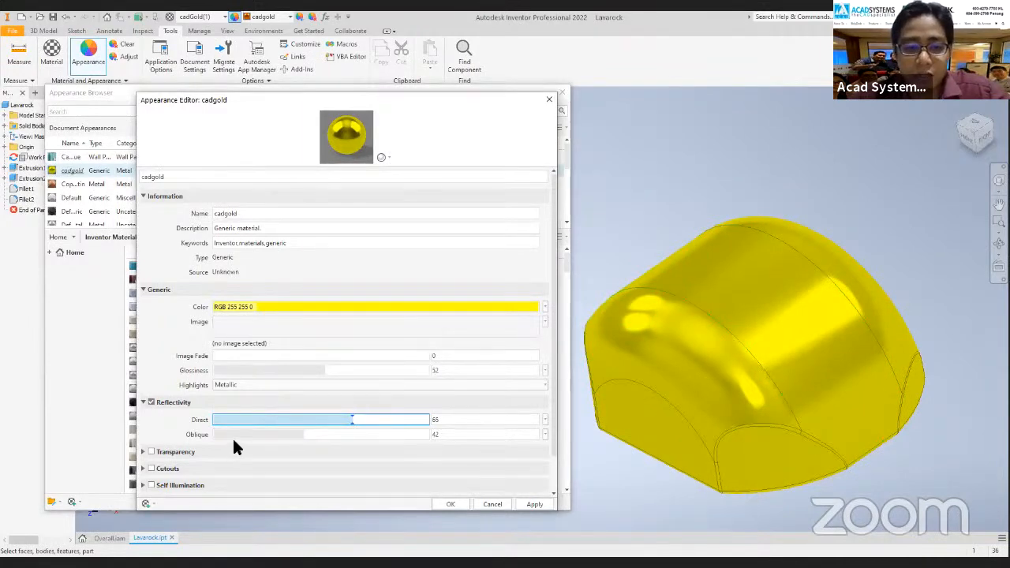
click(151, 453)
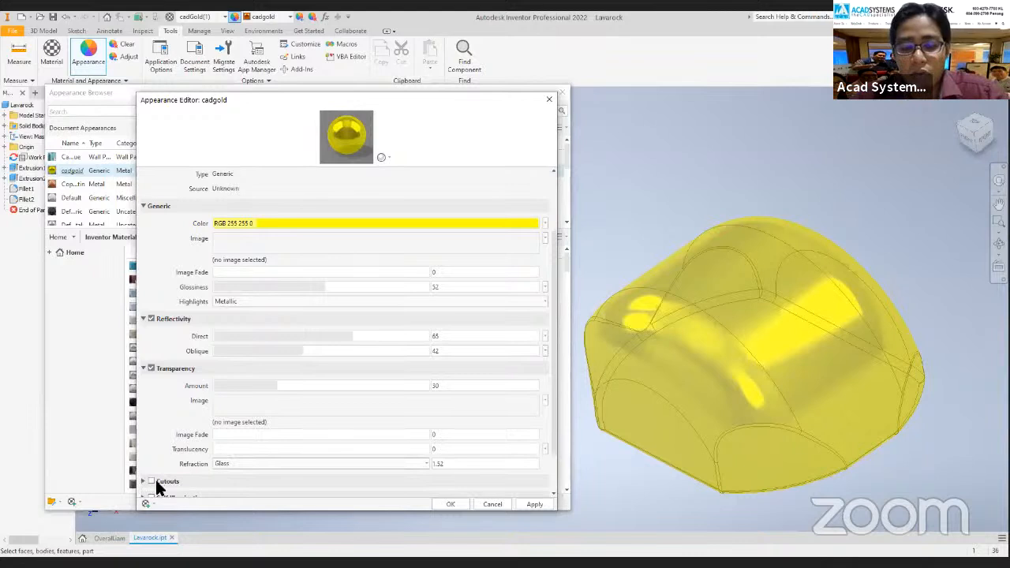
click(549, 98)
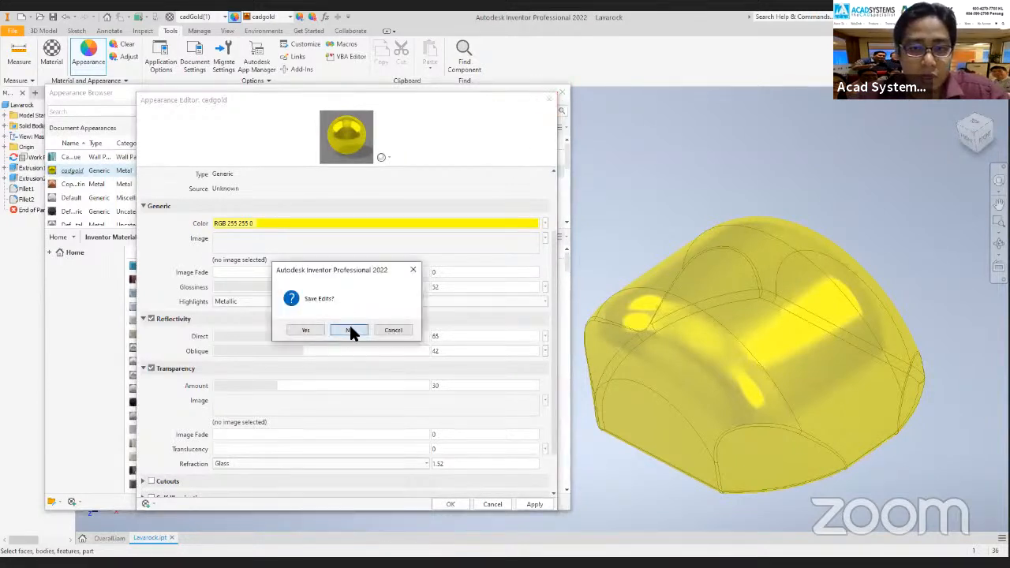
click(349, 330)
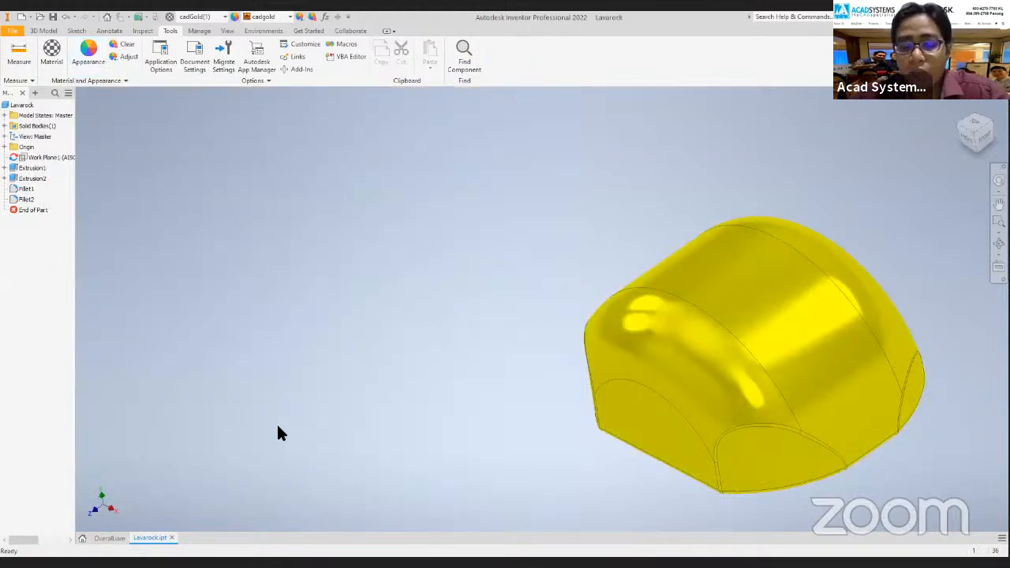
In the Overall.iam assembly, create an in-place part named grating, constrained to the top face of the frame's upper beam.
click(111, 538)
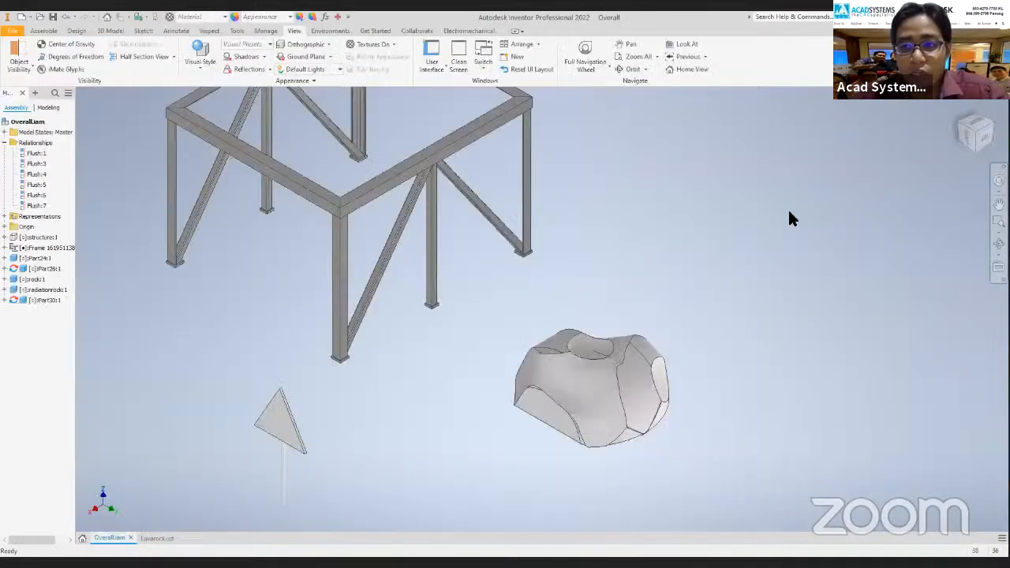
click(669, 70)
scroll(302, 193, down, 3)
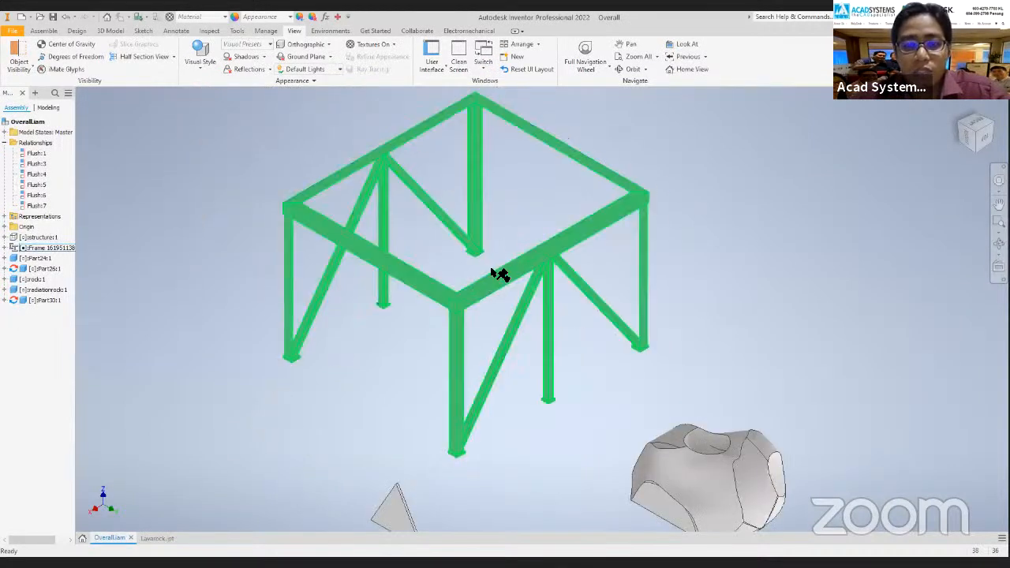
click(45, 31)
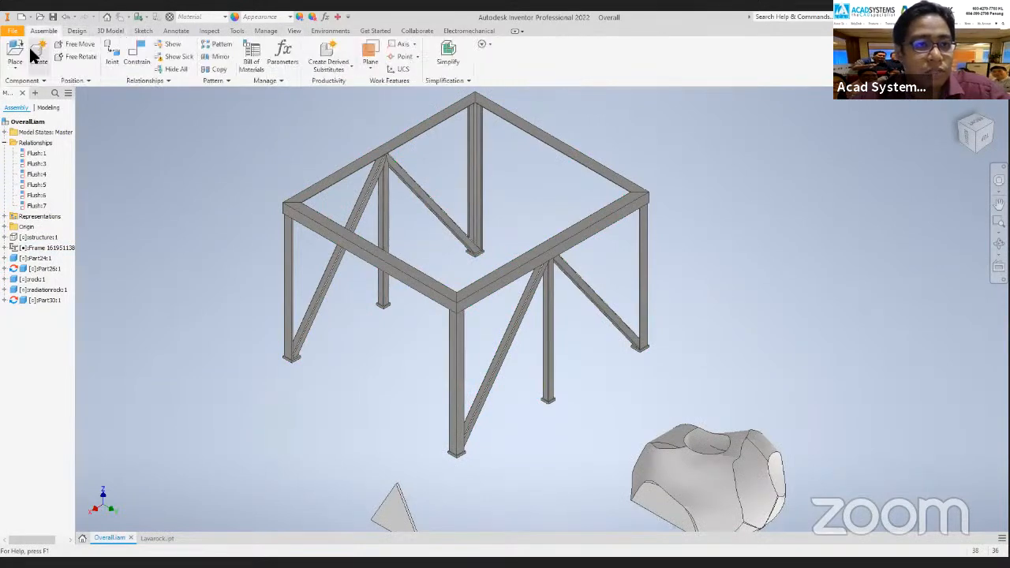
click(38, 55)
text(drating)
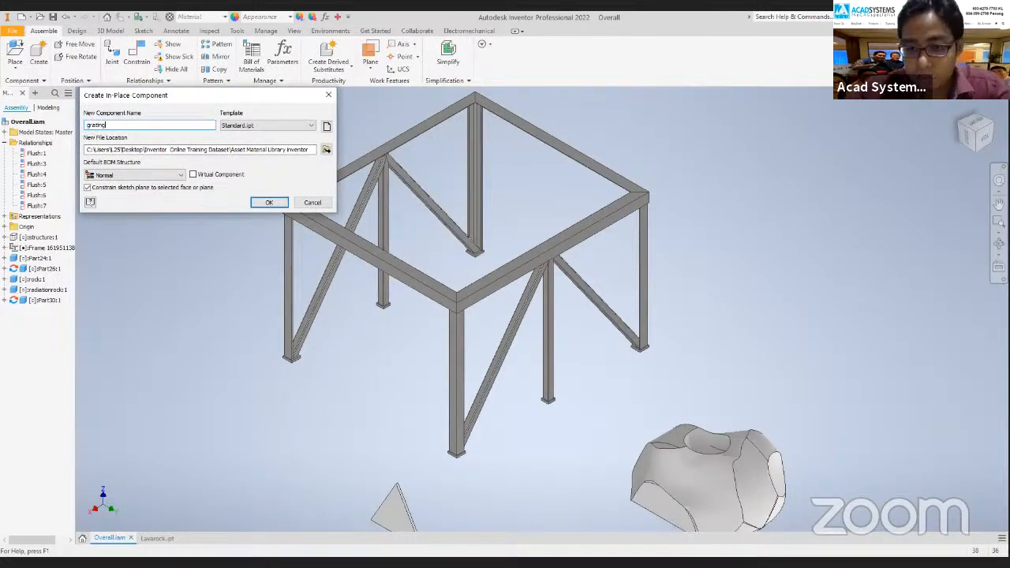
click(269, 202)
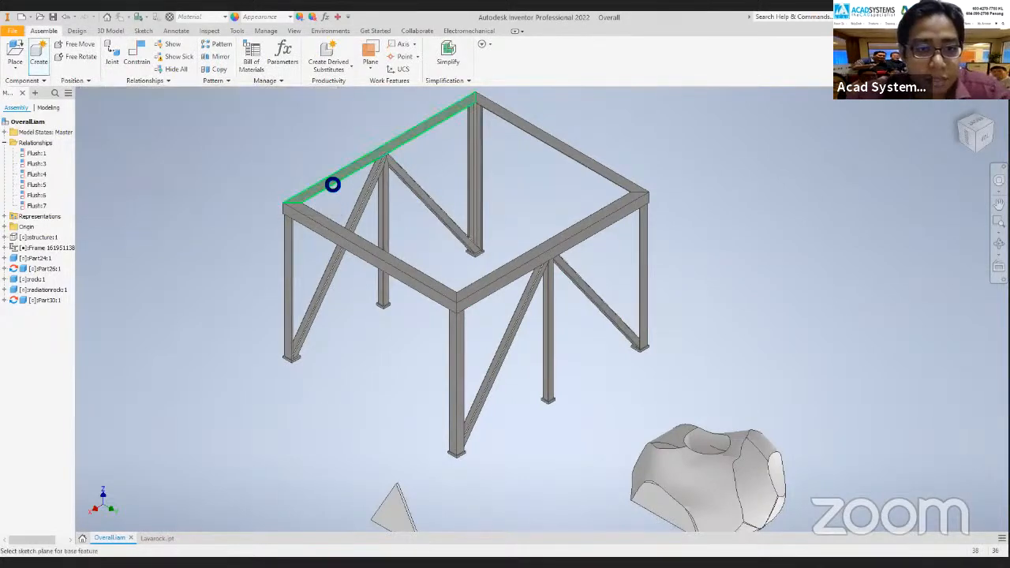
click(330, 188)
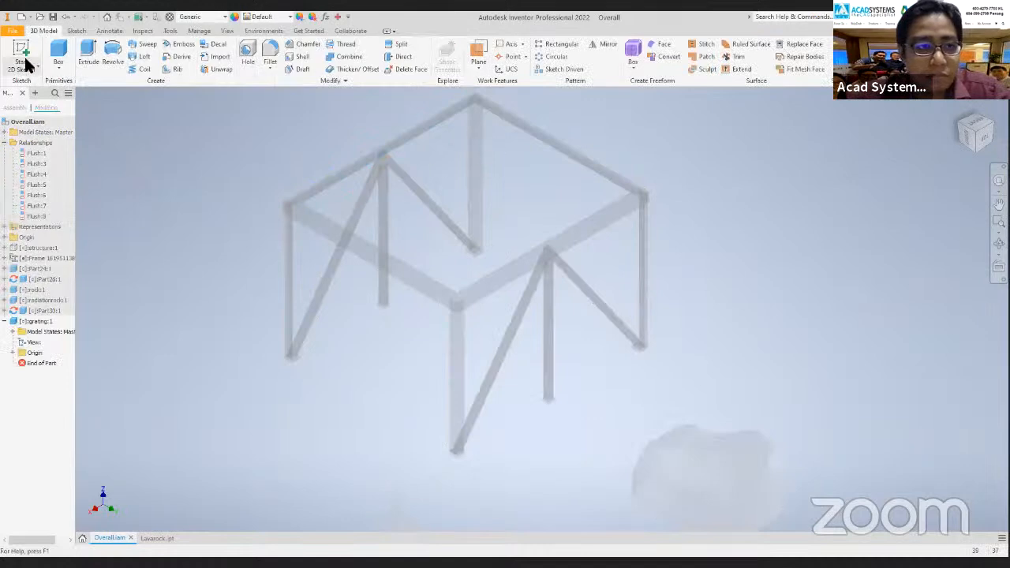
Sketch a rectangle of about 19.8 by 18 in on the beam's top face, spanning the frame's corners, and finish the sketch.
click(22, 57)
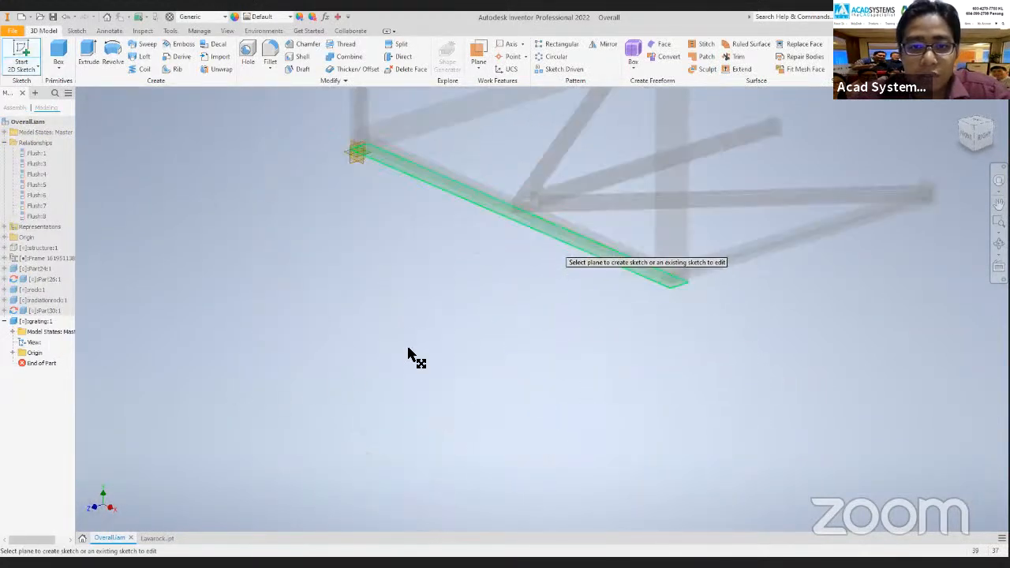
click(532, 207)
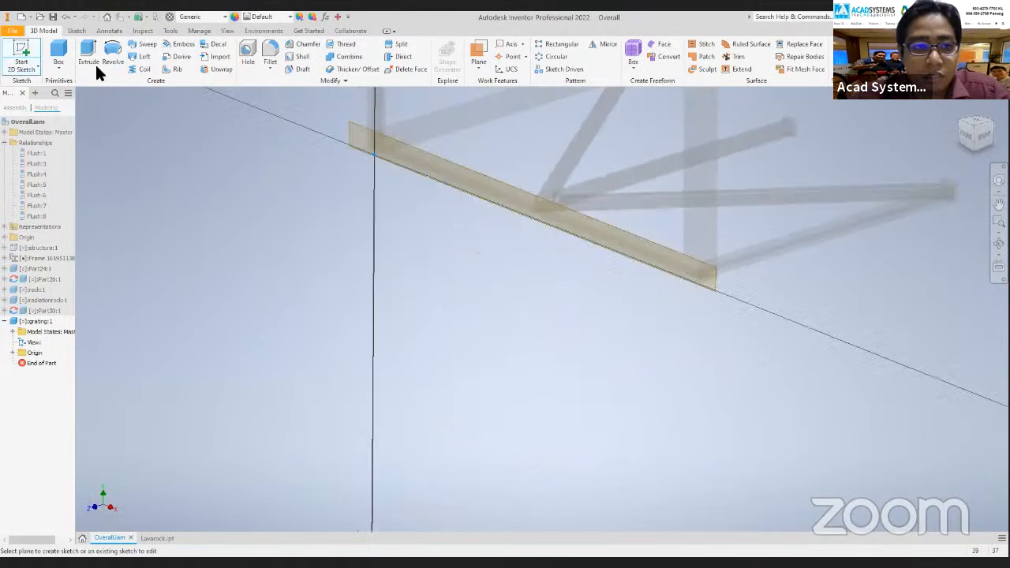
key(r)
scroll(403, 181, up, 3)
click(403, 180)
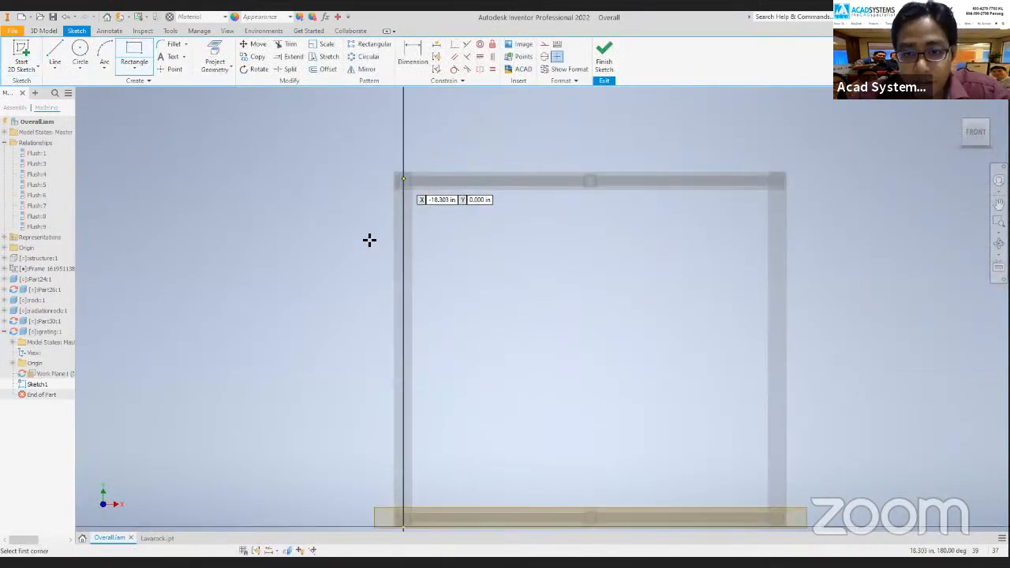
middle_drag(779, 519, 637, 374)
click(637, 379)
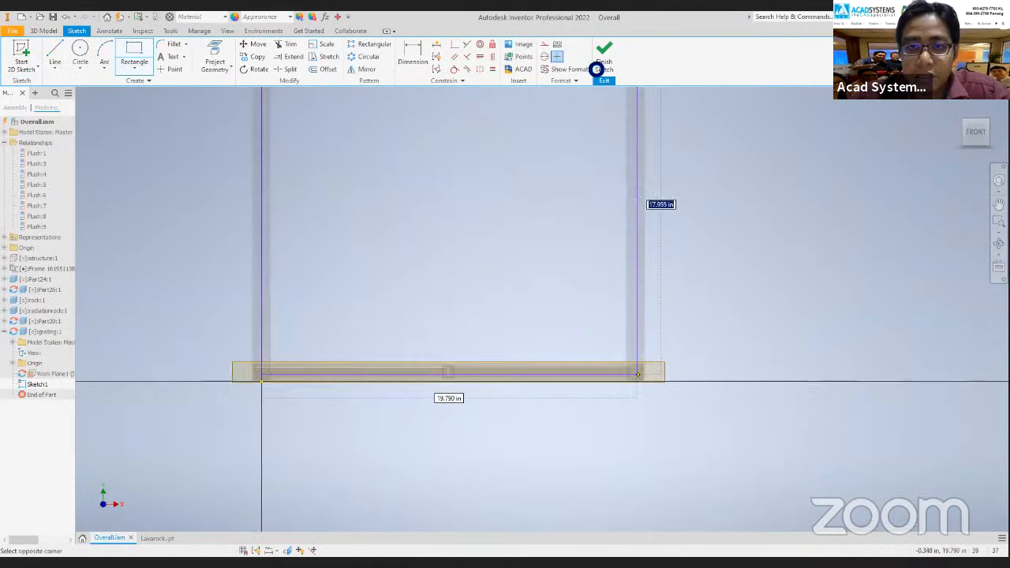
click(599, 65)
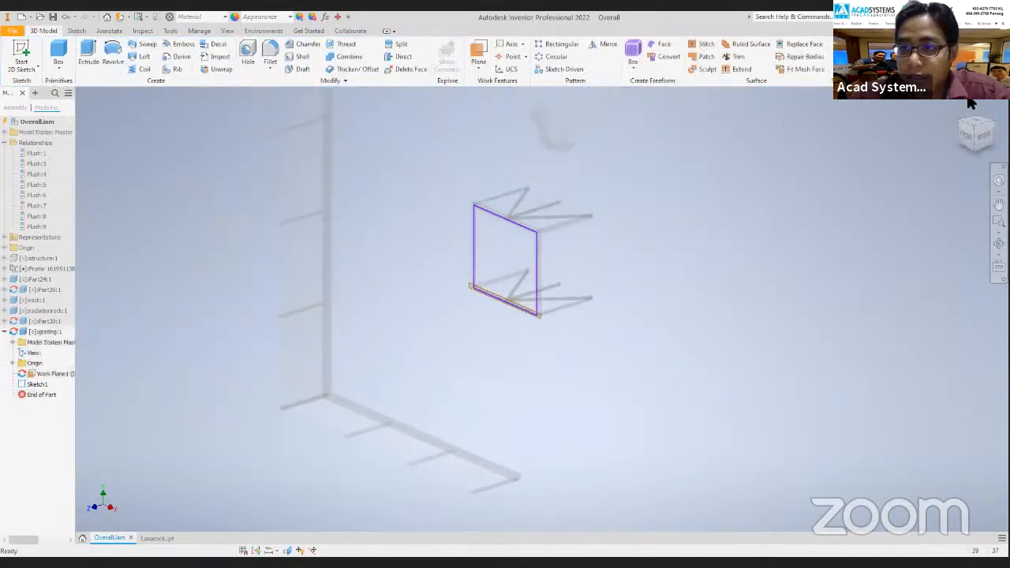
Extrude the rectangle 0.1 in into a thin plate and hide the grating part's work plane.
click(963, 120)
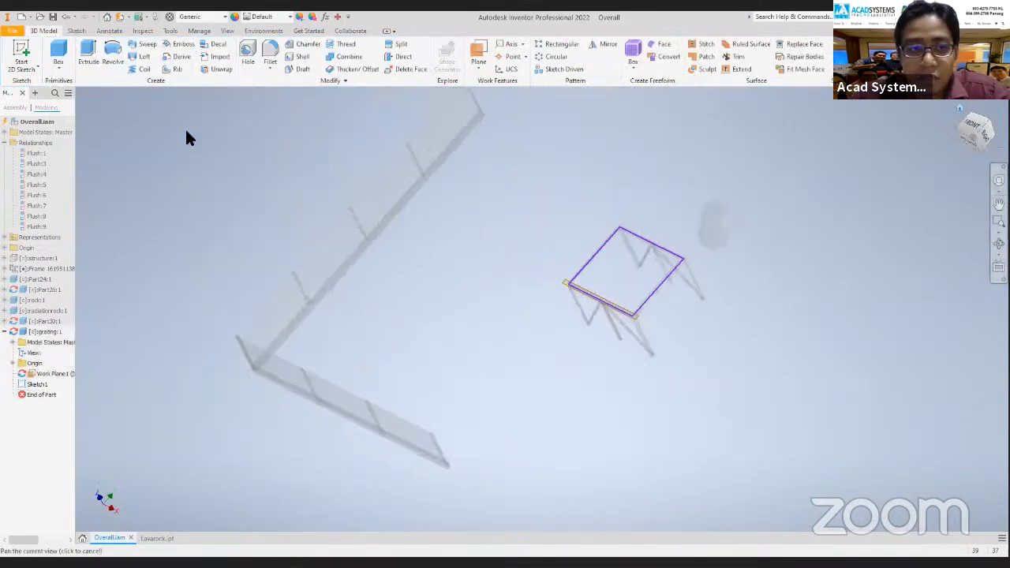
click(85, 54)
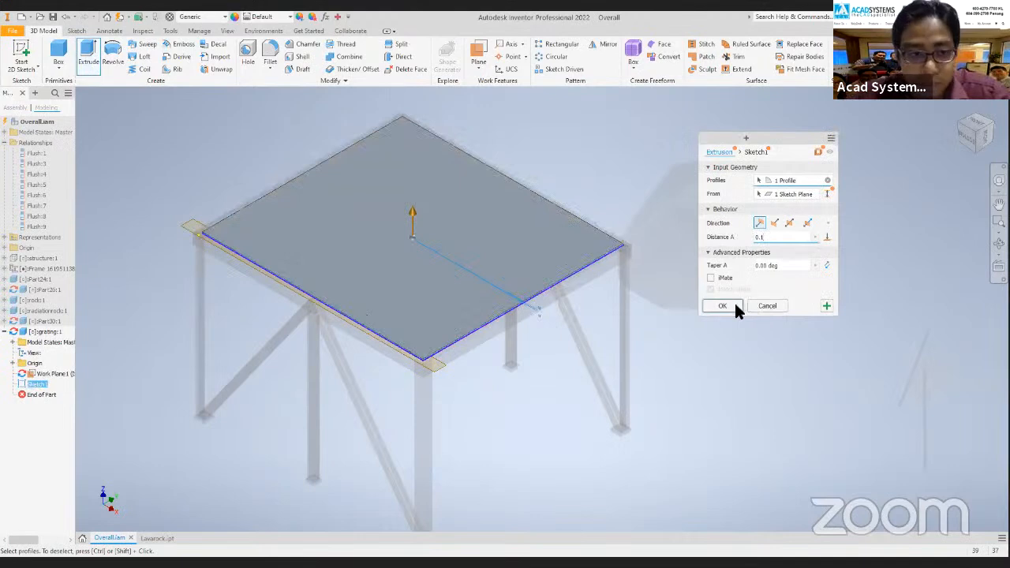
right_click(44, 383)
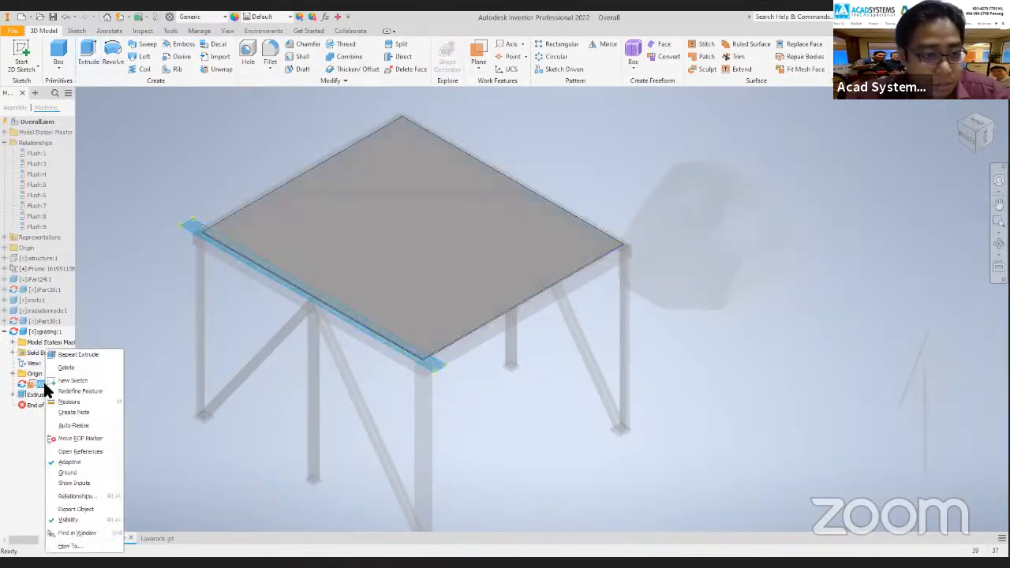
click(79, 518)
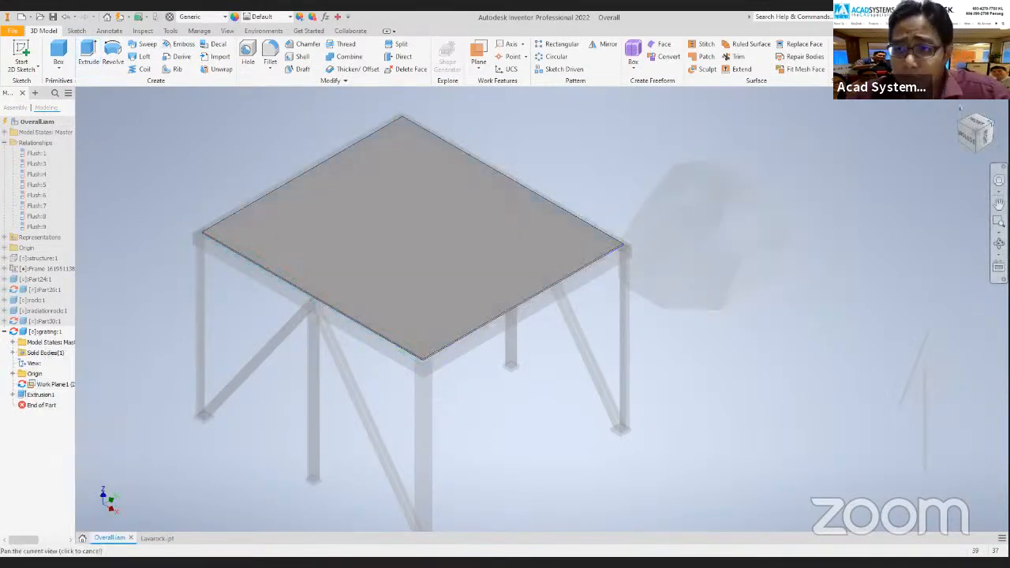
Return to the Overall assembly, and reopen the grating part for in-place editing.
click(977, 135)
scroll(460, 298, up, 3)
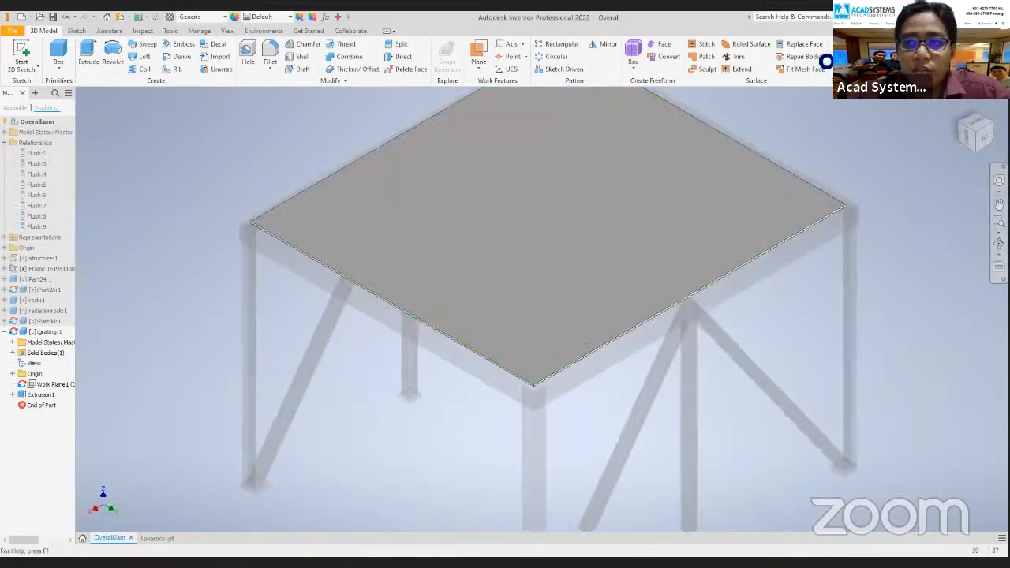
click(848, 55)
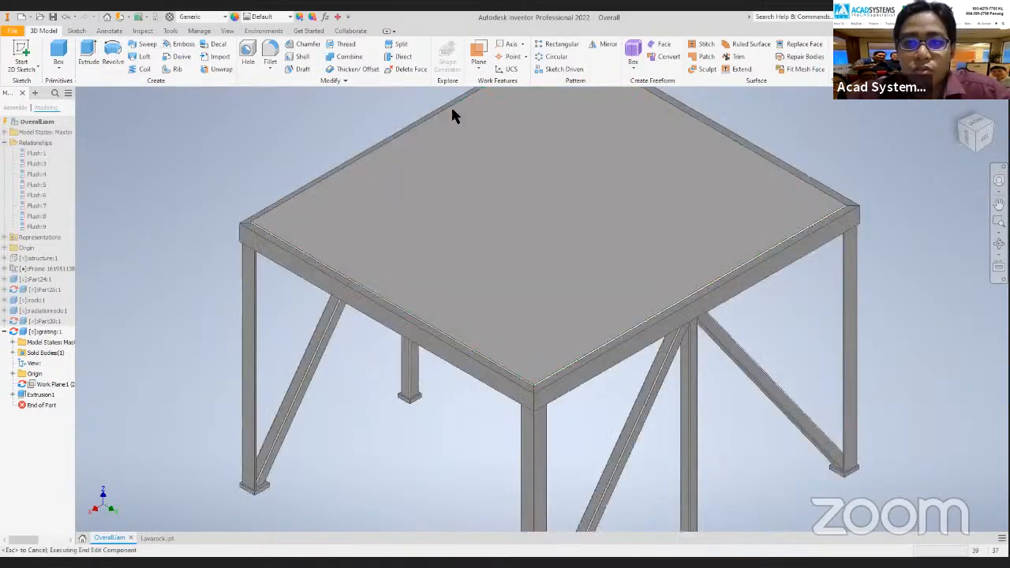
right_click(35, 332)
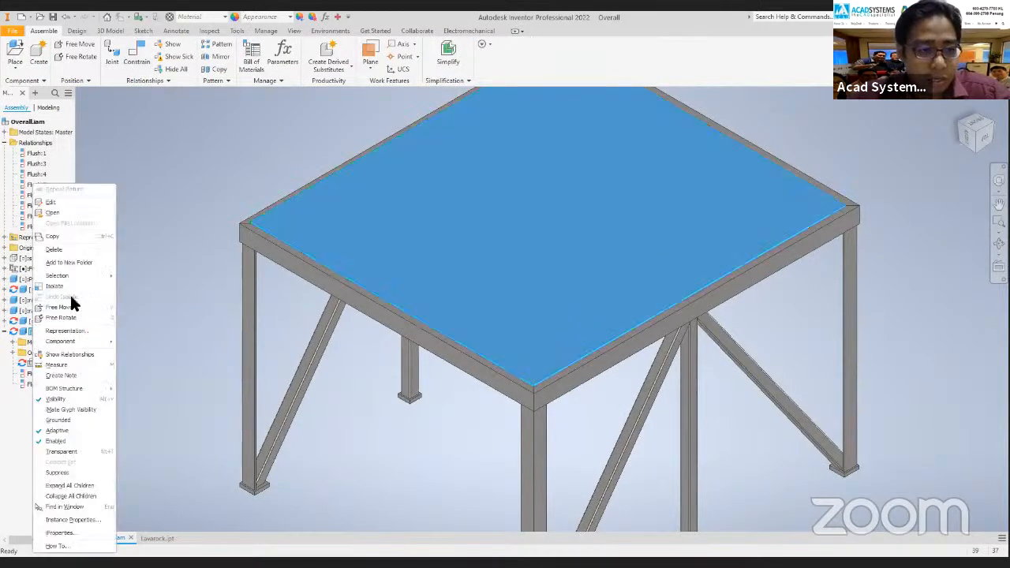
click(53, 207)
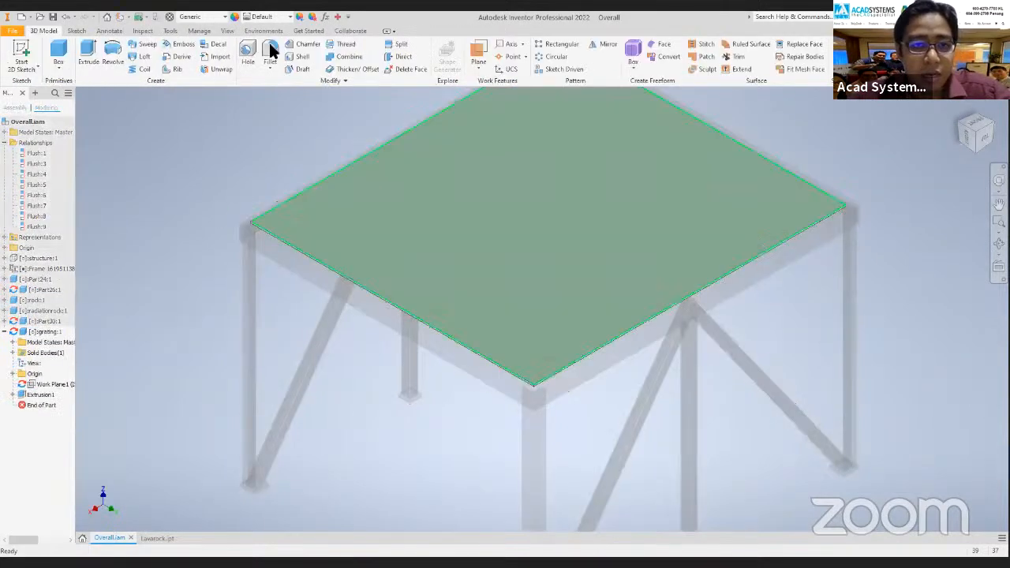
Try a hole near the plate's corner with a rectangular pattern of 30 at 1.0 in spacing along the edge, and discard both.
key(h)
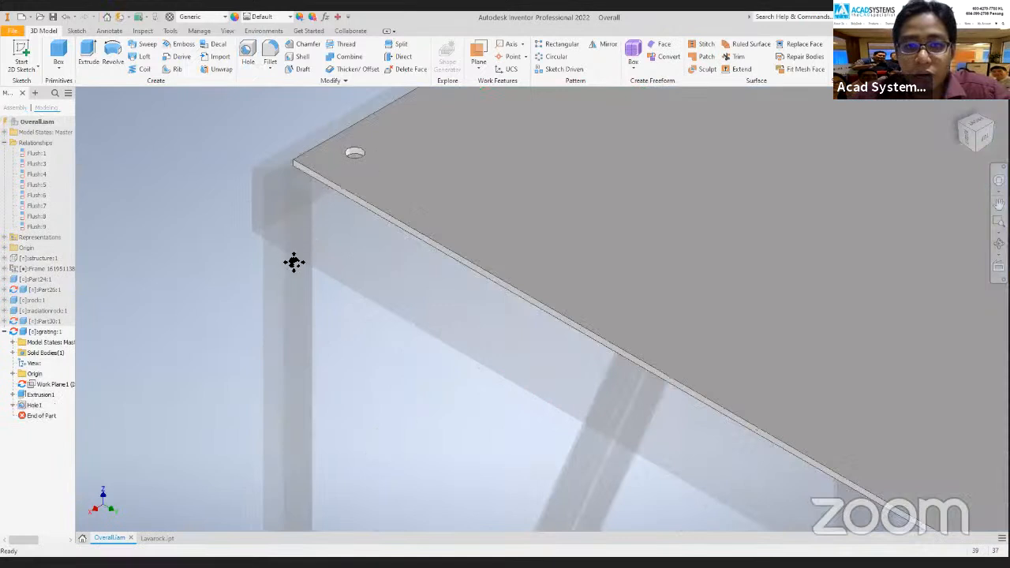
click(552, 49)
click(350, 206)
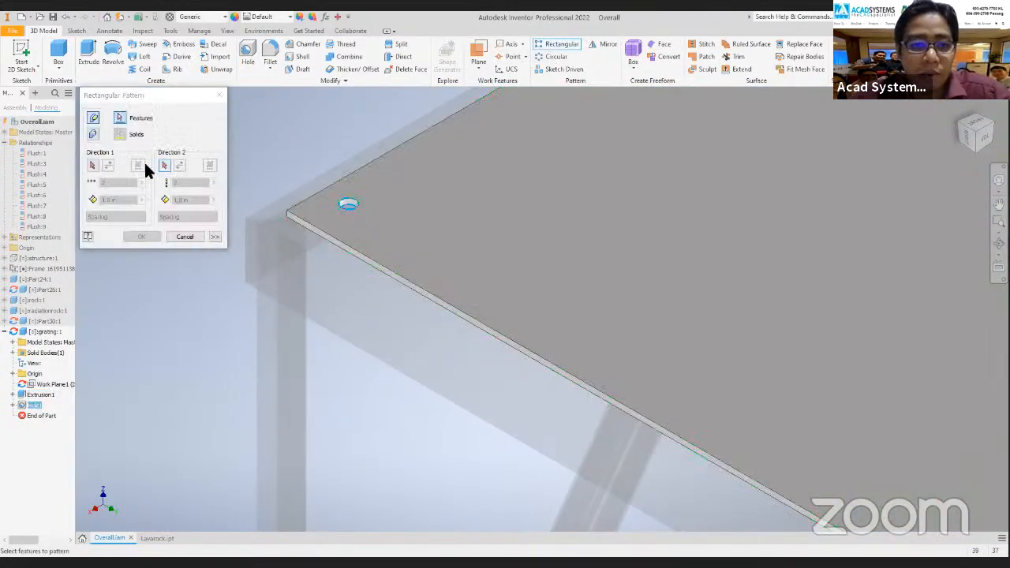
click(93, 167)
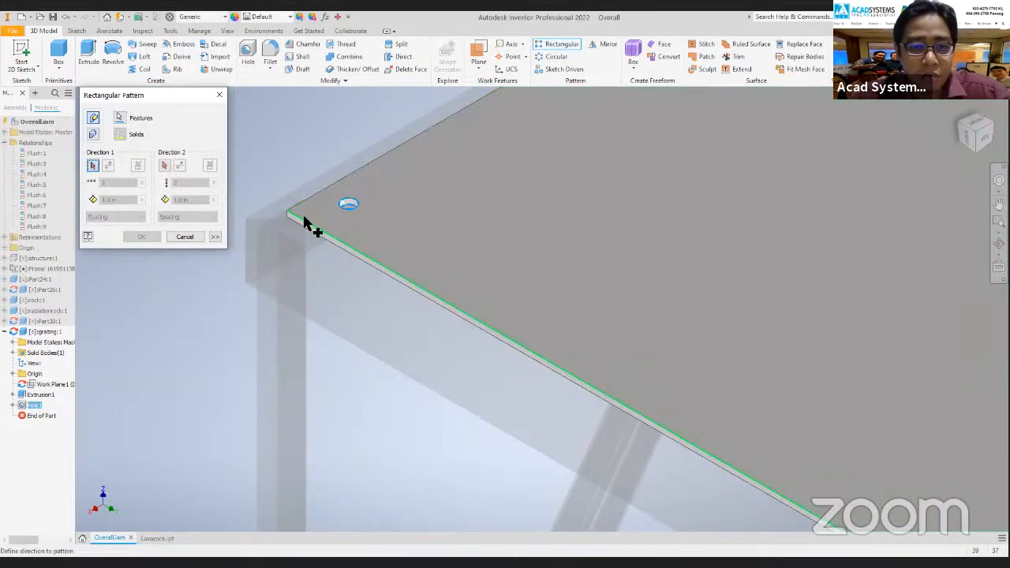
click(294, 219)
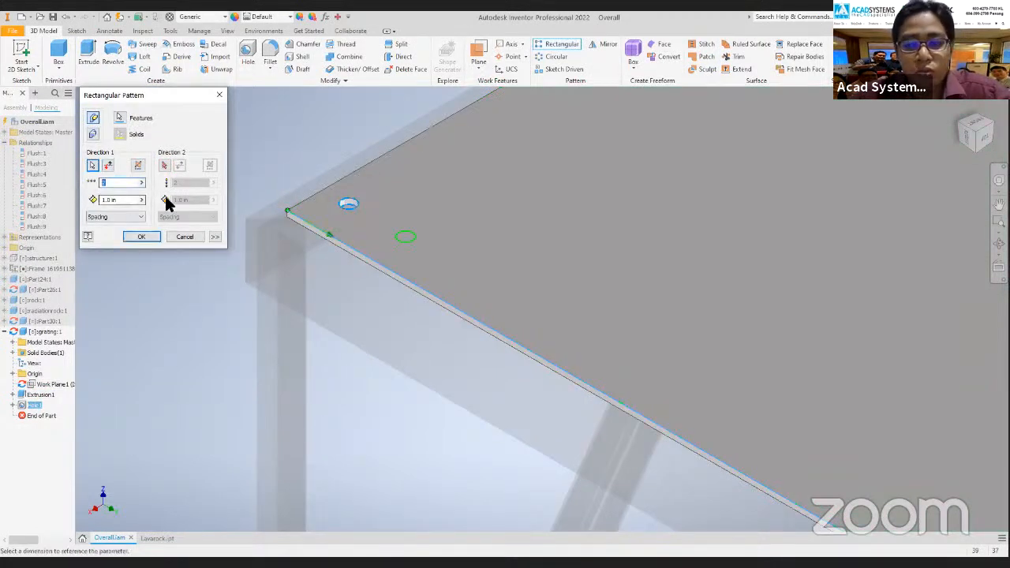
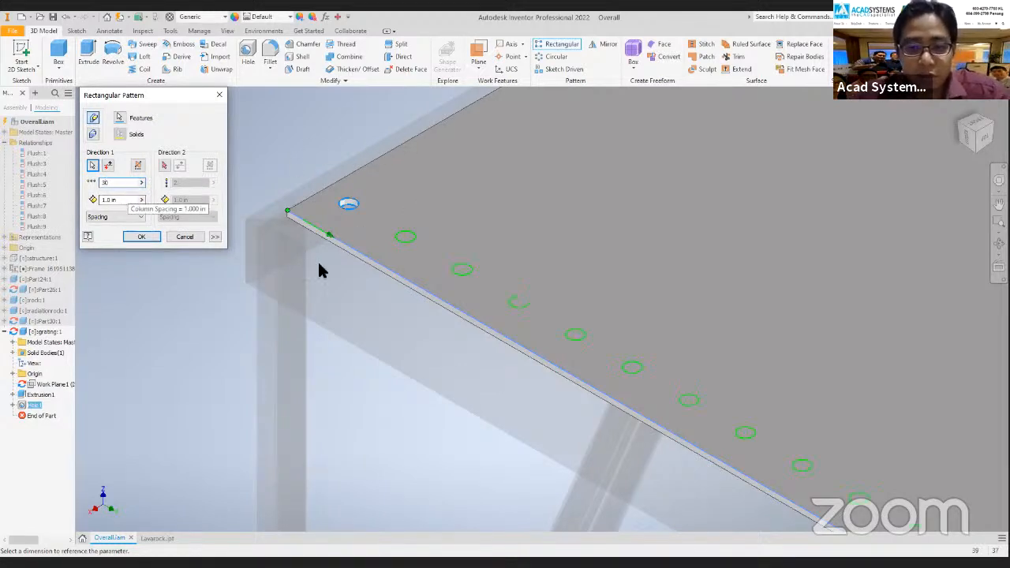
scroll(358, 284, down, 3)
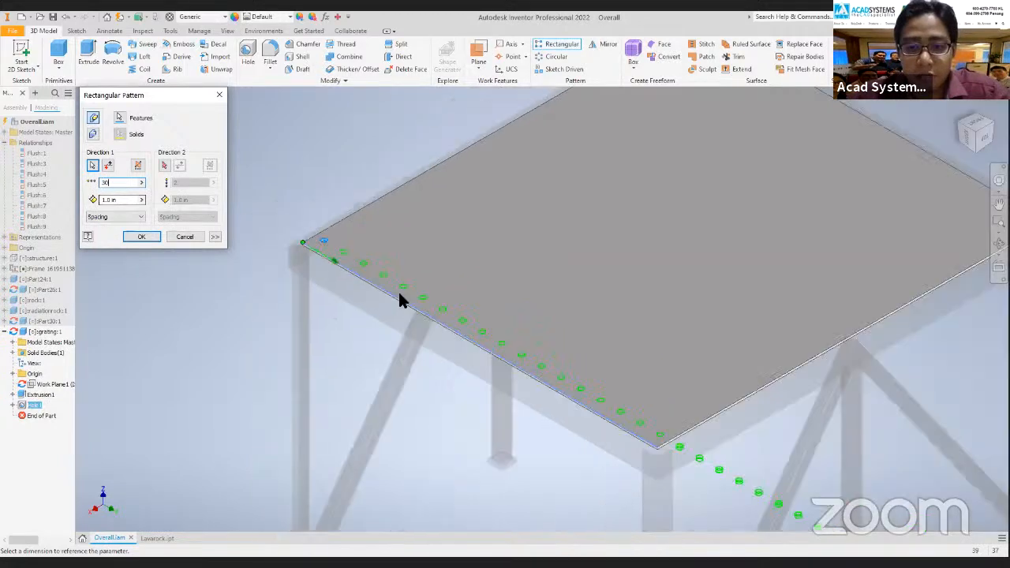
click(164, 165)
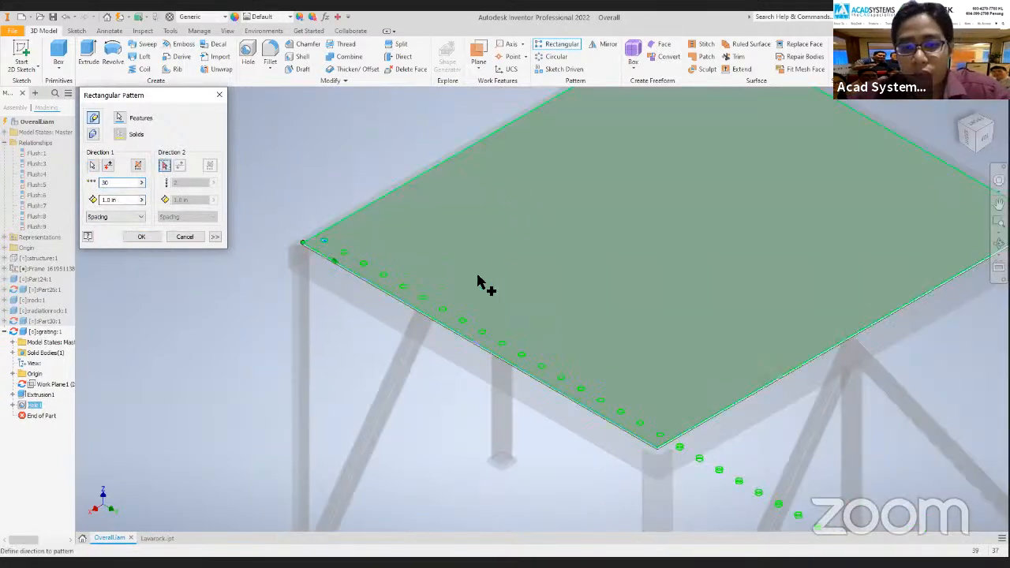
click(184, 237)
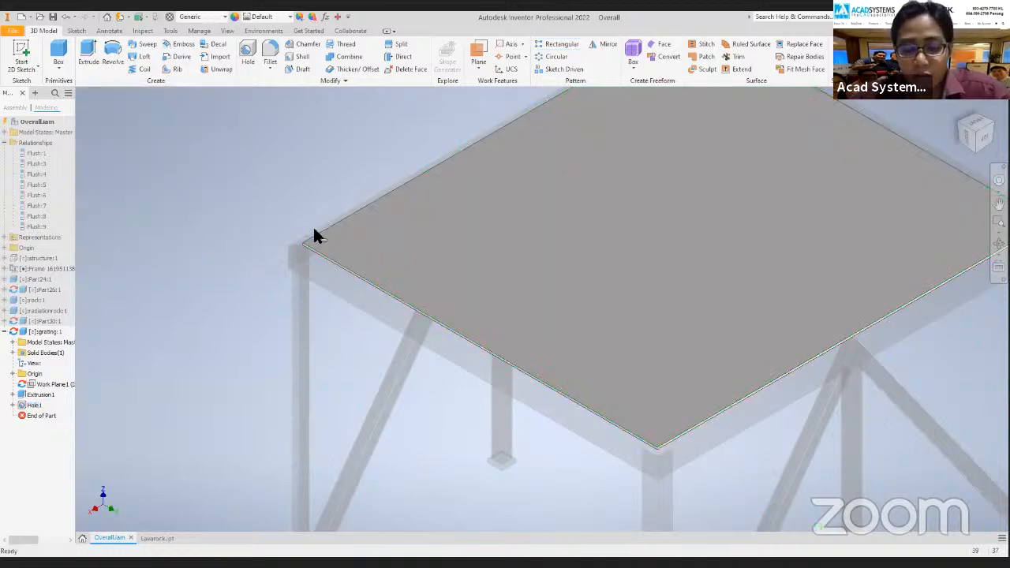
key(ctrl+z)
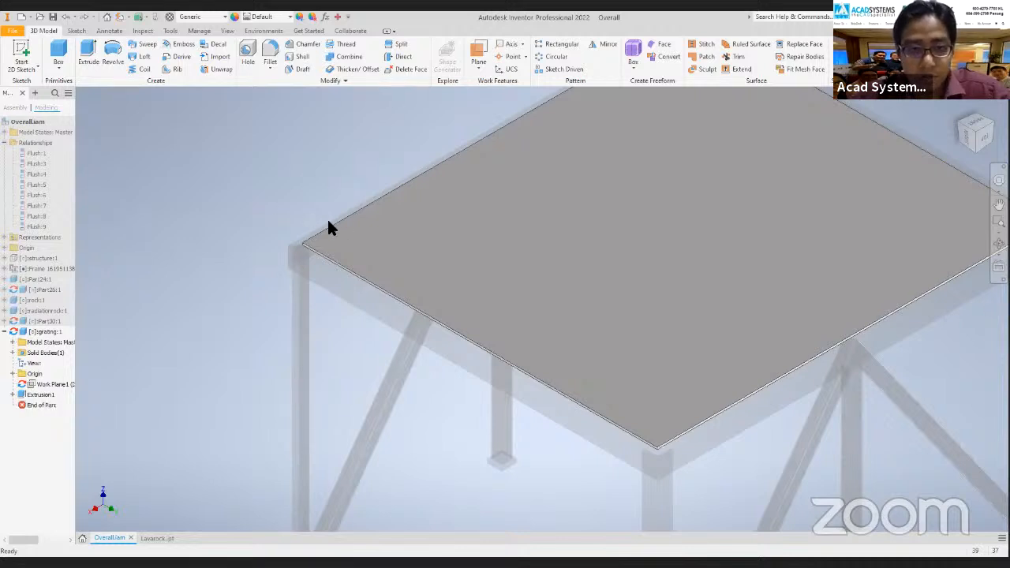
Create a new Generic document appearance for the grating part and name it grating.
click(172, 21)
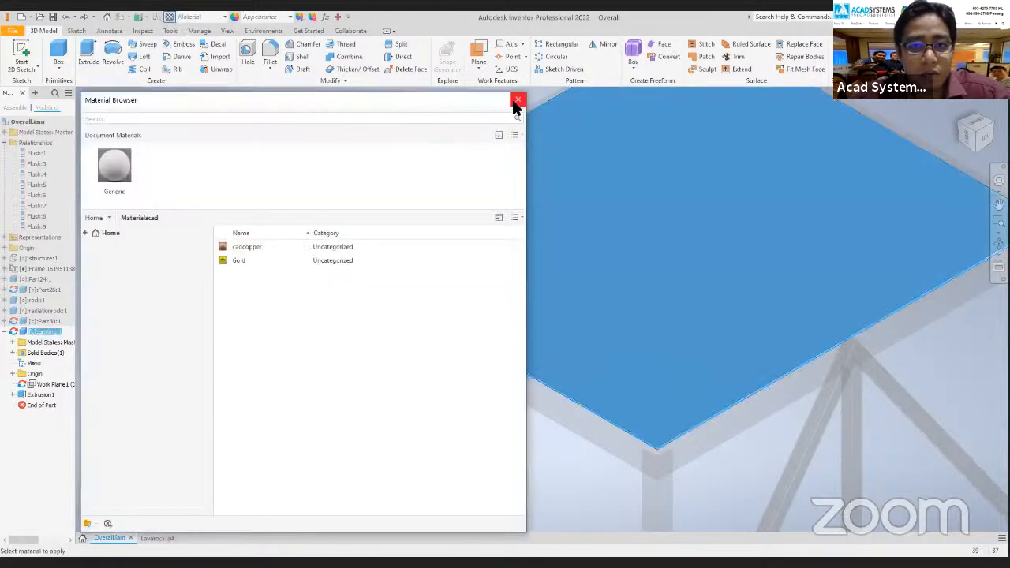
click(518, 99)
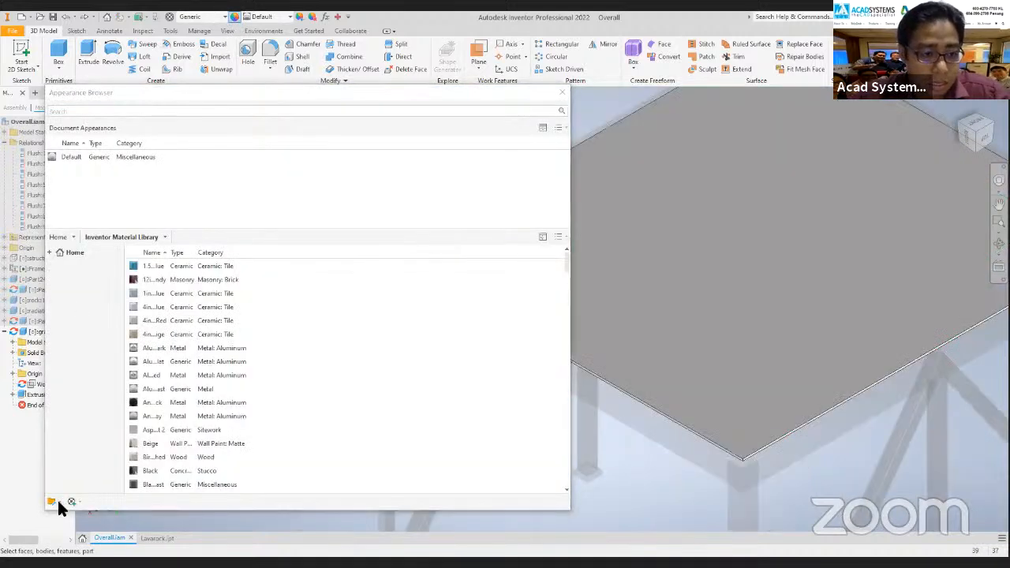
click(60, 501)
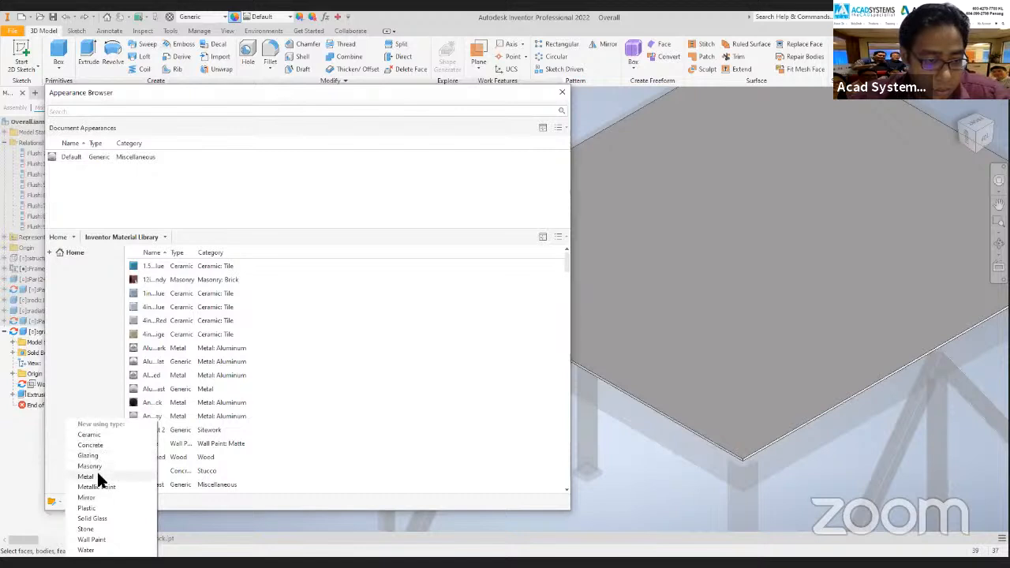
click(51, 501)
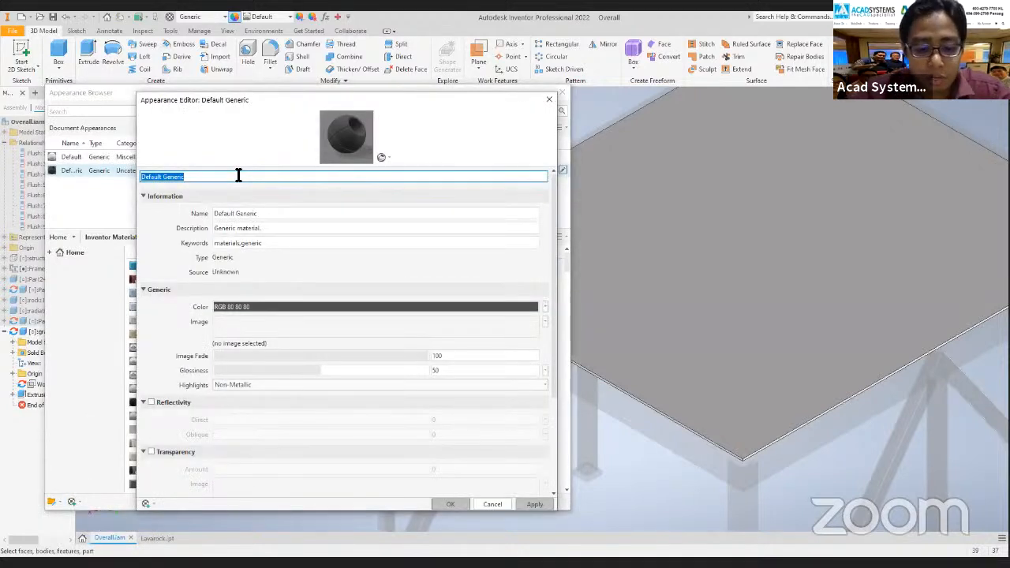
text(gre)
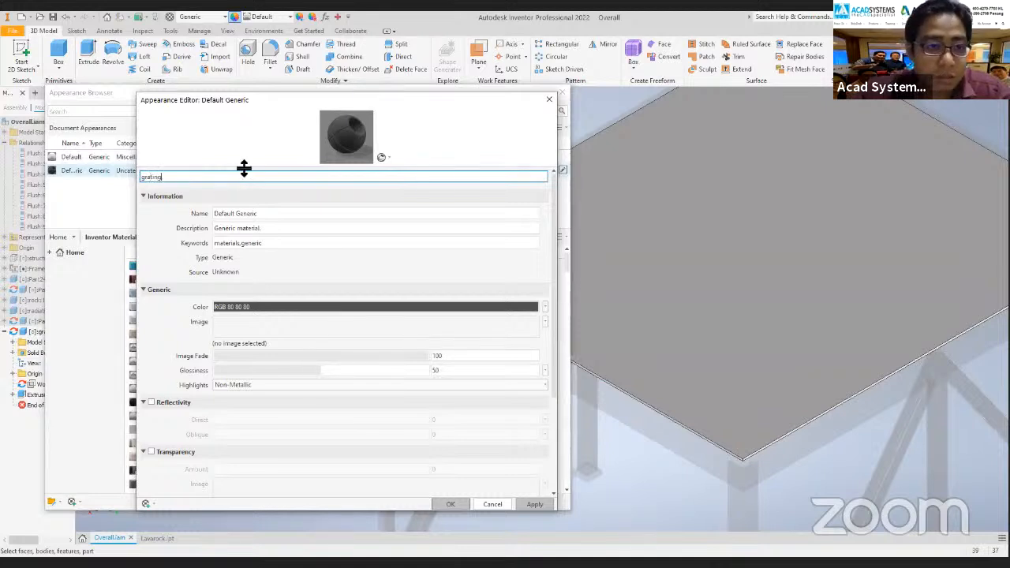
key(Return)
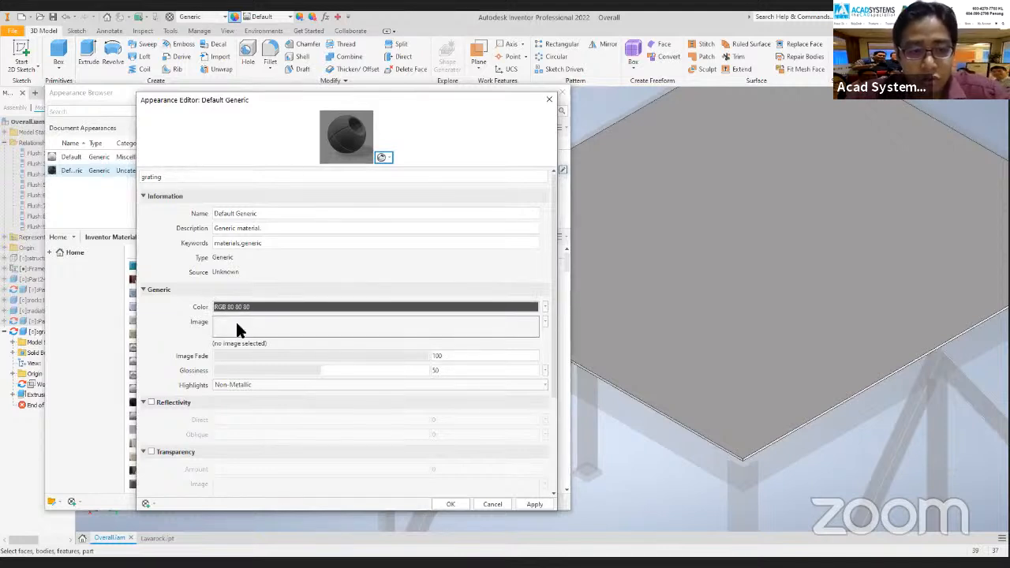
Set the grating appearance's color to light gray, RGB 192 192 192.
click(272, 309)
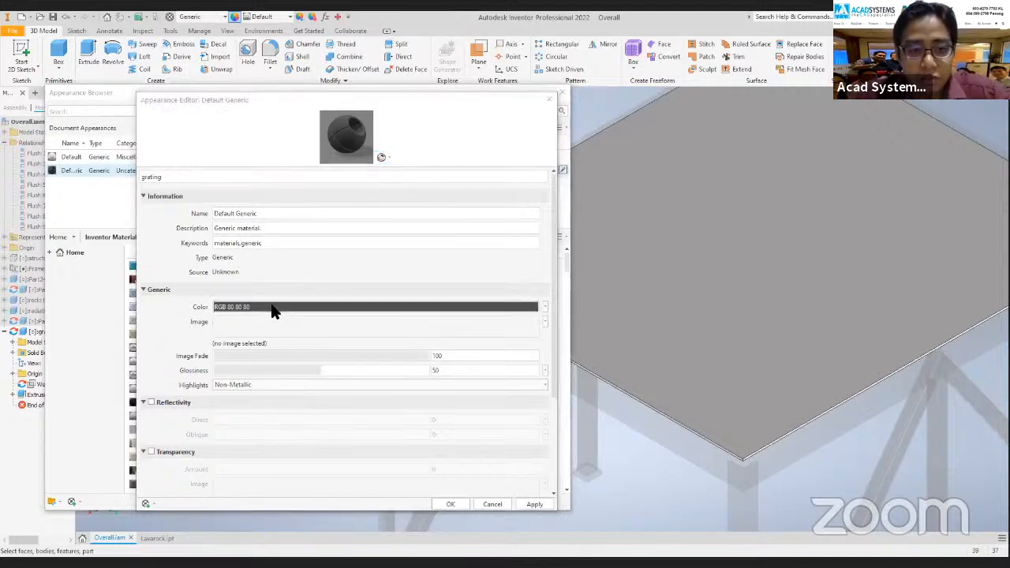
click(365, 310)
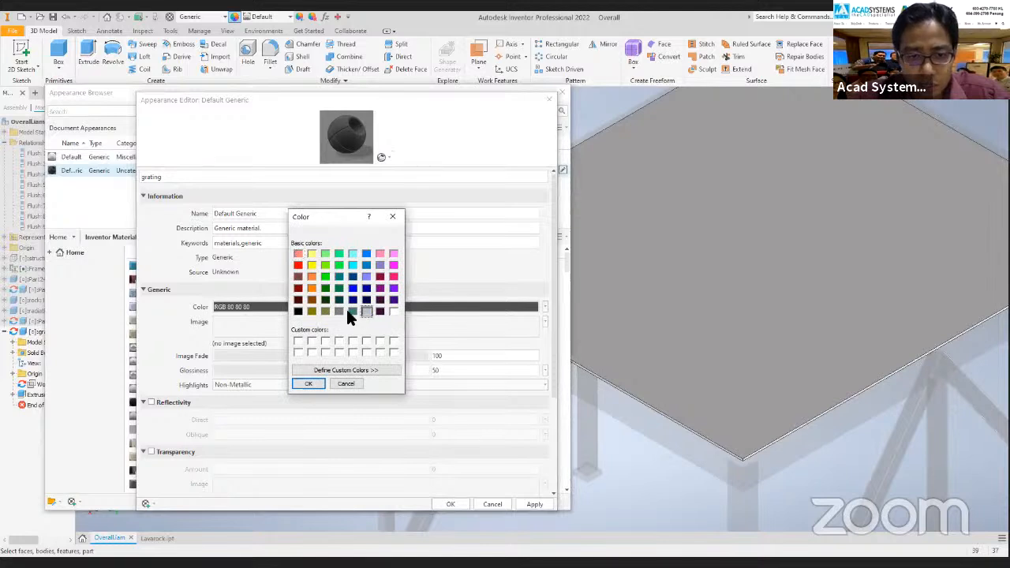
click(308, 384)
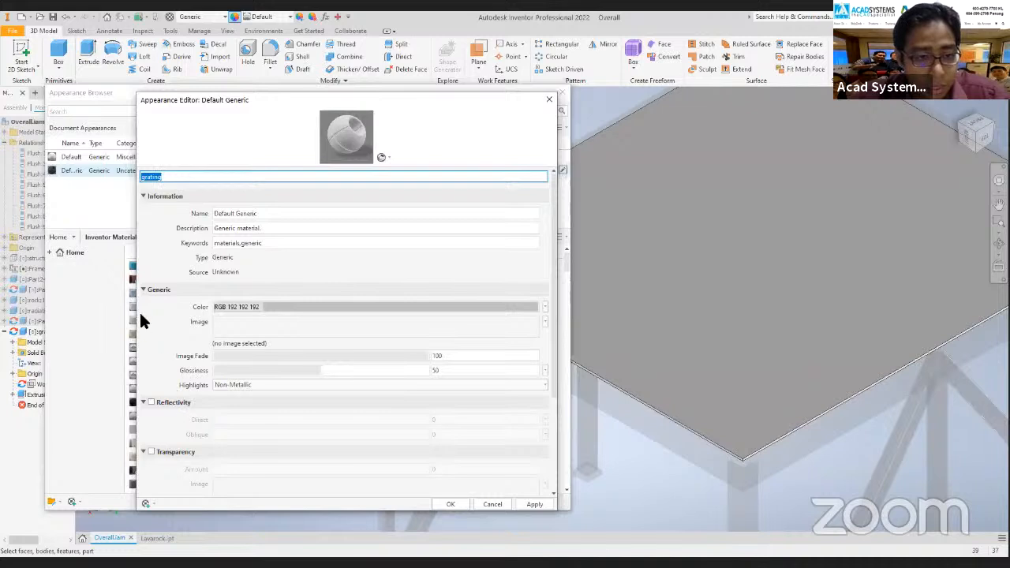
Enable Cutouts on the grating appearance and open the image selection for its cutout.
click(142, 289)
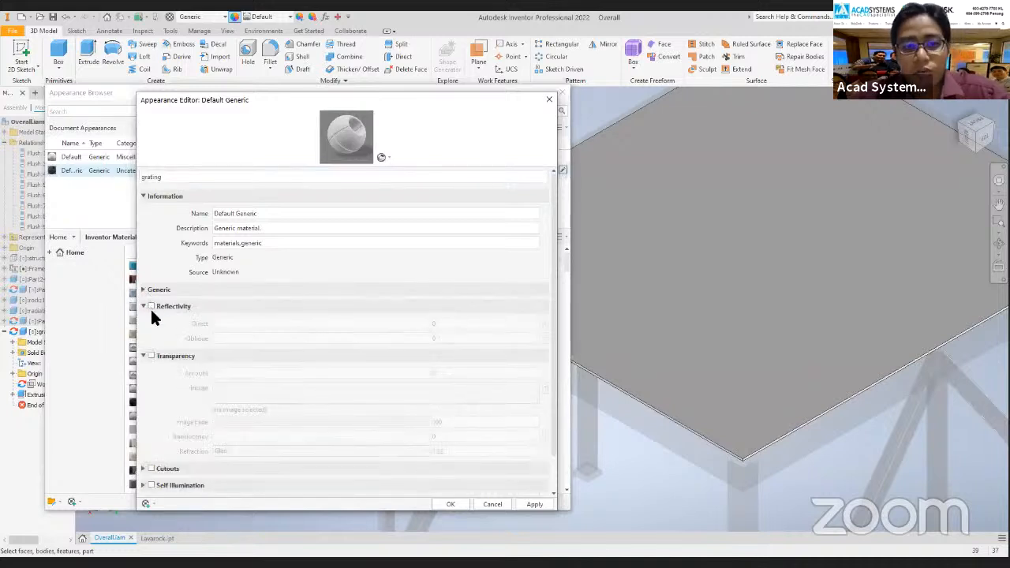
click(142, 307)
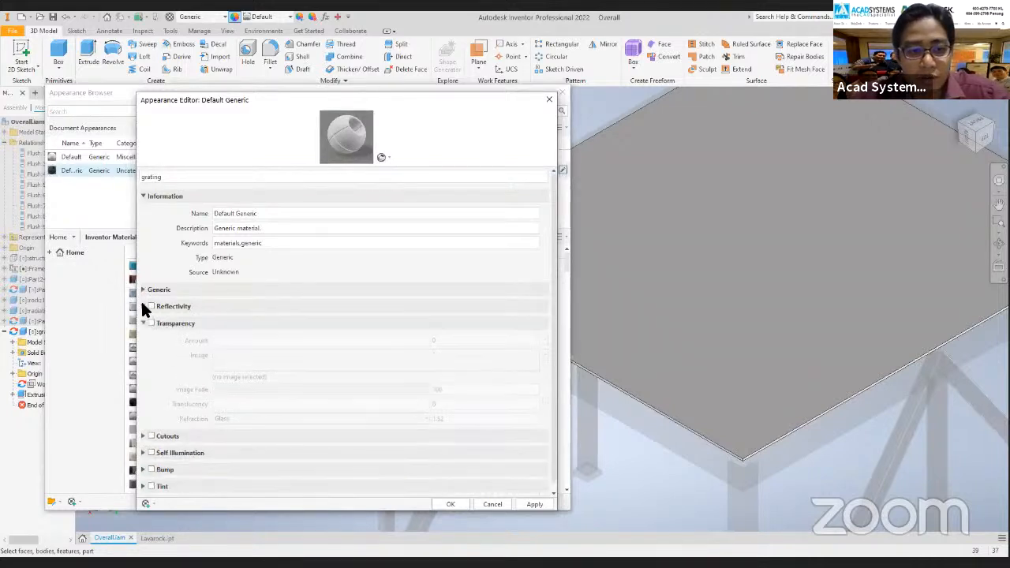
click(142, 323)
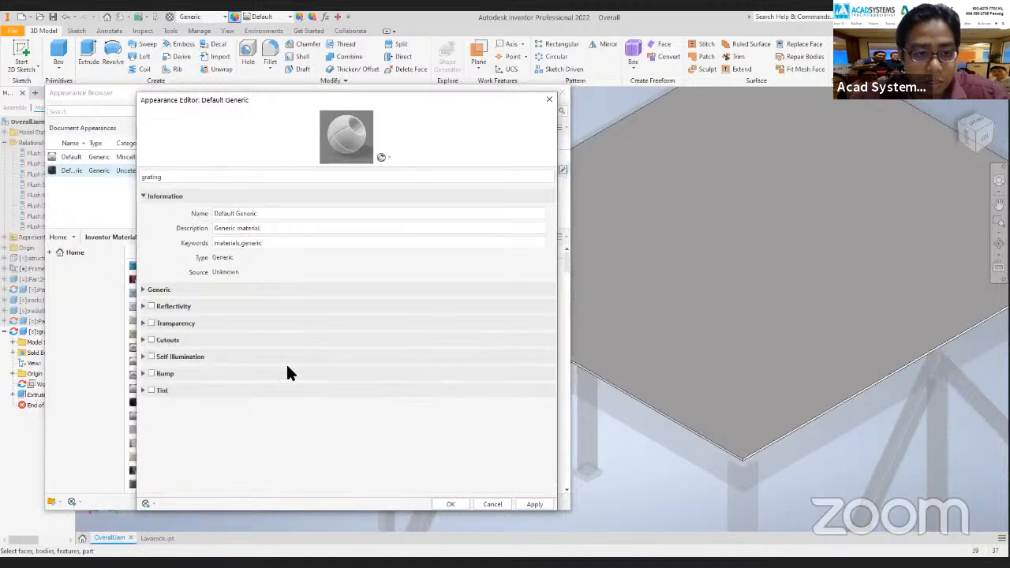
click(144, 340)
click(152, 340)
click(408, 355)
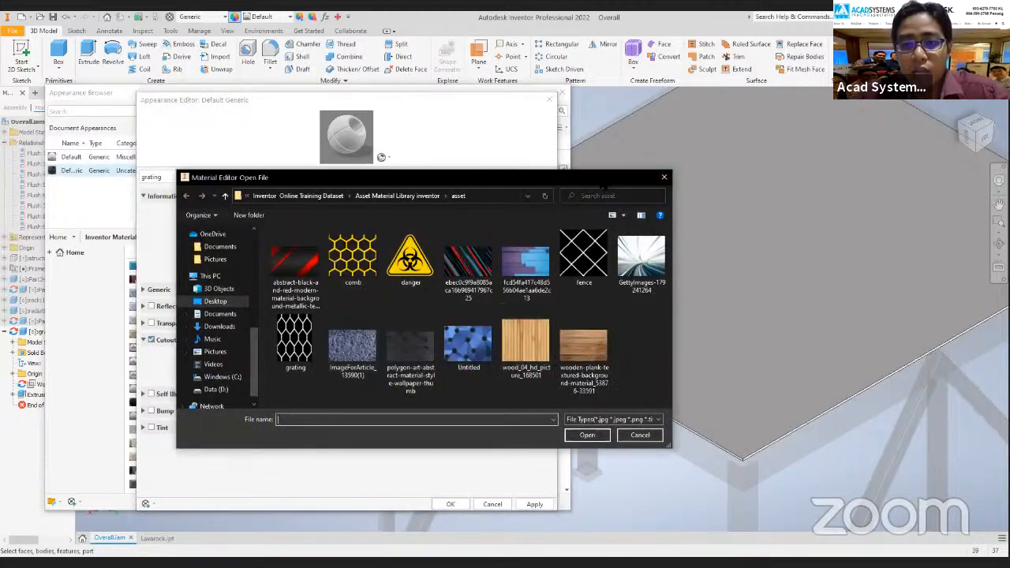
drag(595, 169, 595, 87)
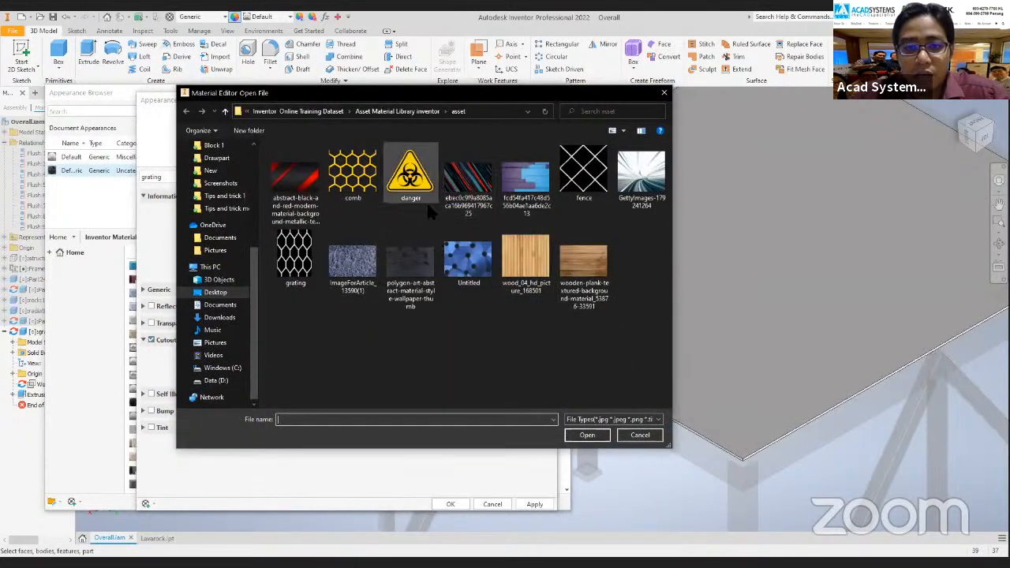
Preview the fence image from the asset folder at full size and close the preview.
click(588, 193)
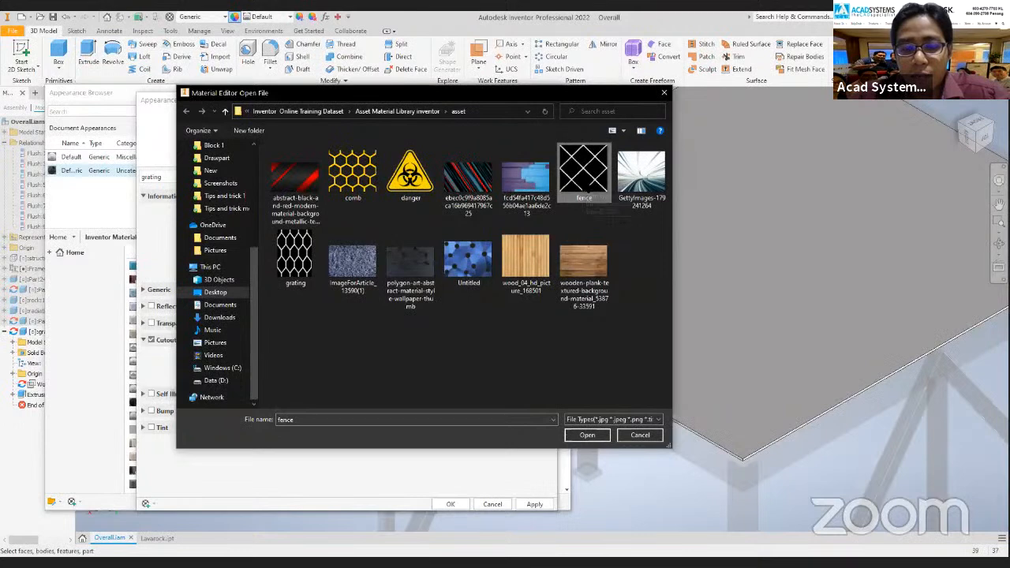
right_click(580, 168)
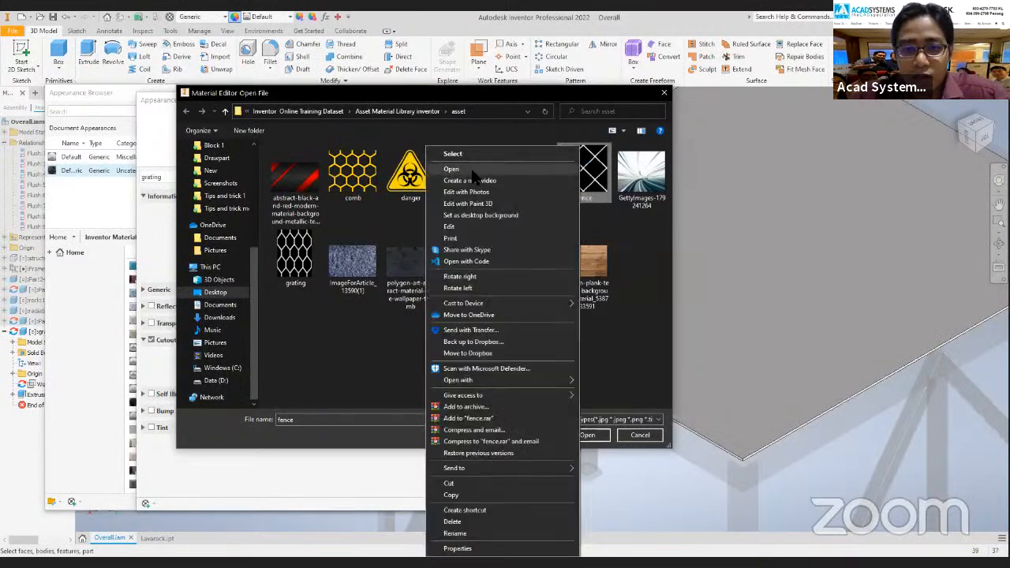
click(473, 170)
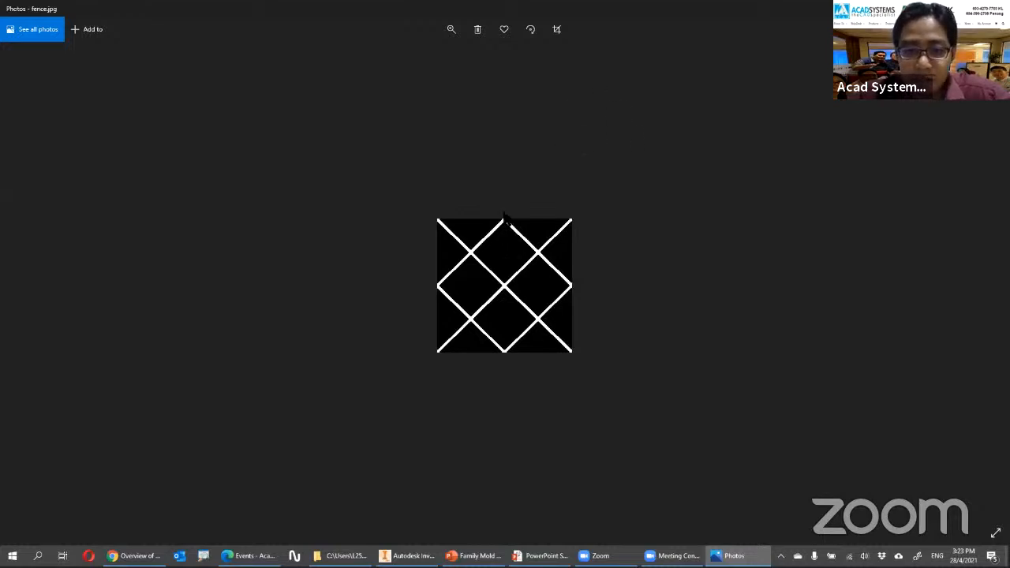
key(alt+F4)
Load grating.jpg as the cutout image, check the enlarged appearance preview, and apply the grating appearance's changes.
click(295, 256)
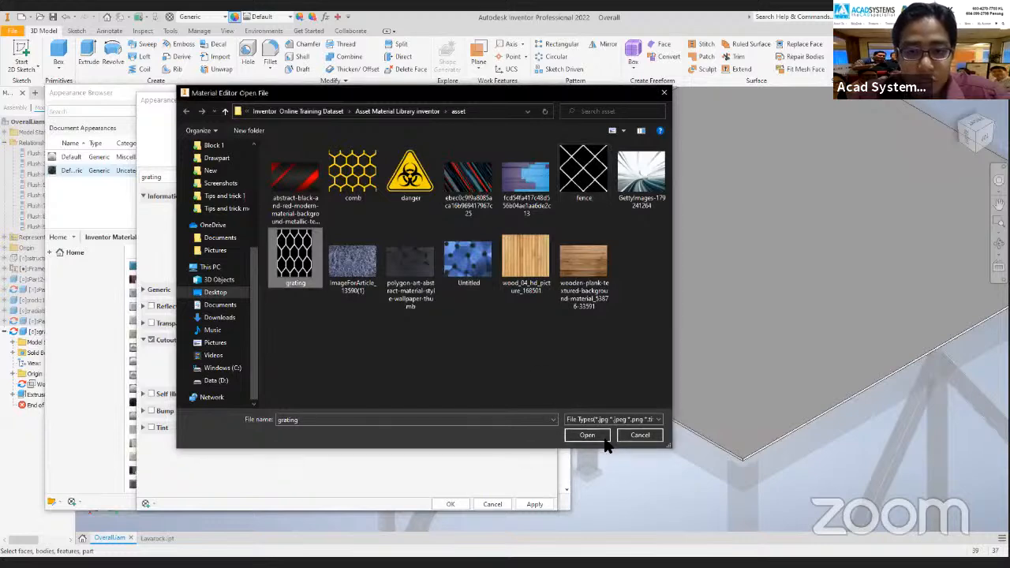
key(Return)
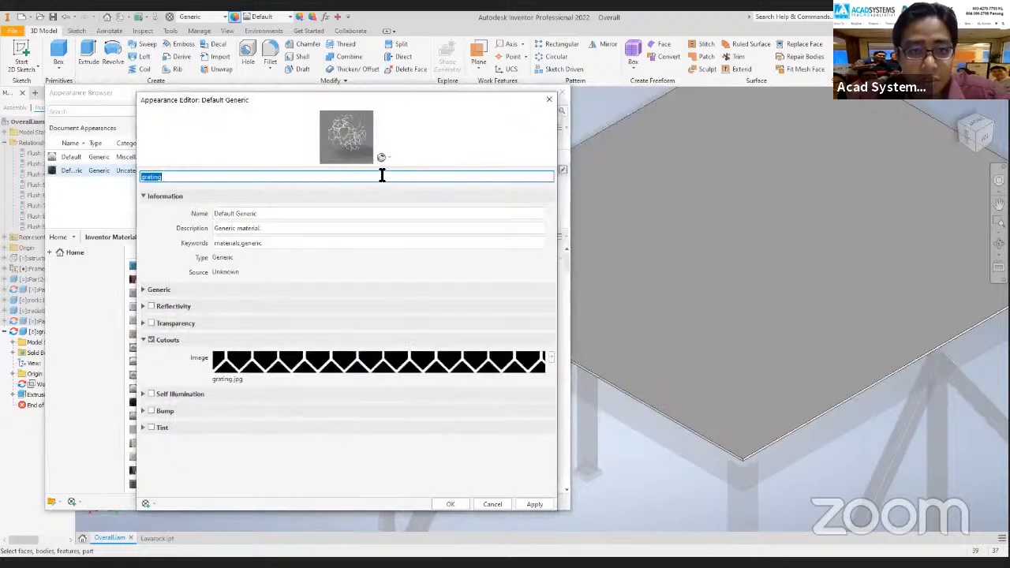
drag(380, 167, 370, 338)
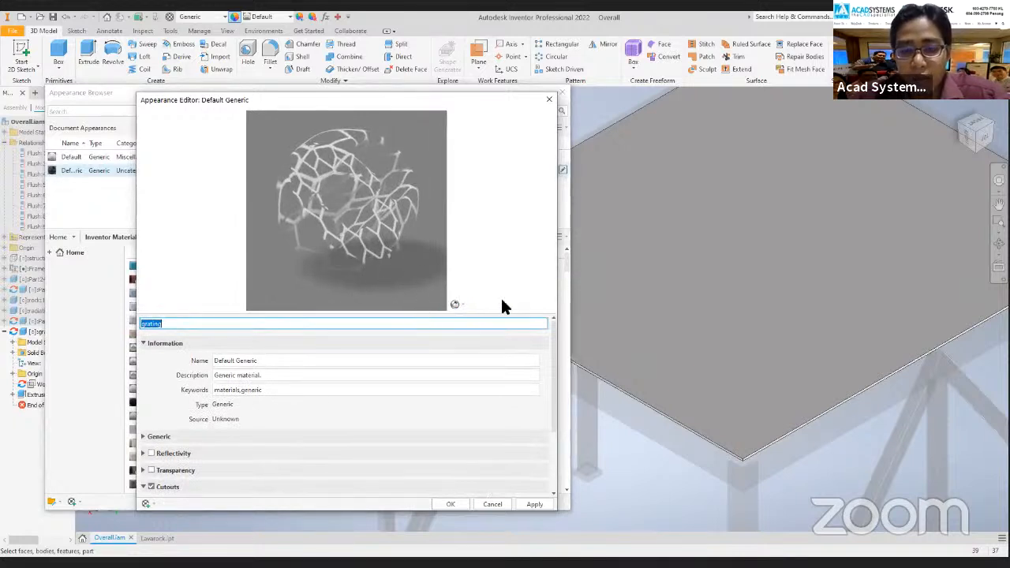
drag(428, 316, 406, 214)
click(528, 506)
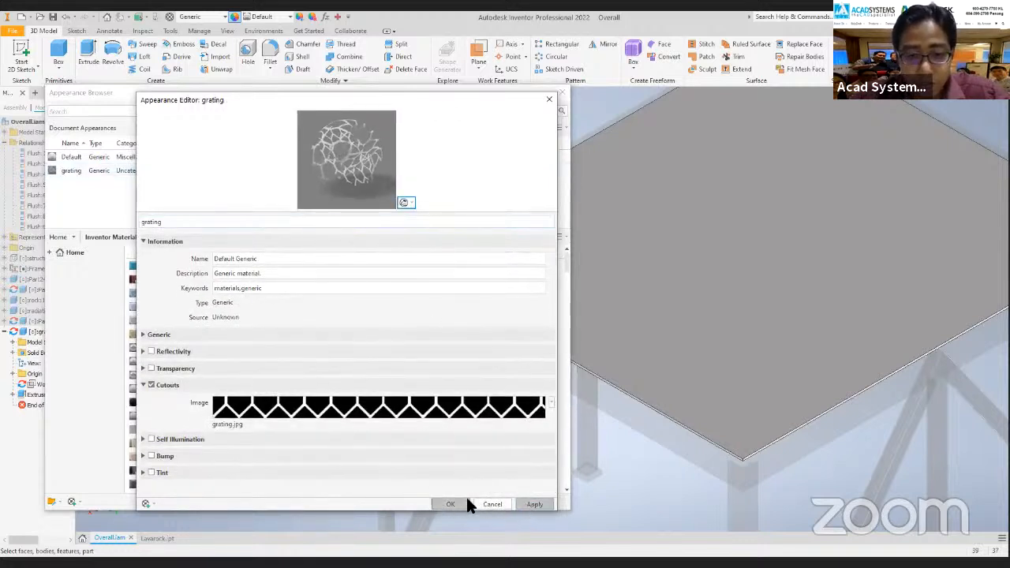
click(490, 502)
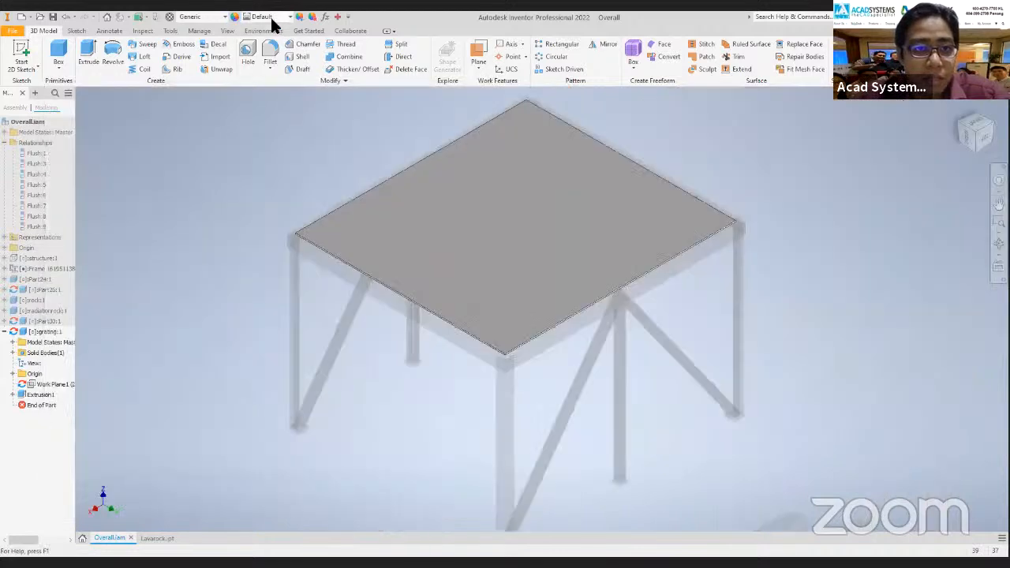
Assign the grating appearance to the plate part.
click(272, 17)
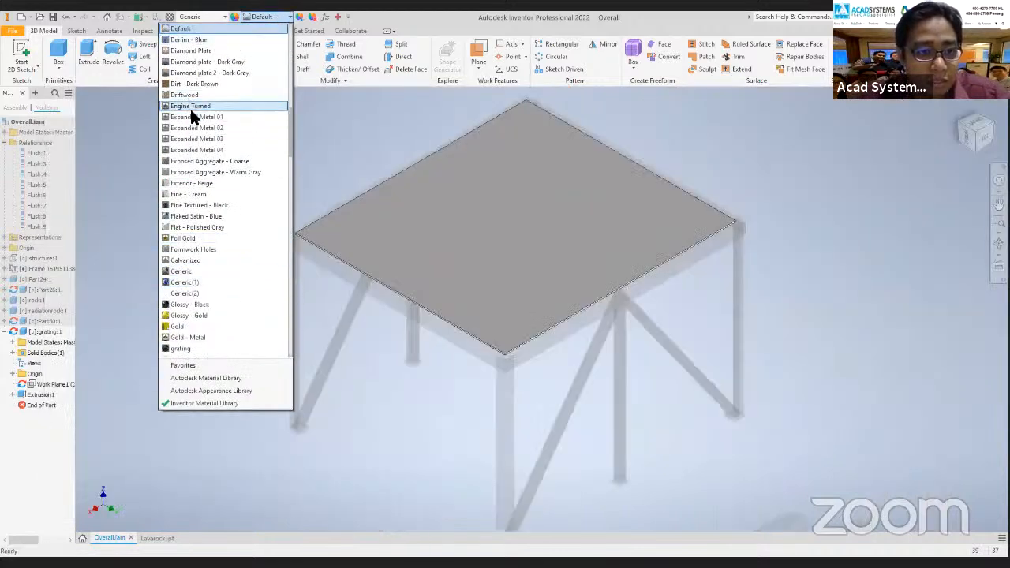
click(187, 347)
scroll(536, 243, down, 5)
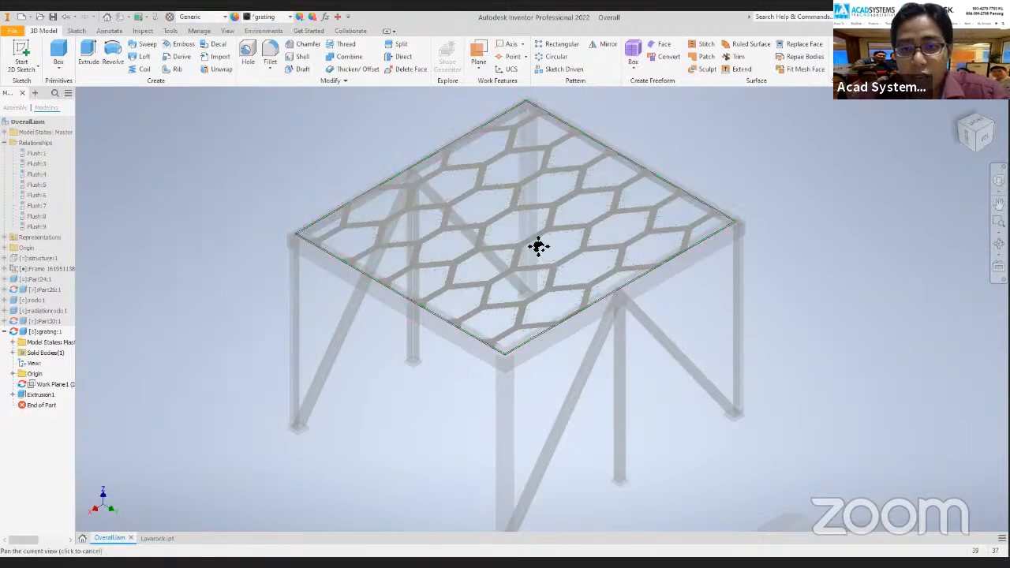
Examine the size and spacing of the cutout pattern across the plate.
scroll(646, 217, down, 3)
scroll(644, 212, up, 5)
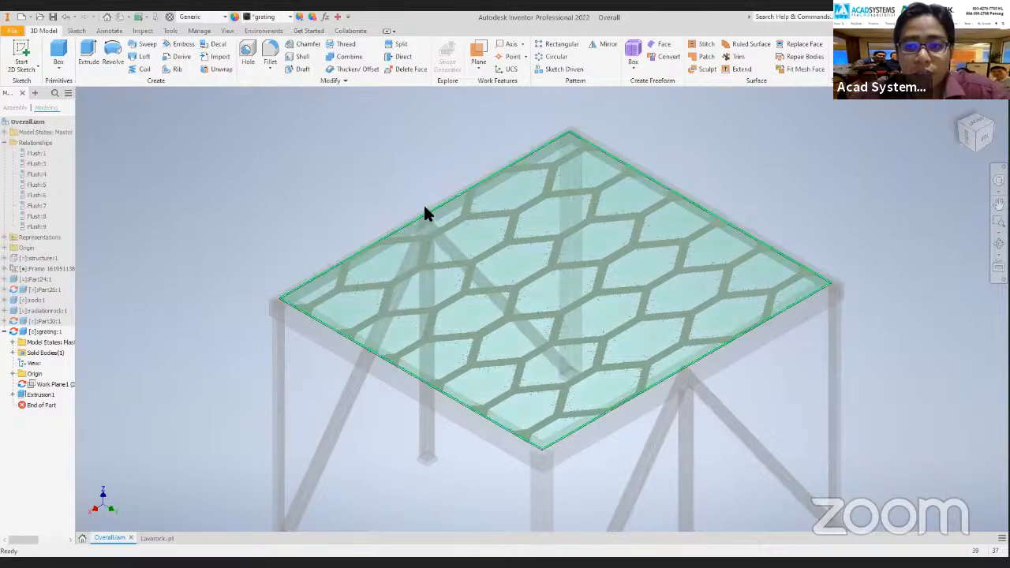
scroll(454, 208, down, 3)
scroll(441, 193, up, 4)
scroll(395, 177, down, 3)
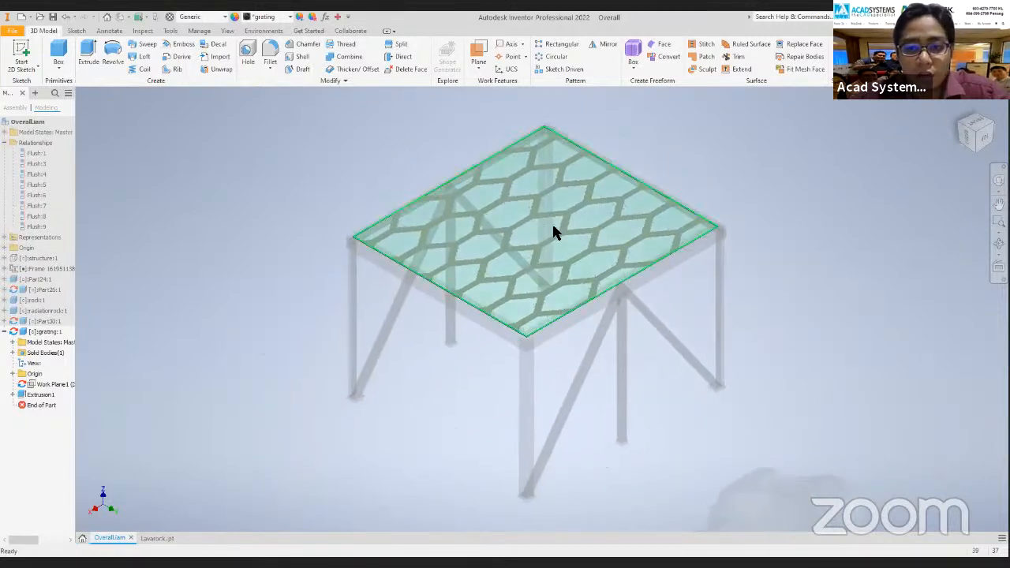
scroll(548, 240, up, 4)
scroll(527, 249, up, 2)
scroll(342, 198, down, 4)
Reopen the grating appearance, set the cutout texture's sample size to 2 in wide and high, and apply it.
click(236, 21)
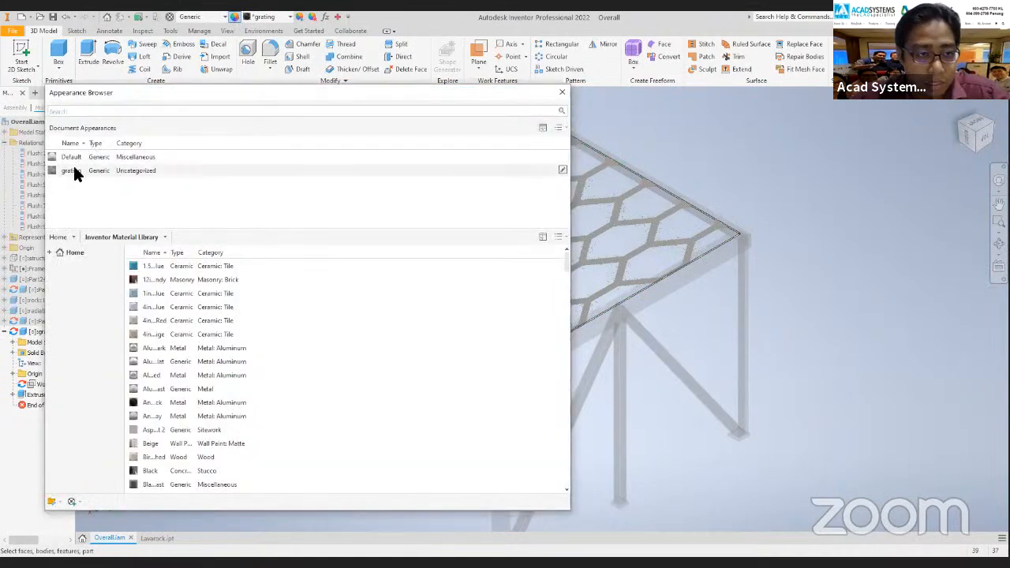
double_click(561, 172)
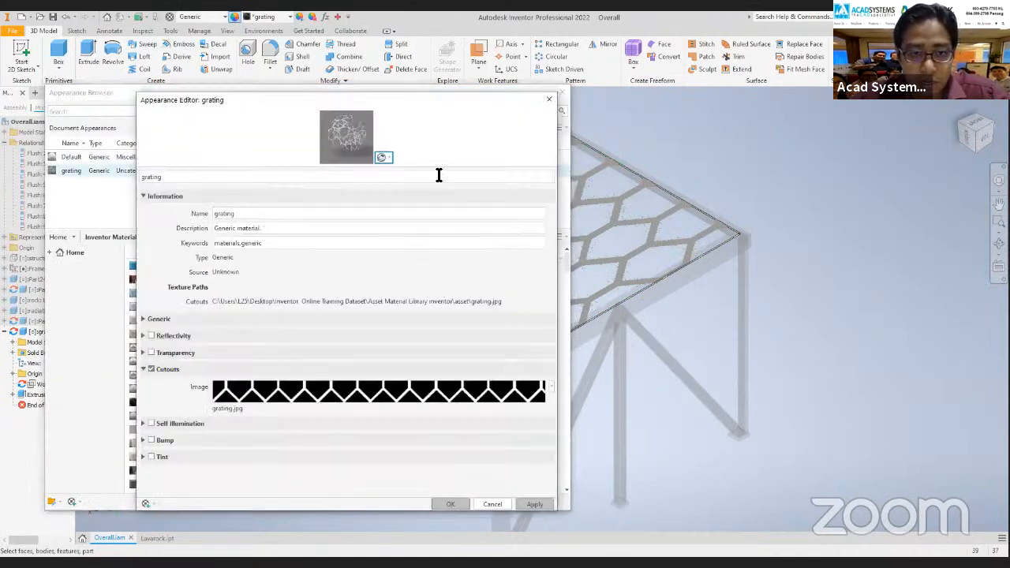
click(341, 388)
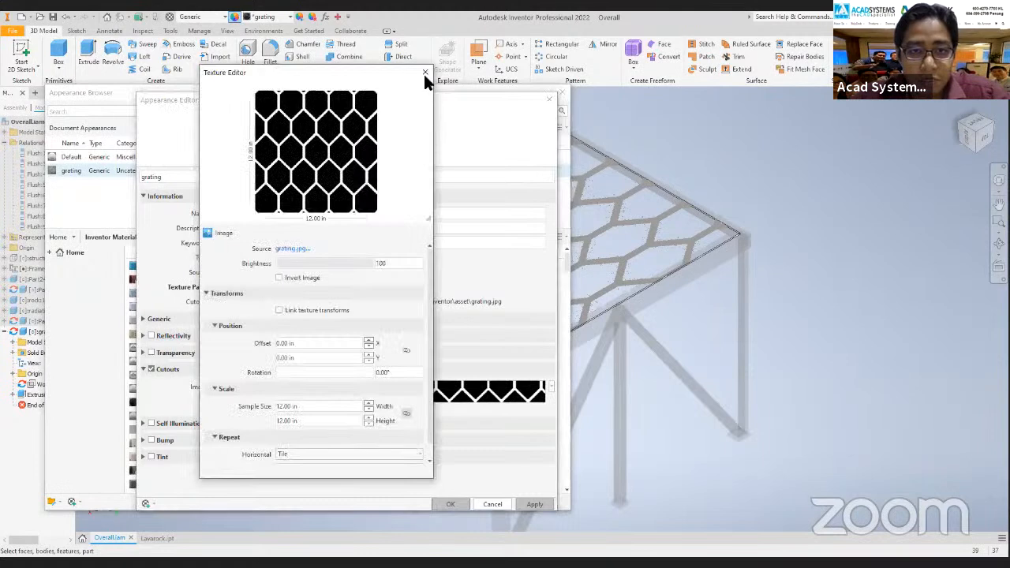
click(310, 405)
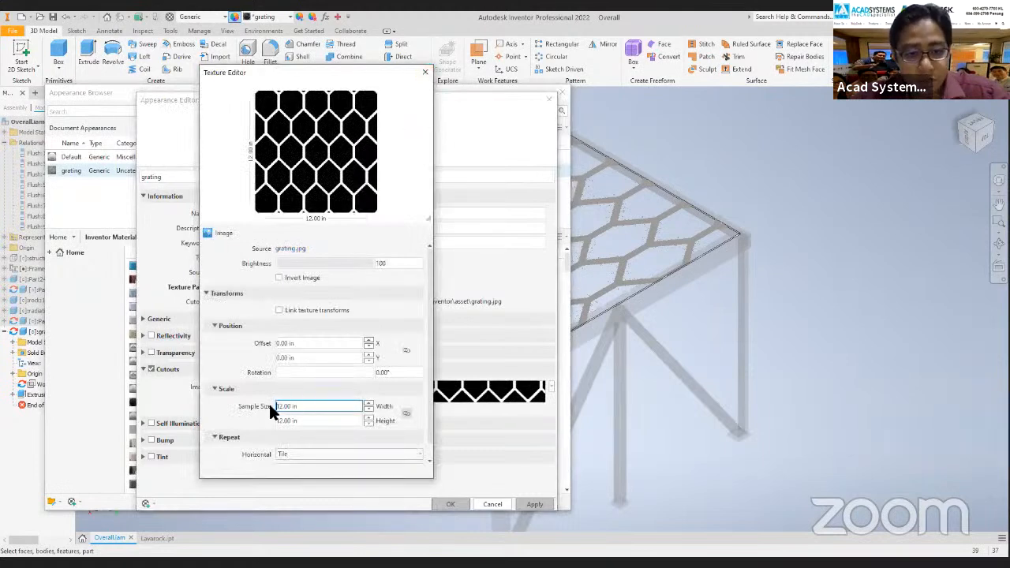
drag(318, 406, 268, 403)
text(2)
key(Tab)
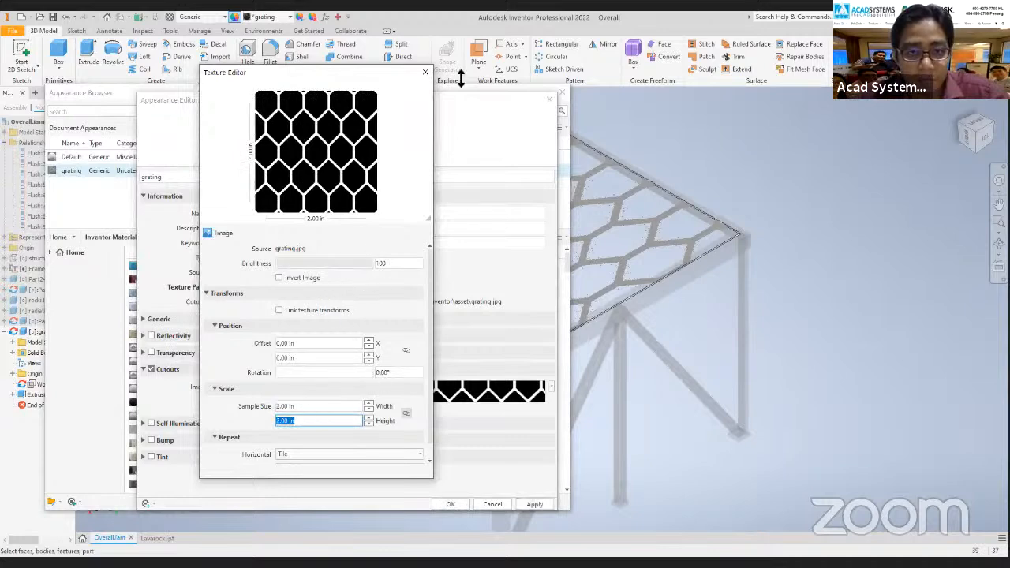
click(425, 74)
click(522, 502)
click(489, 504)
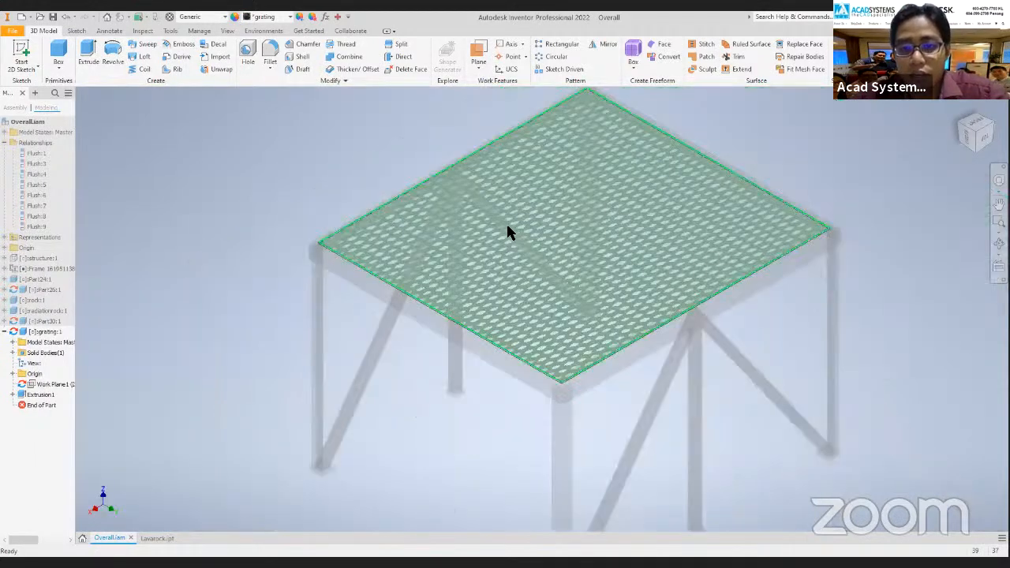
scroll(508, 225, up, 3)
scroll(548, 223, up, 2)
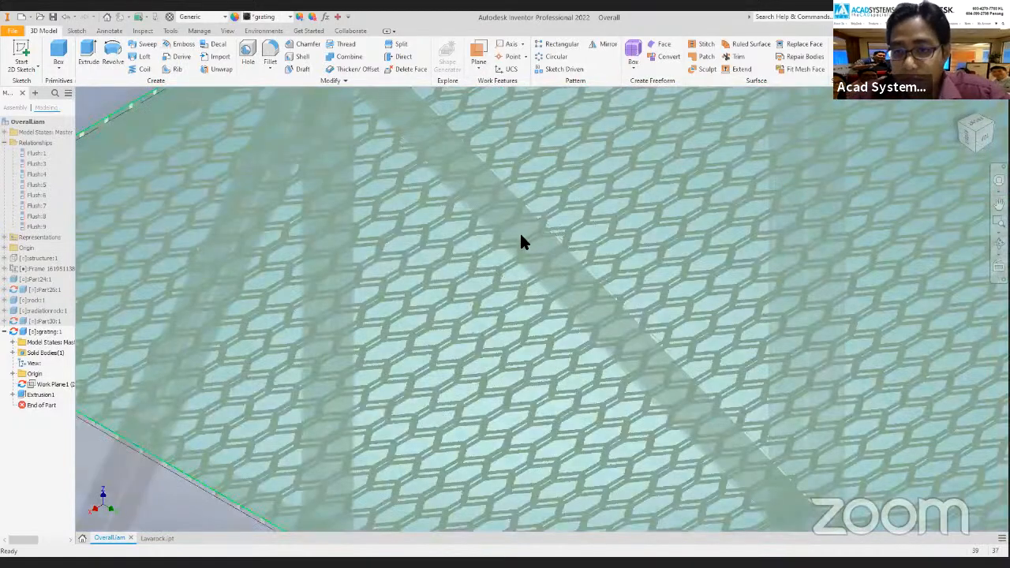
scroll(544, 237, down, 5)
scroll(266, 209, up, 3)
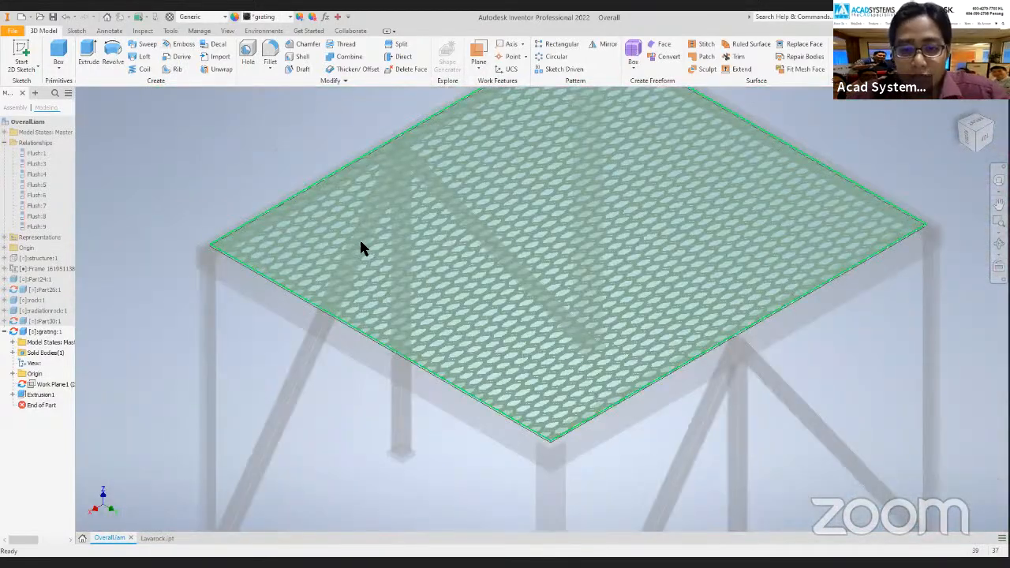
scroll(344, 379, up, 4)
scroll(355, 325, down, 5)
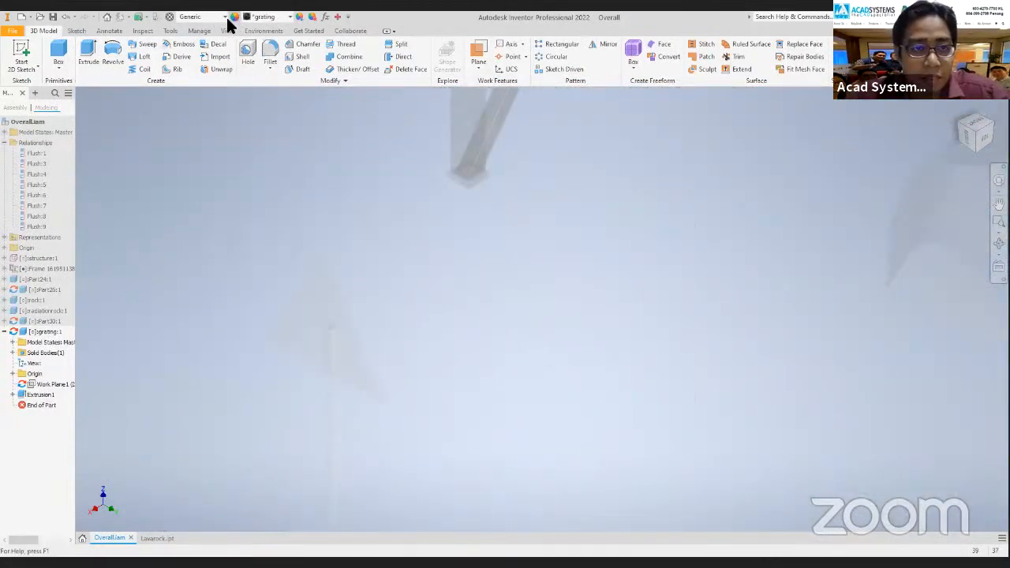
click(169, 19)
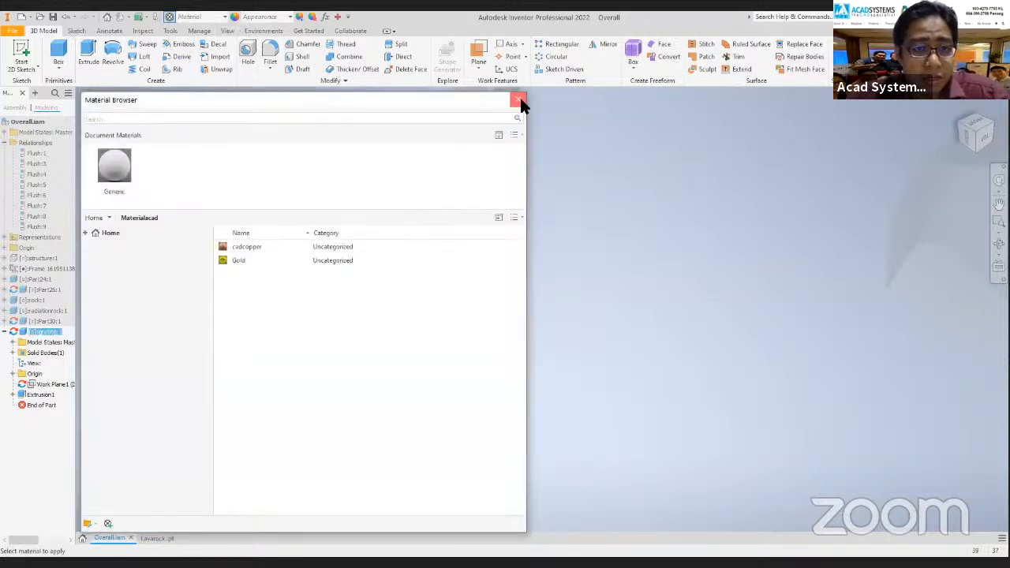
click(519, 96)
click(24, 53)
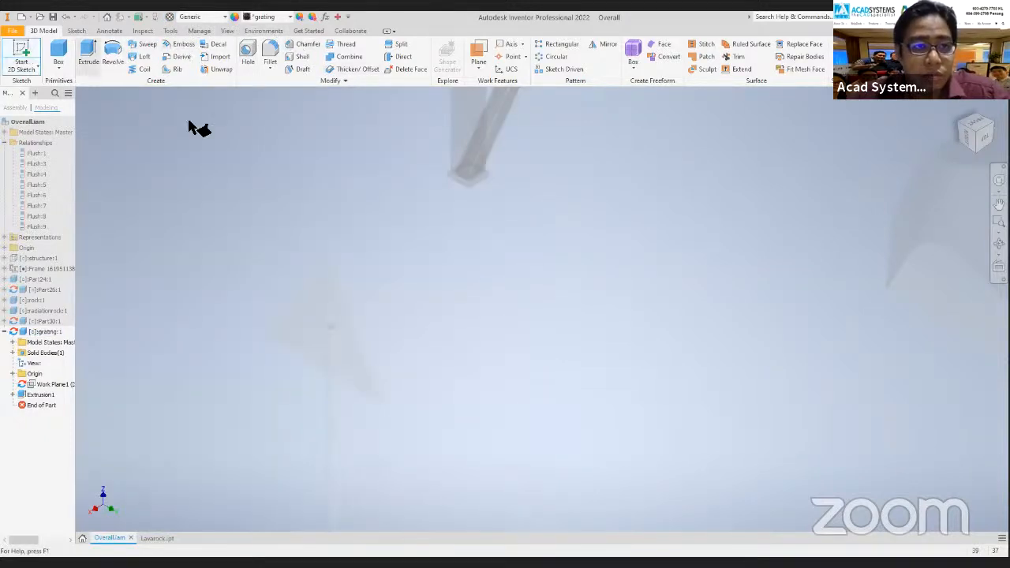
click(297, 324)
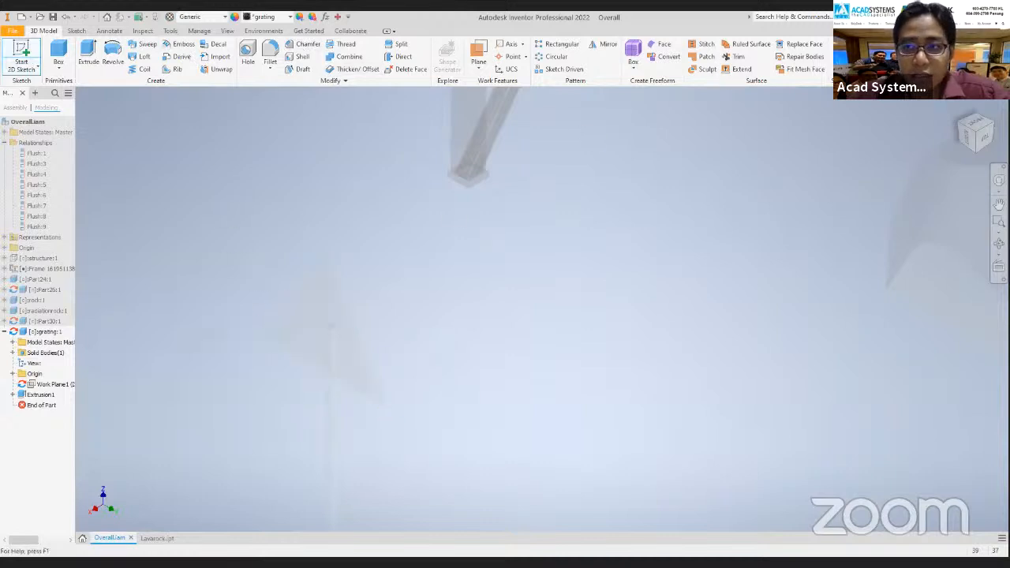
Return to the Overall assembly and open the triangular sign plate, Part26, for in-place editing.
click(940, 53)
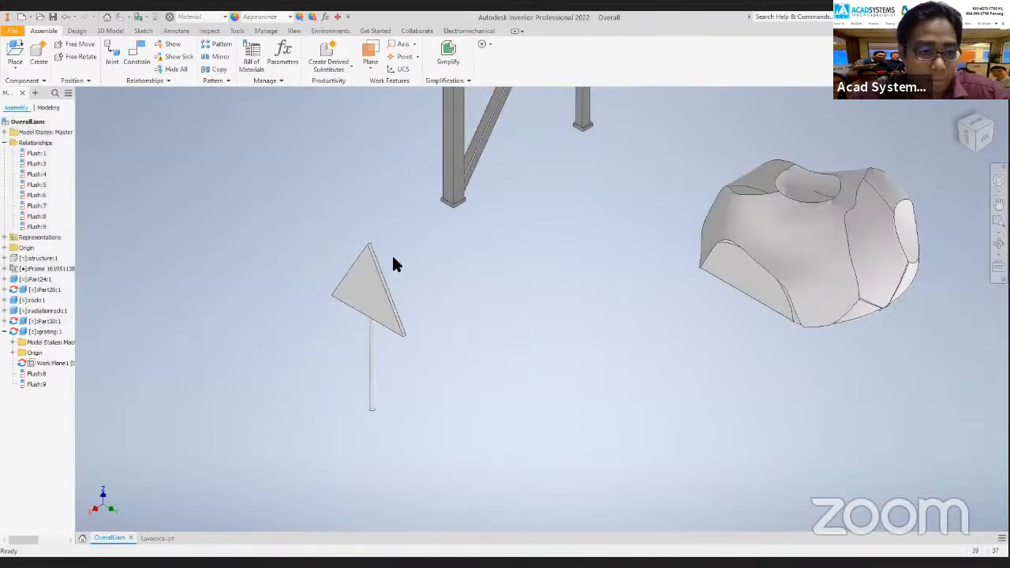
right_click(37, 291)
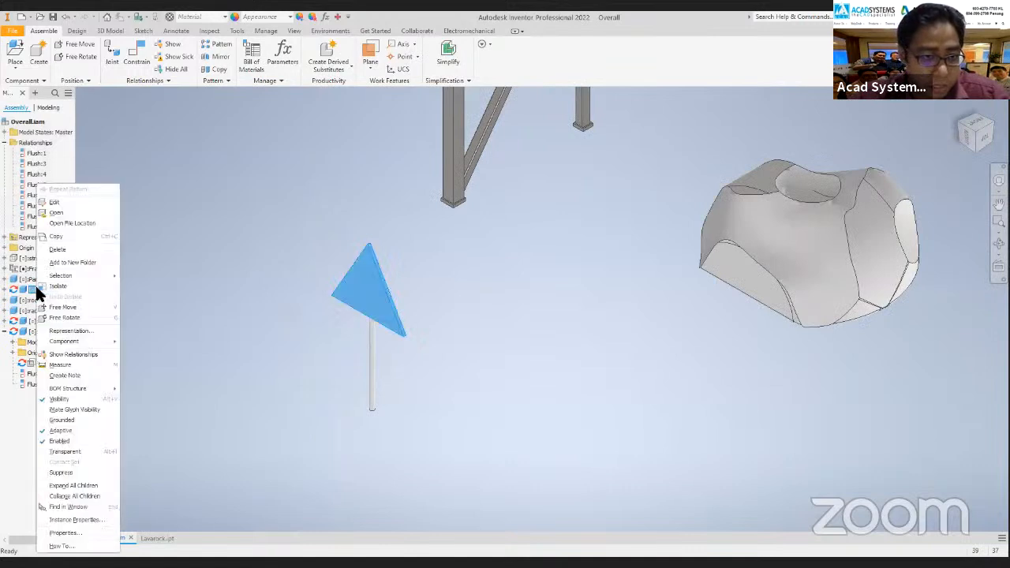
click(57, 202)
middle_drag(476, 194, 496, 182)
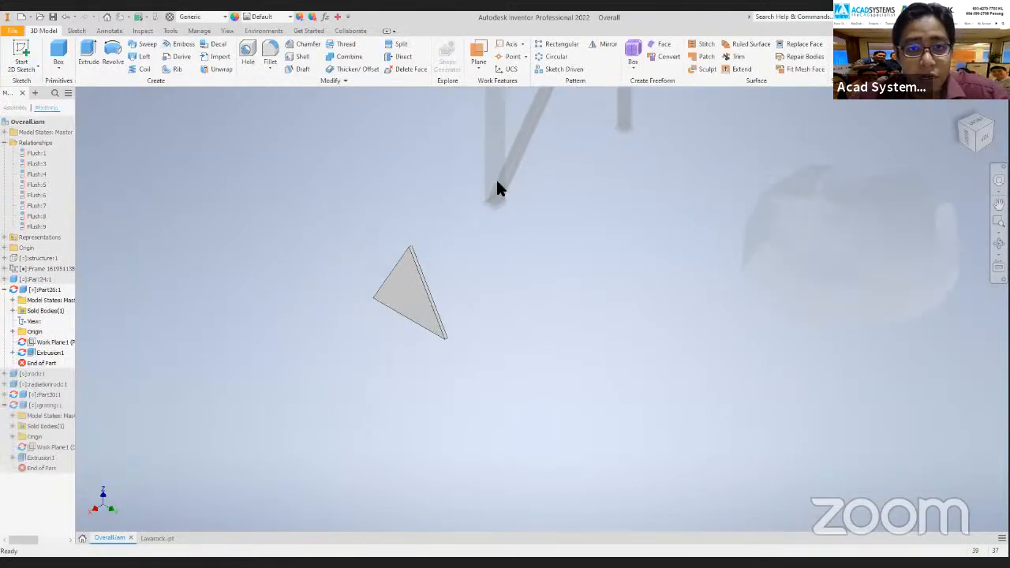
Start a sketch on the triangular plate's face and insert the yellow biohazard danger image beside the plate.
click(37, 69)
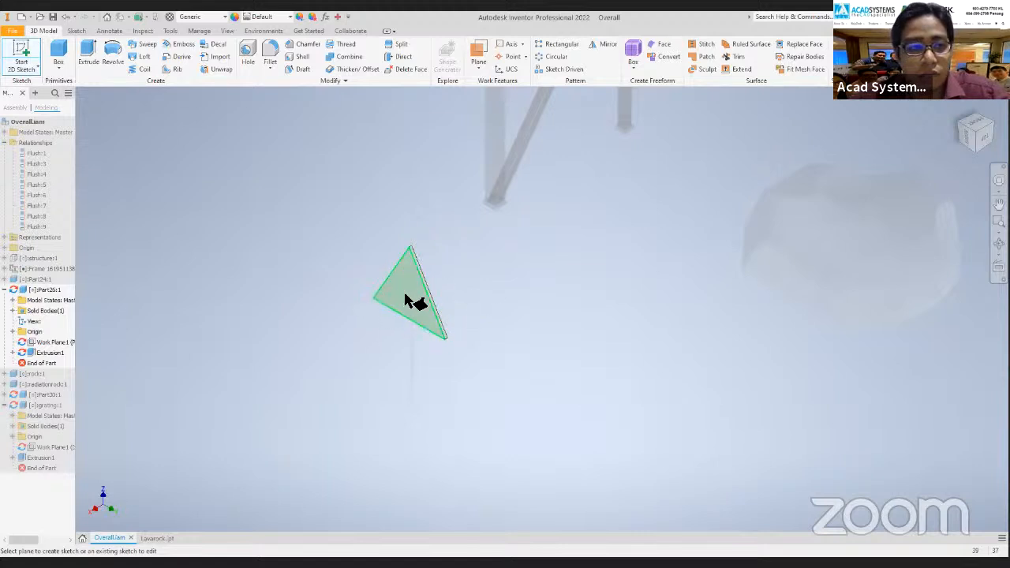
click(404, 291)
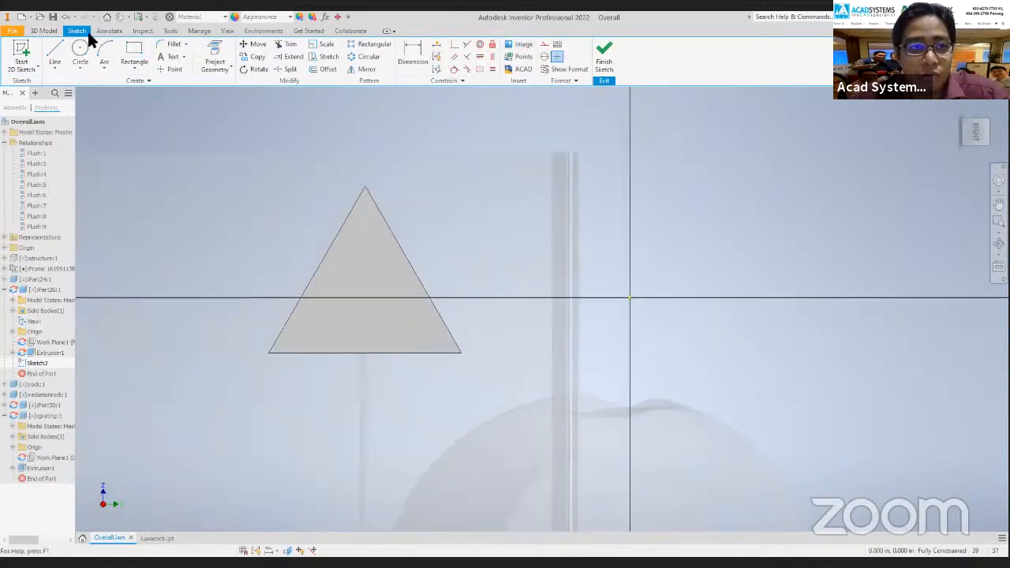
click(520, 47)
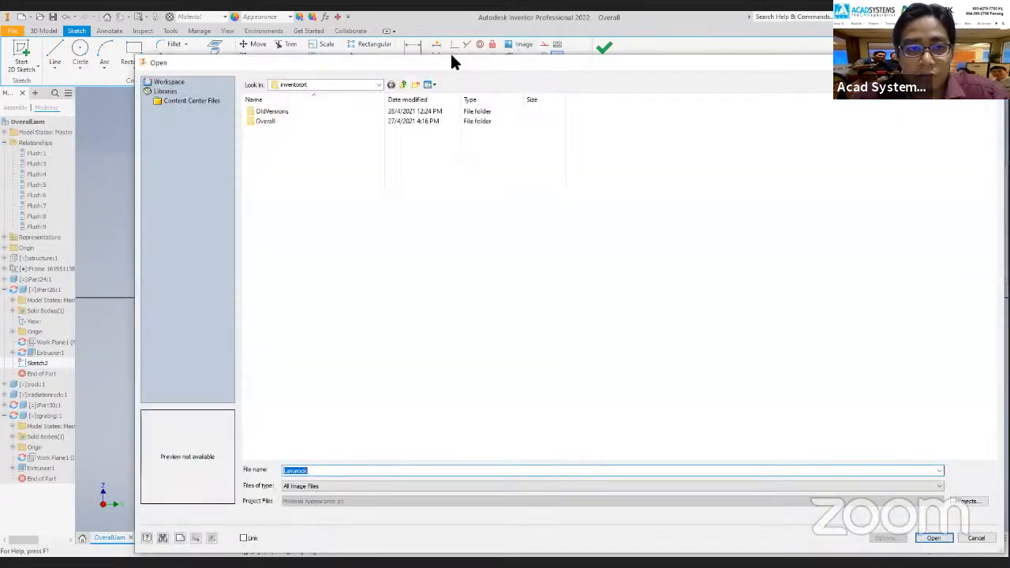
click(403, 83)
double_click(273, 128)
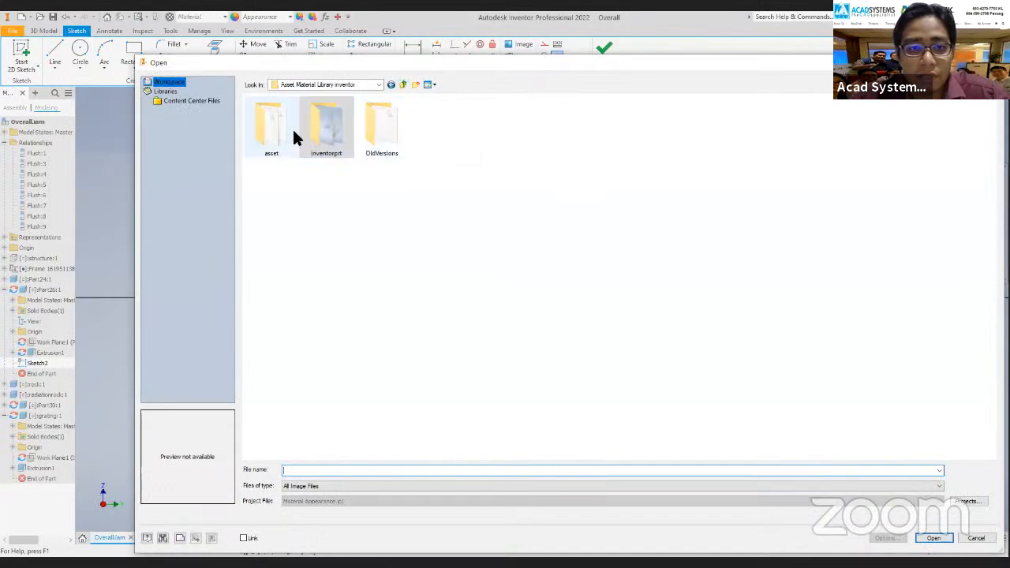
double_click(381, 126)
click(834, 349)
scroll(472, 281, up, 5)
right_click(631, 195)
click(565, 241)
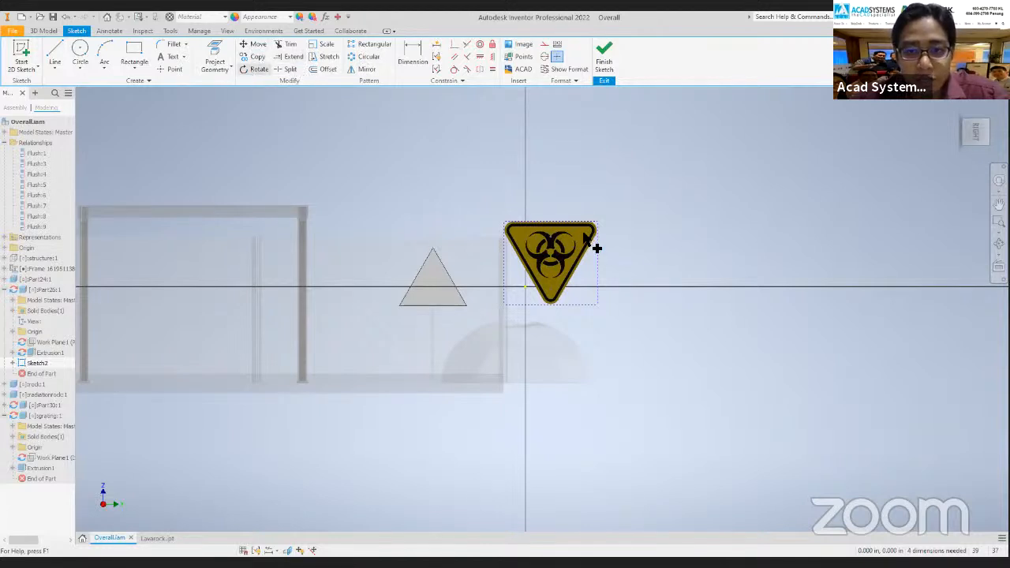
click(250, 70)
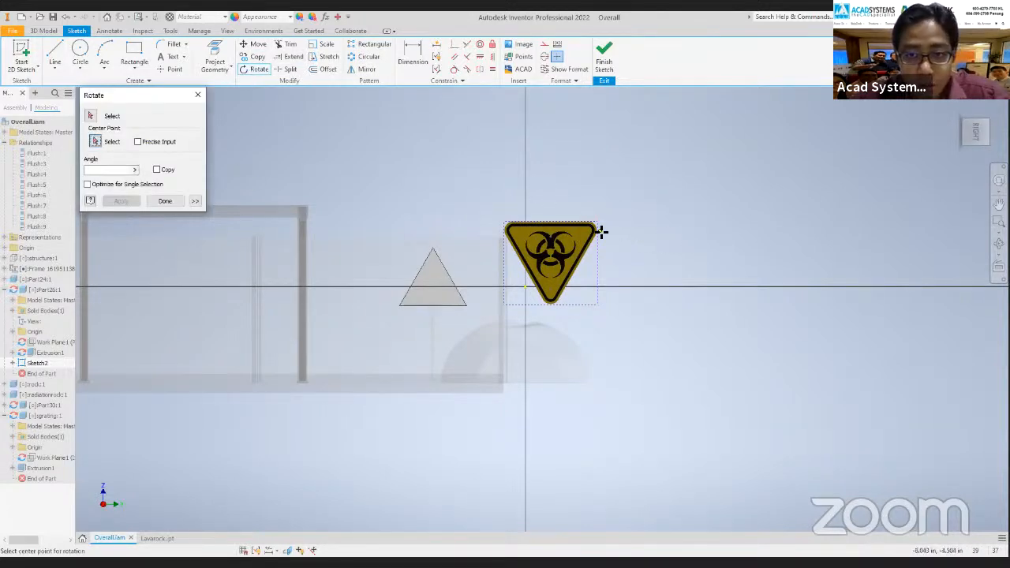
click(91, 117)
click(95, 141)
click(534, 294)
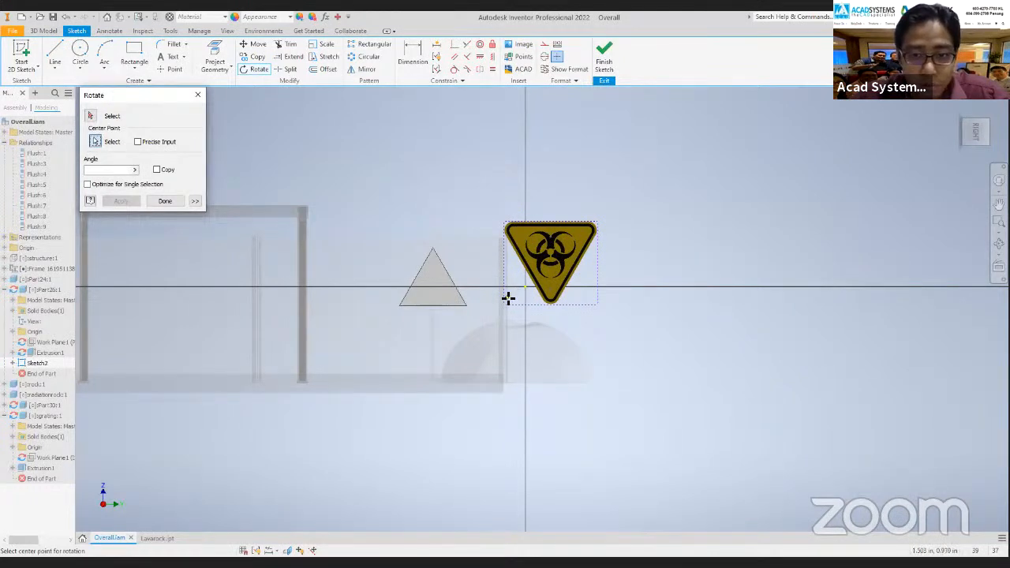
click(505, 297)
click(196, 95)
Rotate the biohazard image 180 degrees about its upper-left corner.
click(257, 68)
click(110, 141)
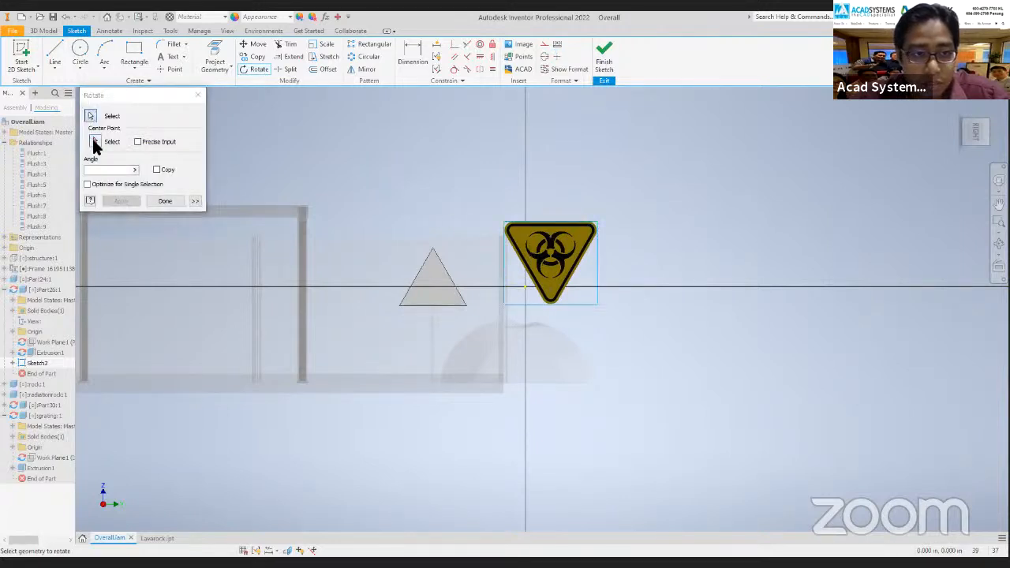
click(503, 224)
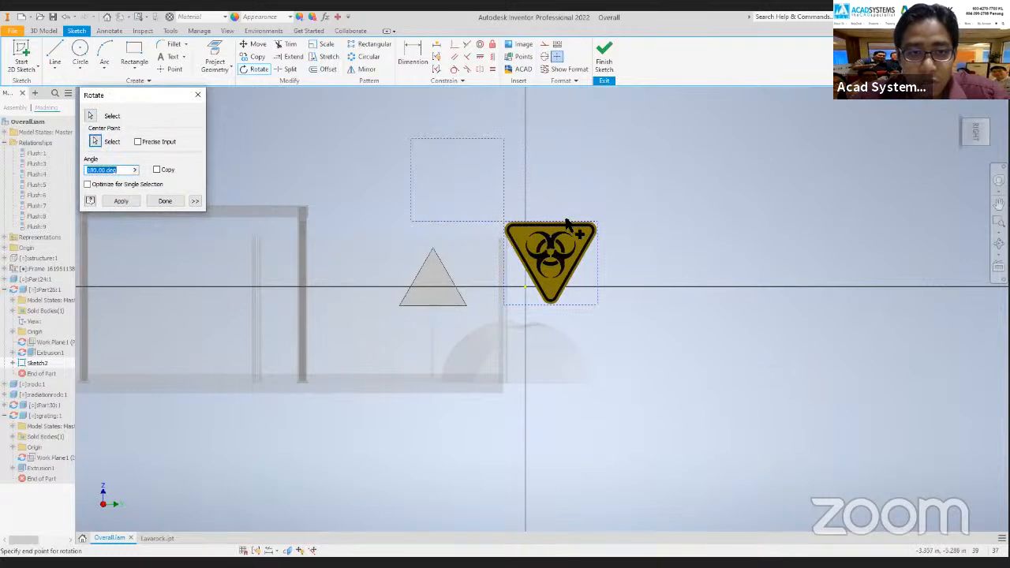
click(197, 92)
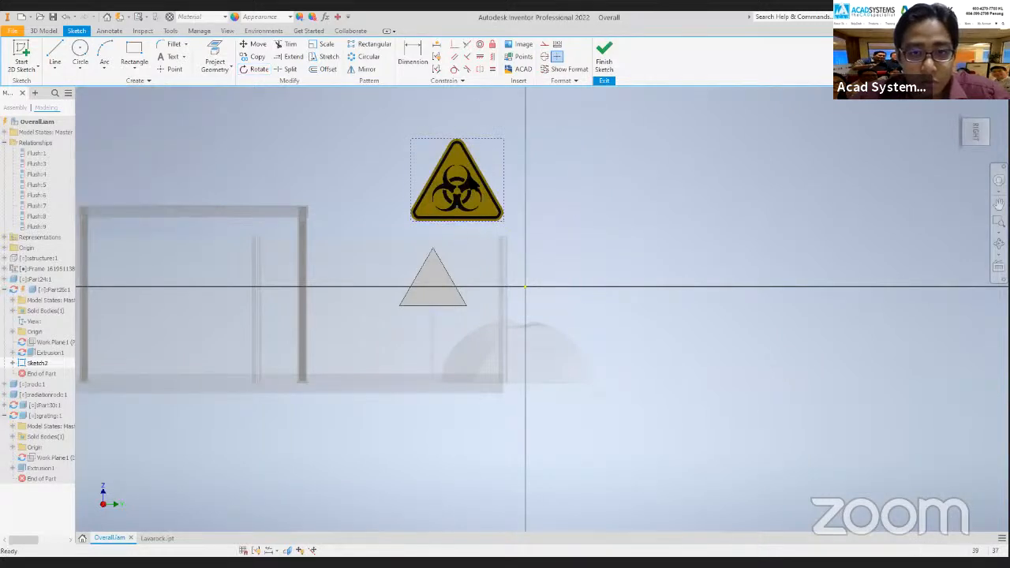
Move the biohazard image so that it covers the triangular plate, and finish the sketch.
click(258, 46)
click(149, 114)
click(497, 184)
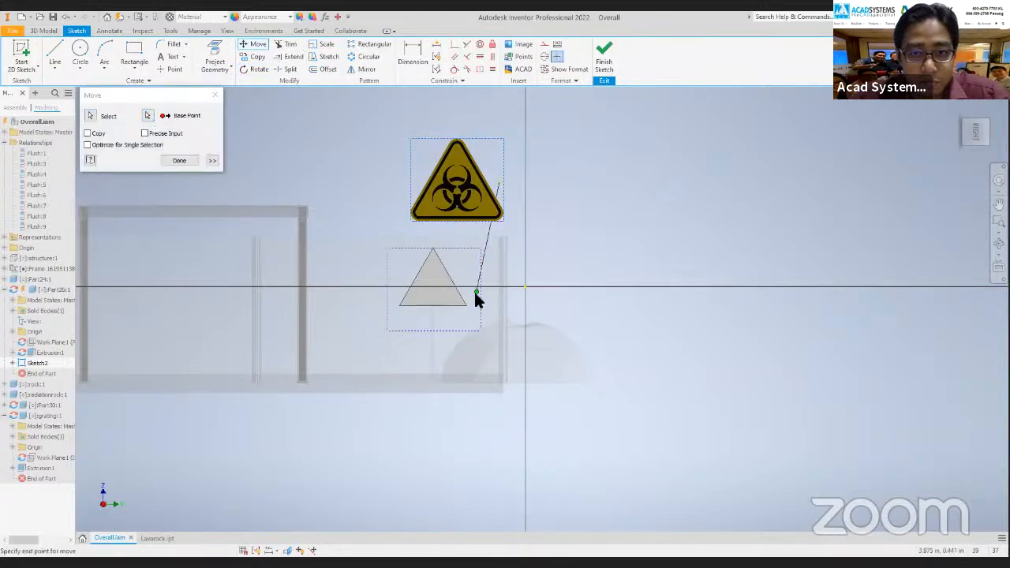
click(476, 286)
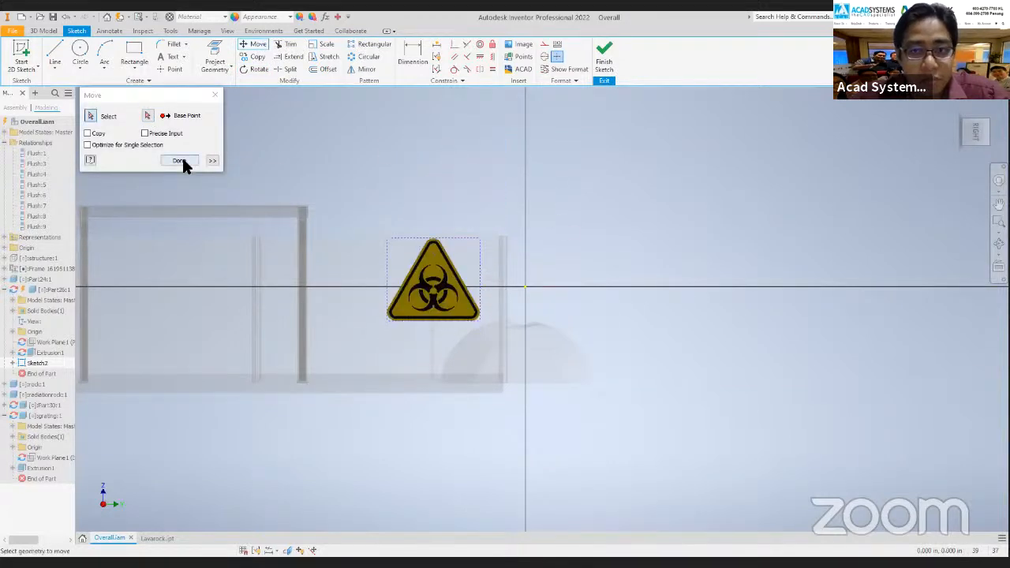
click(603, 57)
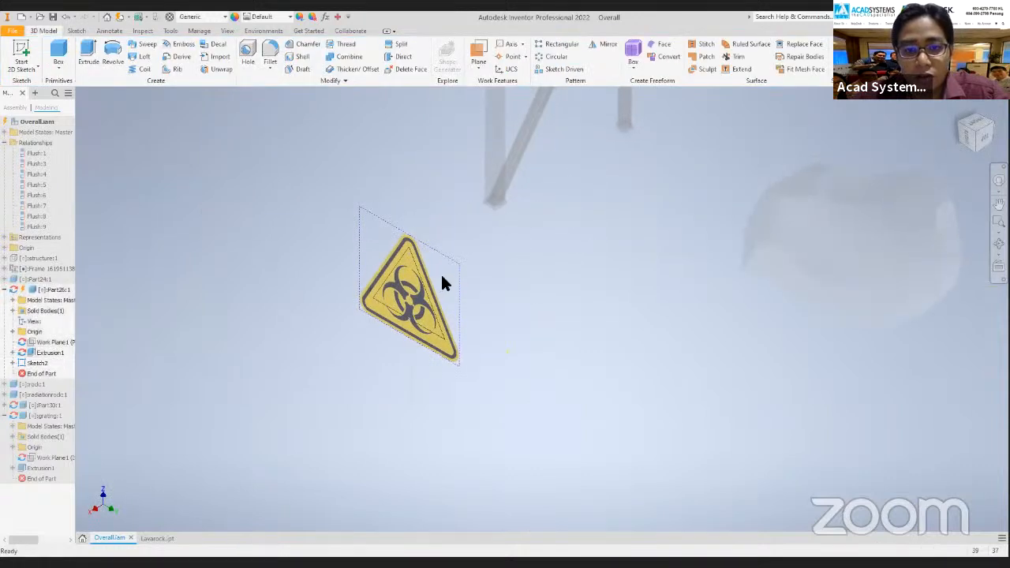
Apply the sketched image as a decal to the triangular plate's front face and return to the Overall assembly.
scroll(440, 272, up, 3)
scroll(442, 276, down, 2)
shift+middle_drag(462, 271, 374, 284)
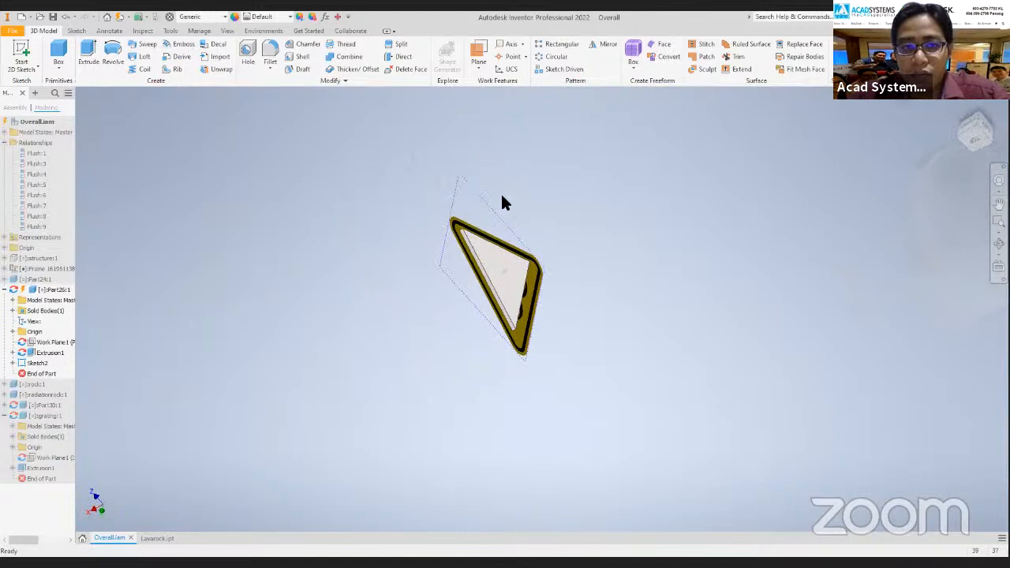
scroll(473, 247, up, 3)
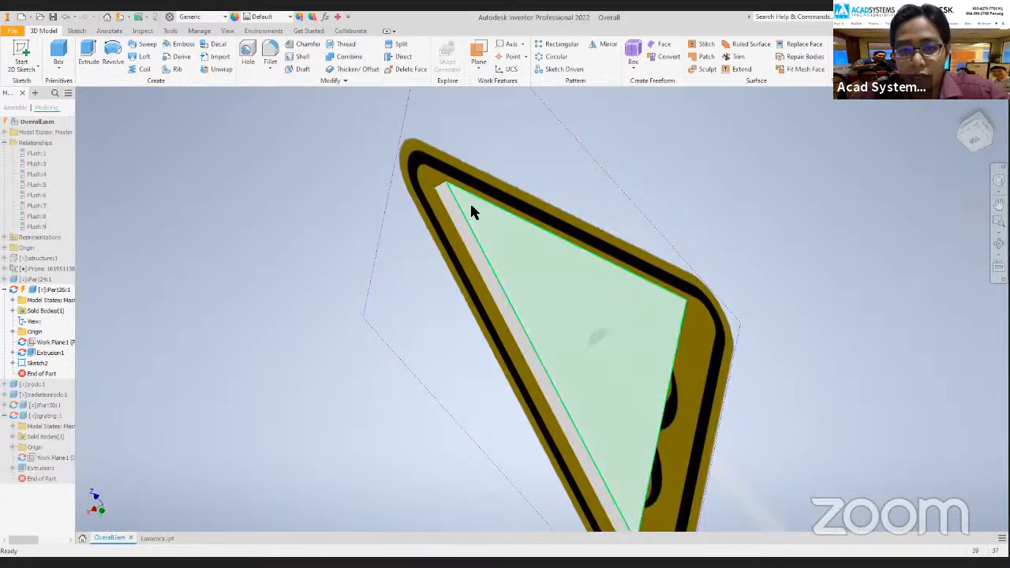
scroll(527, 222, down, 5)
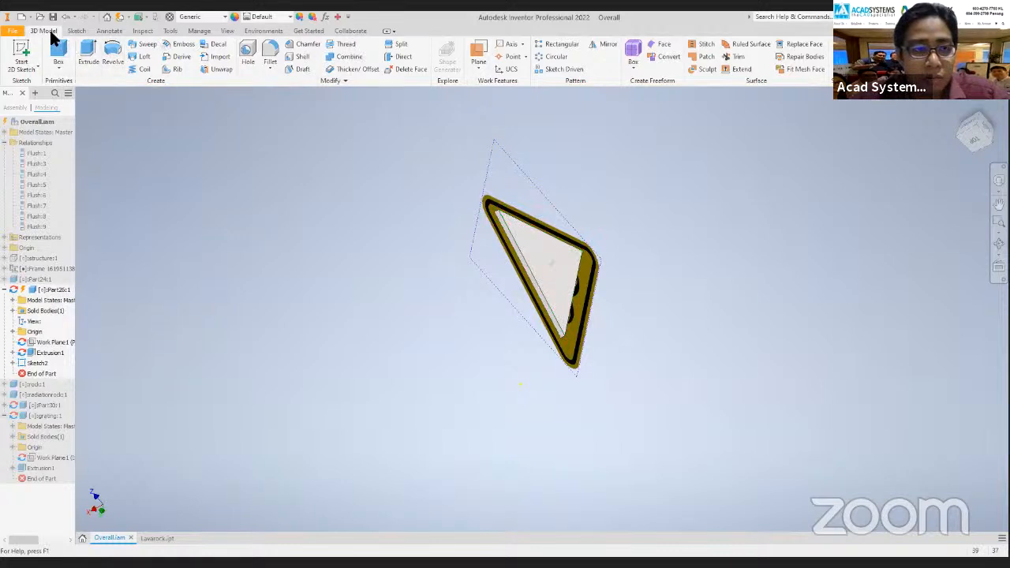
click(218, 45)
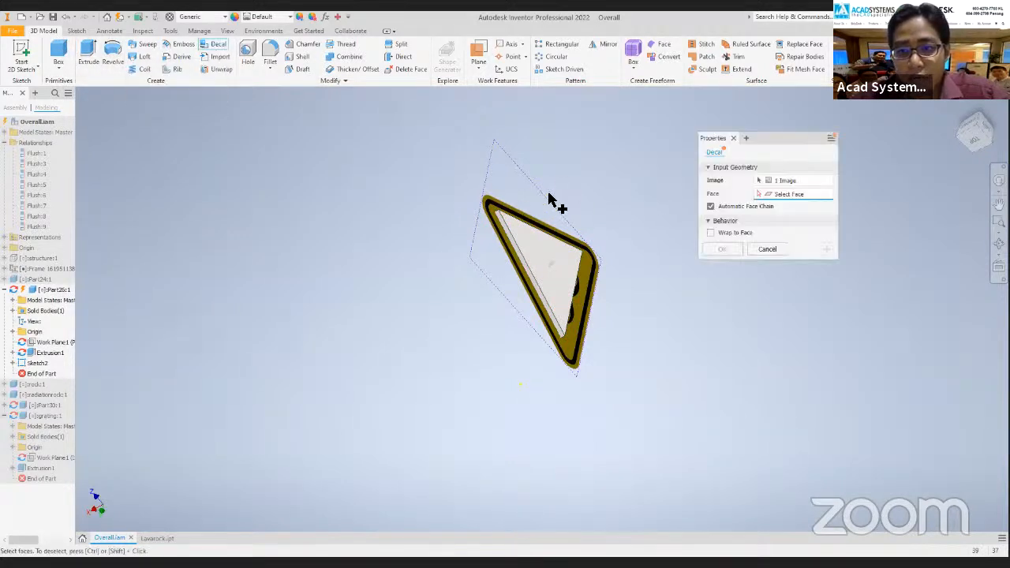
shift+middle_drag(628, 185, 534, 213)
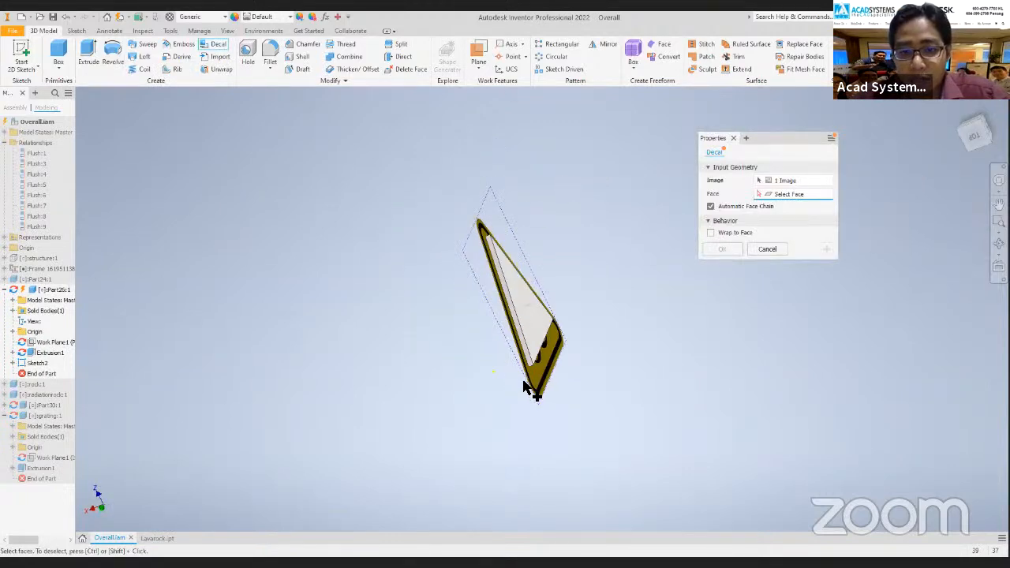
scroll(539, 279, down, 4)
shift+middle_drag(511, 278, 274, 286)
click(222, 314)
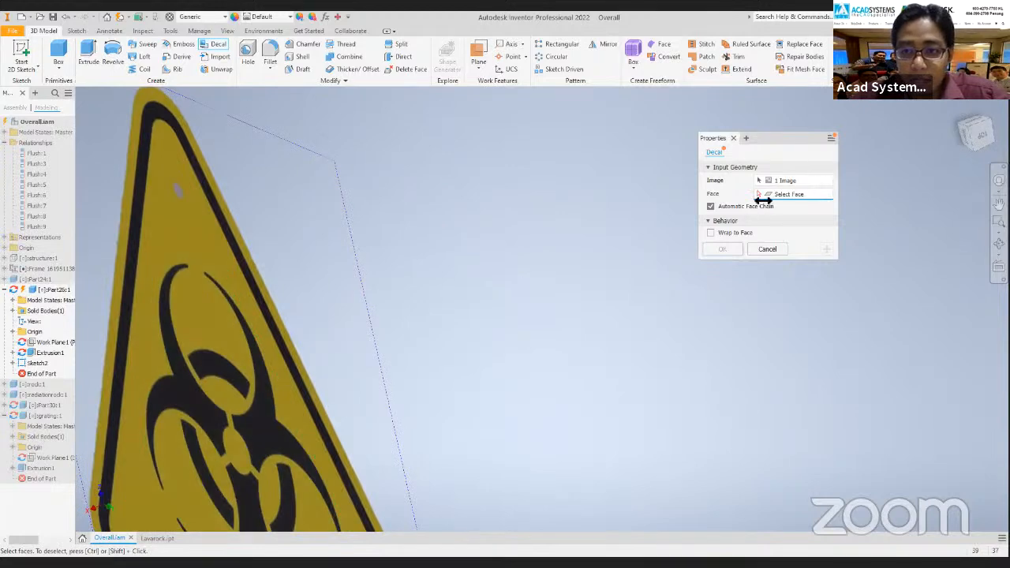
click(189, 317)
scroll(259, 286, up, 3)
shift+middle_drag(260, 286, 399, 341)
key(Return)
key(ctrl+Return)
scroll(477, 273, up, 4)
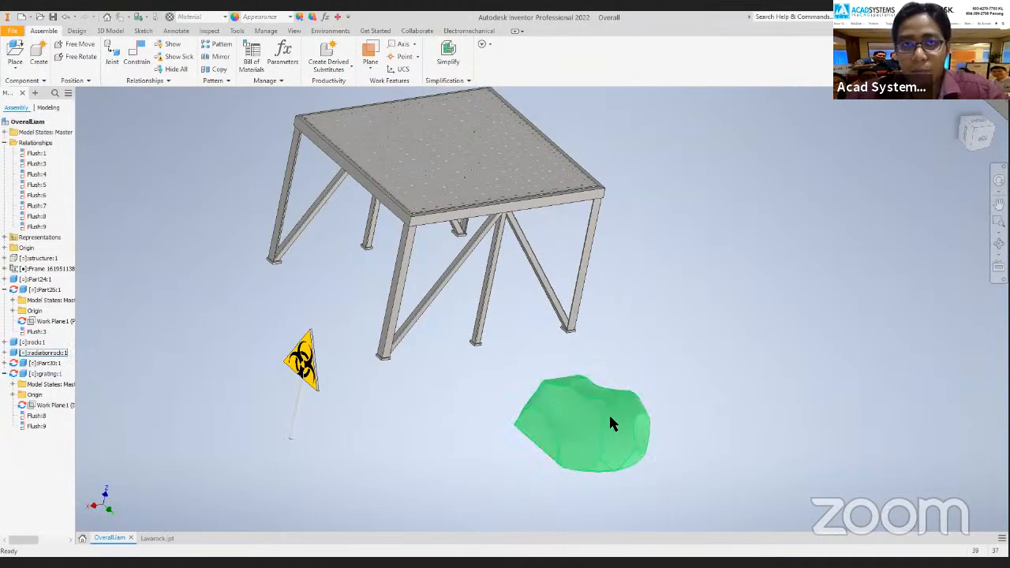
scroll(639, 446, down, 3)
scroll(638, 430, down, 3)
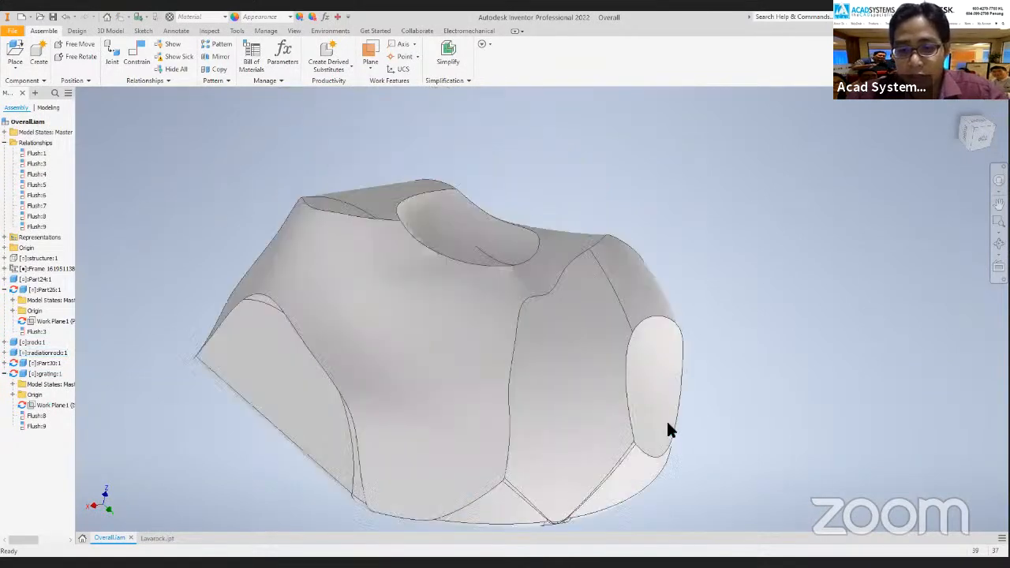
key(F5)
click(956, 137)
right_click(49, 352)
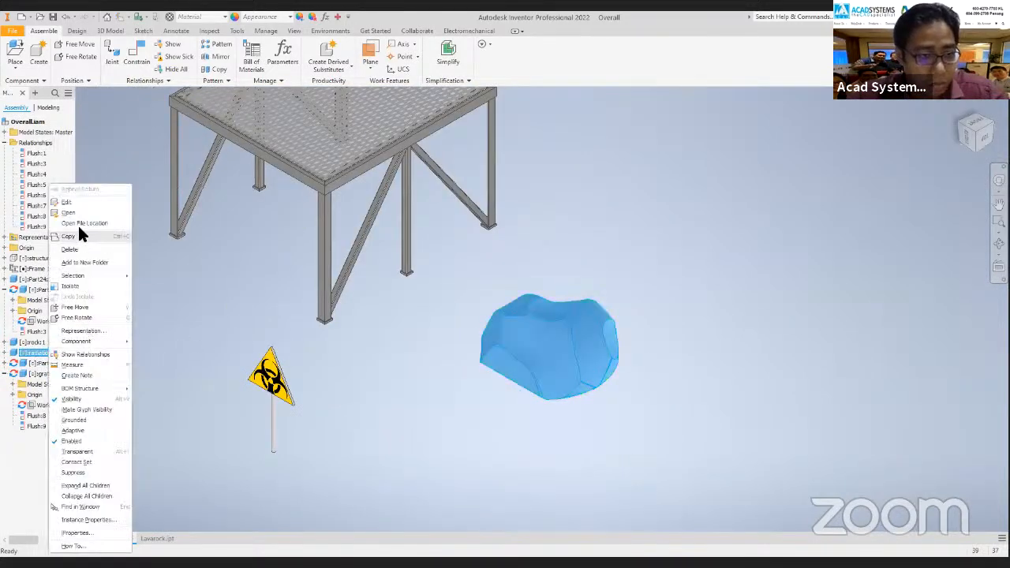
click(69, 212)
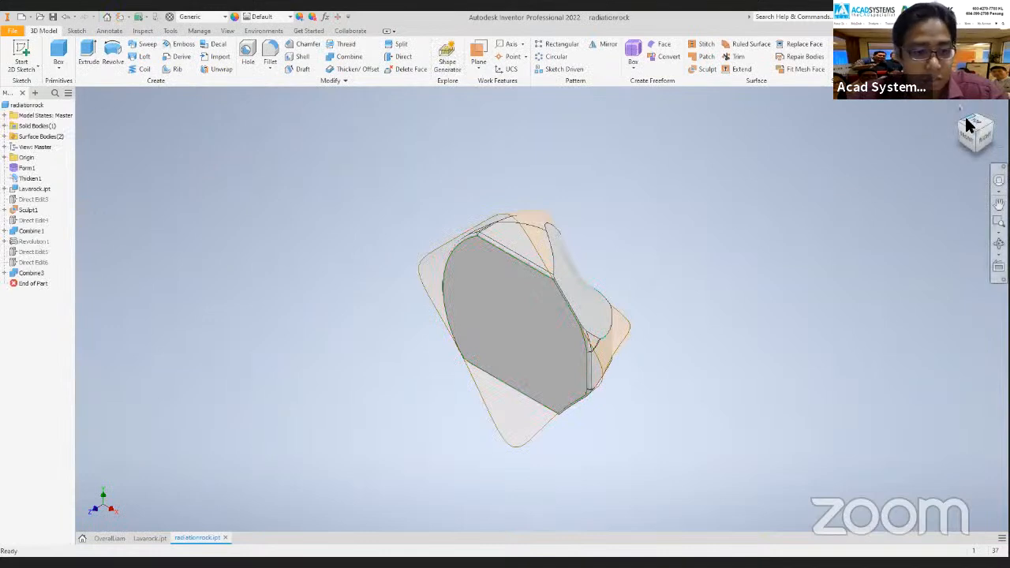
click(225, 538)
click(481, 301)
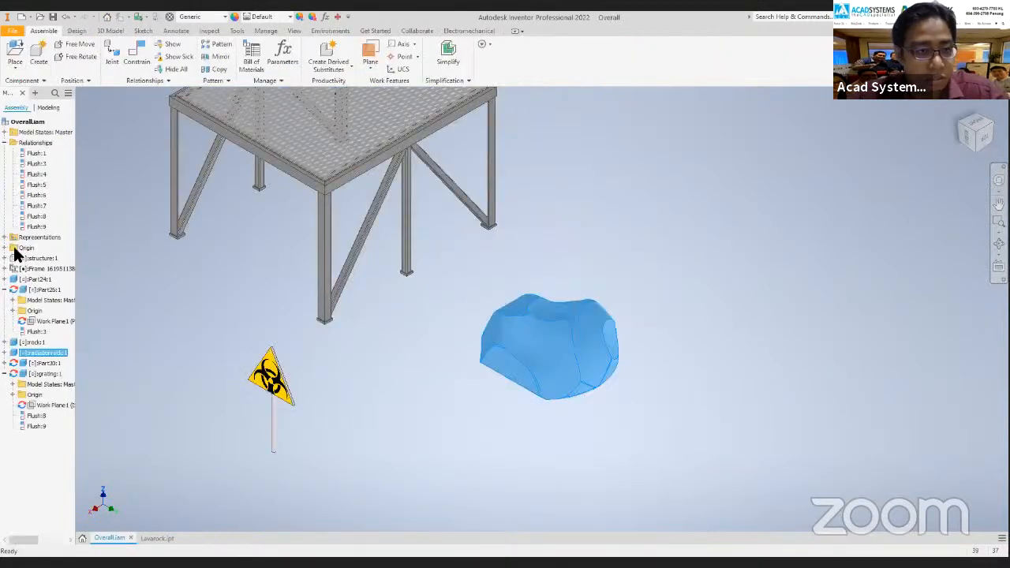
Open the radiationrock part for in-place editing and create a new material named rock.
right_click(39, 351)
click(82, 210)
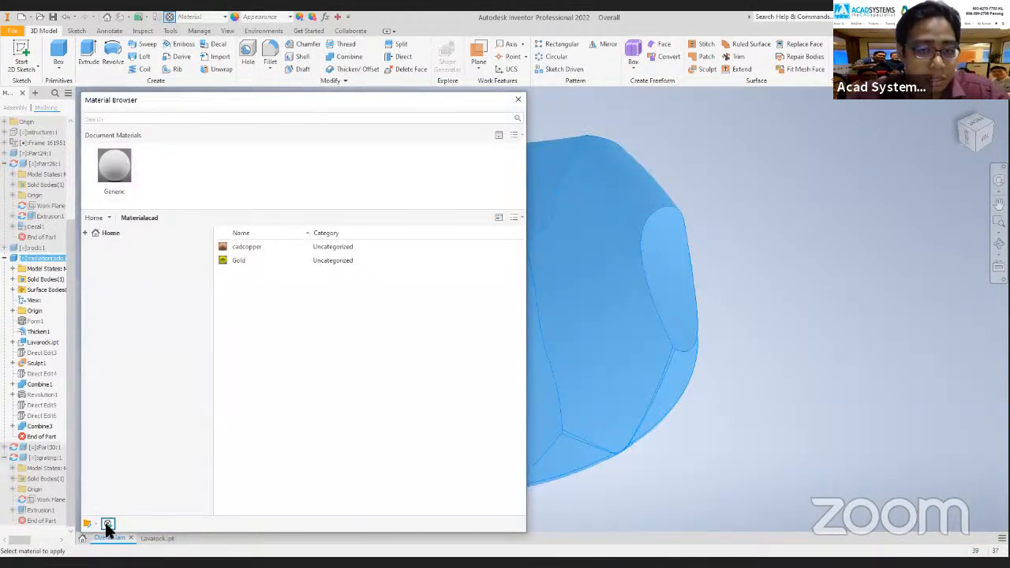
click(107, 524)
click(485, 141)
text(r)
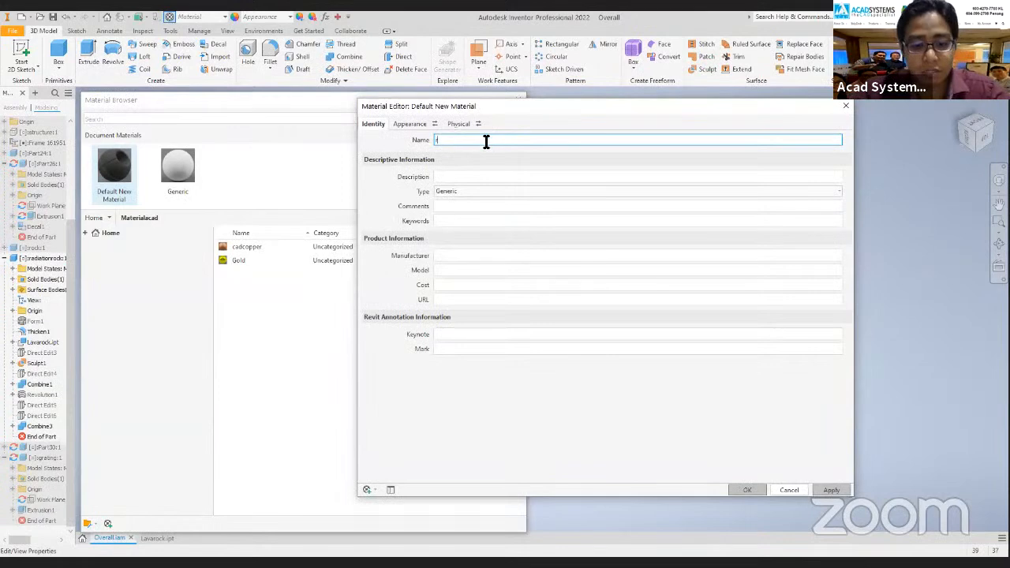
text(ock)
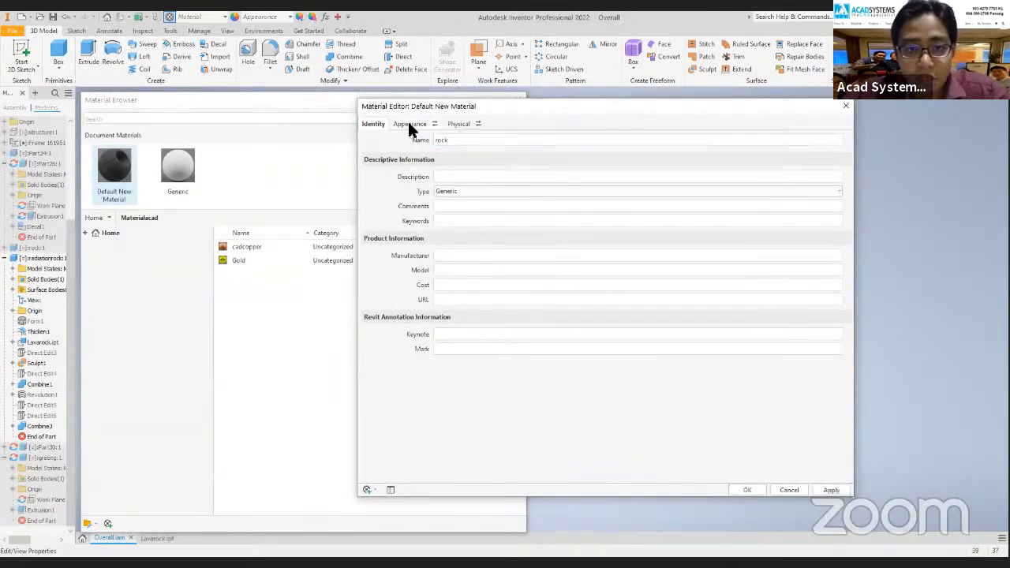
Use polygon-art-abstract-material-style-wallpaper-thumb.jpg as the generic image of the rock material's appearance and apply it.
click(409, 124)
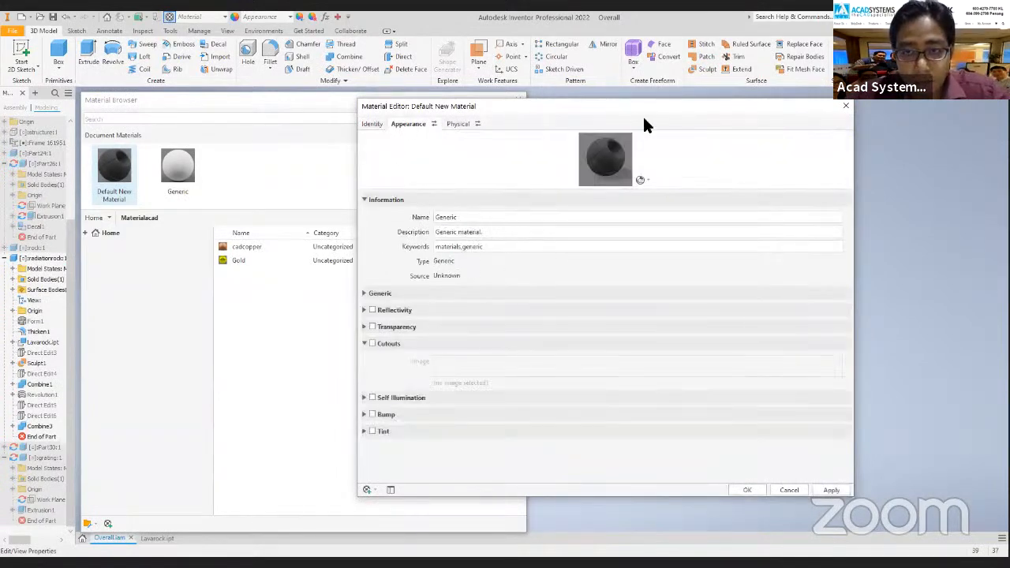
drag(582, 110, 219, 119)
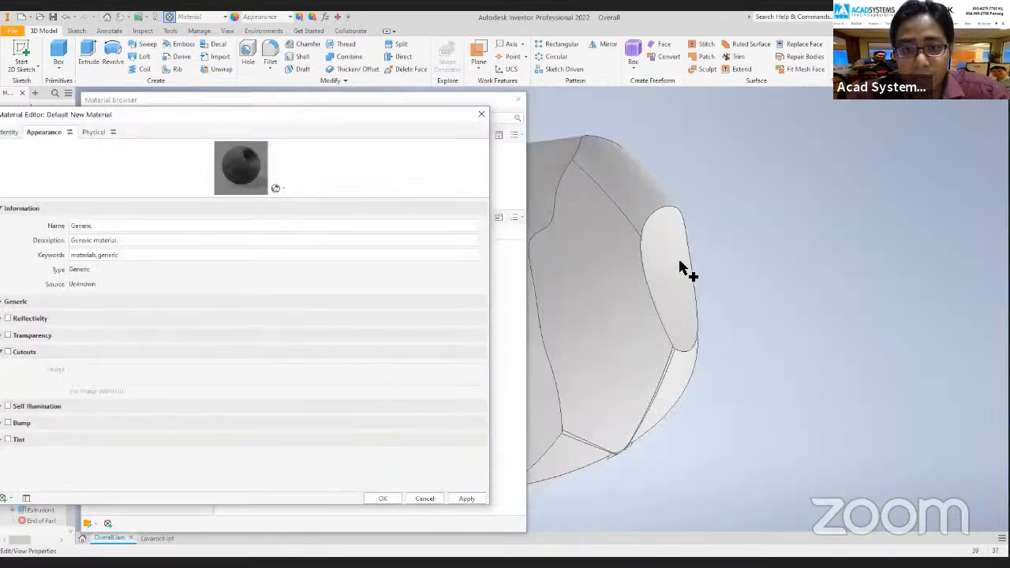
middle_drag(648, 286, 943, 292)
scroll(920, 299, up, 4)
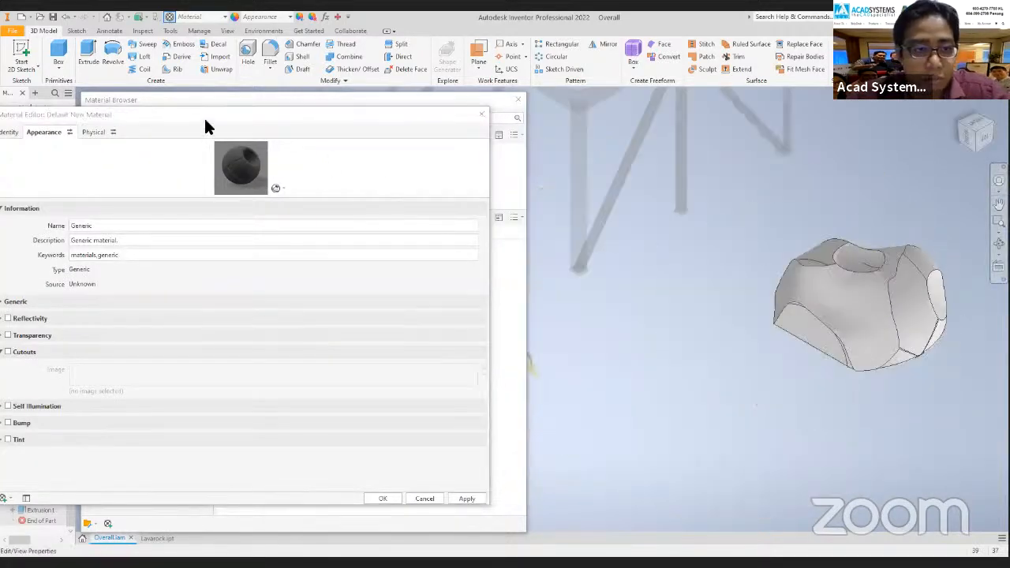
drag(339, 116, 431, 108)
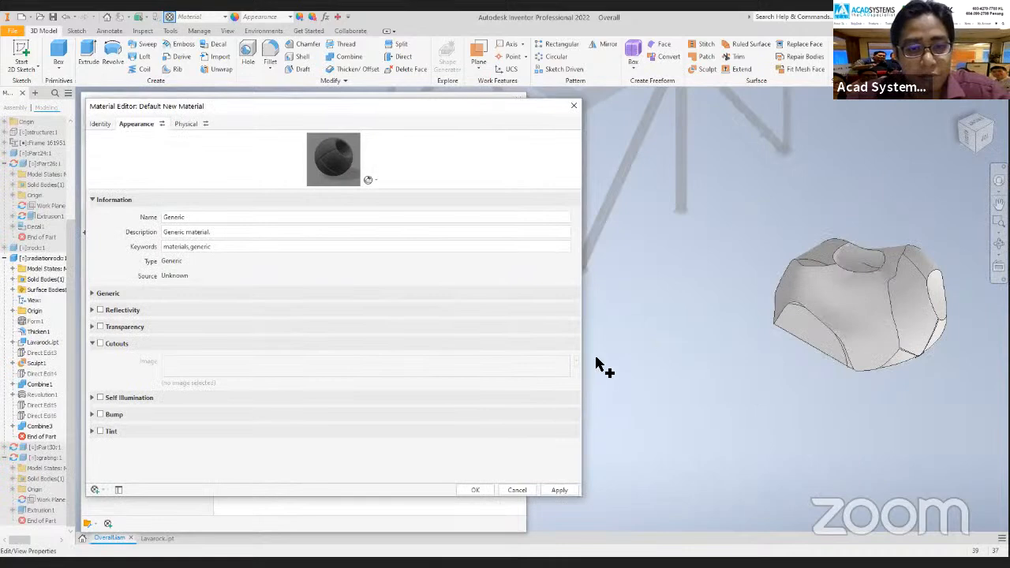
click(91, 293)
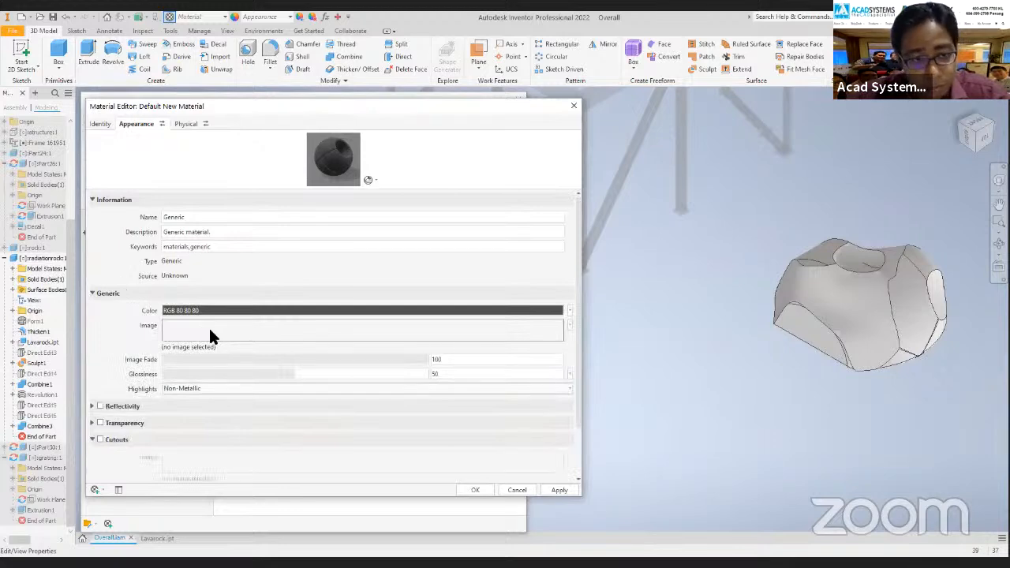
click(363, 330)
click(335, 300)
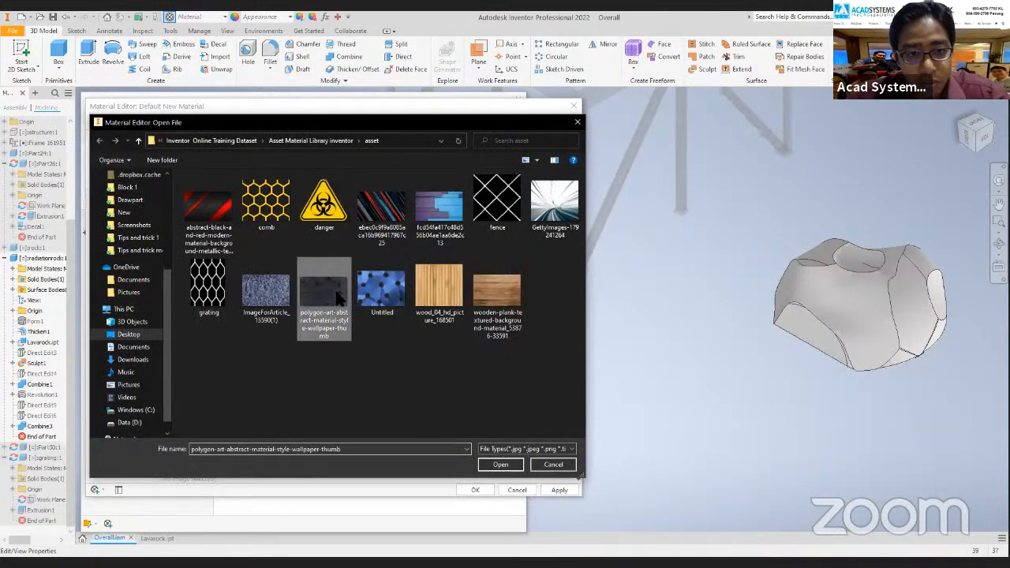
click(500, 465)
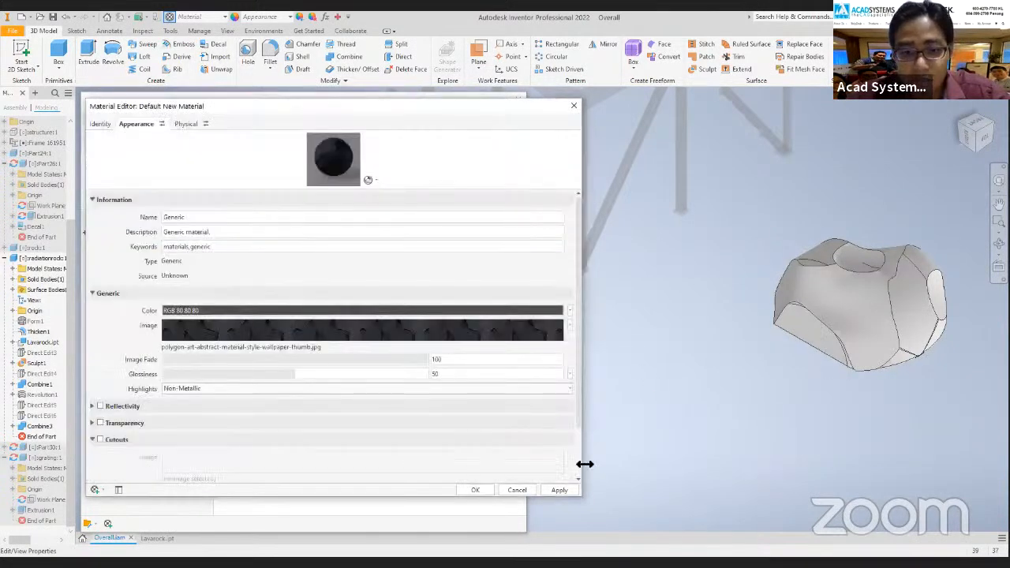
click(556, 490)
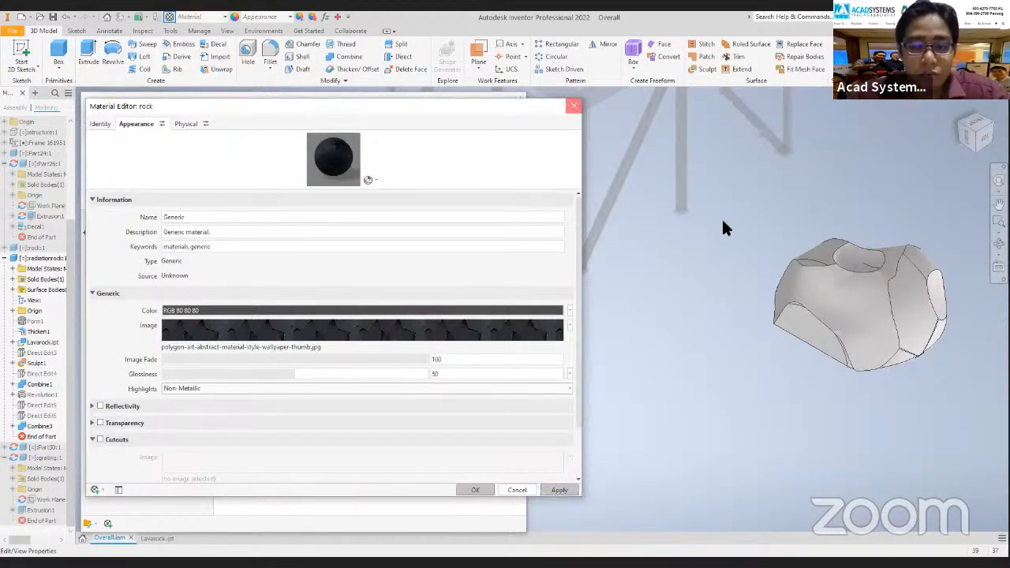
Close the material editor and assign the rock material to the radiationrock part.
key(Escape)
click(208, 19)
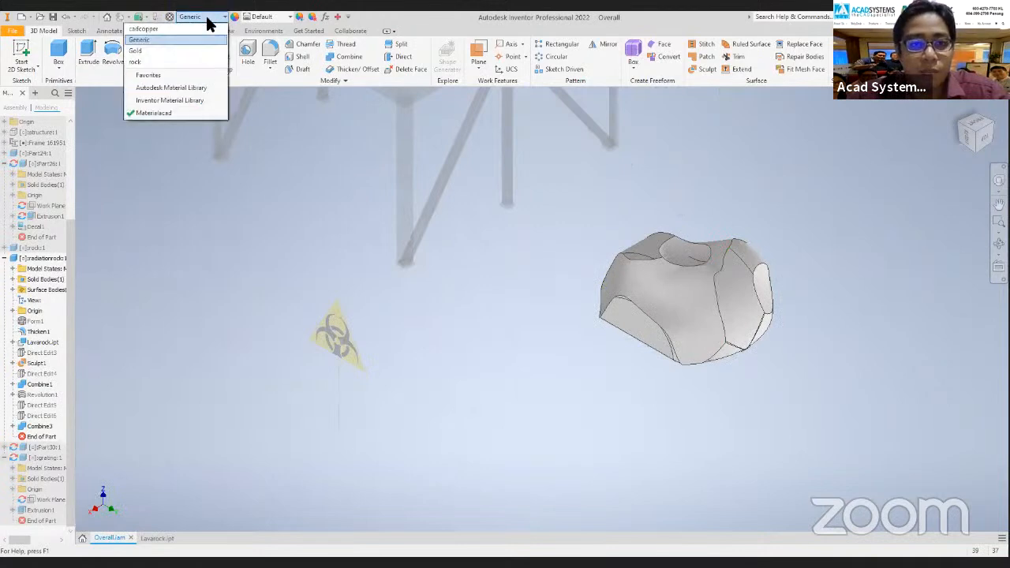
click(168, 62)
scroll(721, 299, up, 5)
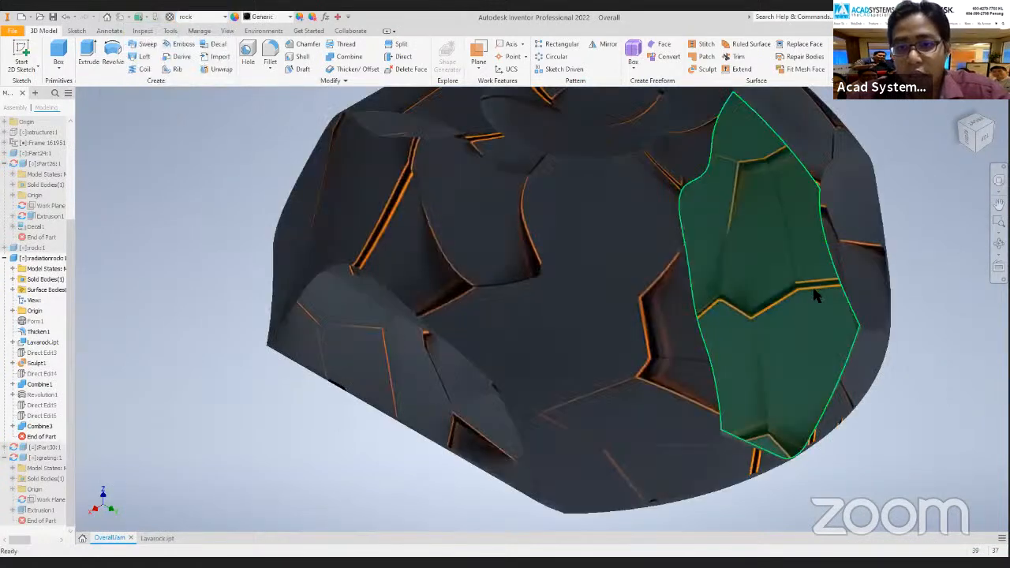
scroll(816, 296, down, 3)
shift+middle_drag(783, 289, 235, 15)
Enable Reflectivity in the rock material's appearance, with Direct set to 6 and Oblique to 4.
click(235, 17)
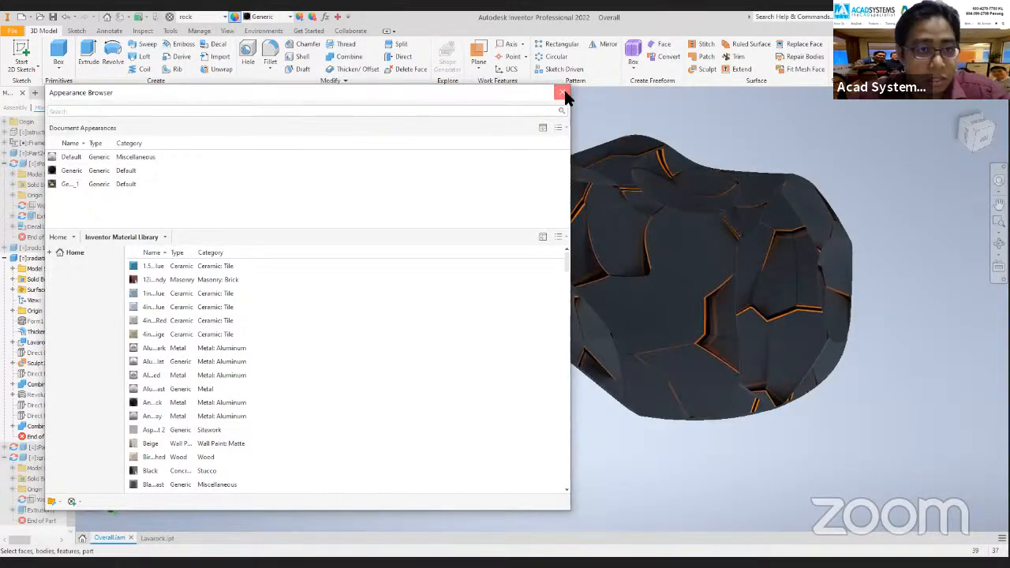
click(170, 16)
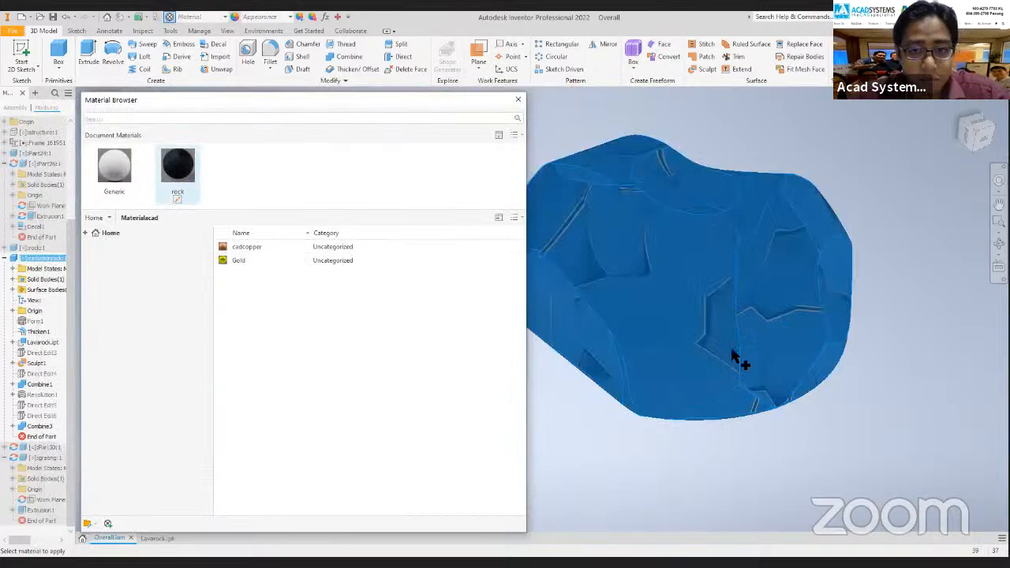
double_click(178, 197)
click(138, 124)
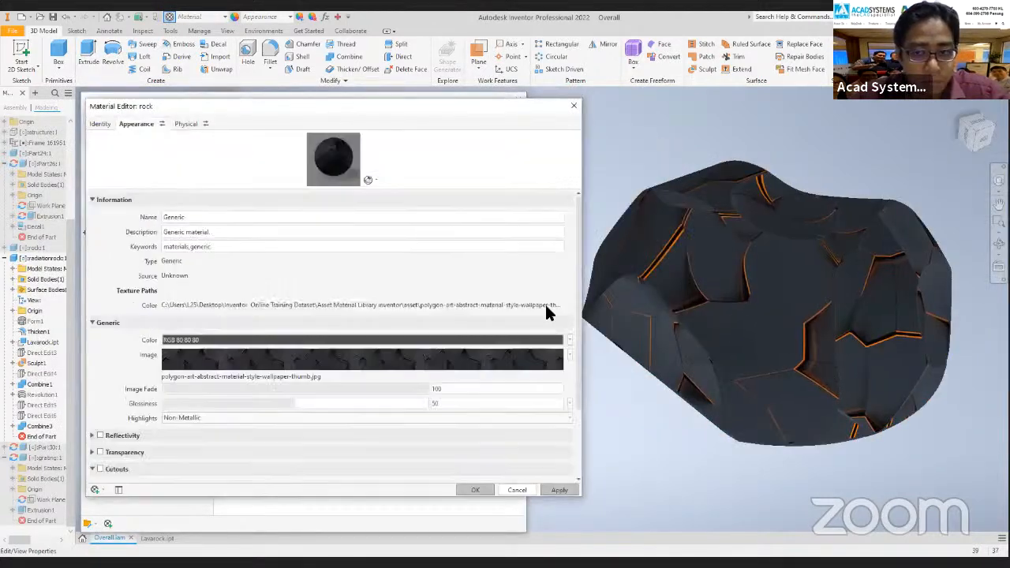
click(101, 435)
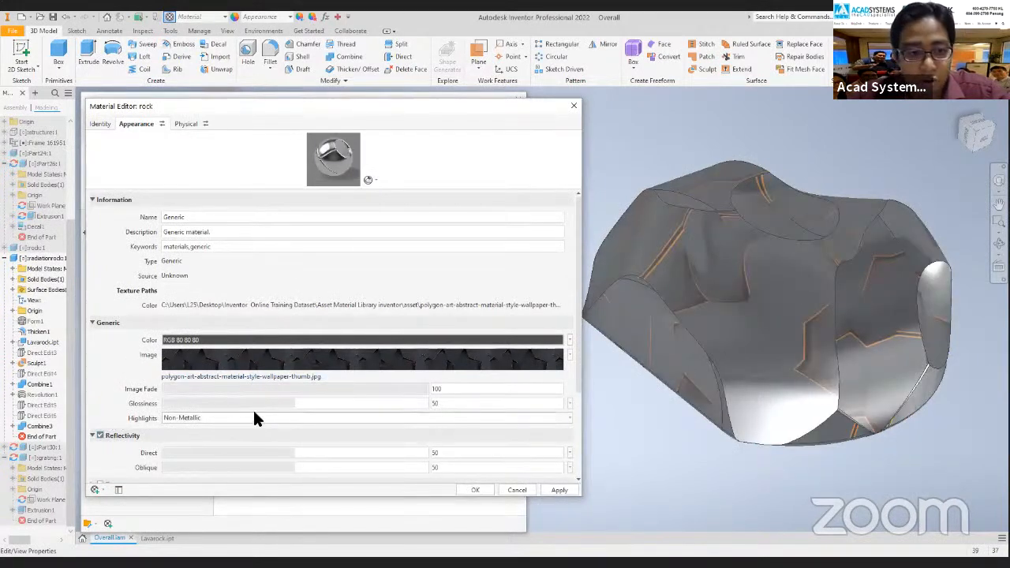
drag(292, 455, 174, 454)
drag(299, 470, 168, 467)
Check the rock's reflections from several angles, then close the material editor and save the edits.
shift+middle_drag(686, 355, 690, 321)
scroll(720, 337, down, 2)
scroll(723, 336, up, 2)
shift+middle_drag(729, 339, 631, 142)
click(574, 104)
click(282, 325)
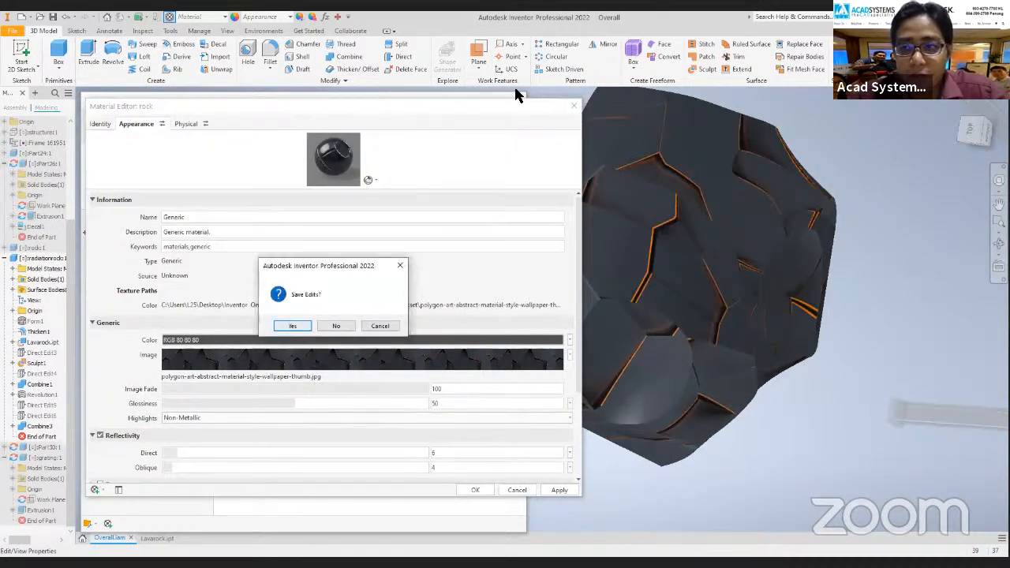
click(973, 132)
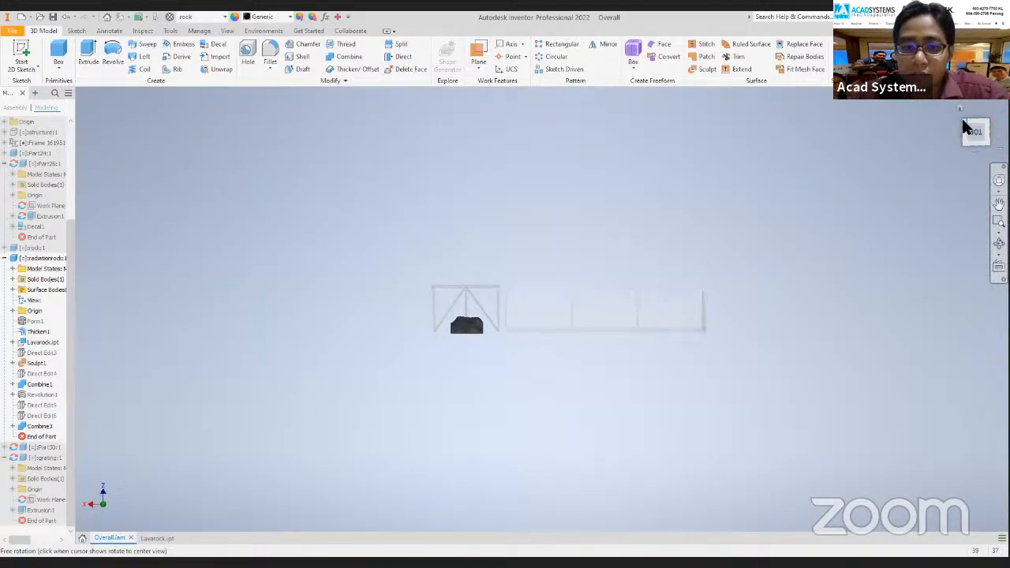
key(F6)
middle_drag(687, 412, 762, 324)
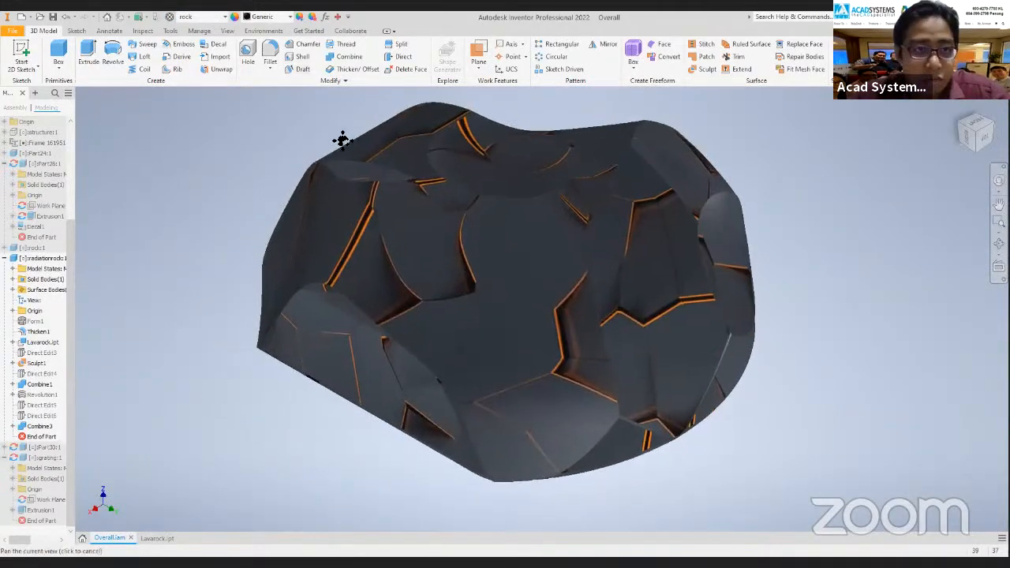
middle_drag(334, 137, 415, 155)
scroll(220, 103, up, 1)
middle_drag(268, 174, 285, 188)
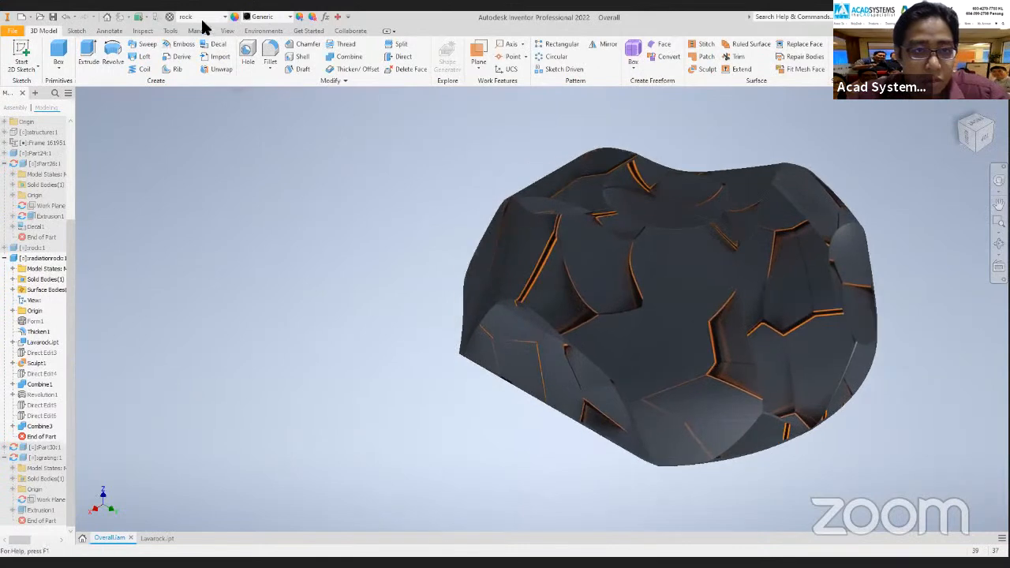
Enable Bump in the rock material's appearance and load comb.png as the bump image.
click(171, 17)
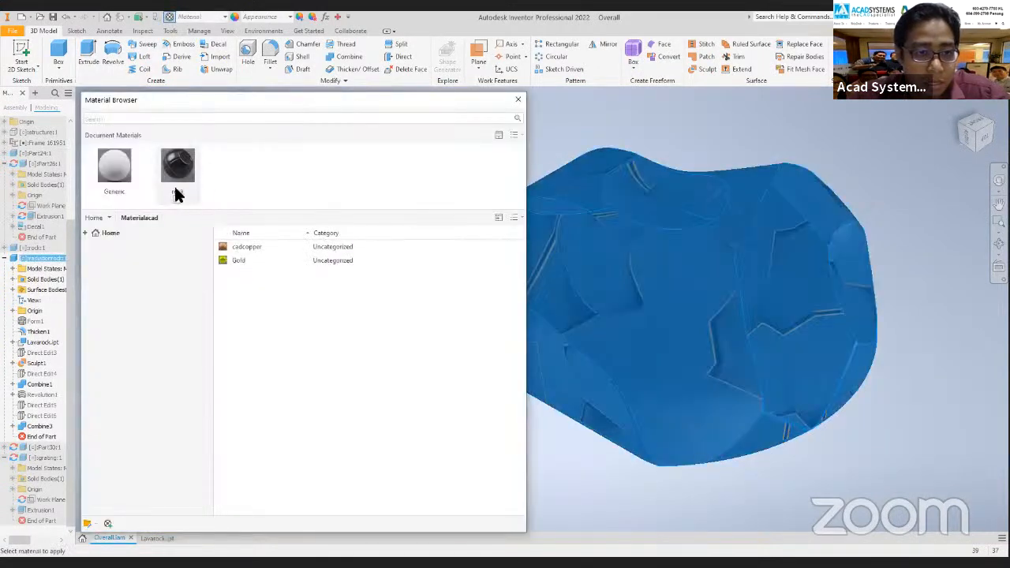
double_click(178, 199)
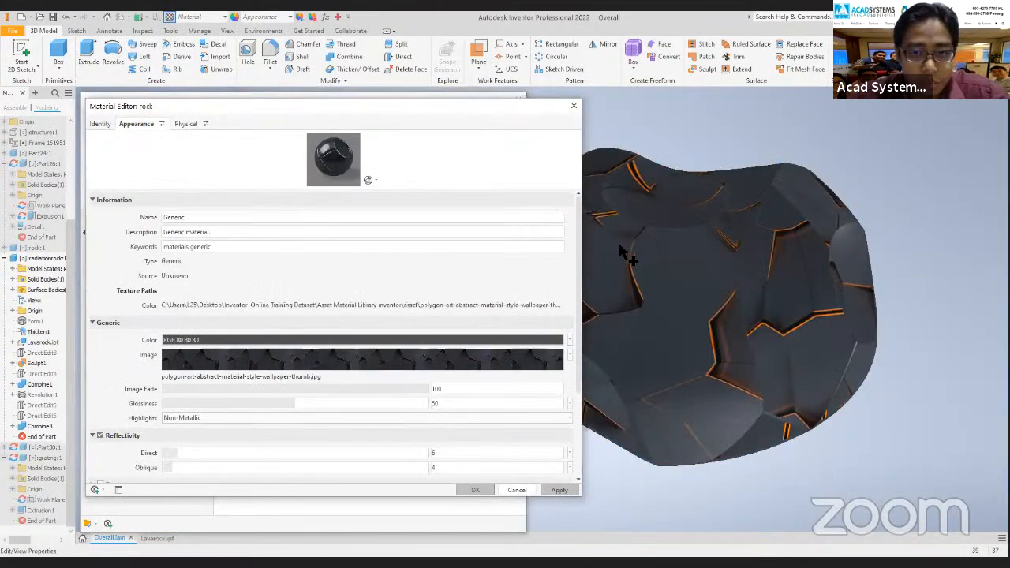
drag(584, 244, 503, 254)
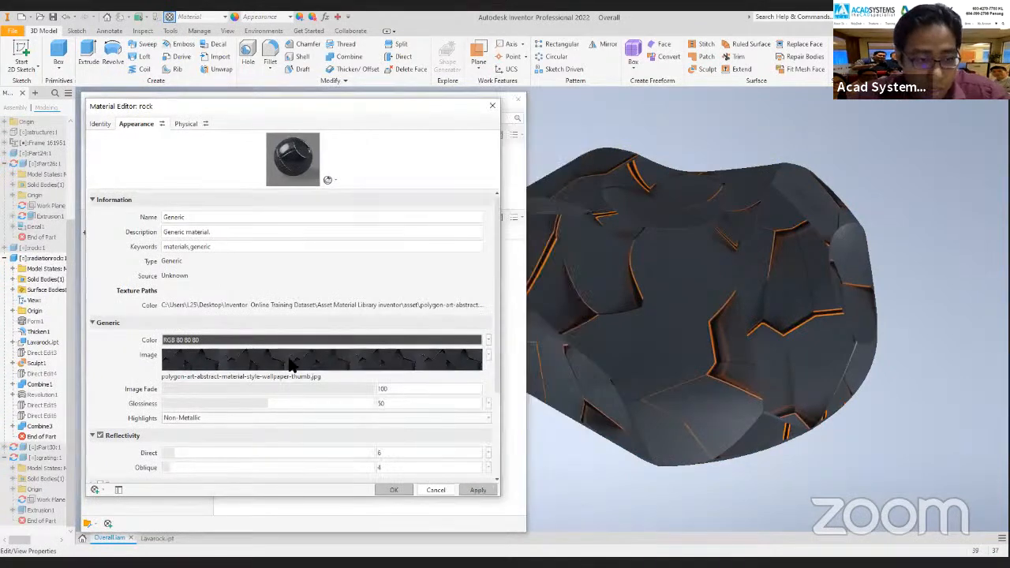
scroll(286, 361, down, 2)
scroll(111, 413, down, 2)
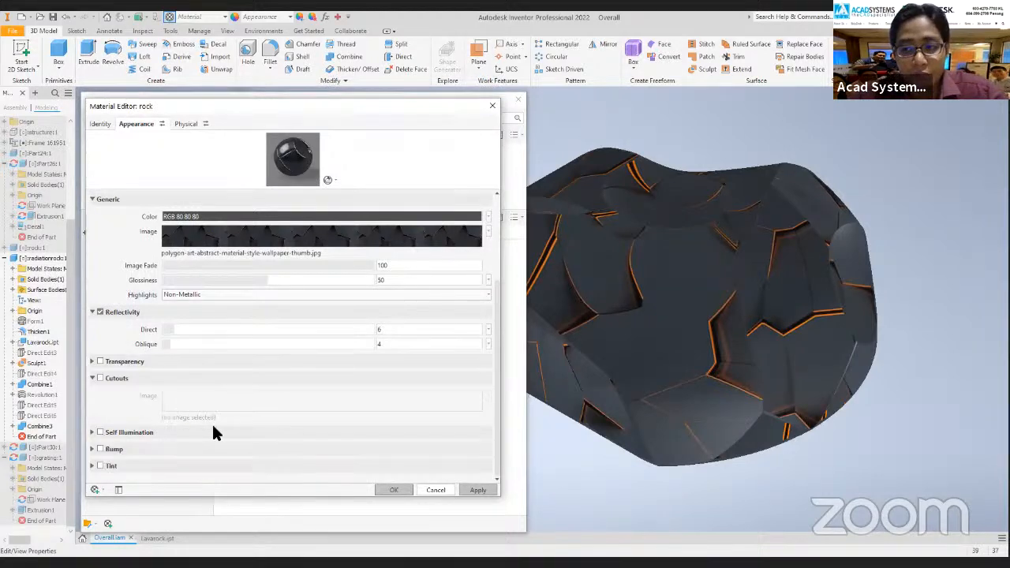
click(100, 449)
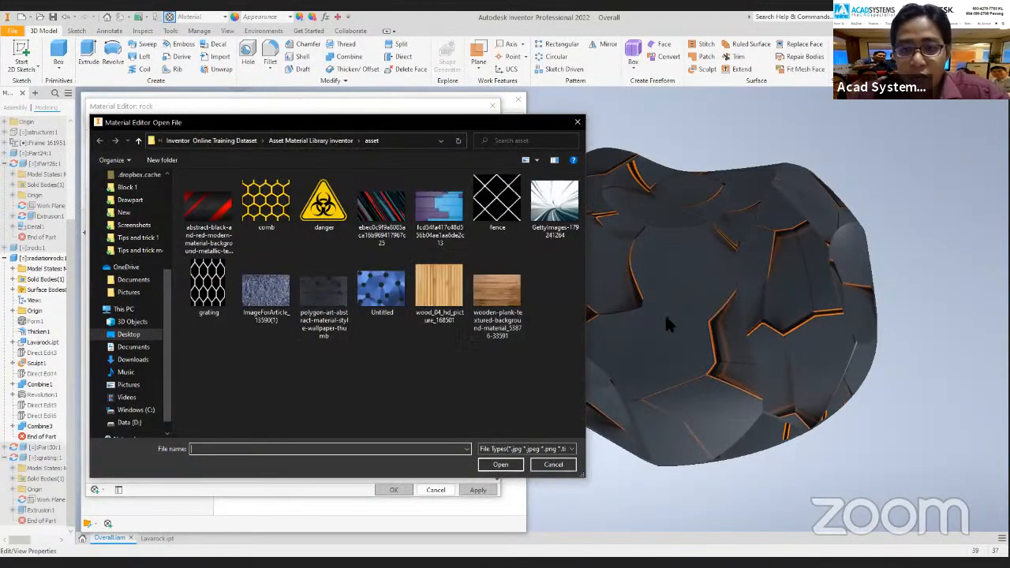
click(268, 209)
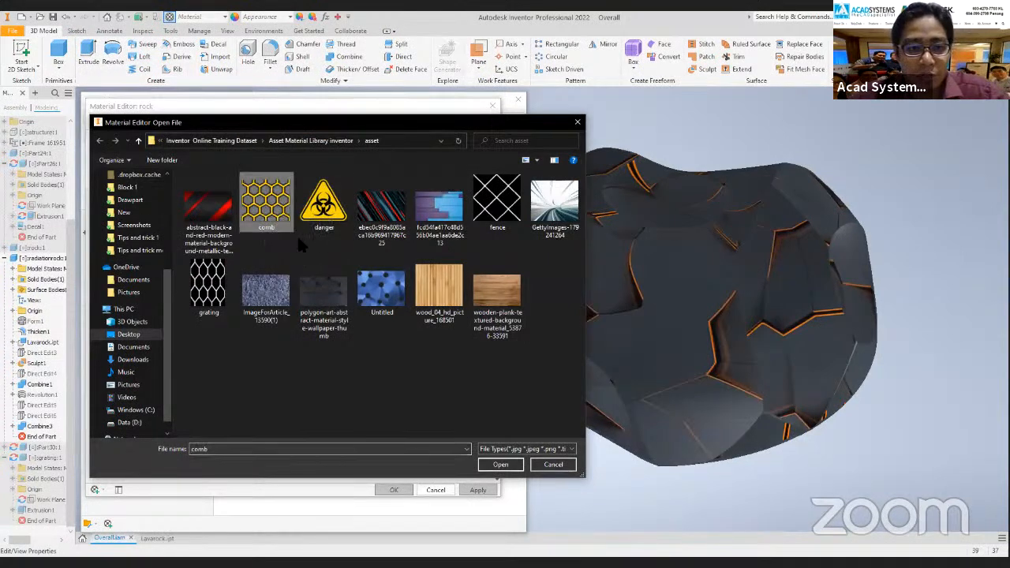
click(500, 465)
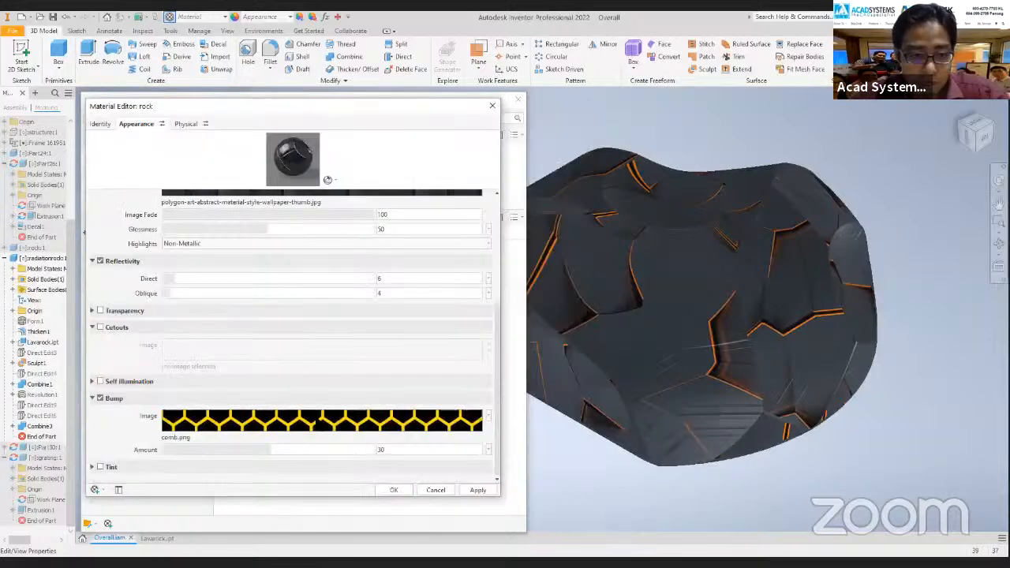
scroll(678, 387, down, 5)
scroll(679, 383, up, 6)
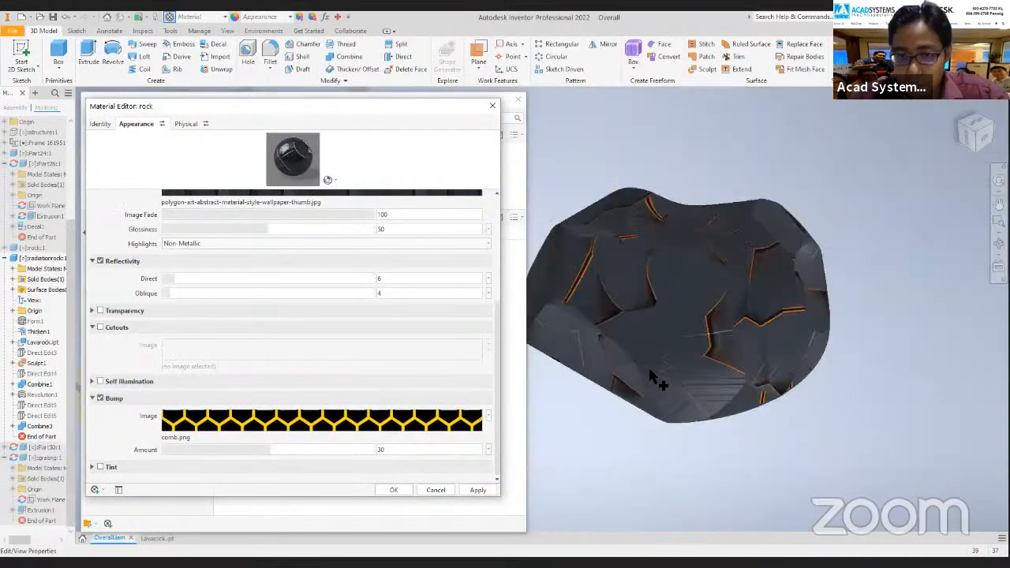
Set the comb bump texture's sample size to 2.00 in, apply it and close the material editor.
click(321, 430)
double_click(327, 390)
text(2)
key(Return)
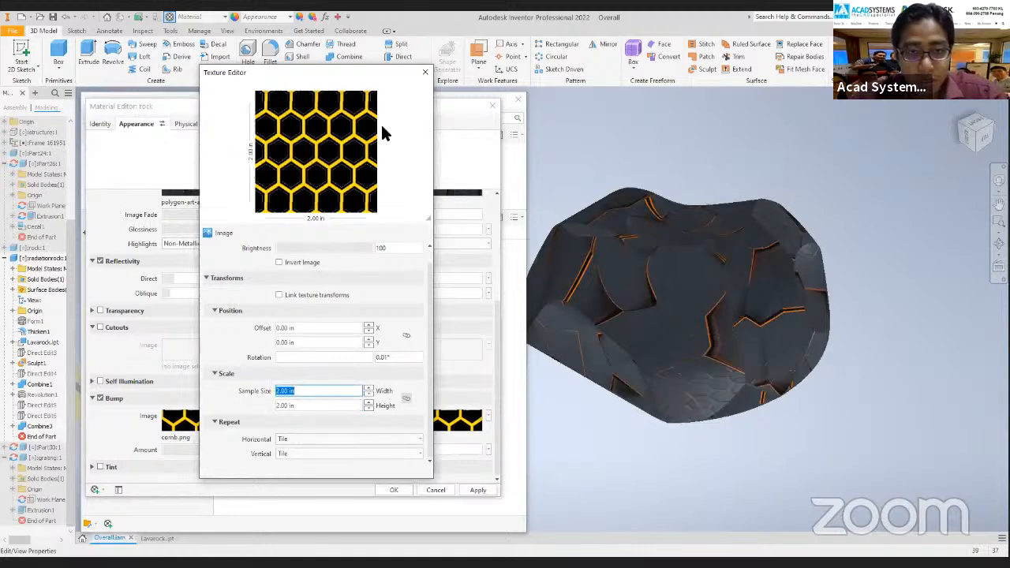
click(424, 72)
click(476, 489)
scroll(765, 377, down, 5)
shift+middle_drag(766, 371, 714, 280)
scroll(713, 280, down, 3)
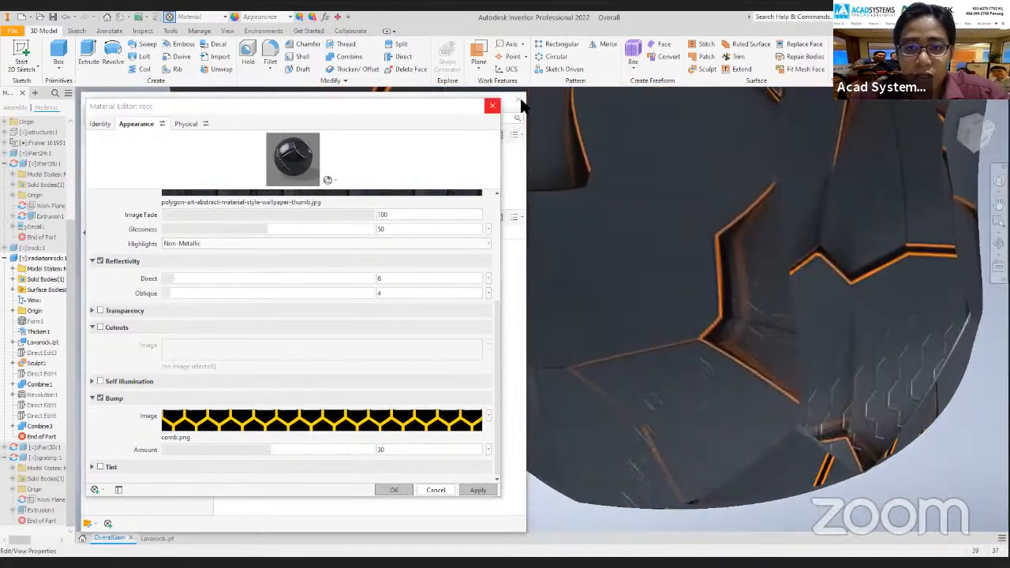
scroll(459, 235, up, 3)
middle_drag(329, 329, 329, 363)
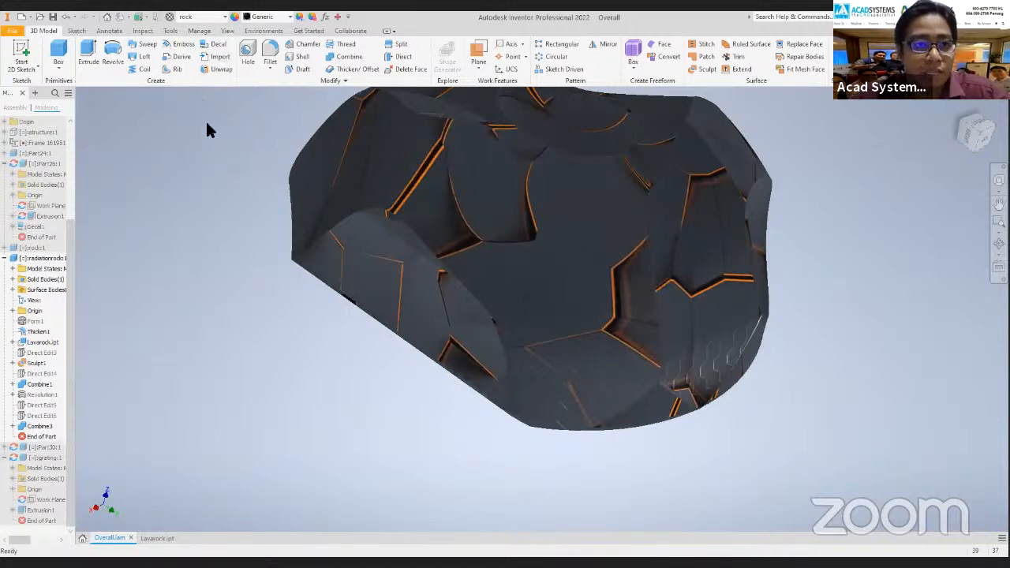
Try the Two Lights and Cool Light lighting styles on the rock, and restore Default Lights.
click(227, 32)
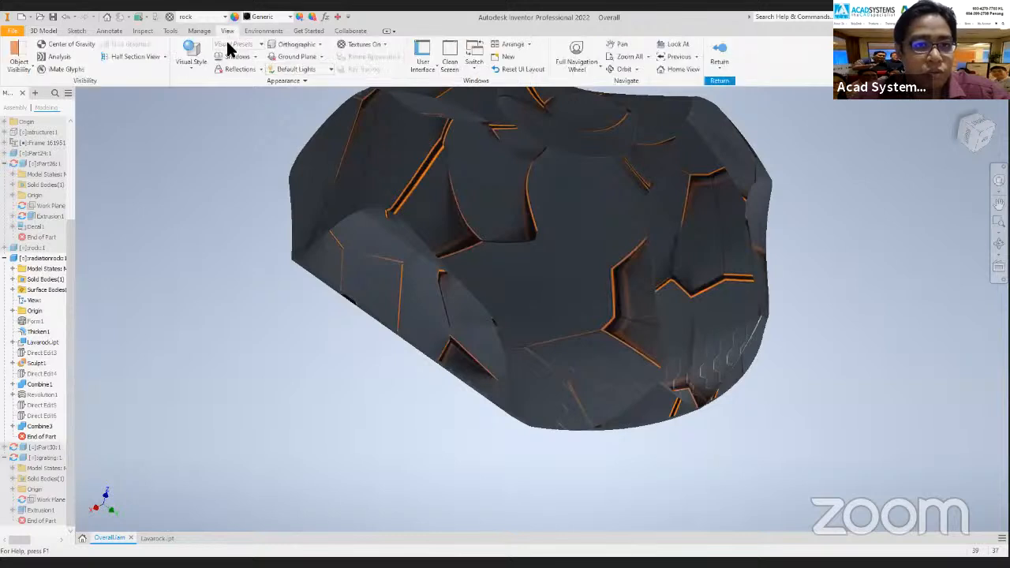
click(307, 72)
click(288, 338)
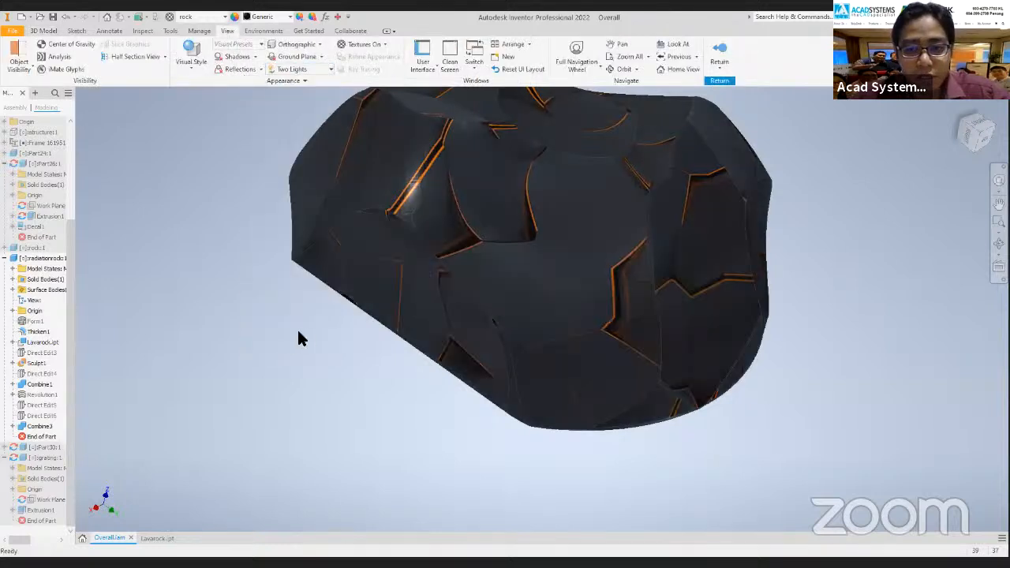
click(292, 70)
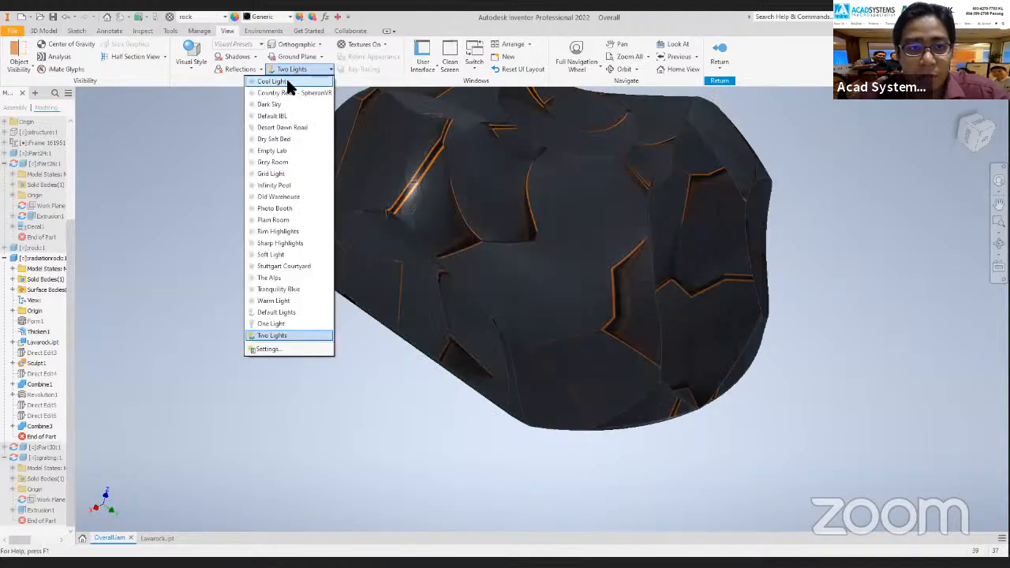
click(289, 82)
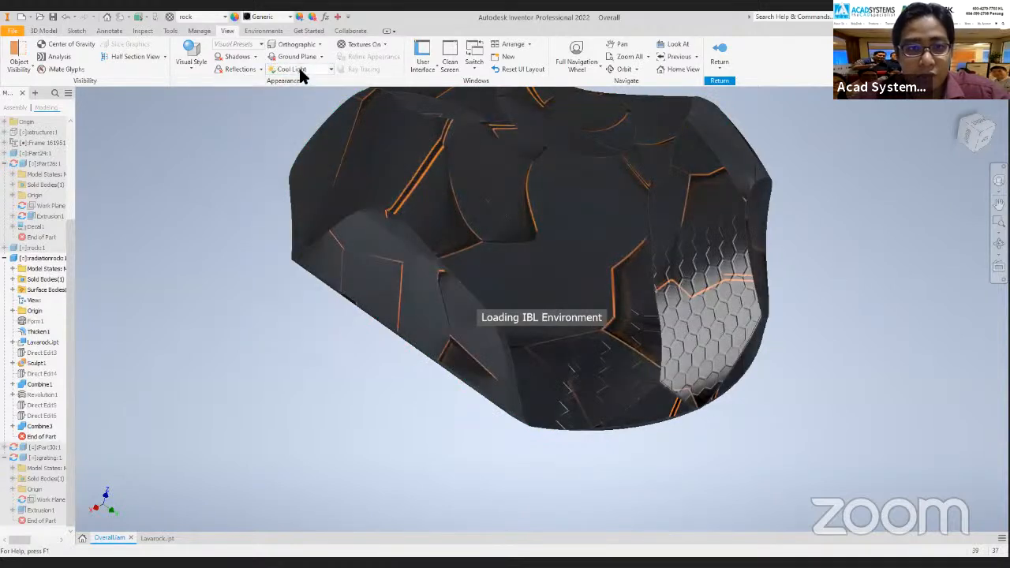
click(300, 71)
click(280, 314)
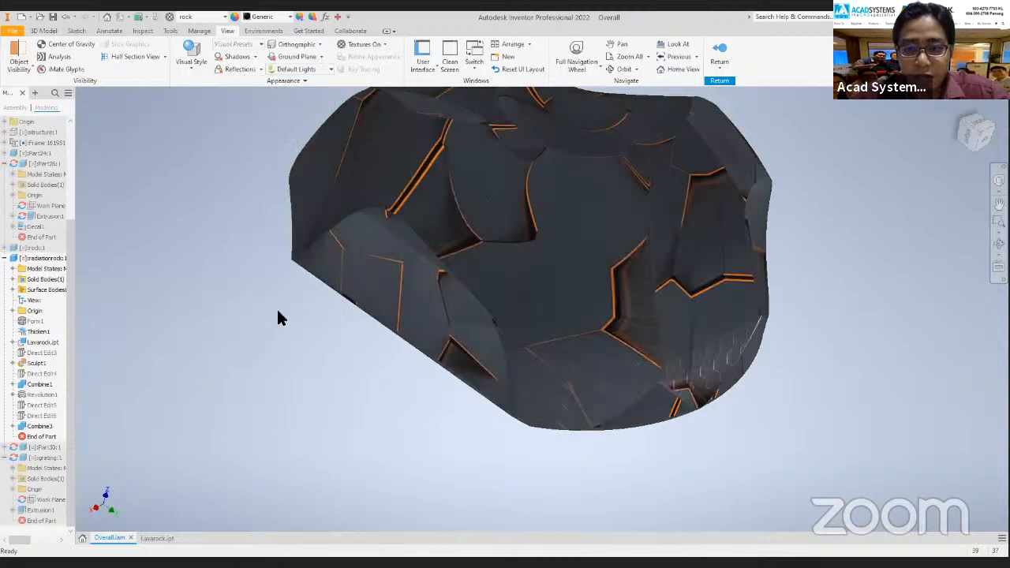
Reopen the rock material's appearance for editing and check the texture settings of its base image.
shift+middle_drag(780, 309, 657, 310)
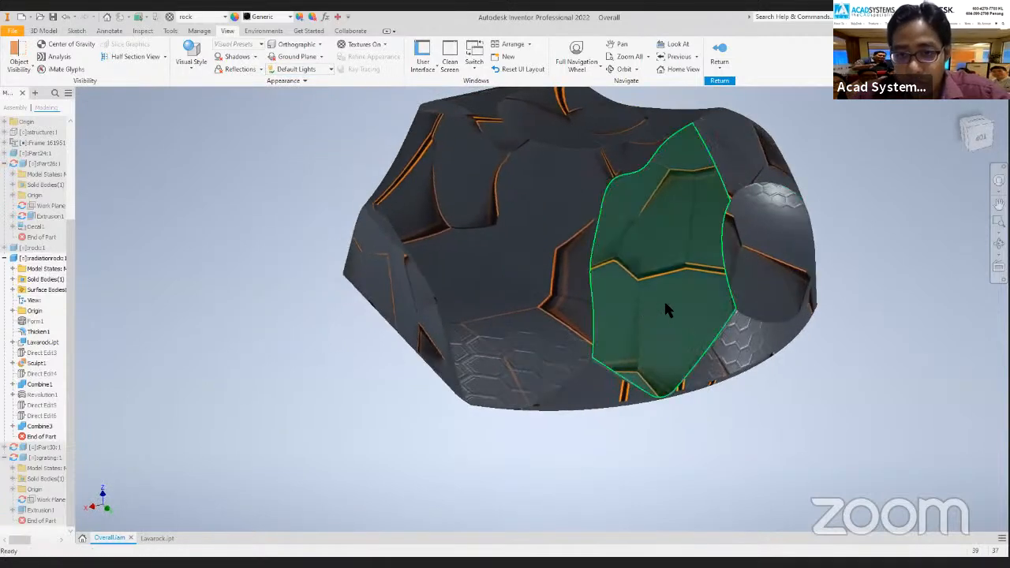
scroll(624, 271, up, 3)
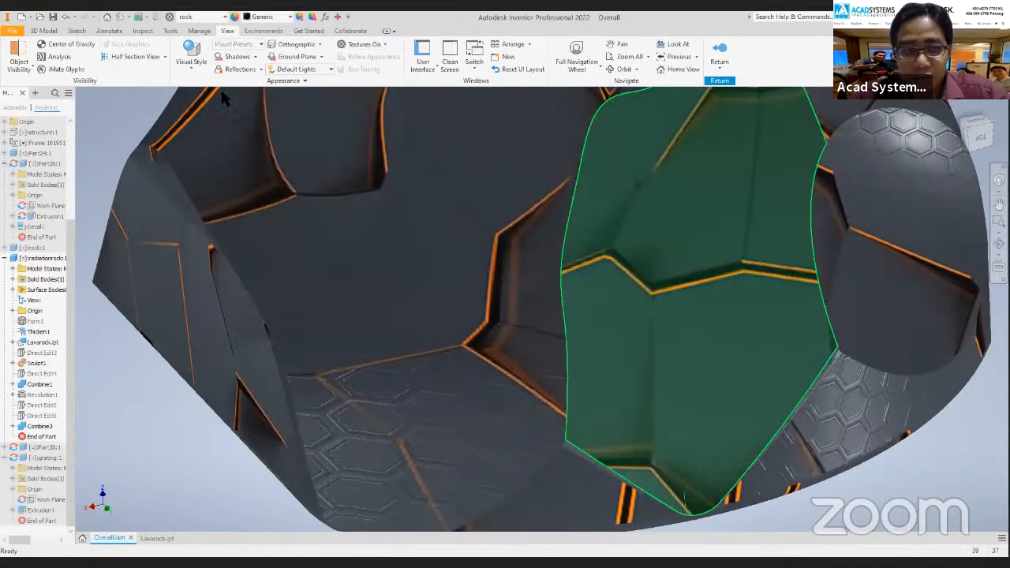
click(171, 18)
double_click(177, 201)
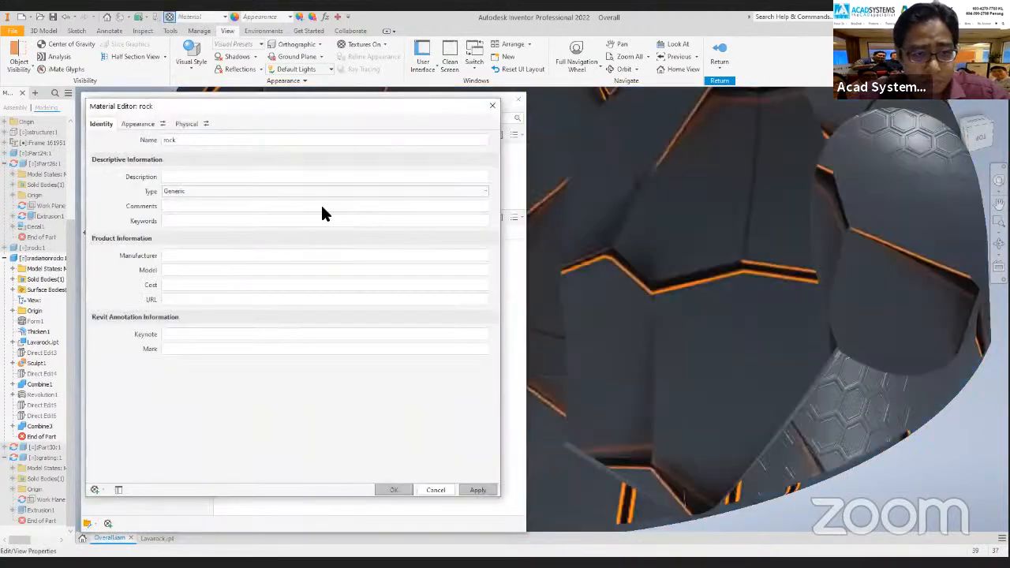
click(137, 123)
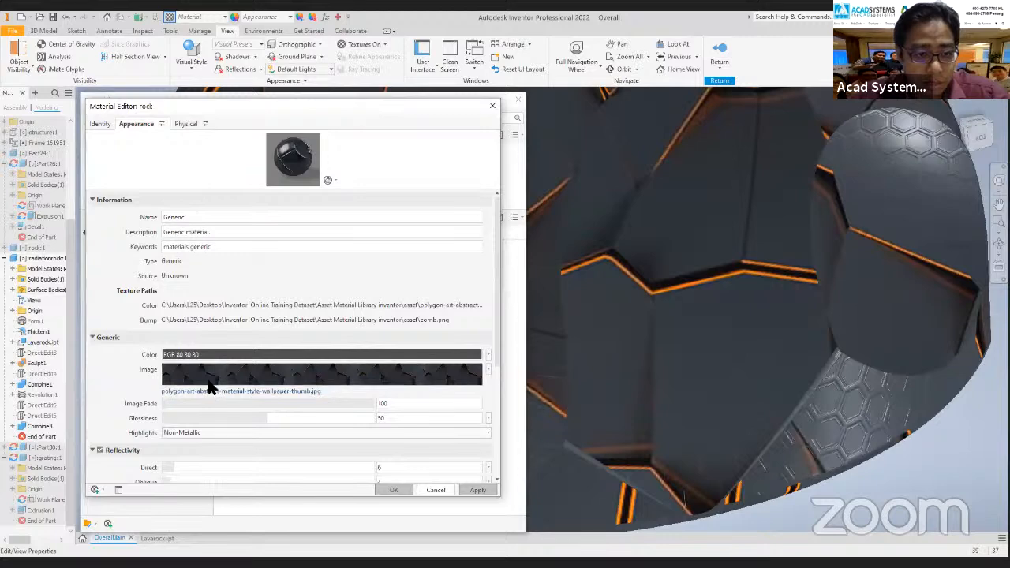
click(247, 382)
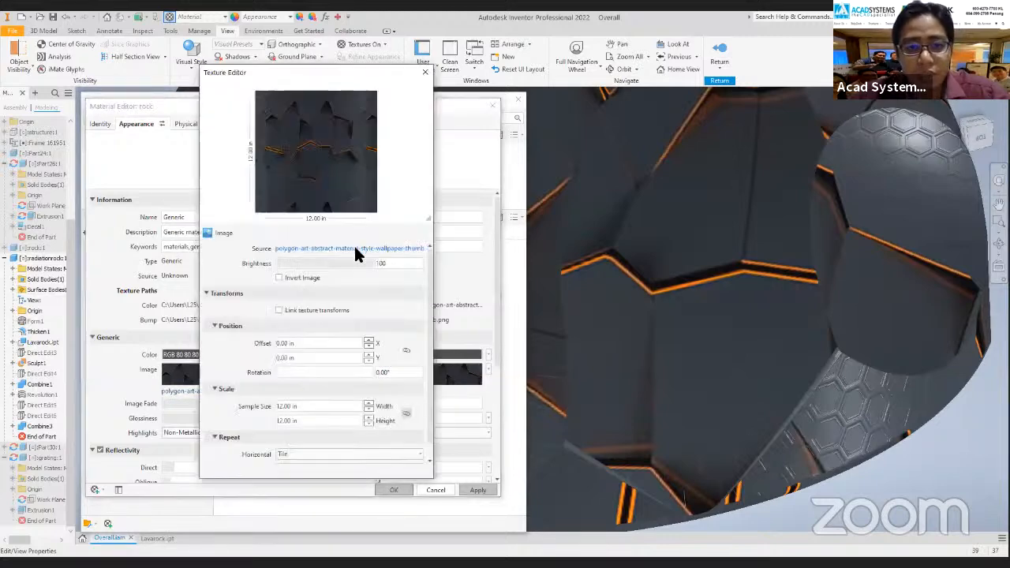
click(424, 72)
scroll(316, 376, down, 5)
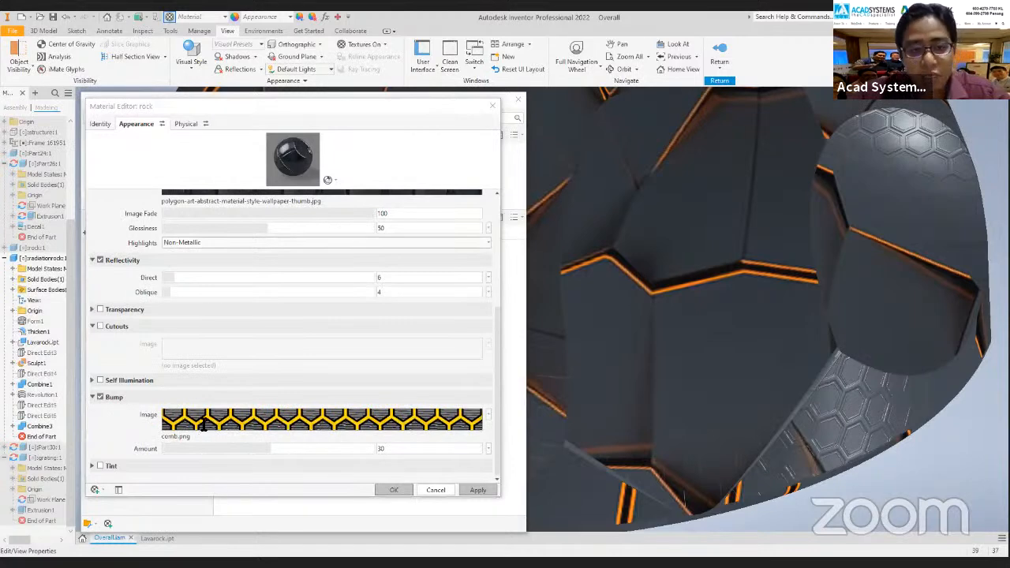
Replace the rock material's comb bump image with ImageForArticle_13590(1) from the asset folder.
click(325, 195)
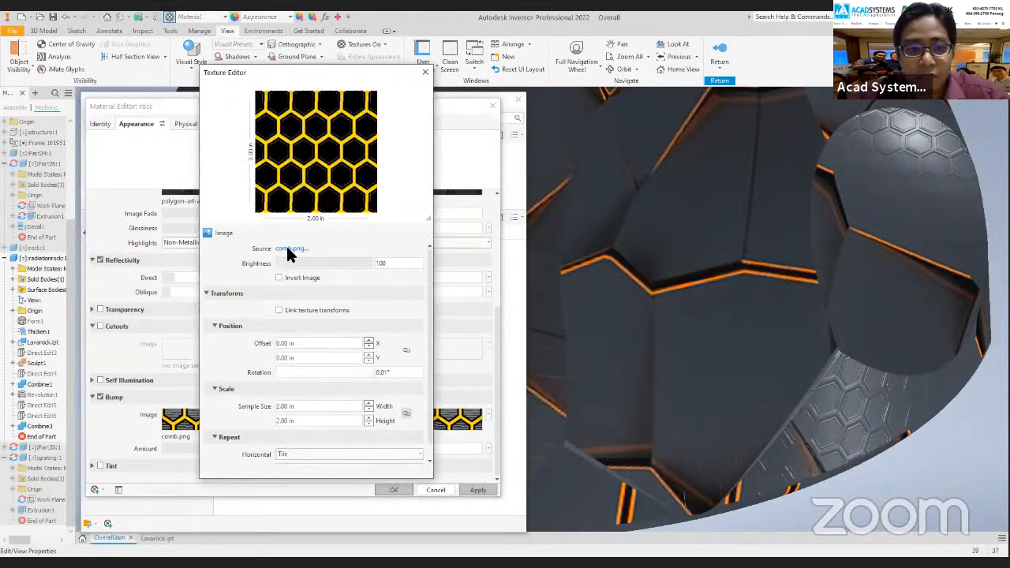
click(289, 250)
click(394, 254)
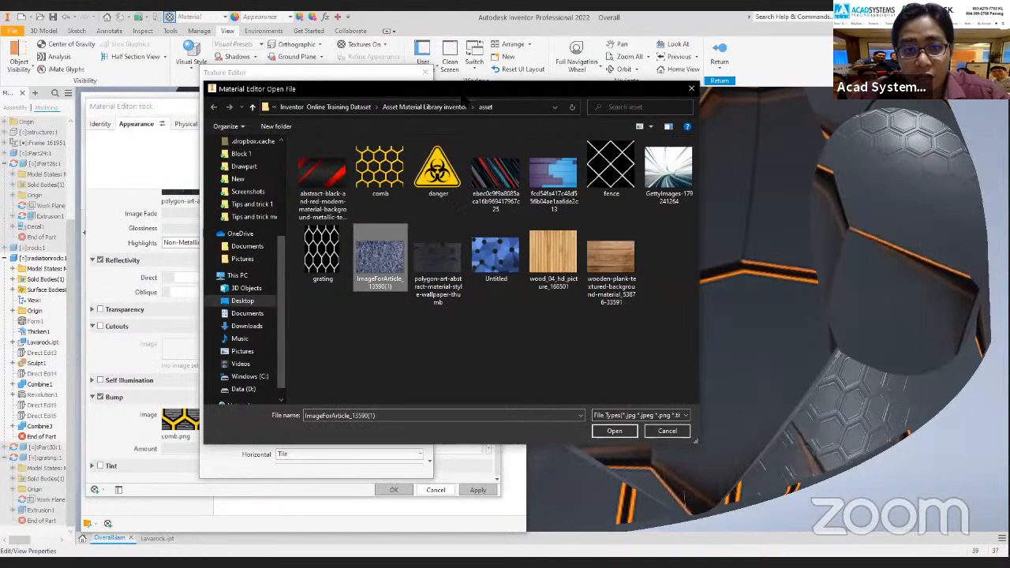
drag(452, 98, 334, 112)
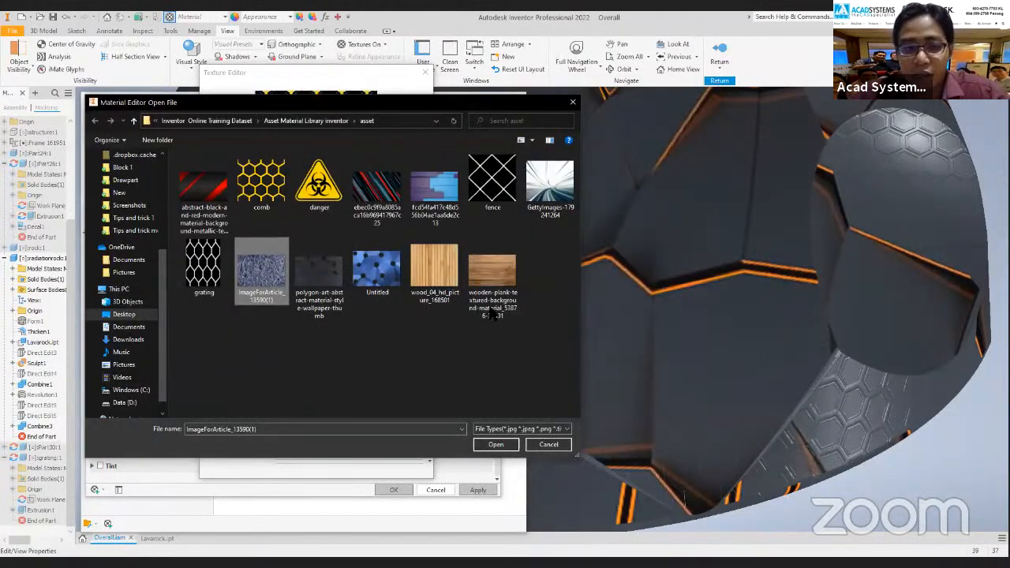
click(319, 276)
click(256, 288)
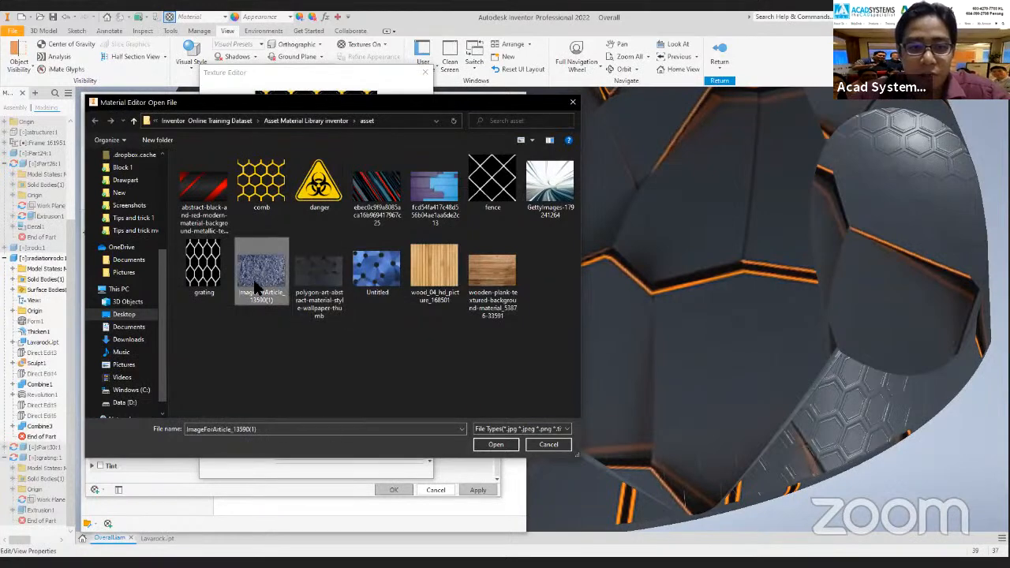
click(483, 444)
Set the new bump texture's sample size to 12.00 in, apply it and close the material editor.
click(313, 407)
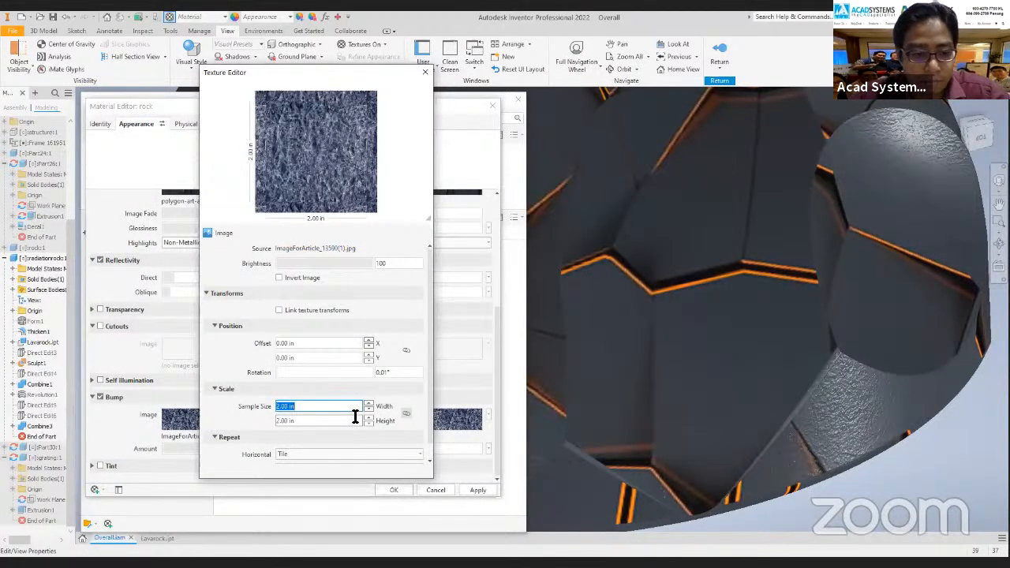
text(12)
key(Tab)
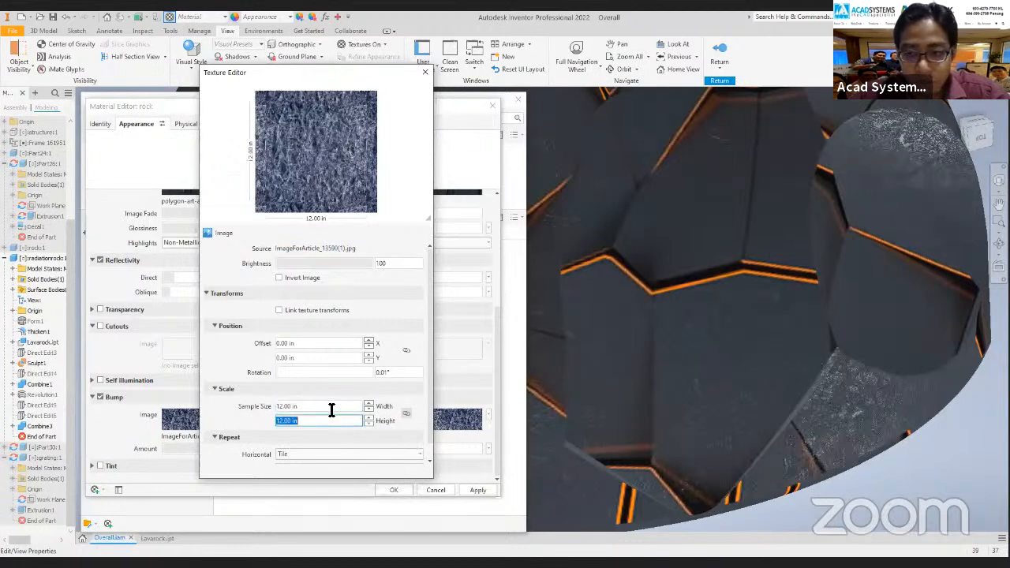
click(424, 71)
click(471, 488)
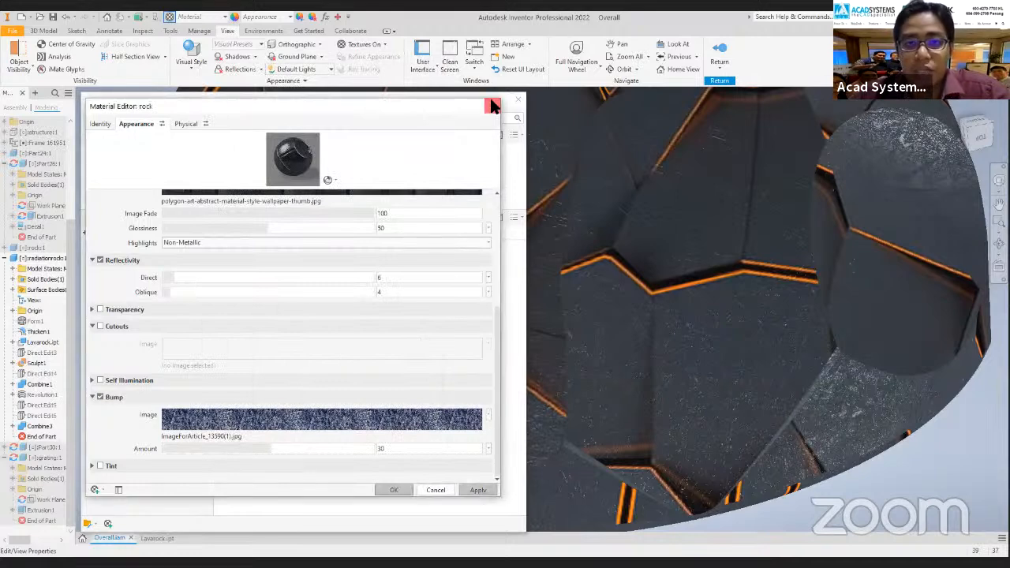
Inspect the rock's new bump surface from another side, and finish editing the part to return to the Overall assembly.
scroll(558, 233, up, 3)
shift+middle_drag(334, 365, 793, 100)
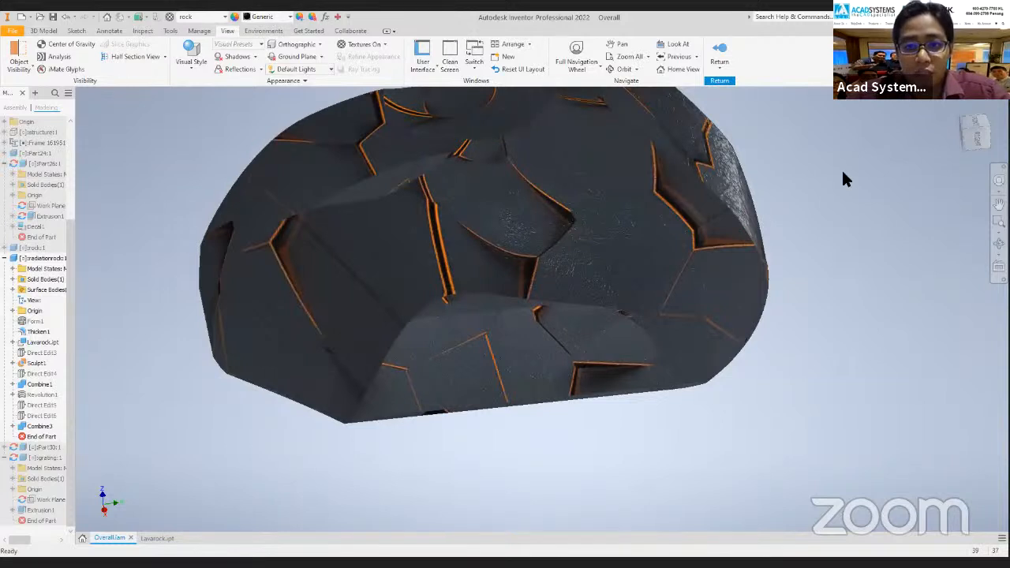
click(947, 105)
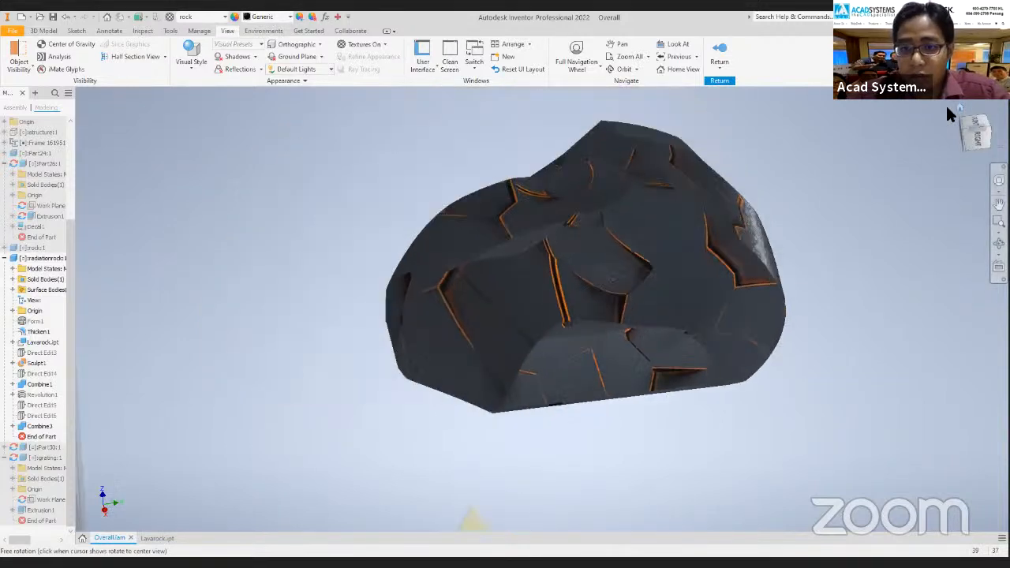
click(718, 56)
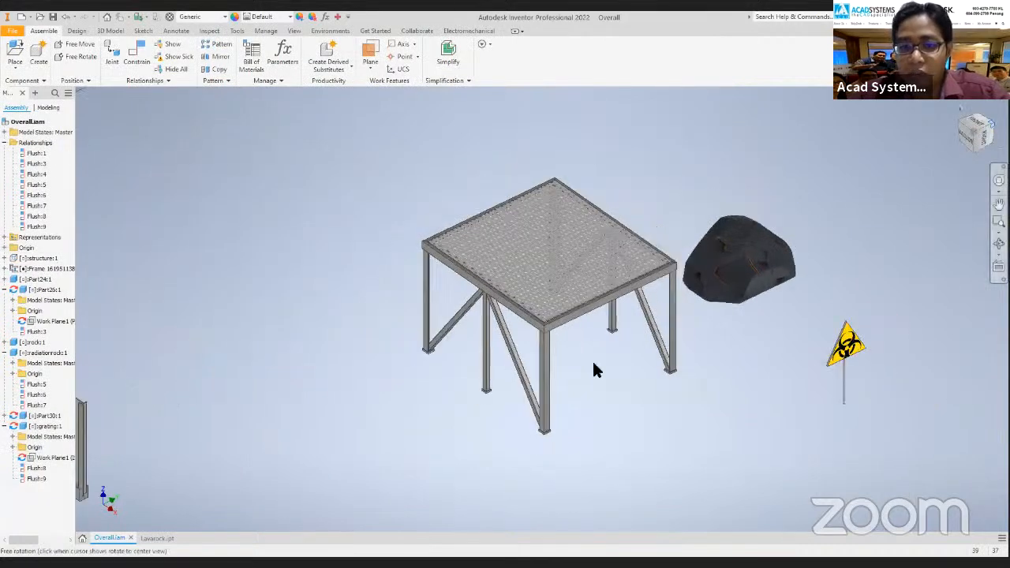
View the Overall assembly from an opposite corner, examining the grating platform, rock, biohazard sign and surrounding panels together.
click(974, 134)
middle_drag(689, 279, 717, 236)
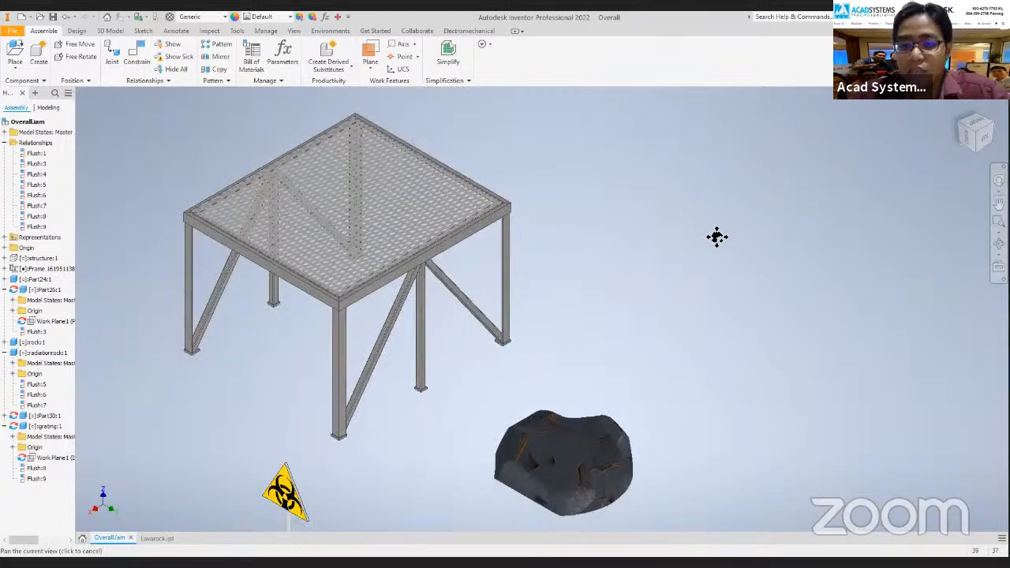
key(Escape)
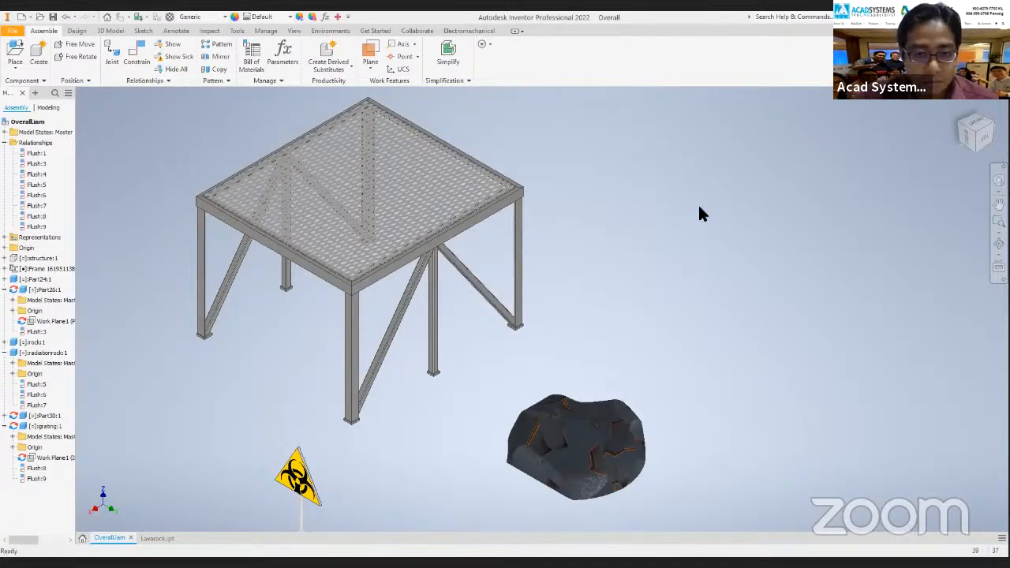
scroll(680, 213, down, 4)
middle_drag(662, 223, 453, 364)
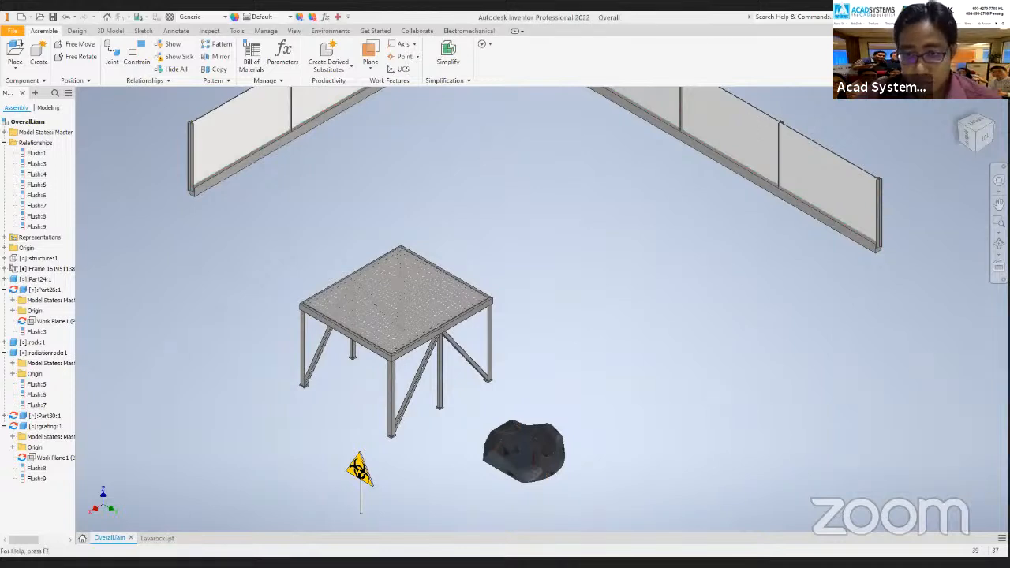
Switch to the presentation slide show and advance to the Autodesk Product Design & Manufacturing Collection slide.
key(alt+Tab)
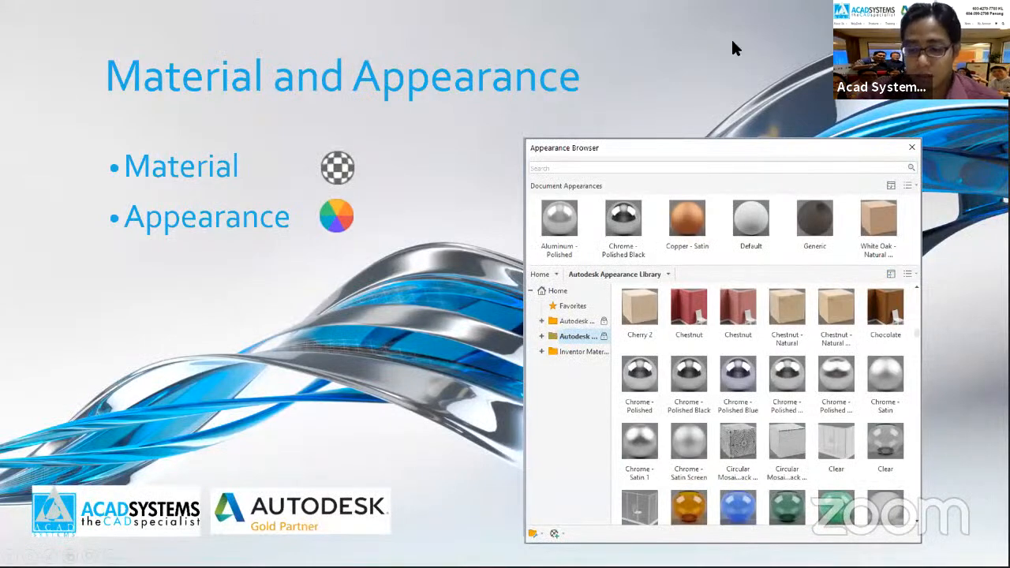
click(505, 128)
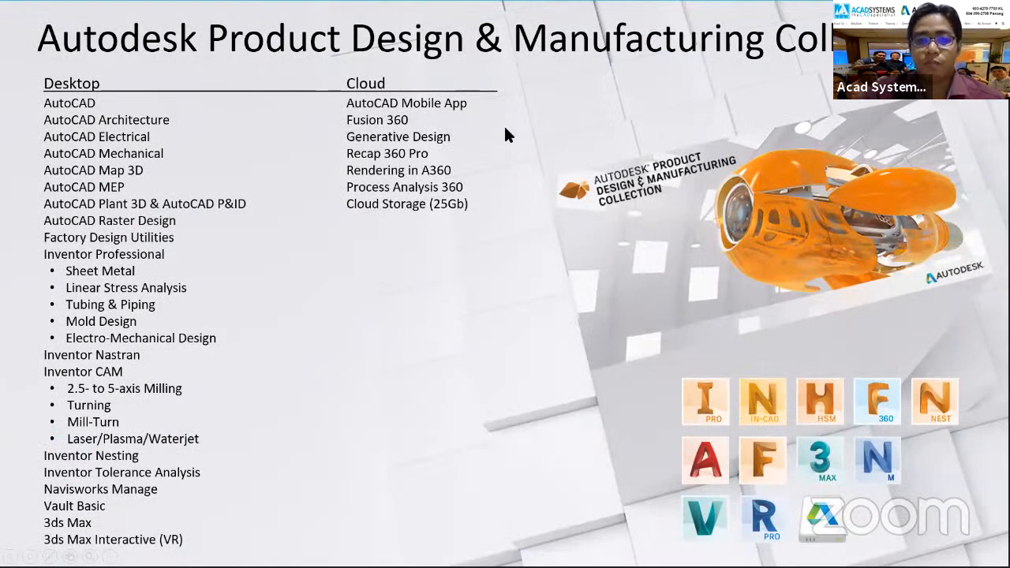